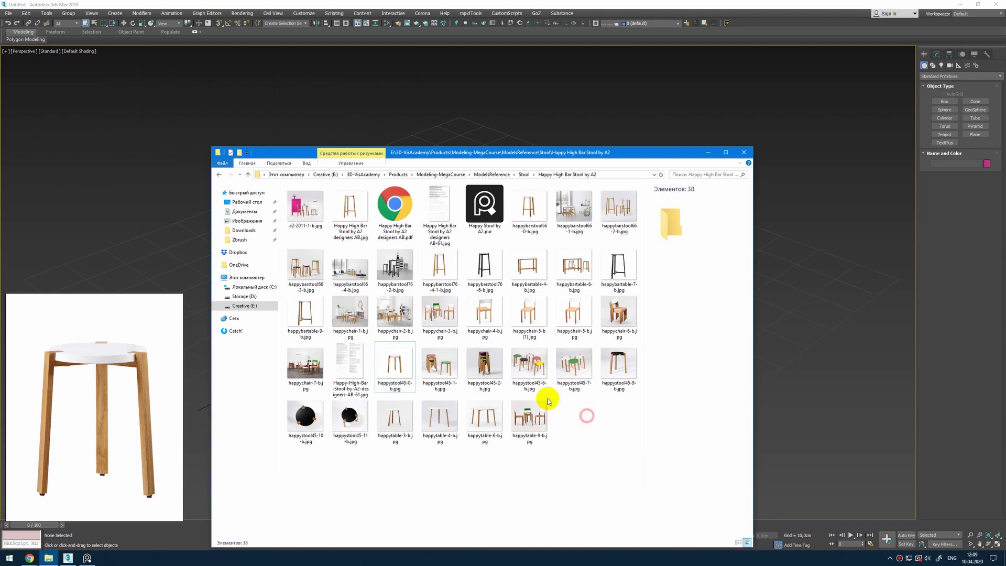
- View the Happy High Bar Stool AB-61.jpg dimensions sheet, close it and check the image's pixel resolution in its file details
double_click(454, 217)
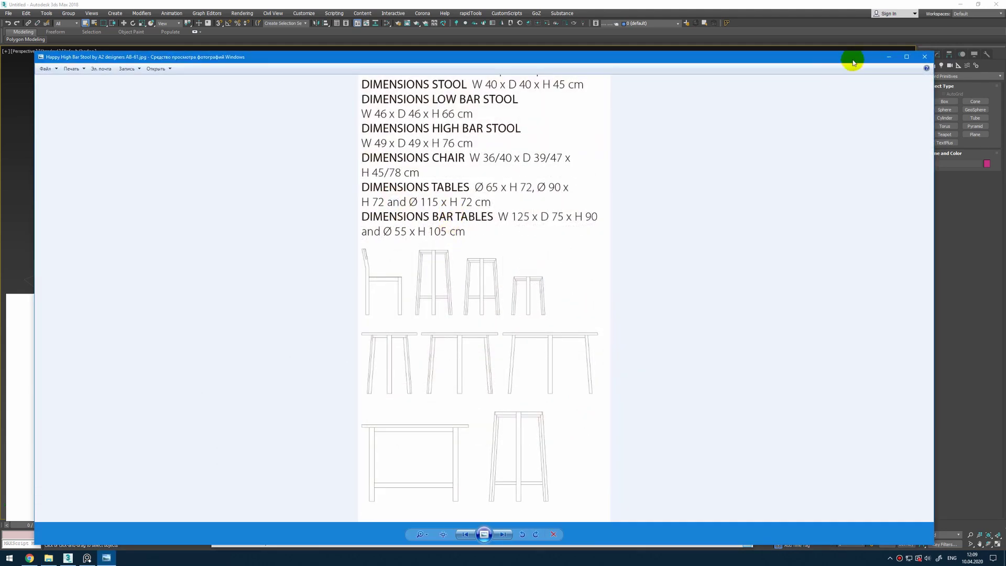
left_click(926, 58)
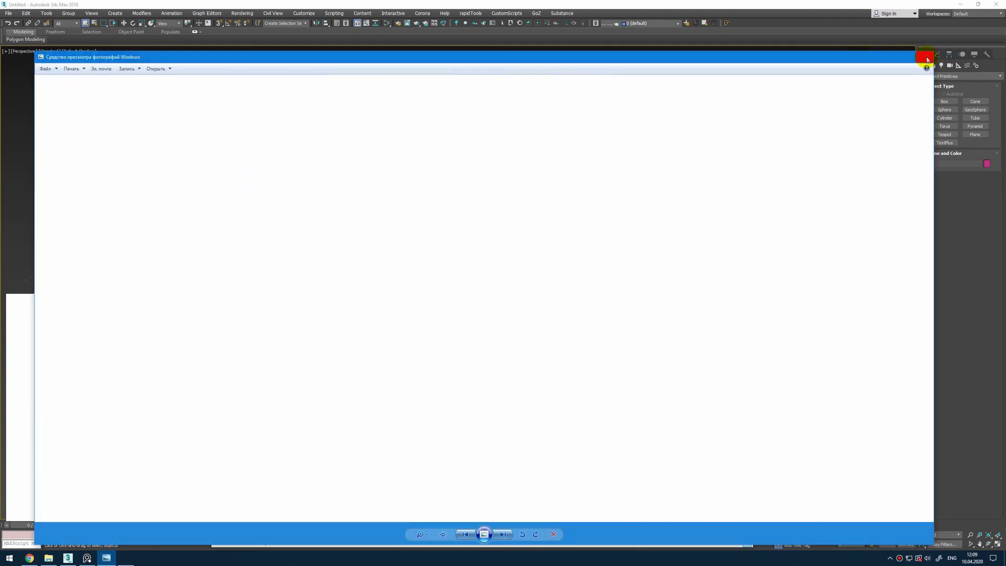
left_click(414, 222)
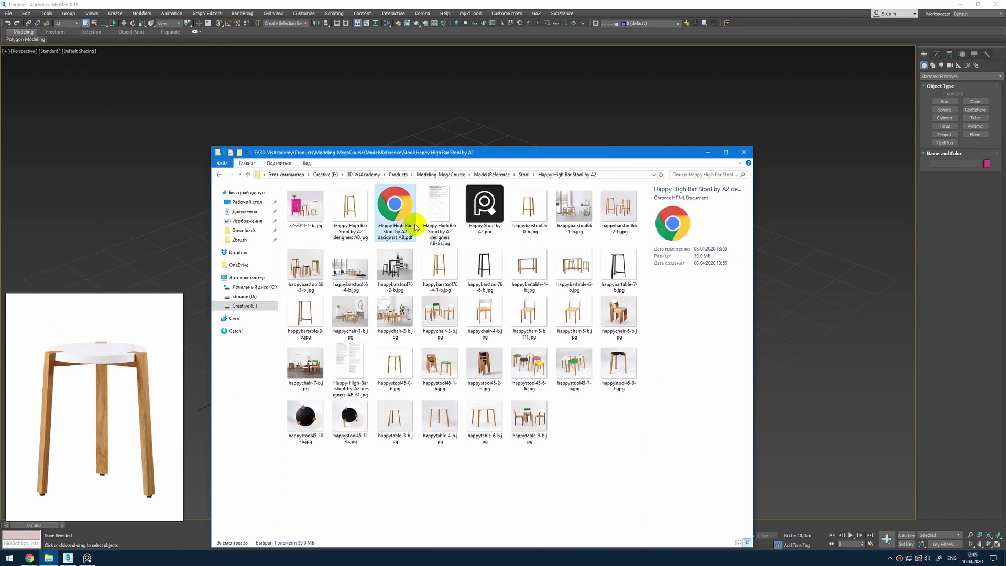
left_click(436, 210)
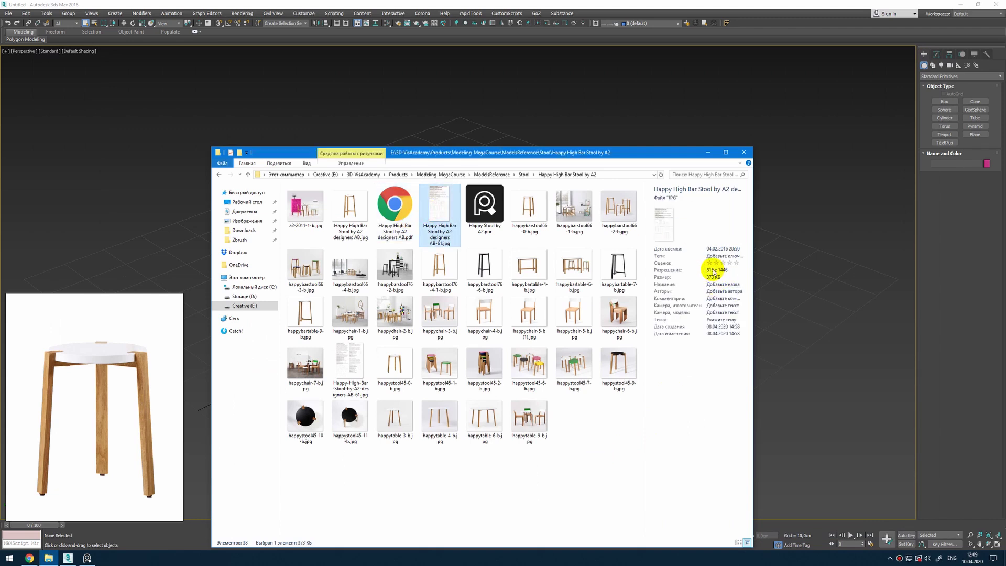
- Switch to 3ds Max and draw a plane about 99 cm wide and 142 cm long in the full-size Front view
left_click(772, 262)
key("alt+w")
left_click(724, 133)
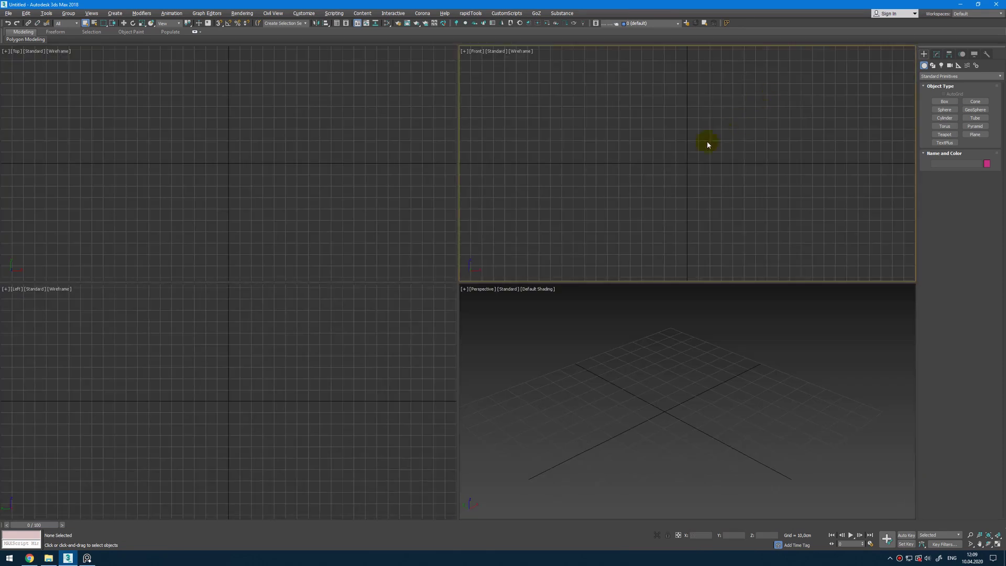
key("alt+w")
right_click(495, 143, "ctrl")
left_click(539, 122)
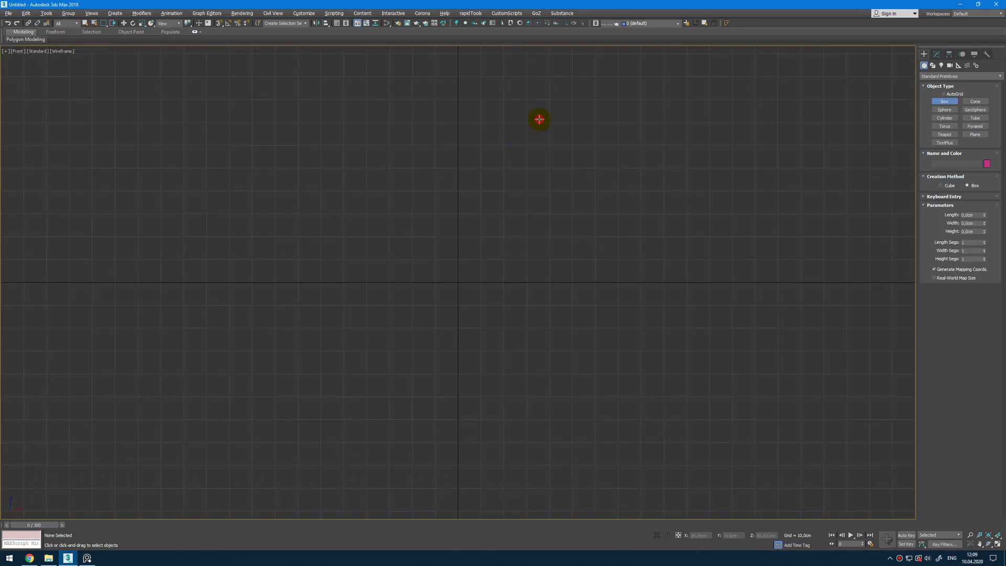
right_click(500, 136)
right_click(451, 115, "ctrl")
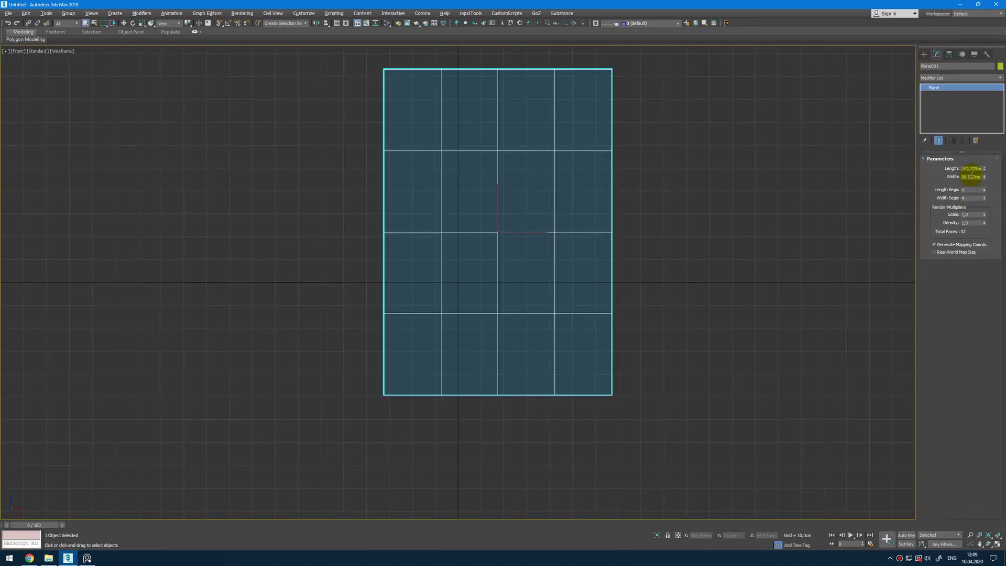
- Set the plane's width to 815 cm and length to 1446 cm, with one length segment and one width segment
key("alt+Tab")
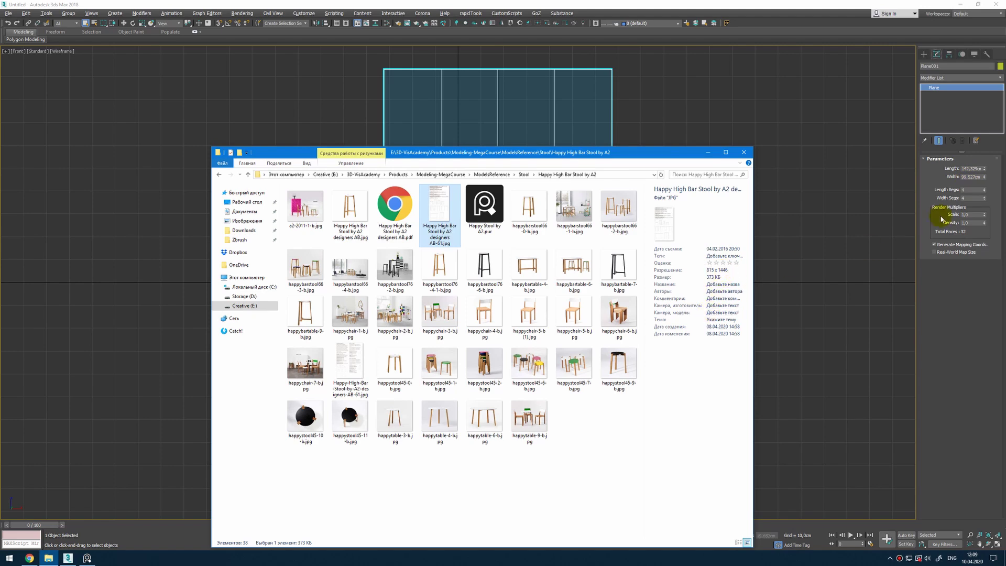
double_click(972, 177)
type("815")
key("Return")
type("1446")
key("Return")
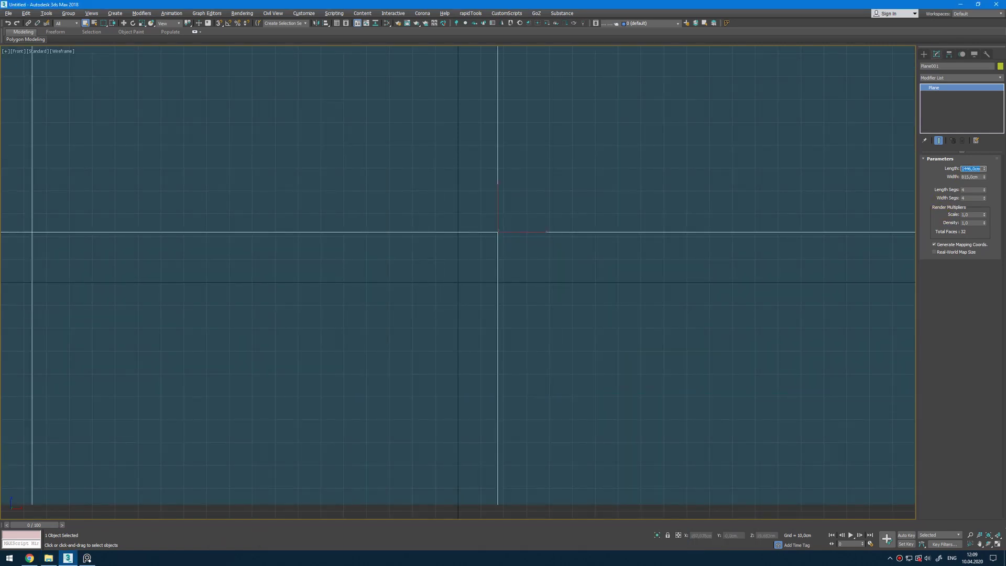
key("z")
key("alt+Tab")
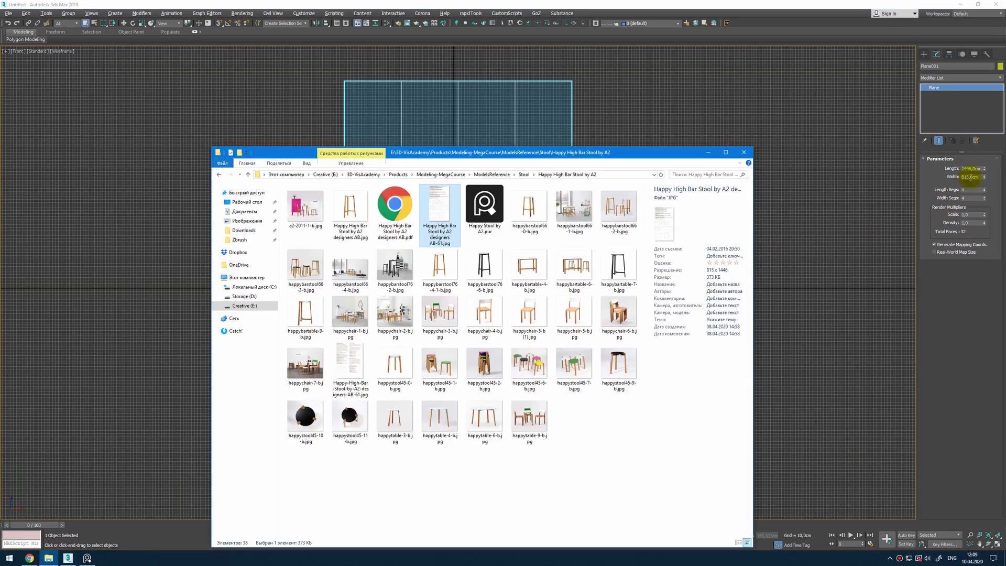
key("alt+Tab")
right_click(984, 190)
right_click(984, 198)
- Apply the Happy High Bar Stool AB-61.jpg dimensions sheet from the reference folder to the plane as its texture
middle_click_drag(615, 275, 668, 269)
key("alt+w")
middle_click(694, 418)
key("alt+w")
middle_click_drag(693, 414, 613, 365, "alt")
key("z")
key("alt+Tab")
left_click_drag(451, 205, 490, 139)
key("z")
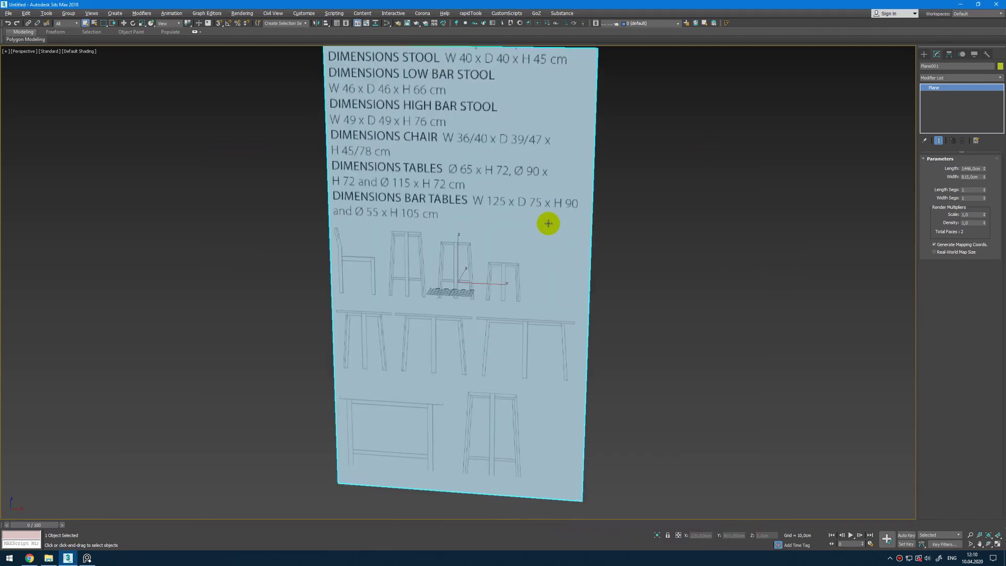
middle_click_drag(555, 264, 584, 157, "alt")
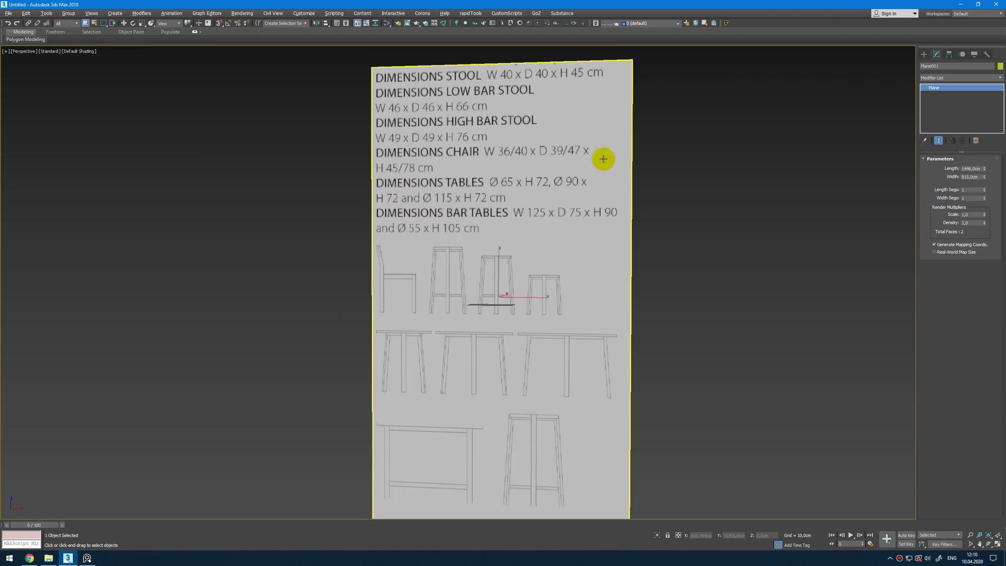
- Create a box about 73 cm by 72 cm in the Top view, in front of the reference plane
key("alt+w")
middle_click(635, 144)
key("alt+w")
scroll(467, 274, "up", 3)
key("w")
middle_click_drag(680, 266, 624, 354)
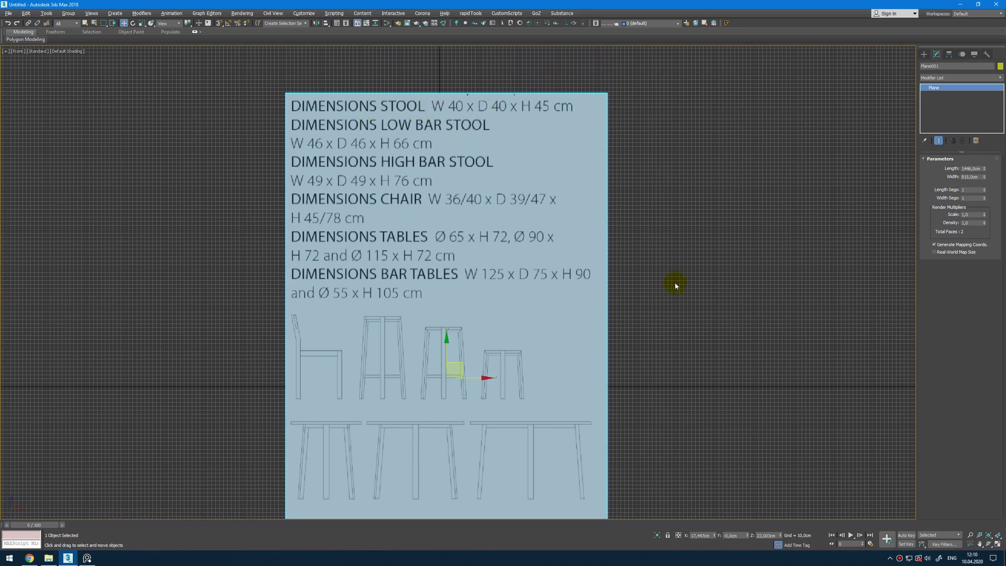
key("t")
key("F3")
scroll(437, 274, "down", 10)
scroll(436, 315, "up", 5)
right_click(448, 280, "ctrl")
left_click(455, 278)
left_click_drag(434, 266, 503, 337, "ctrl")
left_click(541, 237)
right_click(540, 237)
key("alt+w")
left_click(741, 341)
key("alt+w")
- Set the box's length and width to 40 cm and its height to 45 cm
left_click(937, 54)
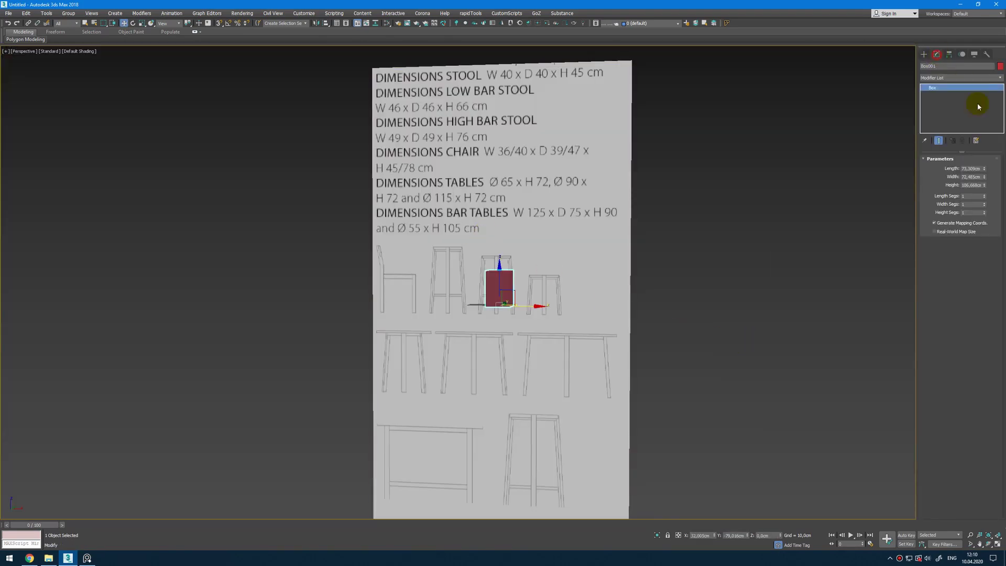
key("Tab")
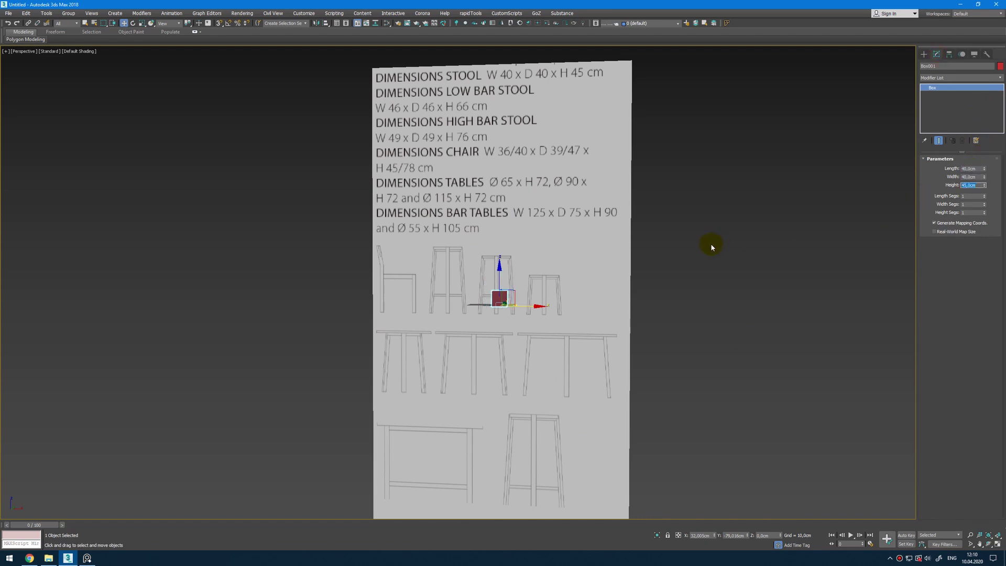
key("Return")
- Centre the box on the origin at X 0 and Y 0, and make it see-through
key("f")
key("z")
scroll(435, 361, "down", 6)
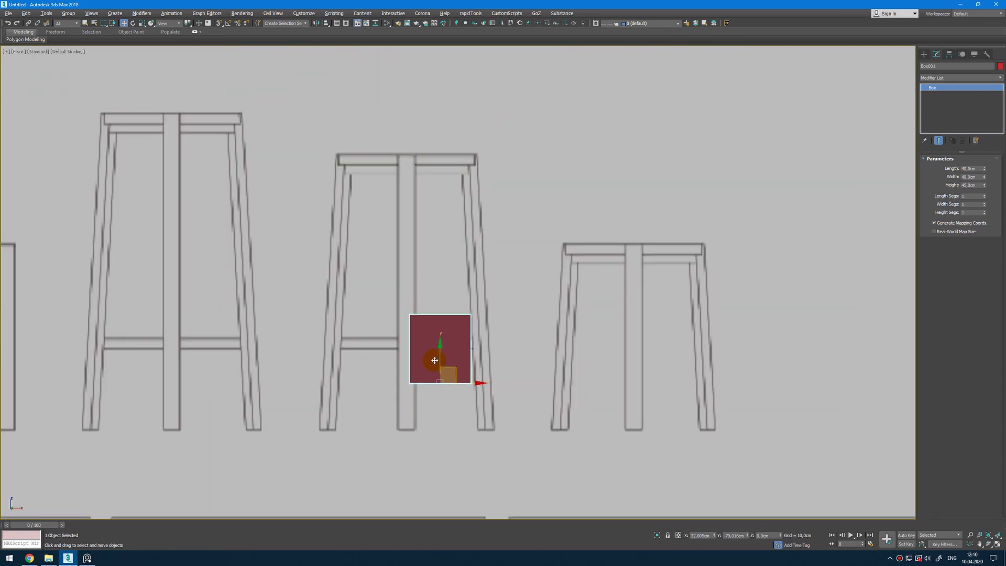
right_click(714, 536)
right_click(748, 536)
scroll(607, 362, "down", 4)
scroll(592, 335, "up", 2)
key("alt+x")
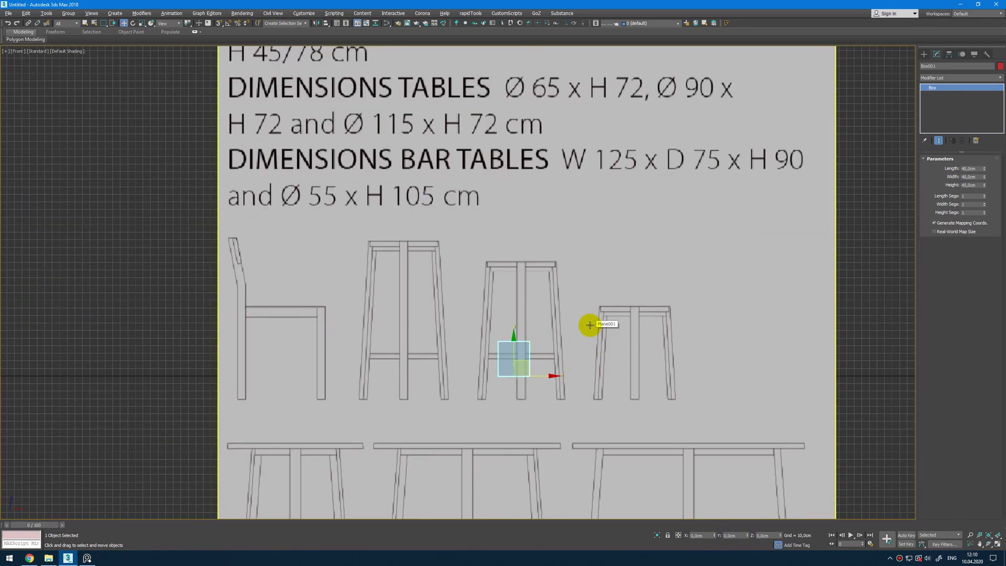
- Move the reference plane's pivot to the lower-left corner of the low stool's left leg in the drawing
middle_click_drag(590, 325, 588, 276)
left_click(591, 289)
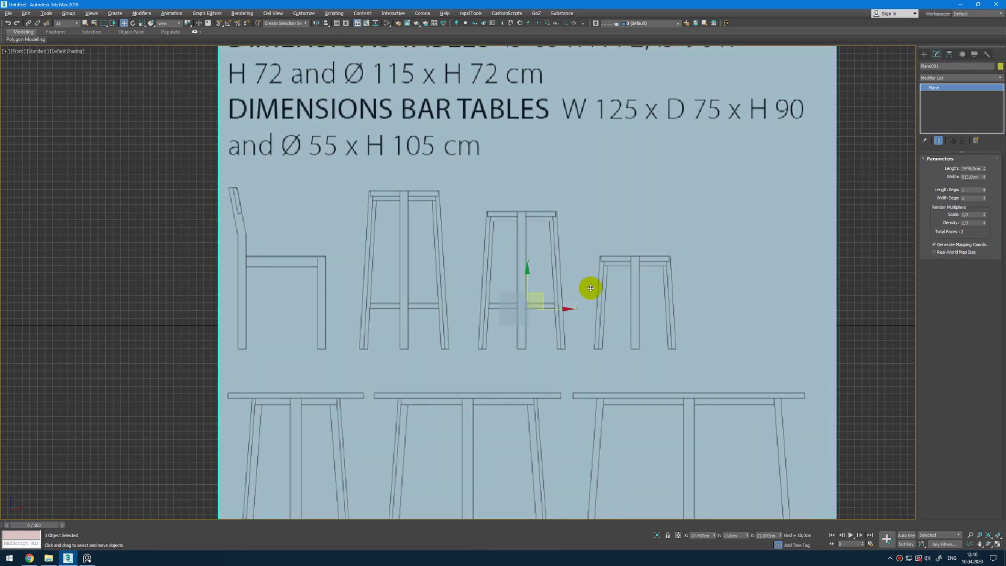
scroll(592, 298, "down", 2)
scroll(592, 306, "up", 4)
left_click_drag(546, 309, 595, 342)
scroll(596, 342, "up", 5)
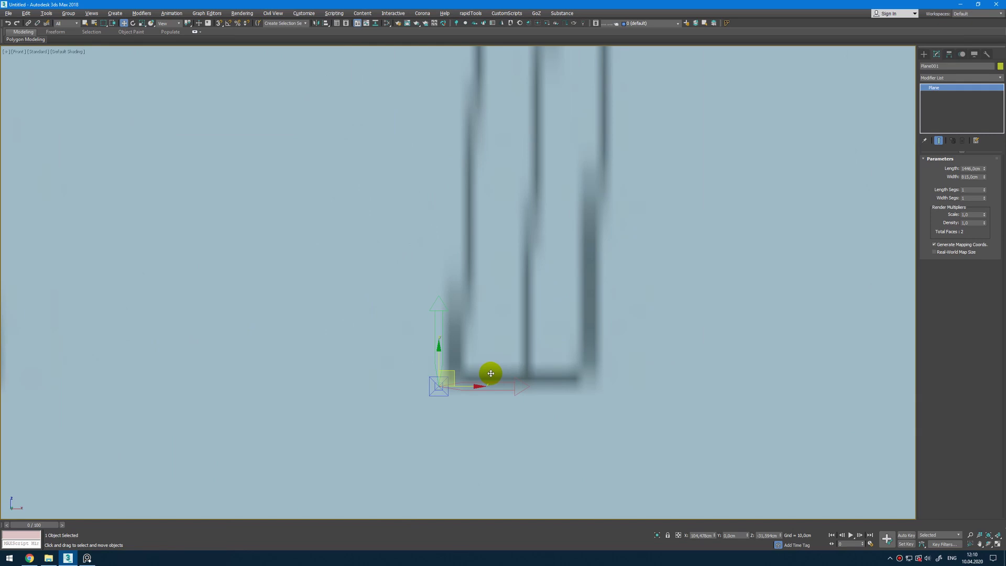
- Snap the reference plane into place so its pivot meets the lower-left corner of the box in the Front view
scroll(490, 373, "down", 5)
key("s")
left_click_drag(589, 341, 370, 375)
- Scale the reference plane uniformly to about 36% so the low stool drawing fits the box outline
key("r")
scroll(388, 296, "up", 6)
middle_click_drag(386, 288, 372, 333)
left_click_drag(344, 350, 343, 352)
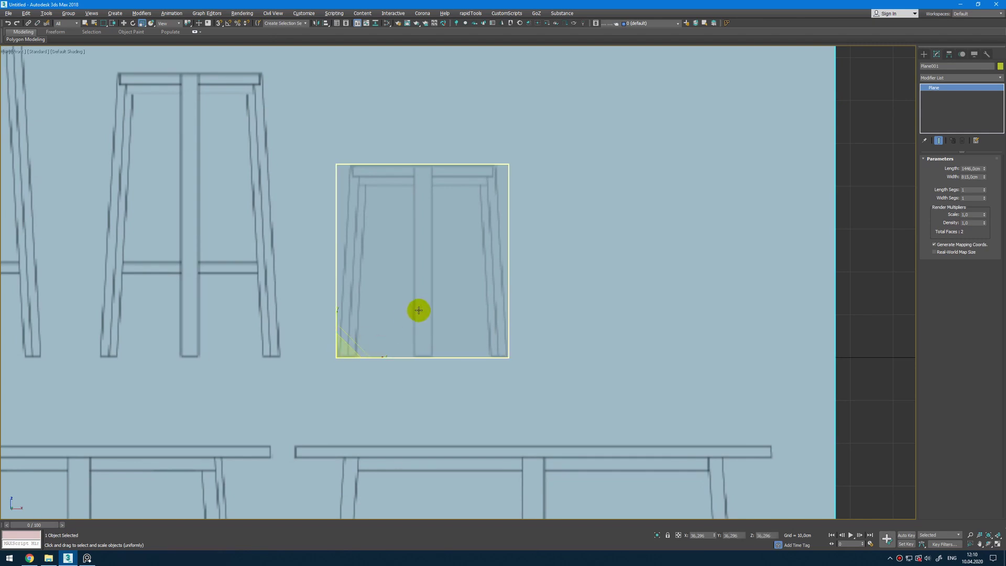
- Move the reference plane back along Y in the Top view, well behind the box
scroll(478, 225, "down", 5)
key("alt+w")
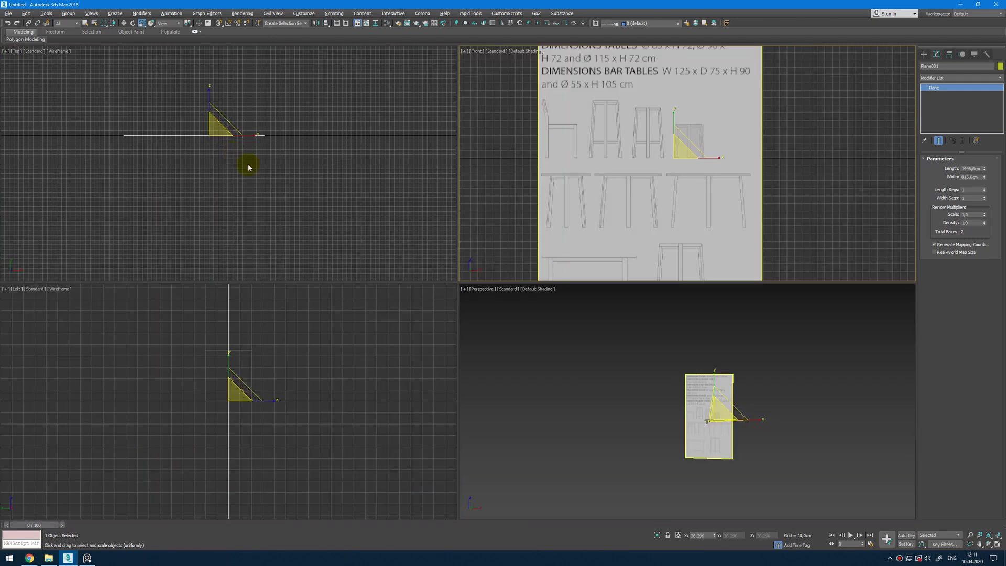
key("w")
left_click_drag(316, 133, 314, 142)
scroll(644, 137, "up", 5)
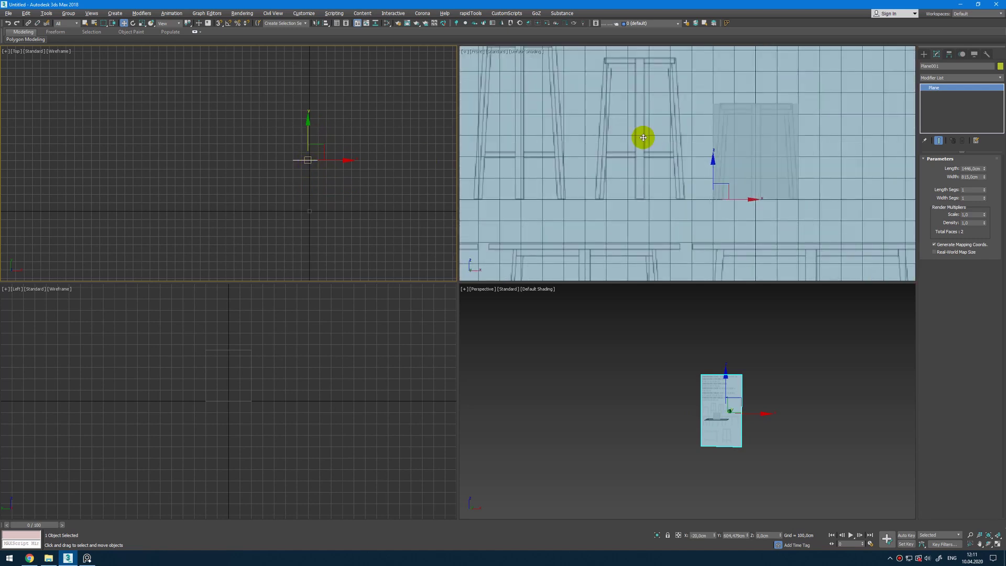
- Switch to PureRef and keep the white stool photo always on top of the other windows
scroll(321, 226, "up", 10)
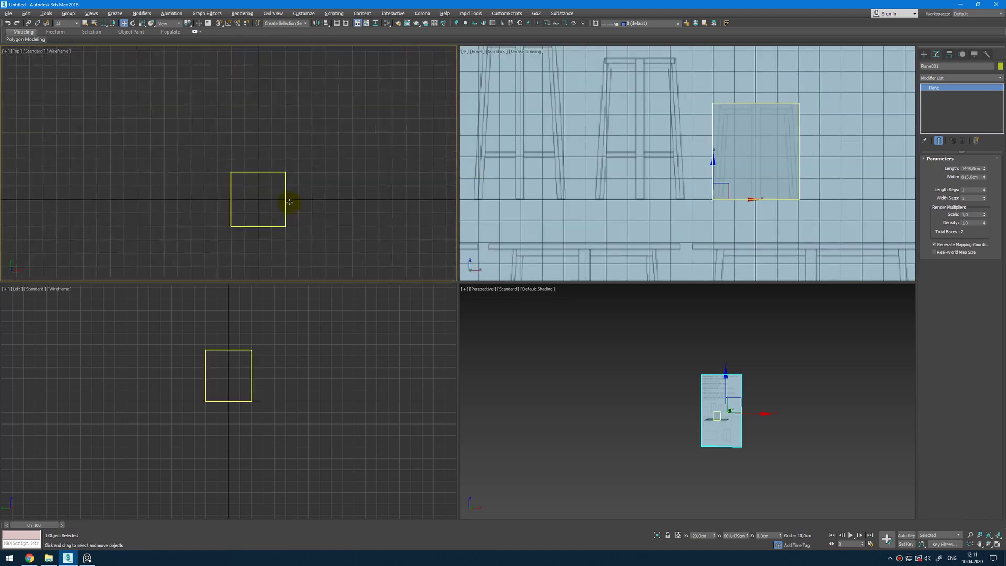
left_click(80, 558)
key("ctrl+shift+a")
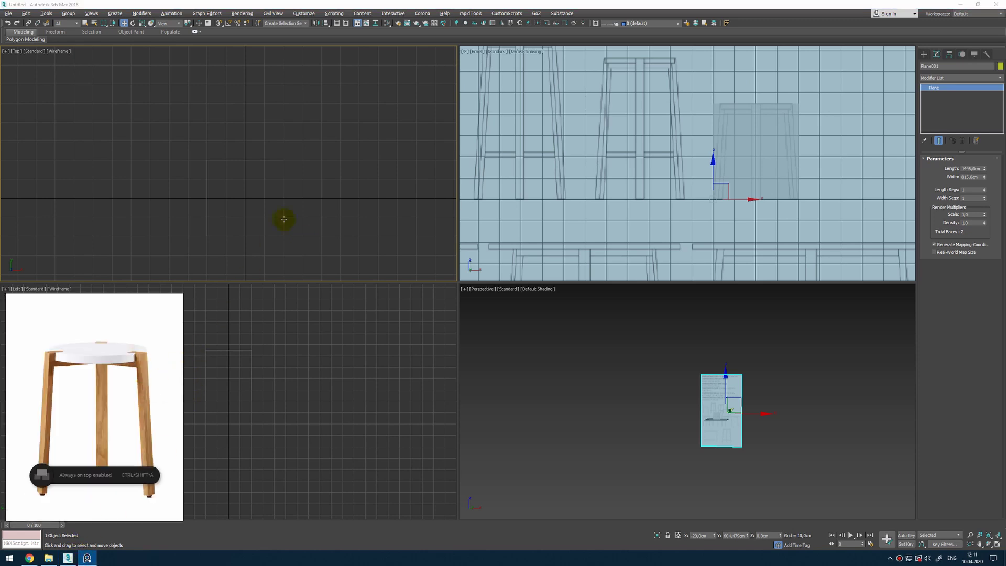
- Draw a cylinder for the seat near the box's centre in the Top view, about 19 cm in radius and 22 cm high
middle_click_drag(323, 198, 342, 189)
right_click(343, 188)
left_click(360, 174)
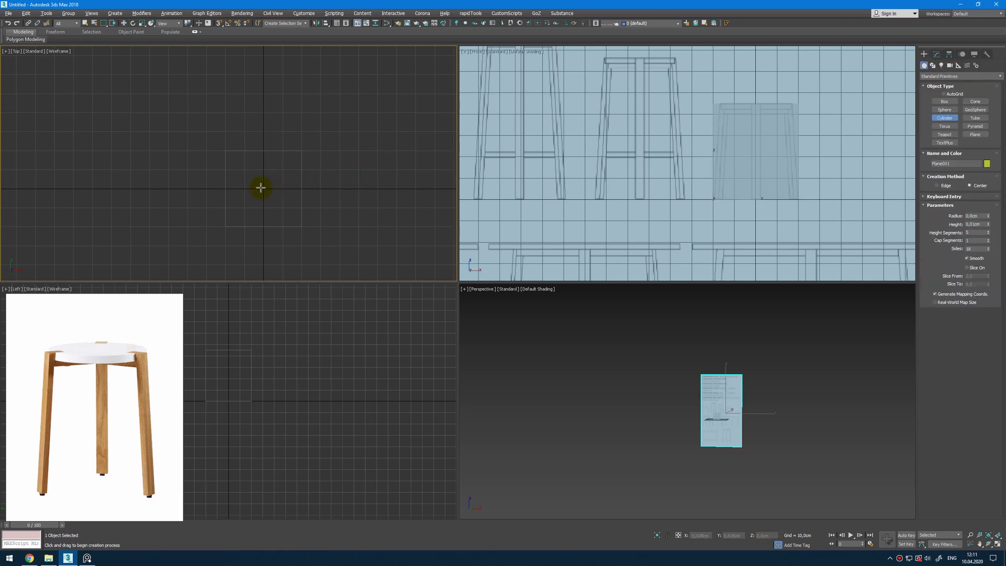
left_click_drag(261, 187, 287, 209)
left_click(332, 164)
key("w")
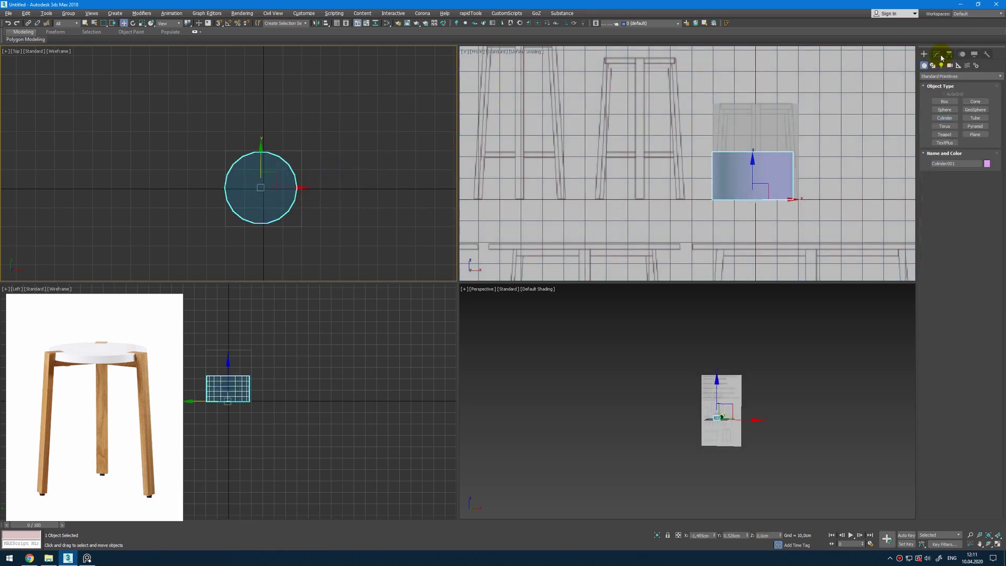
- Centre the seat cylinder at X 0 and Y 0, and set its radius to 16 cm and height to 2.5 cm
left_click(939, 55)
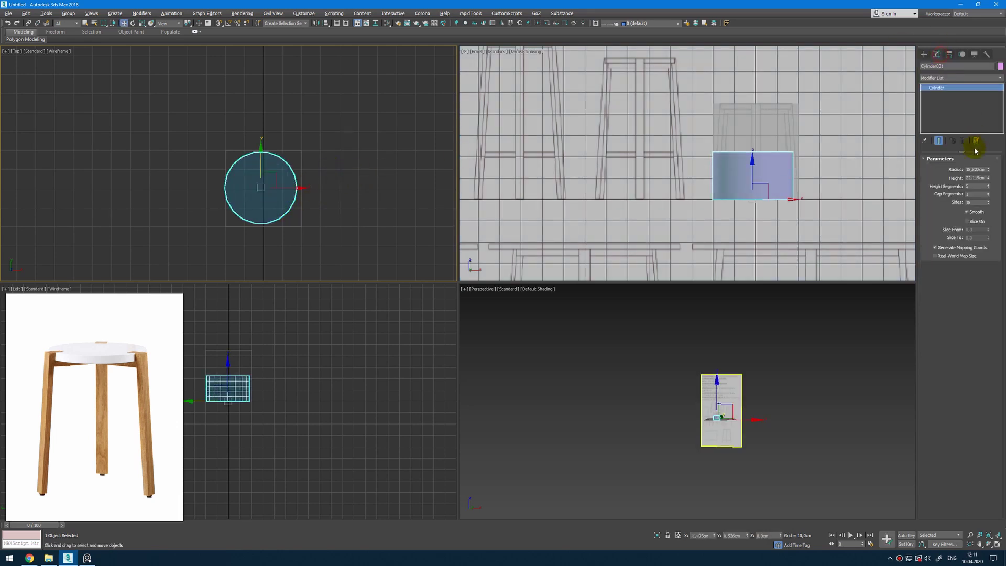
right_click(714, 535)
right_click(748, 536)
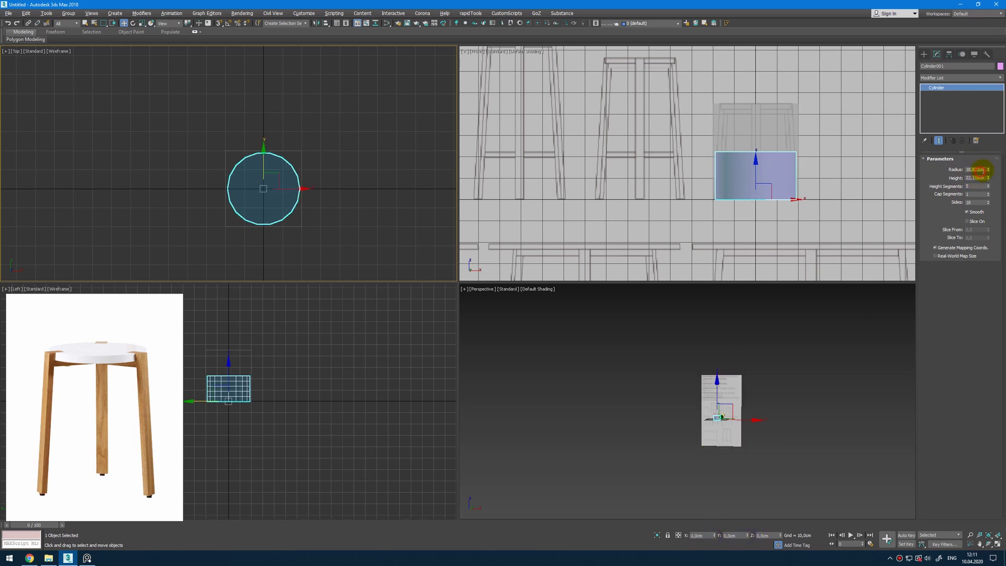
type("18")
key("Tab")
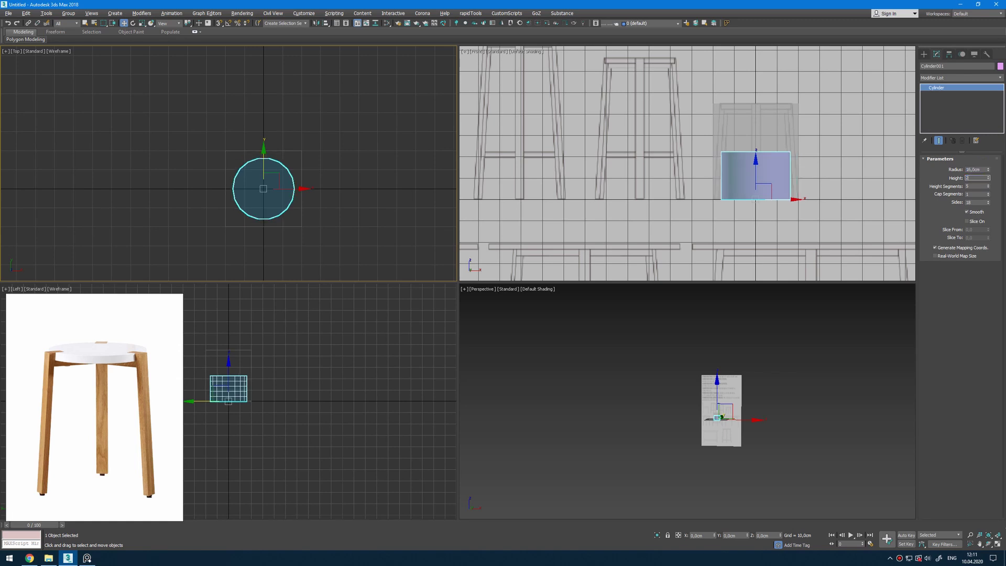
type("2")
key("Return")
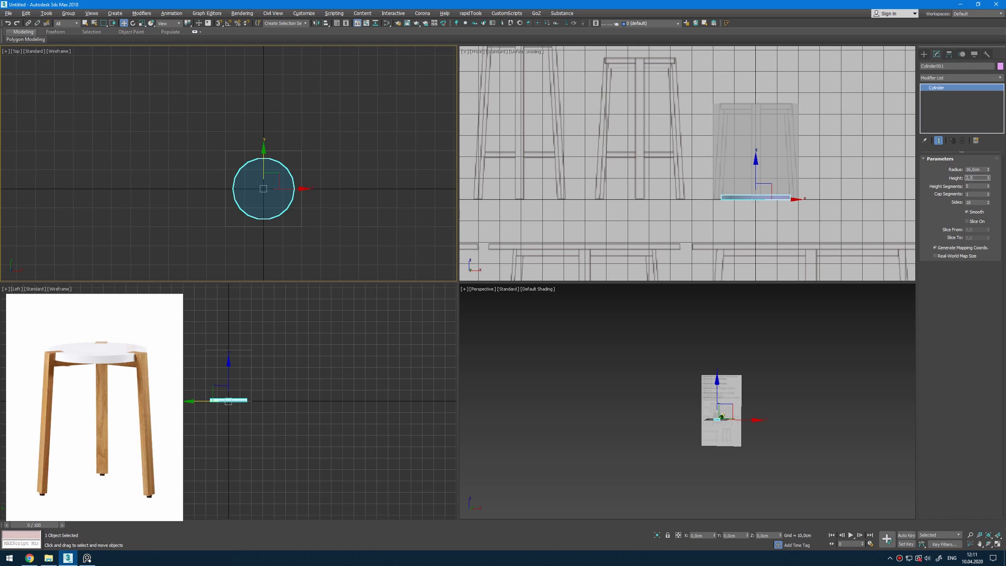
- Reduce the seat cylinder to one height segment and snap it upward so its top meets the top of the box
middle_click_drag(780, 172, 768, 179)
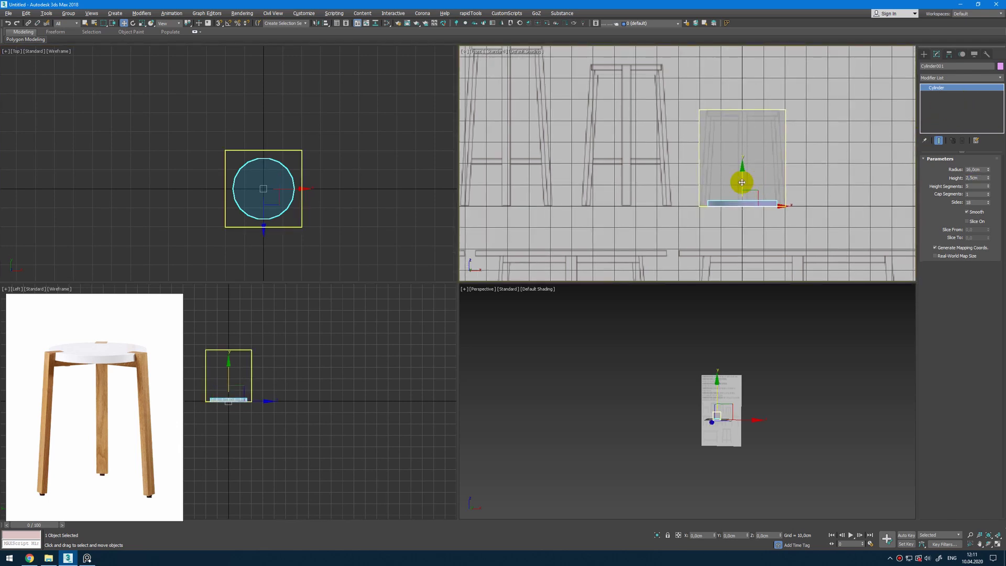
left_click_drag(734, 175, 738, 116)
scroll(738, 116, "up", 5)
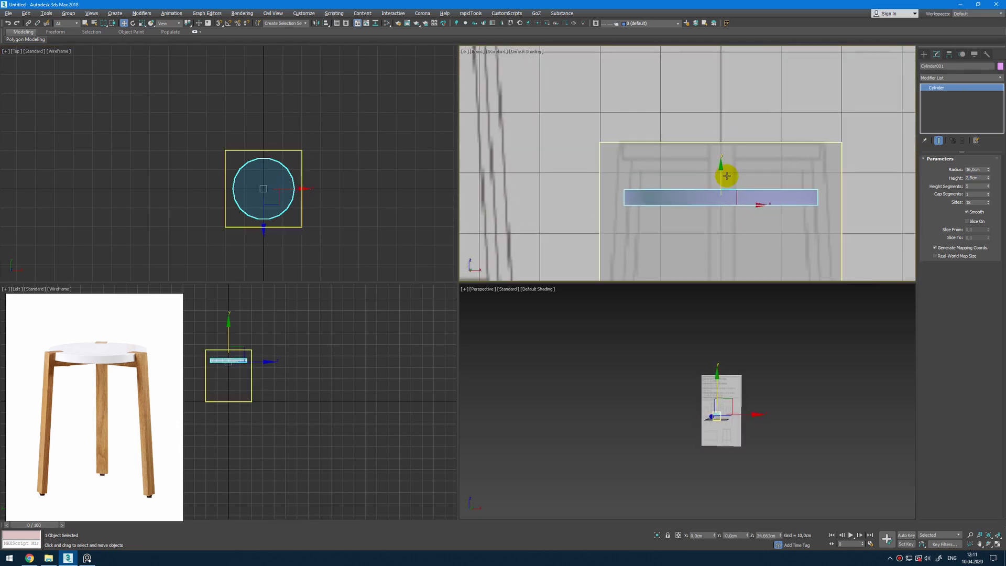
left_click_drag(721, 171, 770, 153)
key("s")
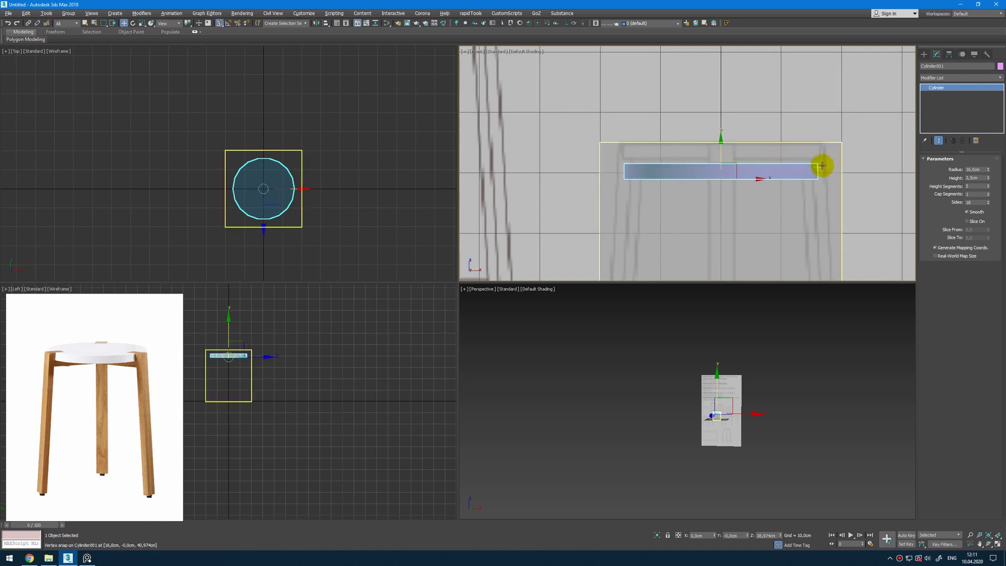
middle_click_drag(723, 151, 694, 144)
left_click_drag(694, 145, 789, 178)
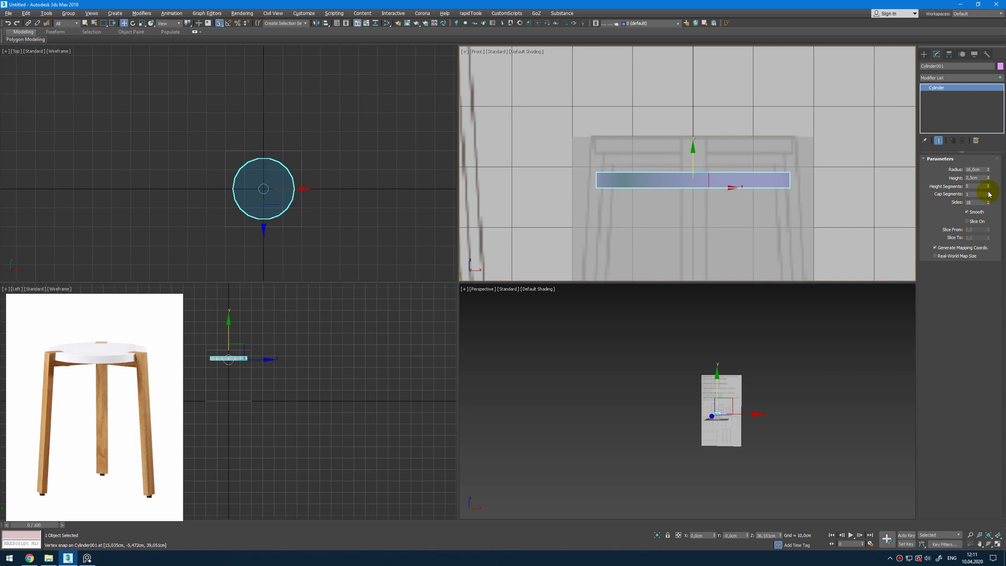
right_click(989, 188)
left_click_drag(691, 160, 686, 84)
left_click_drag(599, 89, 577, 136)
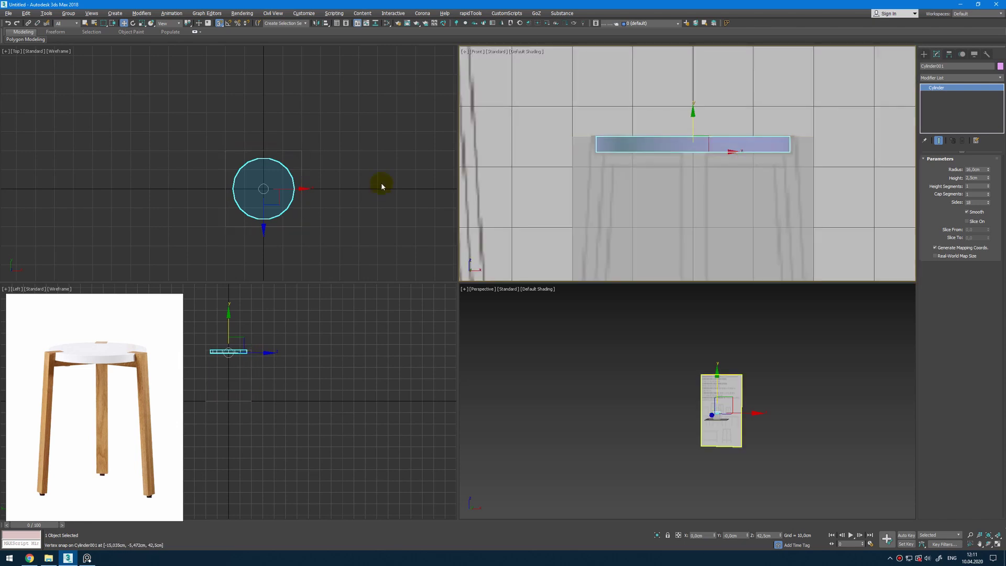
- Draw a box for the leg in the Top view just beyond the seat's edge on the positive X side, about 4.9 by 2.4 cm
middle_click_drag(386, 178, 397, 173)
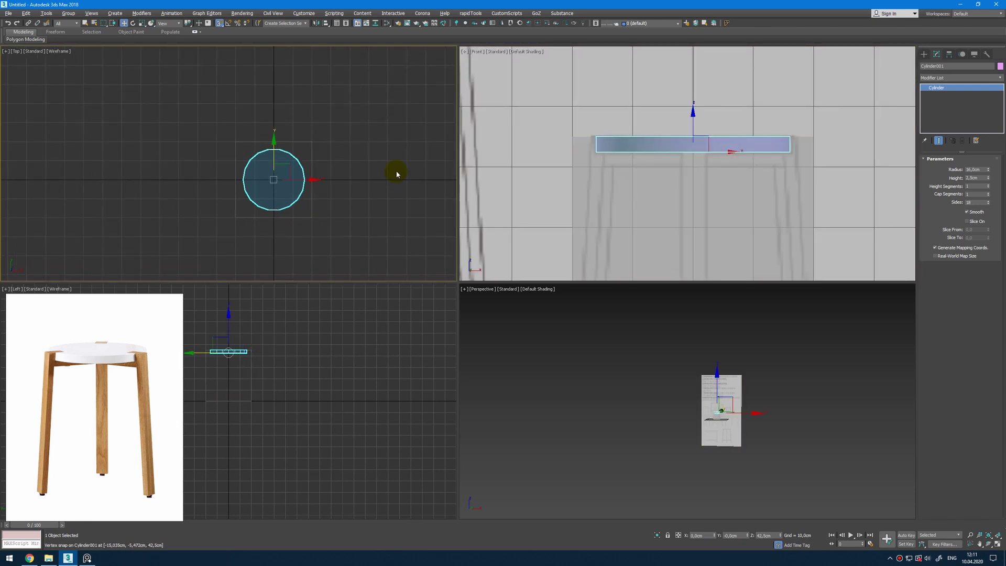
middle_click_drag(779, 196, 774, 185)
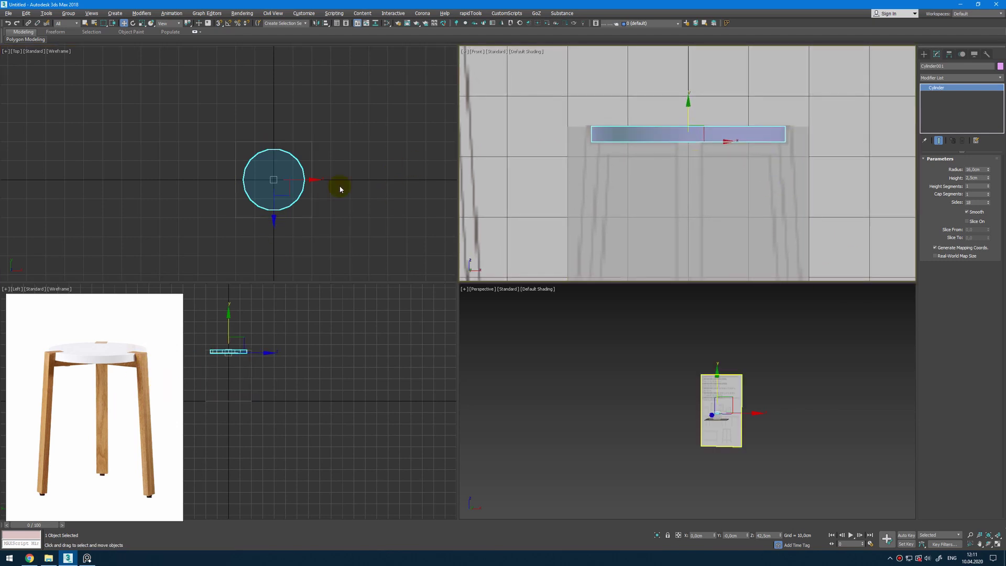
middle_click_drag(337, 186, 330, 173)
right_click(323, 179)
left_click(341, 159)
scroll(301, 155, "up", 6)
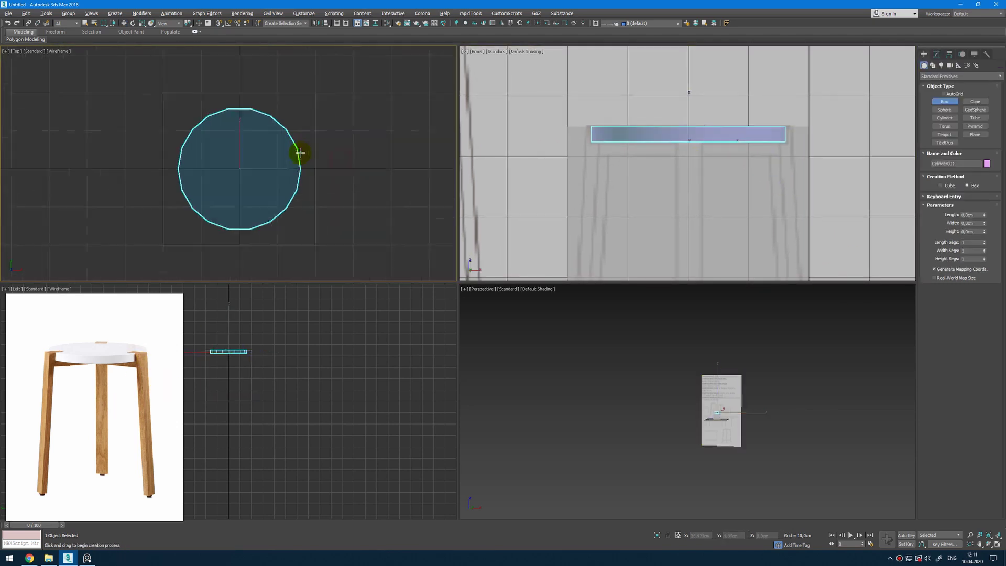
left_click_drag(328, 172, 338, 196)
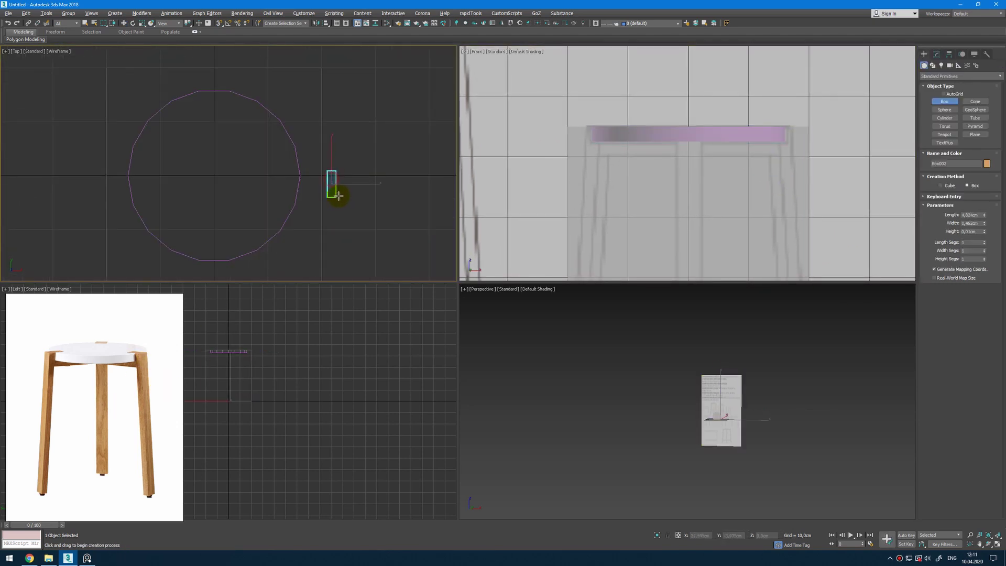
left_click(342, 126)
- Set the leg box's height to 45 cm, length to 4 cm and width to 2 cm
key("w")
left_click(938, 54)
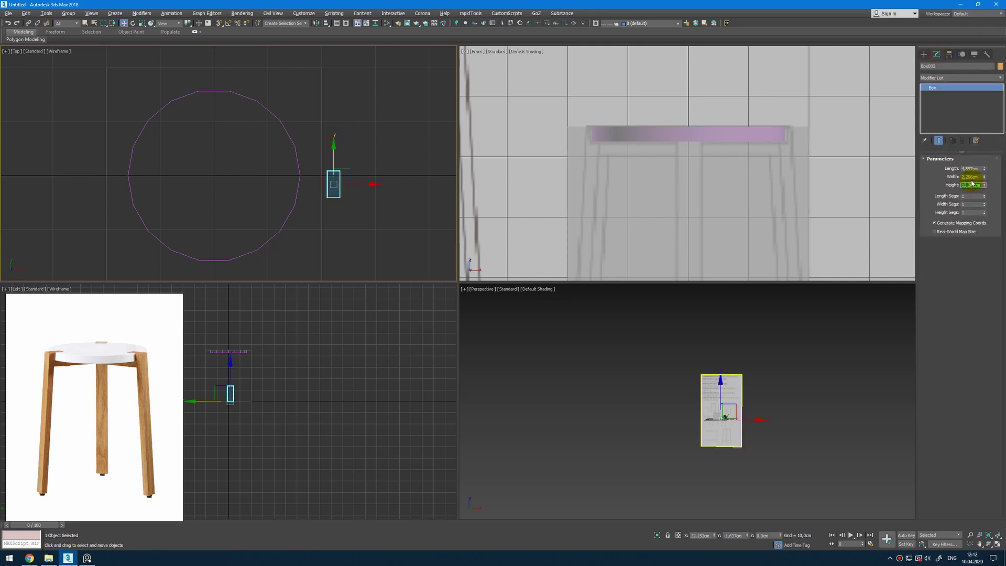
type("45")
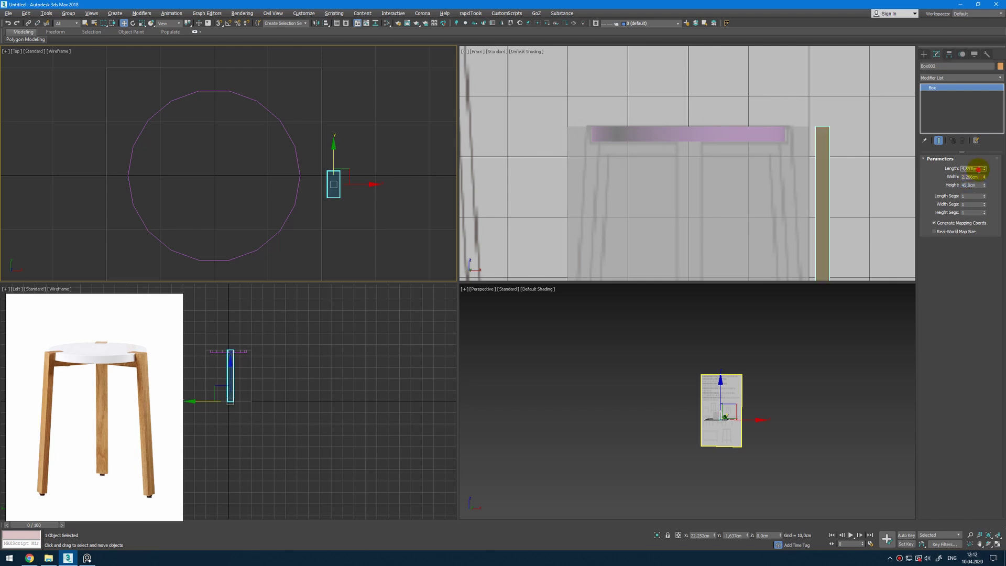
type("2")
key("Return")
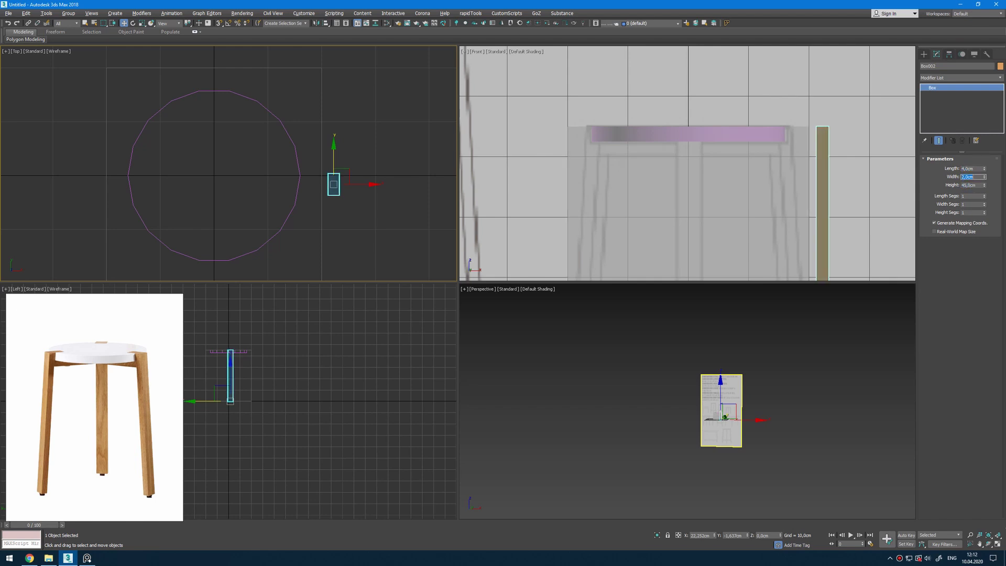
- Centre the leg box at X 0 and Y 0, and move it along X to the seat's edge at about 17.5 cm
middle_click_drag(354, 184, 354, 195)
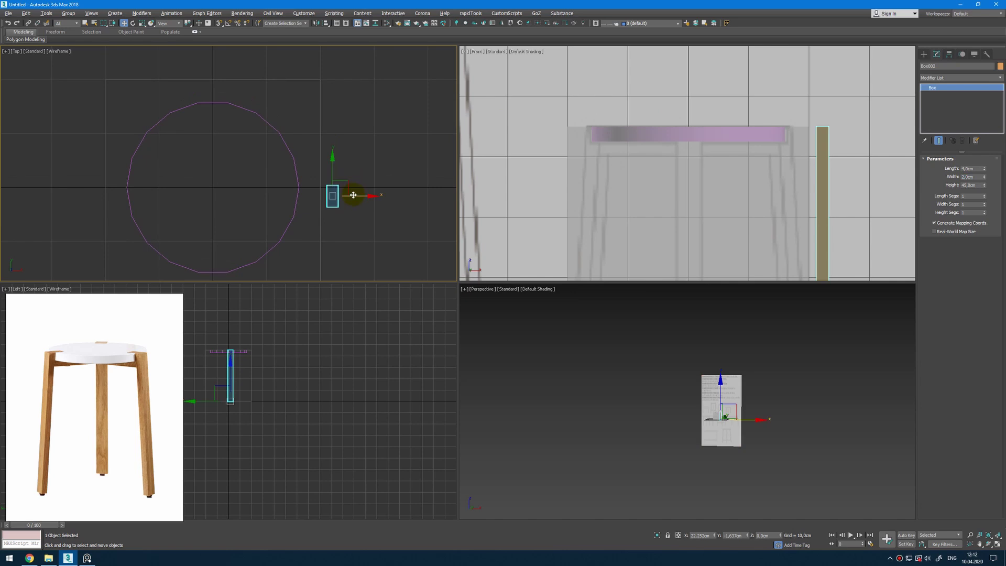
right_click(716, 535)
right_click(748, 536)
middle_click_drag(243, 197, 262, 193)
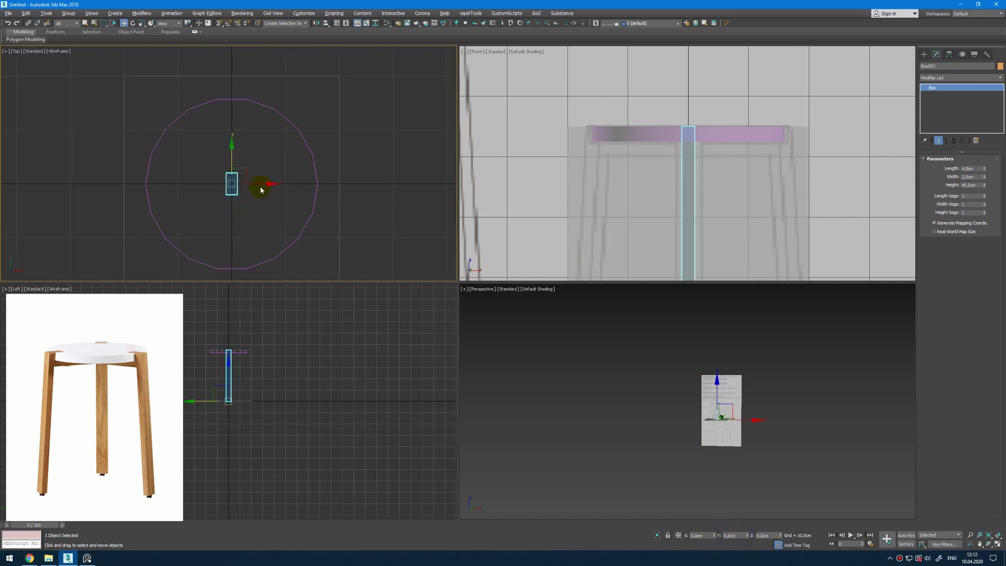
left_click_drag(261, 183, 355, 194)
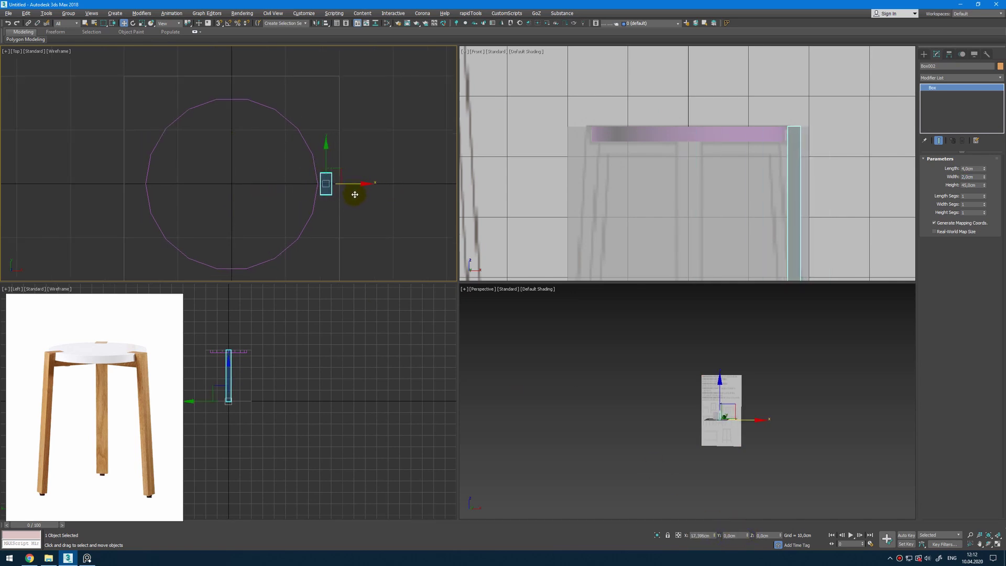
scroll(355, 194, "up", 4)
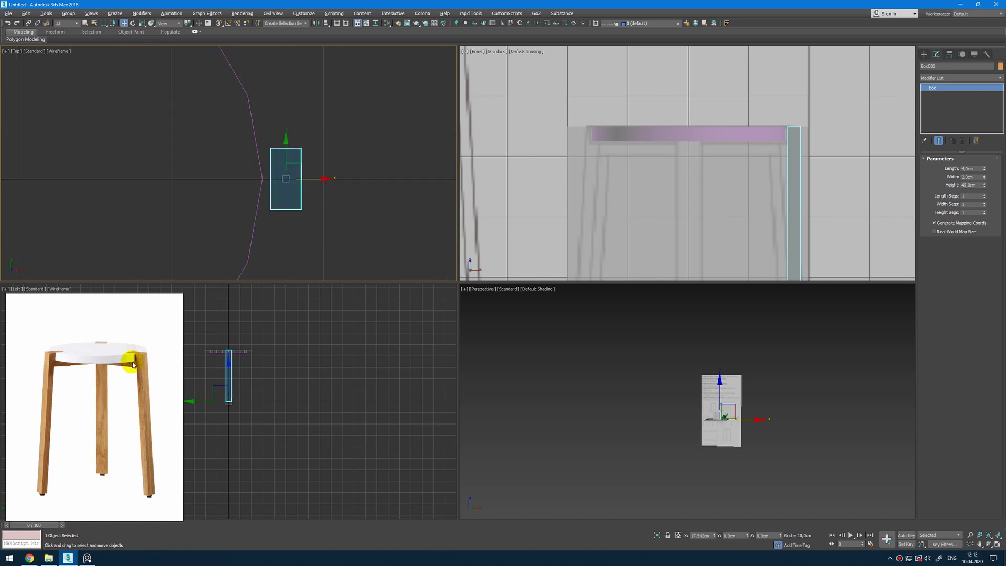
- Clone the leg box by rotating it a quarter turn into a horizontal bar along X
scroll(373, 238, "down", 5)
key("e")
mouse_move(387, 174)
left_mouse_down("shift")
mouse_move(416, 179)
mouse_move(411, 207)
mouse_move(365, 186)
left_mouse_up("shift")
left_click(534, 313)
left_click(508, 314)
- Raise the horizontal bar to just below the seat in the Front view and snap its end to the leg's inner face
middle_click_drag(650, 183, 636, 146)
scroll(635, 146, "down", 3)
key("w")
left_click_drag(690, 200, 680, 120)
scroll(694, 117, "up", 4)
left_click_drag(685, 222, 658, 193)
scroll(659, 195, "up", 1)
middle_click_drag(666, 209, 667, 244)
left_click_drag(668, 244, 667, 180)
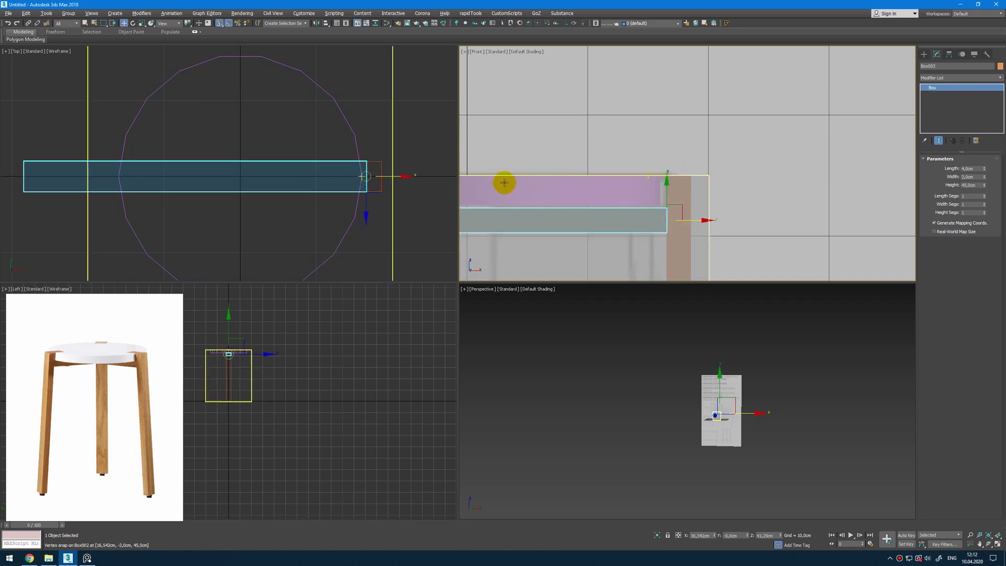
- Try to snap the top of the horizontal bar to the underside of the seat
middle_click_drag(662, 183, 671, 169)
scroll(661, 190, "up", 4)
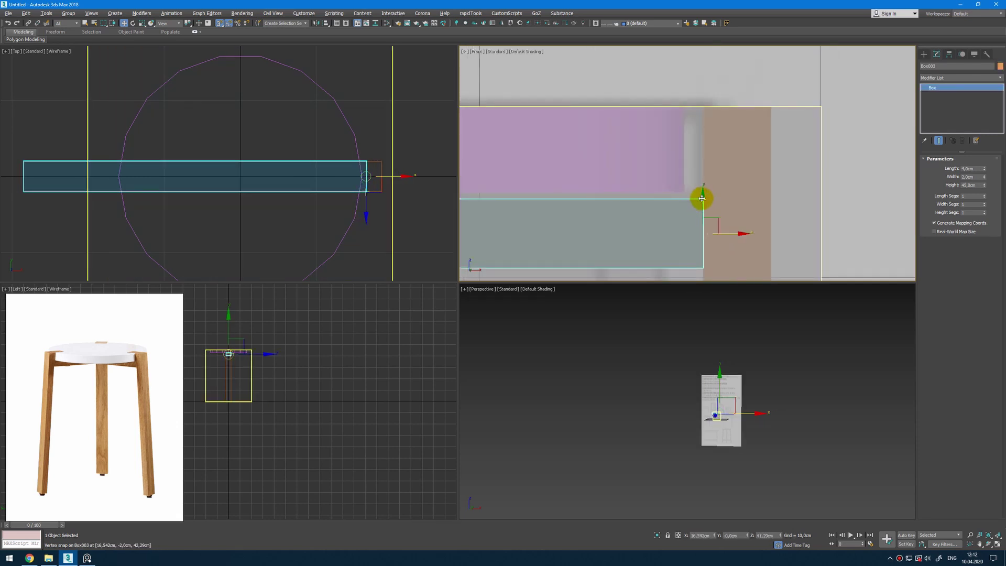
scroll(701, 198, "up", 3)
scroll(721, 226, "down", 2)
mouse_move(721, 226)
left_mouse_down()
mouse_move(714, 261)
mouse_move(713, 215)
left_mouse_up()
scroll(438, 160, "down", 5)
- Freeze the 40 x 40 x 45 cm guide box so it can no longer be picked
middle_click_drag(446, 117, 418, 133)
left_click(391, 158)
right_click(401, 139)
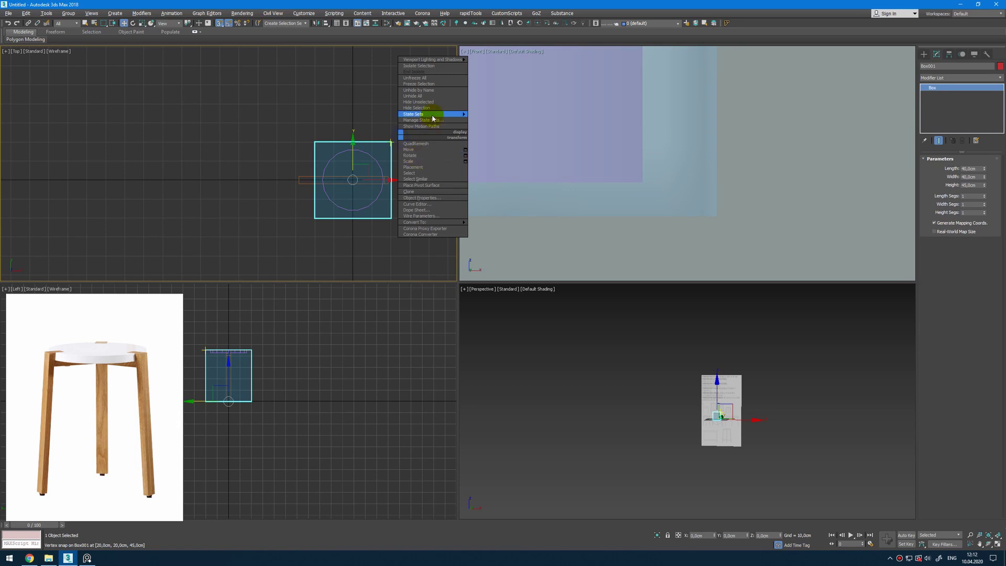
left_click(436, 108)
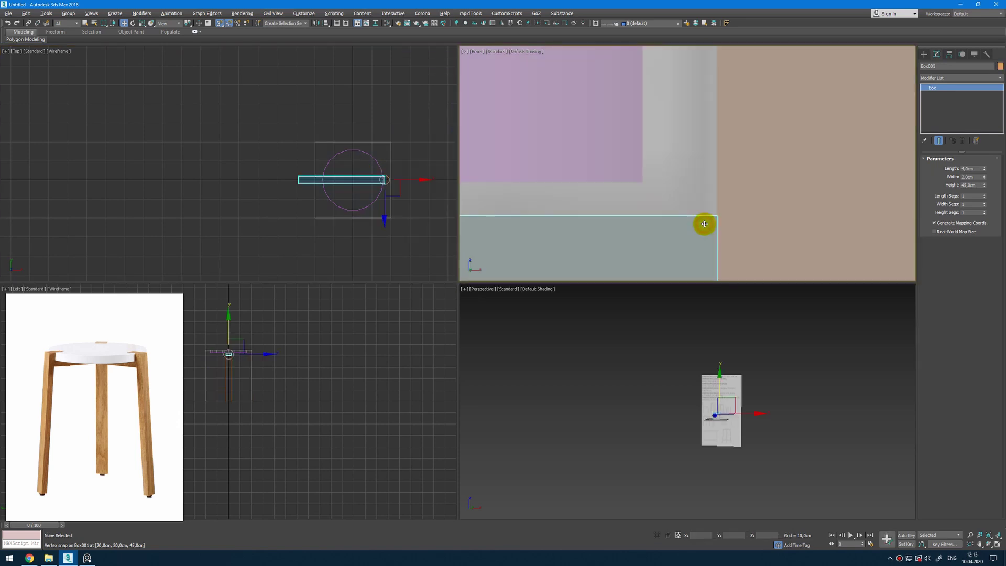
- Snap the horizontal bar upward in the Front view so its top meets the underside of the seat
left_click_drag(714, 218, 639, 184)
scroll(640, 183, "down", 5)
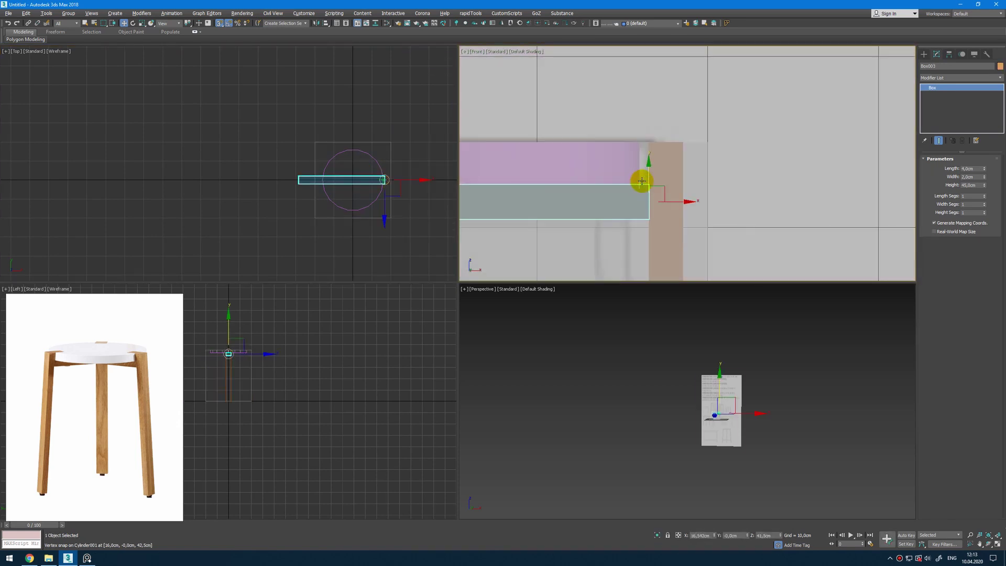
middle_click_drag(640, 180, 674, 128)
scroll(676, 131, "down", 2)
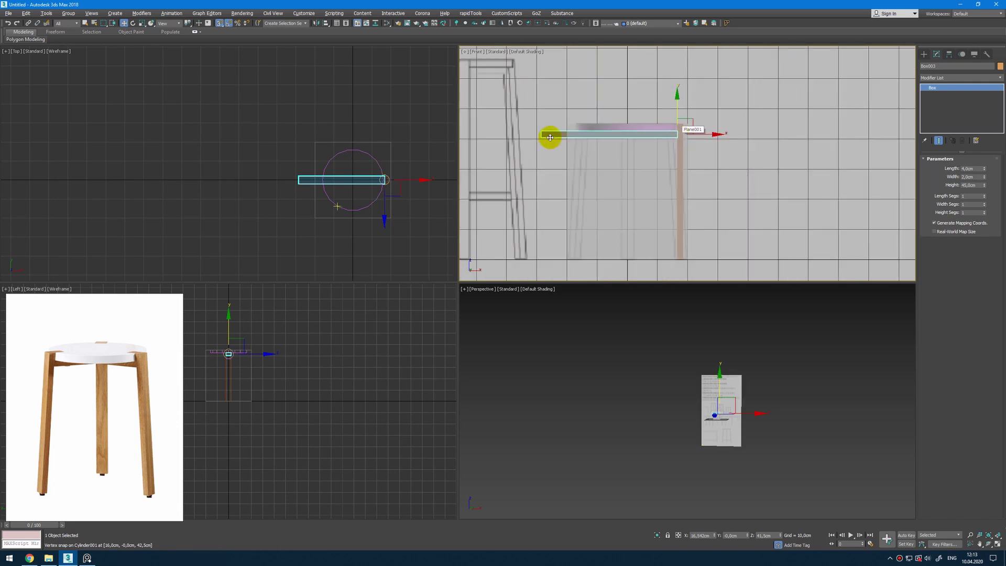
- Clone the leg box inward along X over the seat's edge and set the copy's width to 4 cm
scroll(673, 130, "up", 2)
left_click(688, 122)
scroll(367, 181, "up", 7)
left_click_drag(312, 178, 292, 178, "shift")
scroll(294, 185, "up", 4)
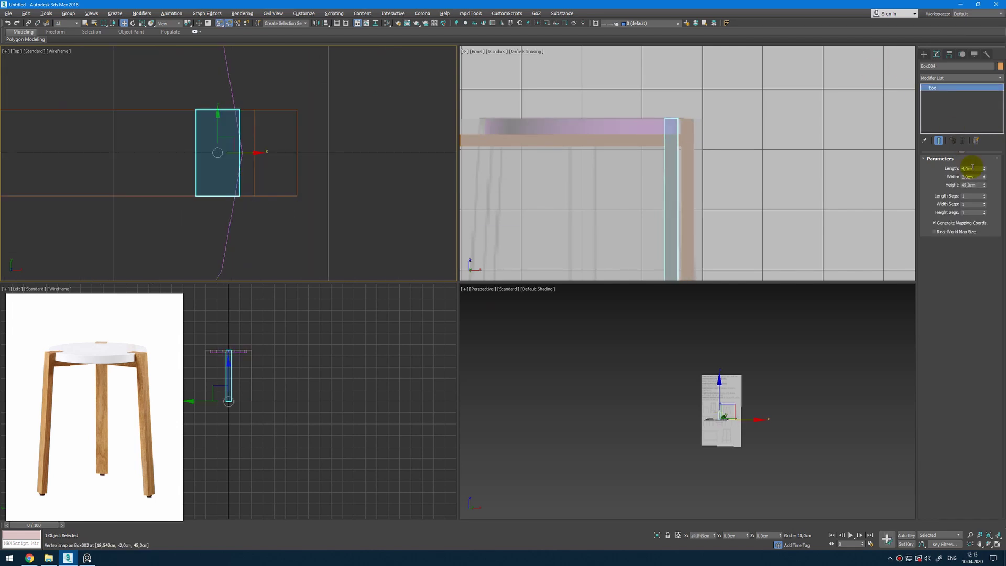
key("Return")
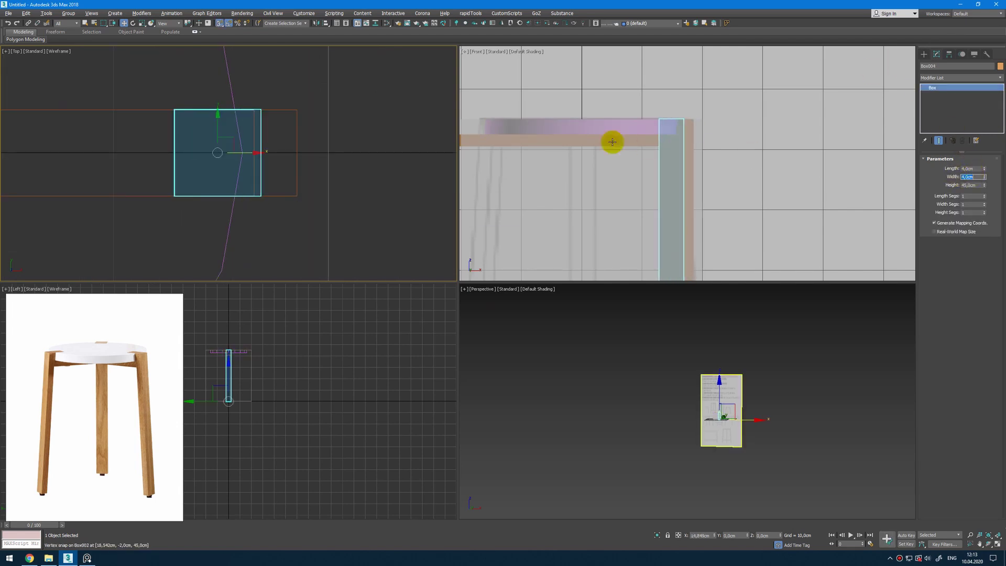
- Snap the 4 cm wide copy along X so its outer side meets the leg's inner face
scroll(89, 397, "down", 5)
scroll(77, 433, "up", 6)
middle_click_drag(305, 122, 280, 124)
scroll(280, 201, "up", 5)
left_click_drag(209, 196, 269, 79)
scroll(269, 82, "down", 8)
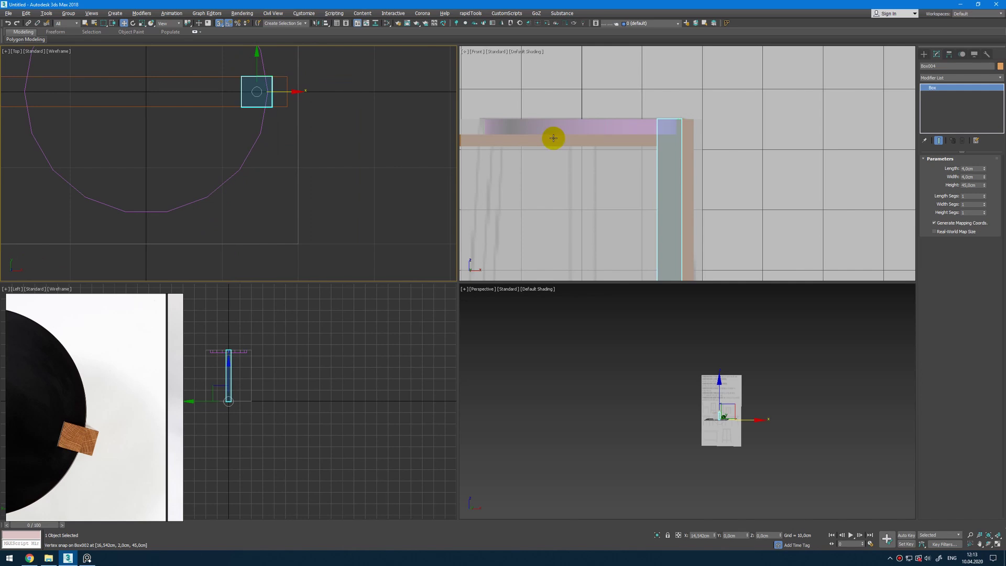
- Convert the 4 cm wide copy to an Editable Poly and snap its bottom vertices up to the seat's underside
scroll(645, 148, "down", 4)
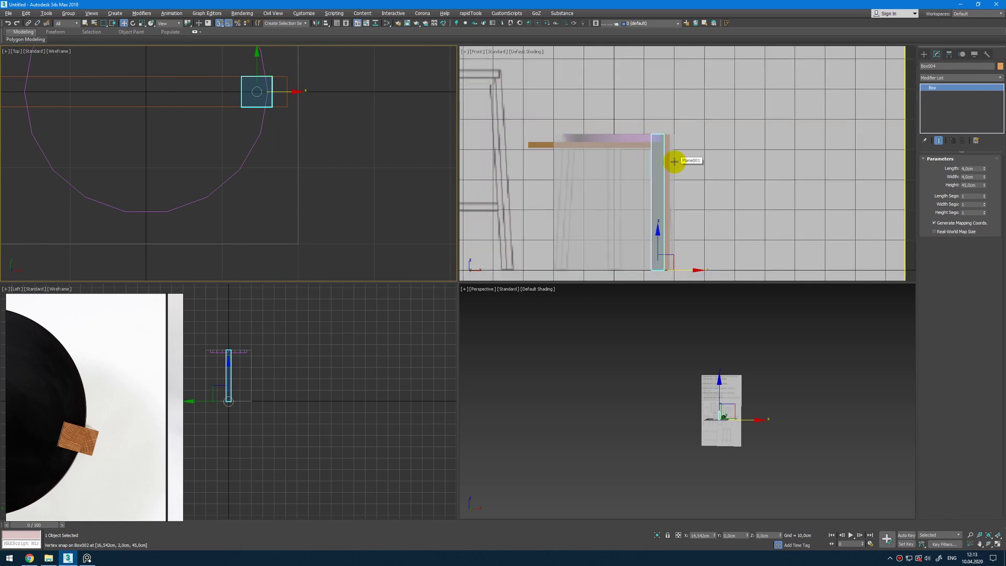
right_click(674, 161)
key("alt+e")
key("1")
left_click_drag(697, 191, 615, 294)
left_click_drag(658, 266, 495, 135)
scroll(636, 146, "up", 4)
key("1")
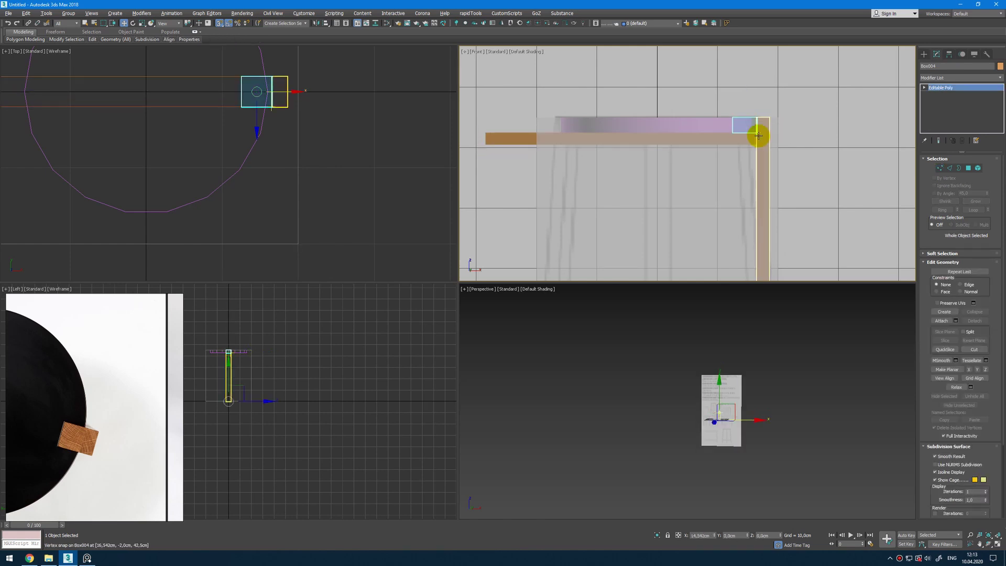
- Set the seat cylinder to 24 sides and 2 cap segments
scroll(286, 116, "down", 2)
middle_click_drag(292, 146, 297, 183)
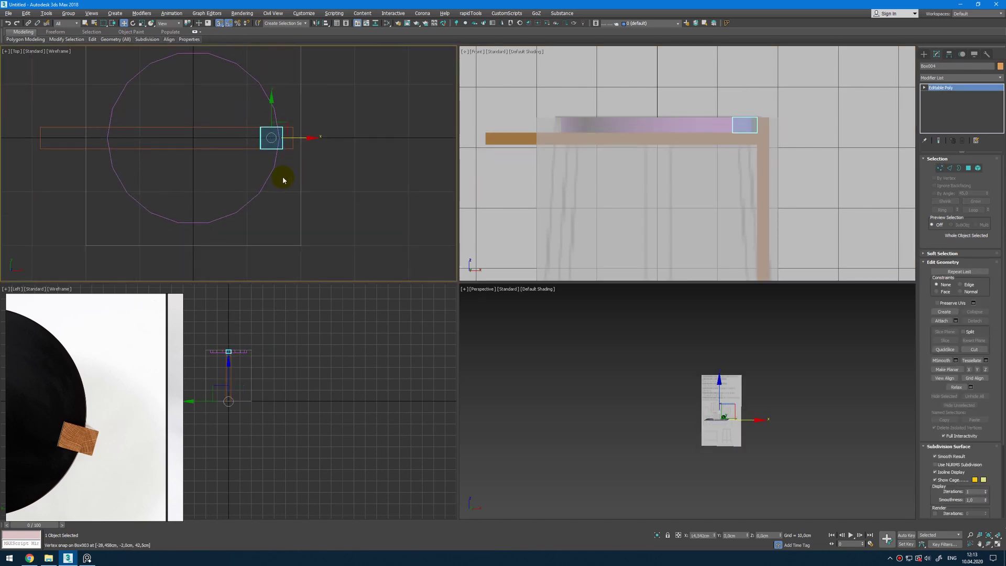
left_click(267, 181)
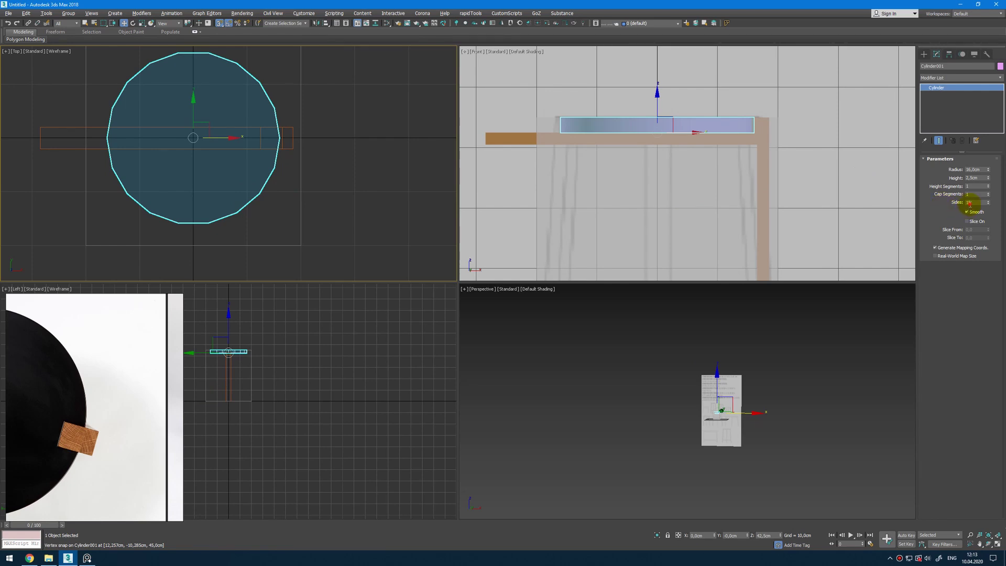
type("24")
key("Return")
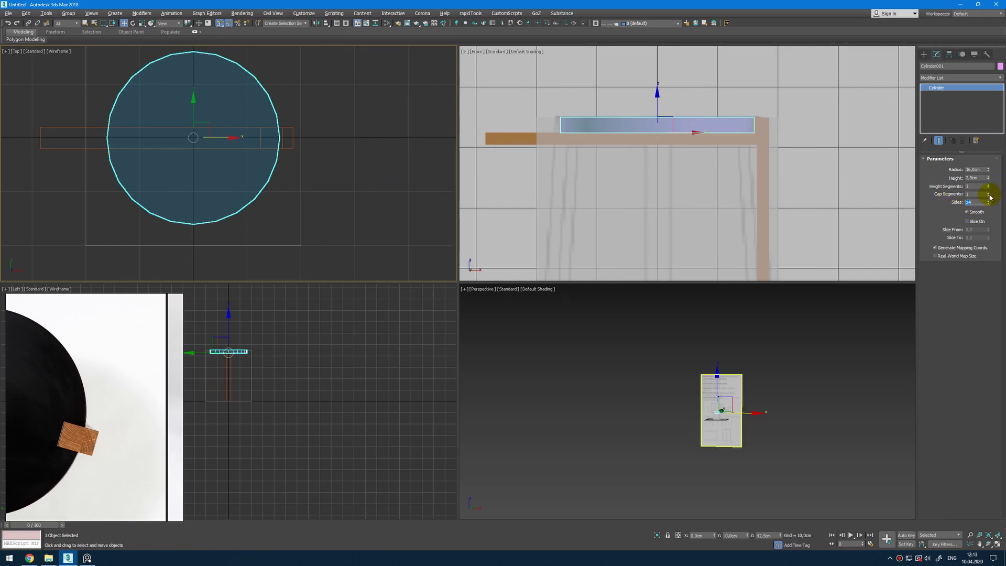
left_click(989, 193)
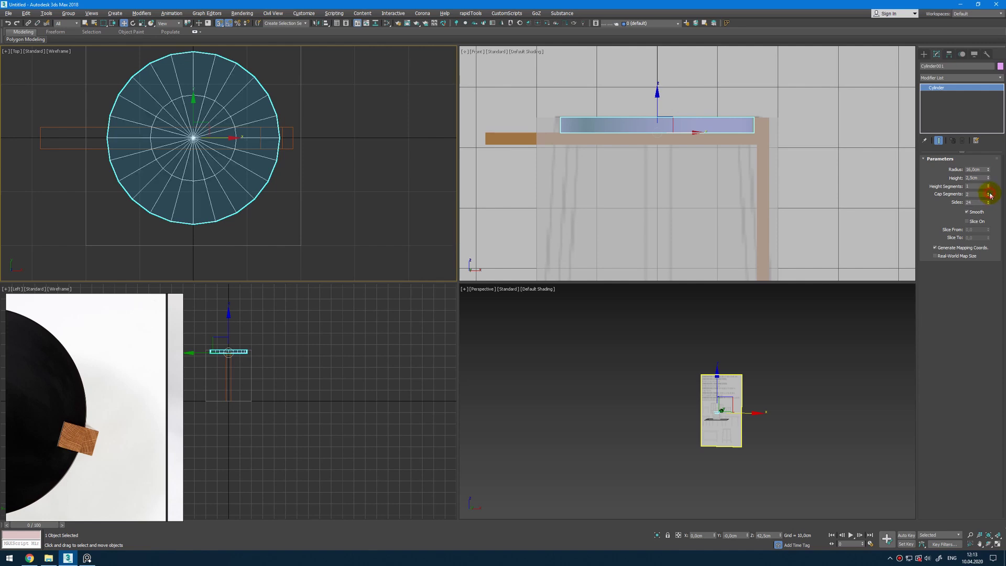
- Compare the seat's side divisions with the leg's width in the Top view and set the seat cylinder to 48 sides
scroll(227, 141, "up", 5)
middle_click_drag(227, 141, 248, 185)
scroll(251, 183, "down", 5)
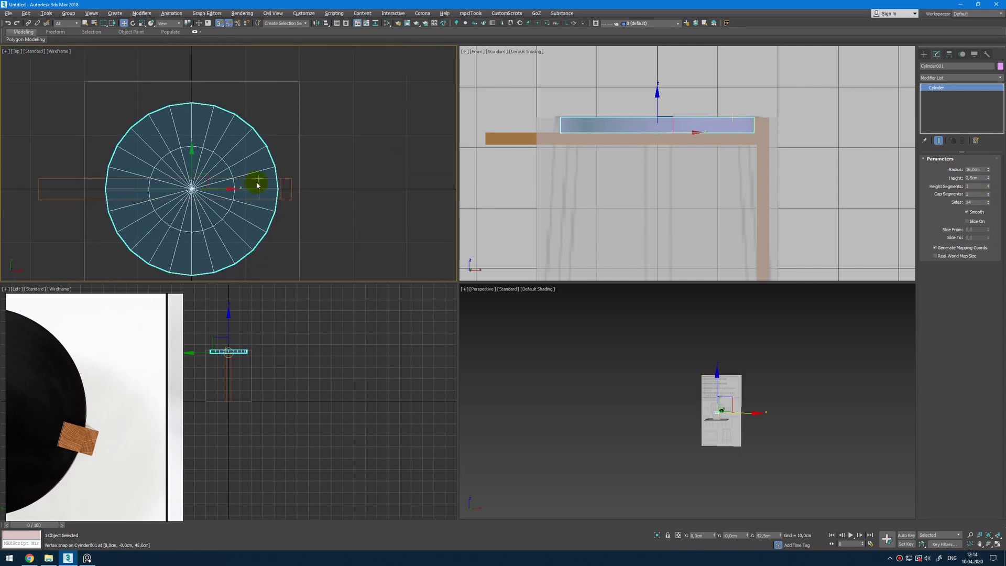
scroll(285, 178, "up", 5)
scroll(294, 194, "down", 2)
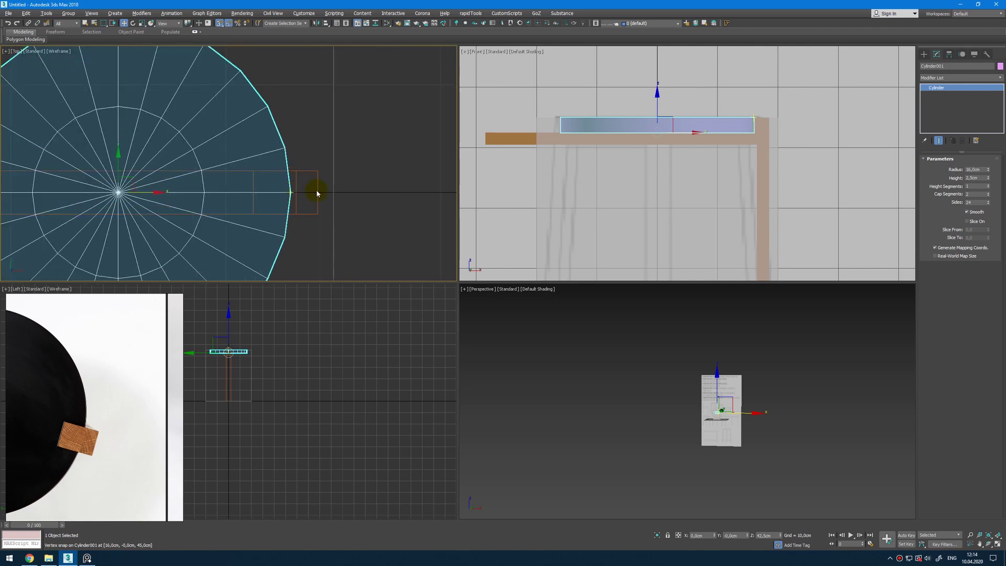
scroll(289, 162, "down", 3)
middle_click_drag(290, 162, 344, 158)
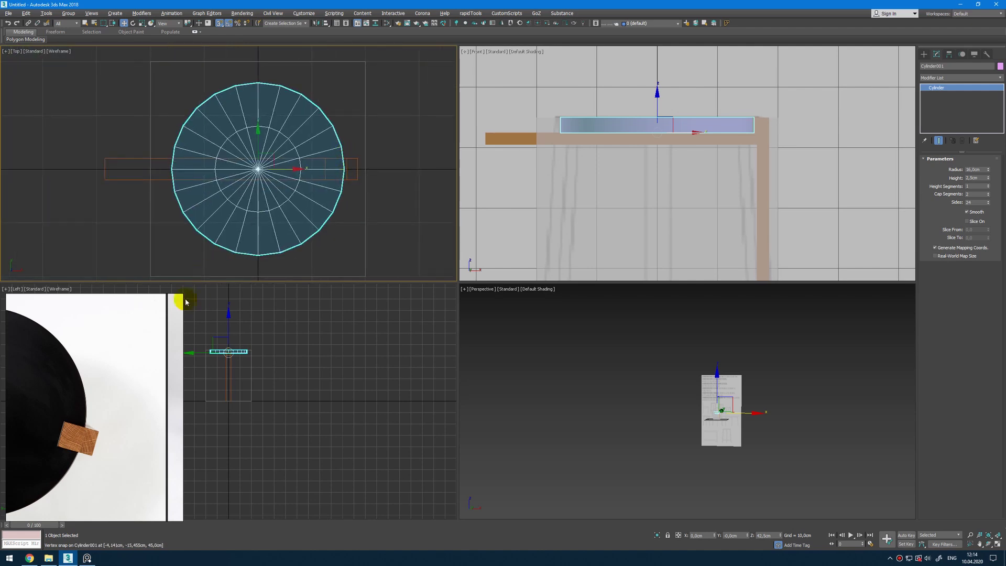
double_click(978, 202)
type("48")
key("Return")
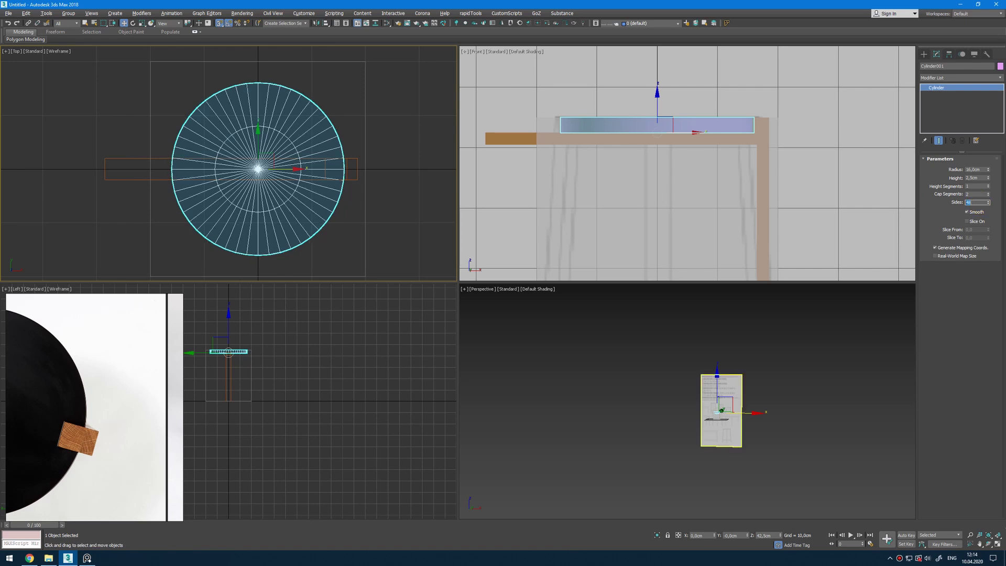
- Examine in the Top view how the seat's side divisions line up with the edges of the leg boxes
scroll(353, 159, "up", 4)
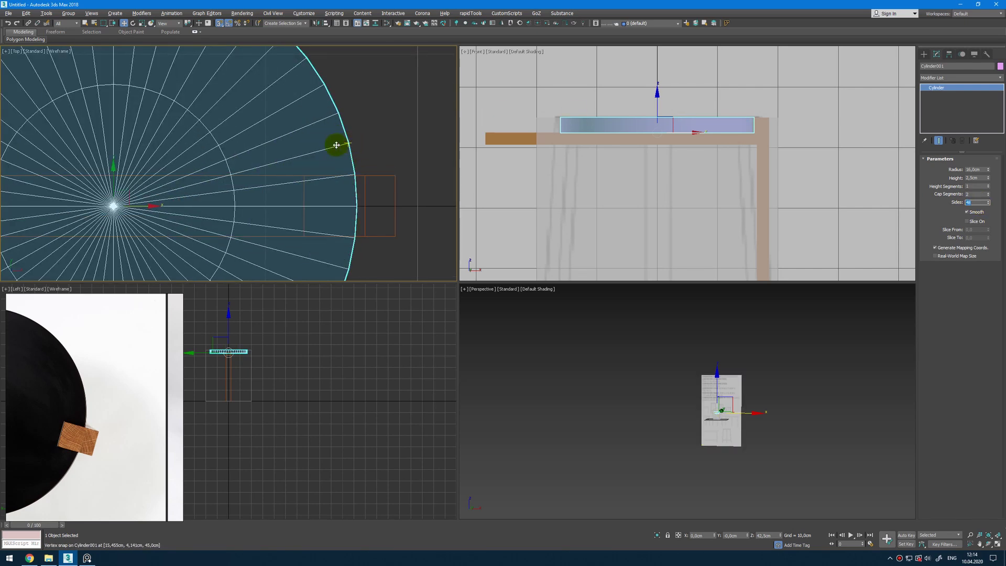
scroll(373, 199, "up", 4)
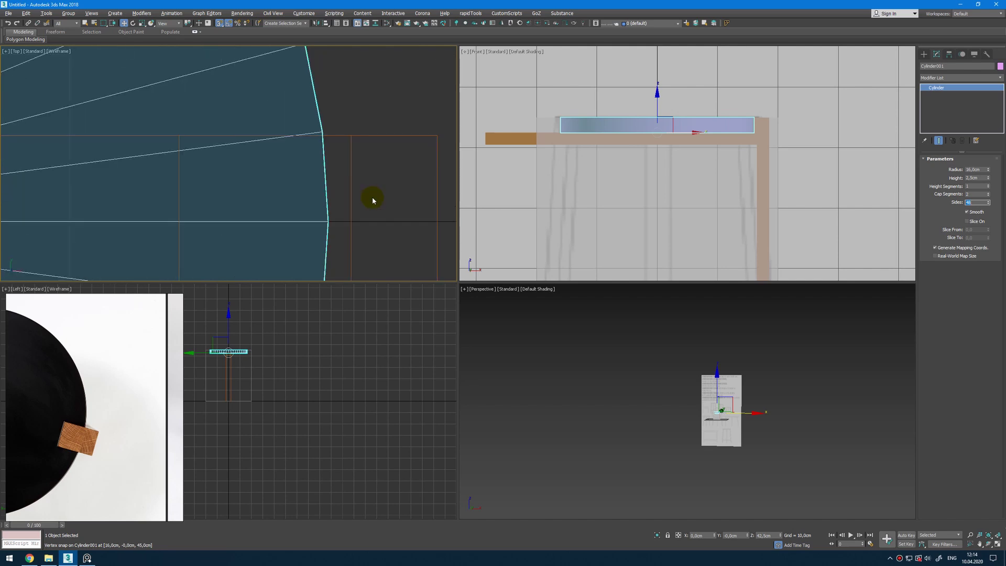
scroll(360, 170, "down", 4)
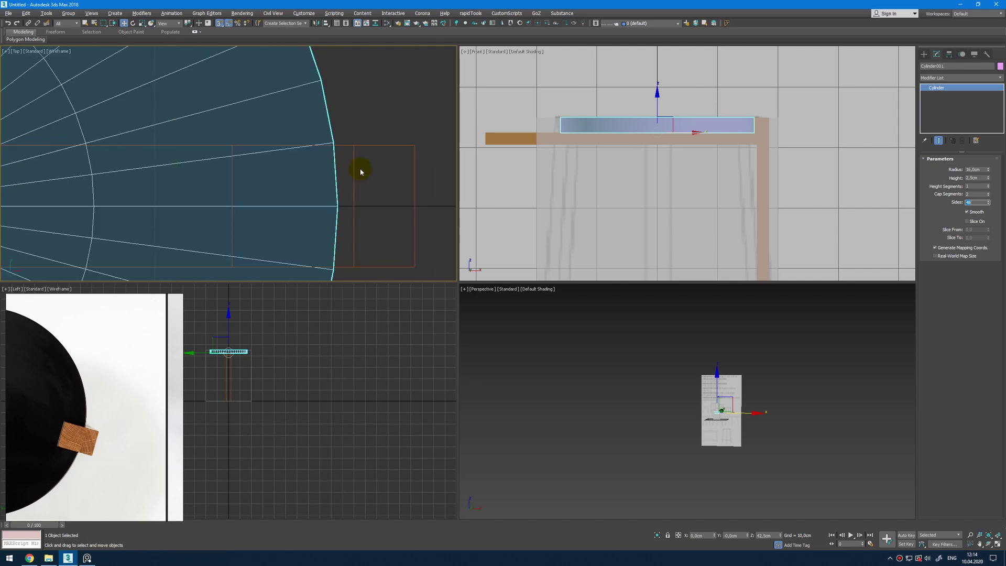
scroll(355, 165, "down", 3)
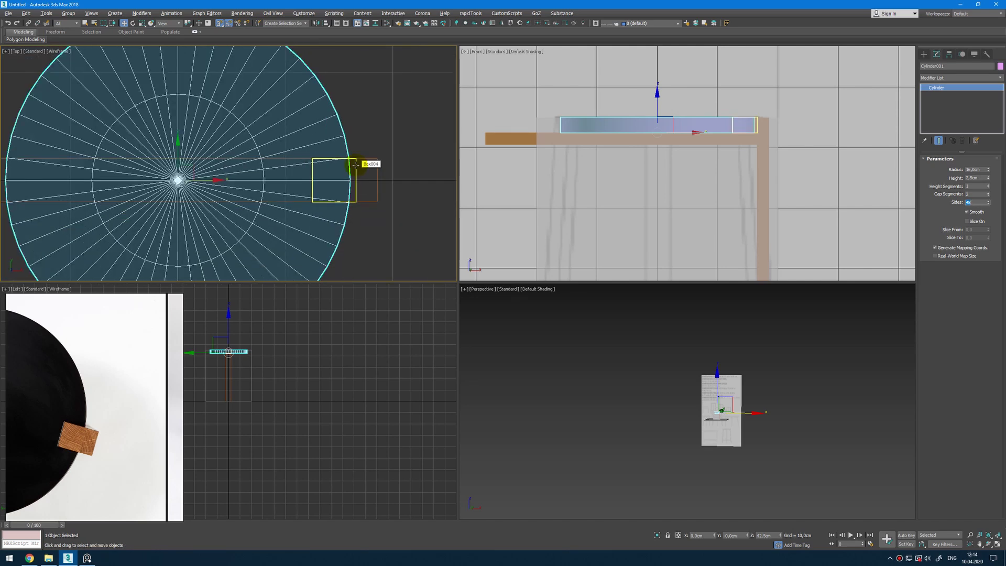
scroll(355, 167, "down", 3)
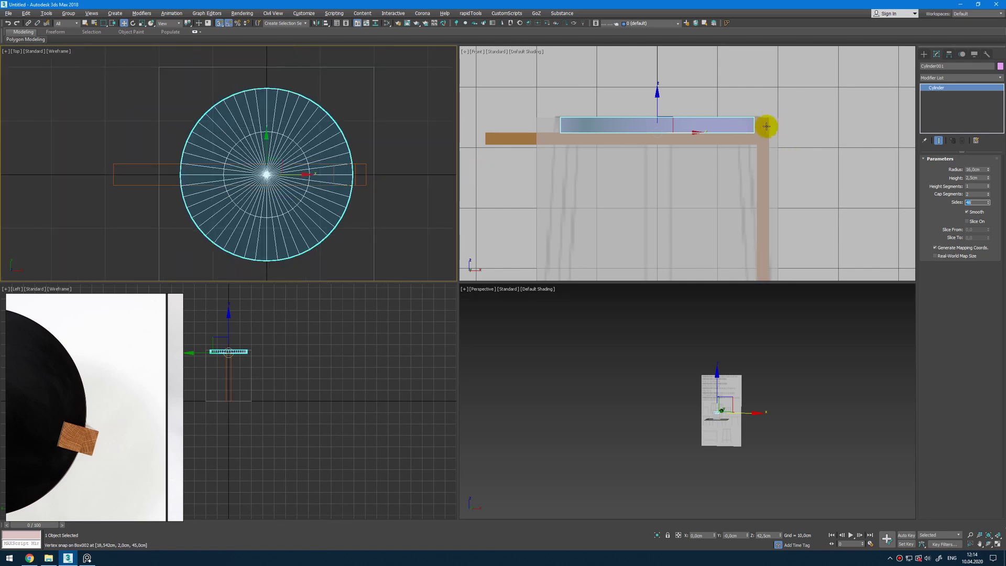
- Add an Edit Poly modifier to the seat cylinder
scroll(765, 124, "down", 2)
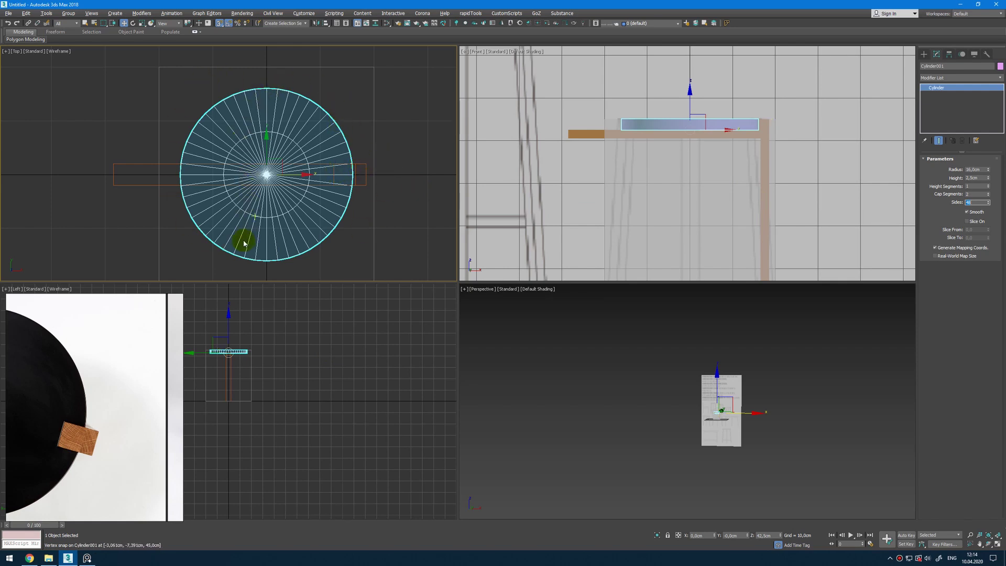
left_click(718, 127)
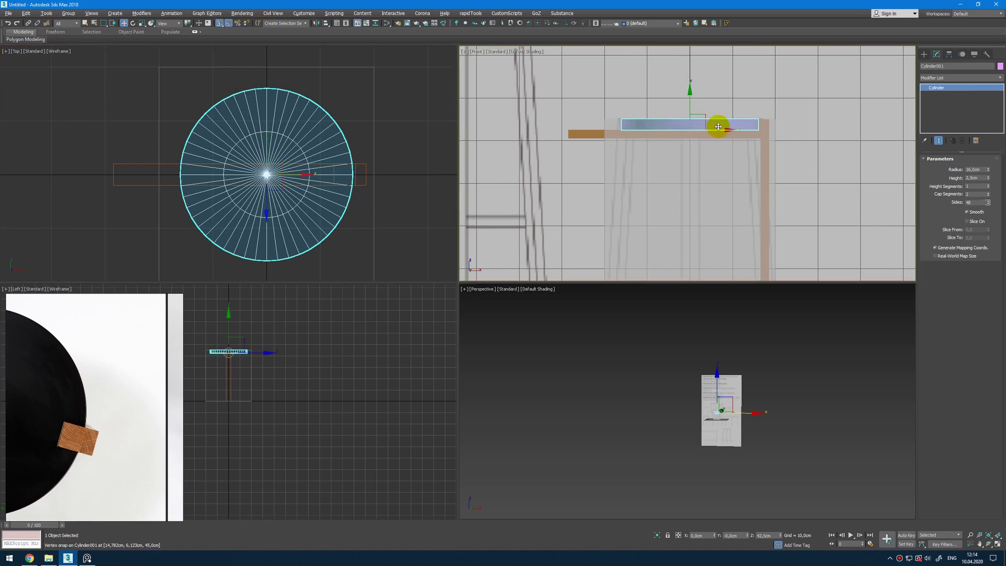
middle_click_drag(718, 126, 645, 105)
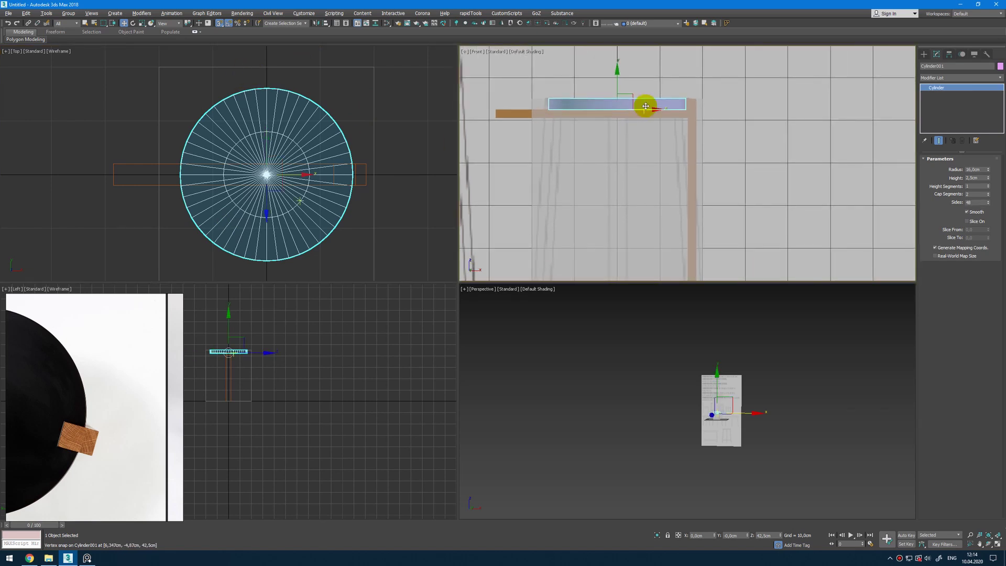
left_click(345, 157)
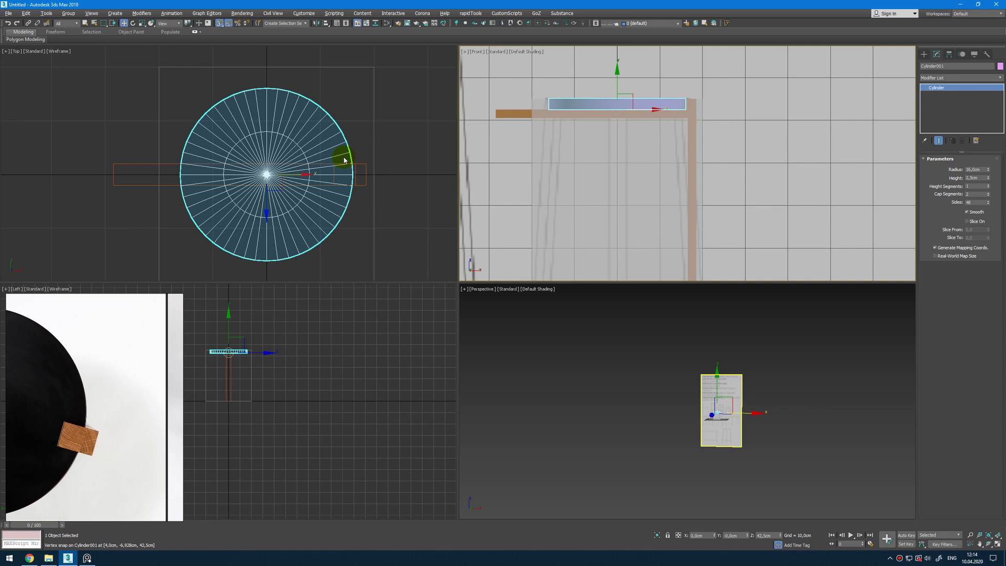
left_click(319, 176)
middle_click_drag(350, 159, 357, 154)
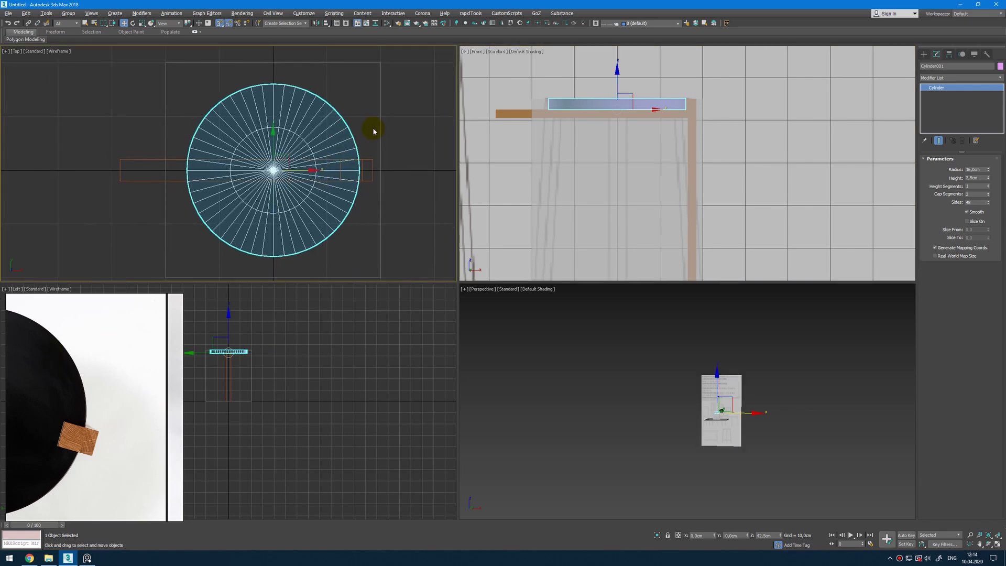
scroll(373, 131, "down", 2)
key("ctrl+e")
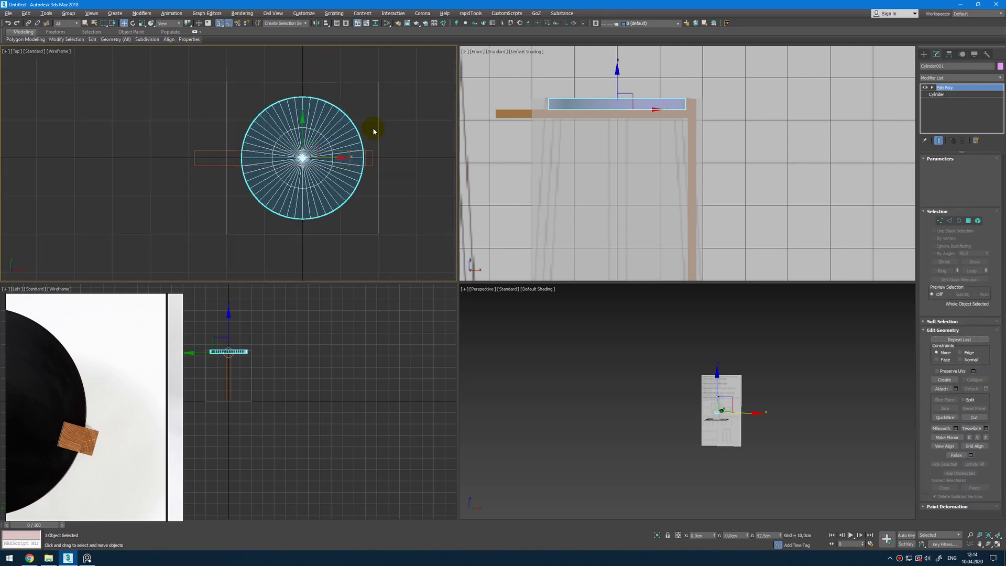
- Delete the polygons of the seat's lower half in the Top view, keeping the upper semicircle
scroll(362, 159, "up", 3)
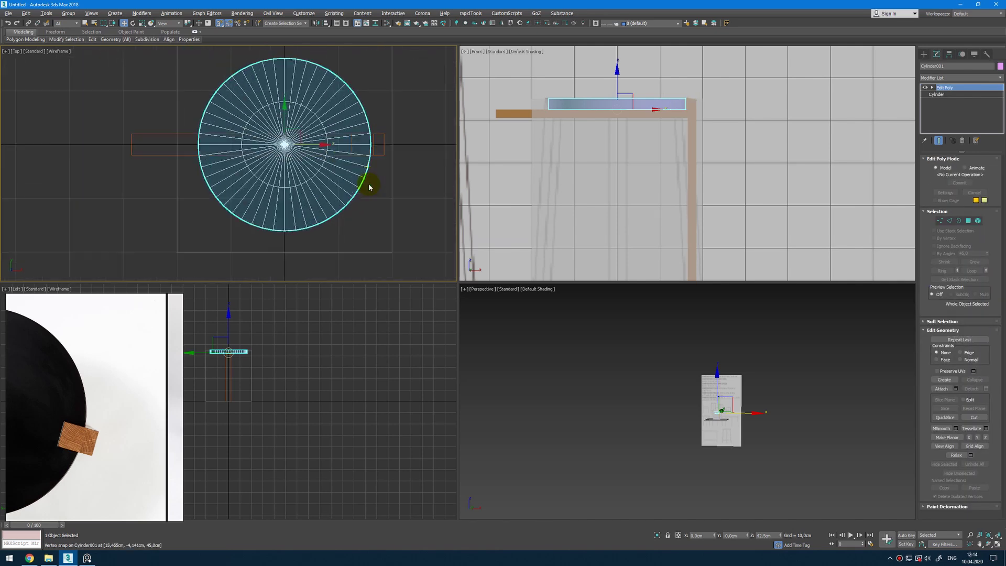
scroll(367, 182, "down", 3)
key("4")
left_click_drag(172, 158, 171, 159)
key("Delete")
scroll(258, 101, "up", 2)
key("4")
- Add a Symmetry modifier to the crossbar box under the seat and mirror it on the Y axis
scroll(406, 195, "up", 4)
left_click(413, 196)
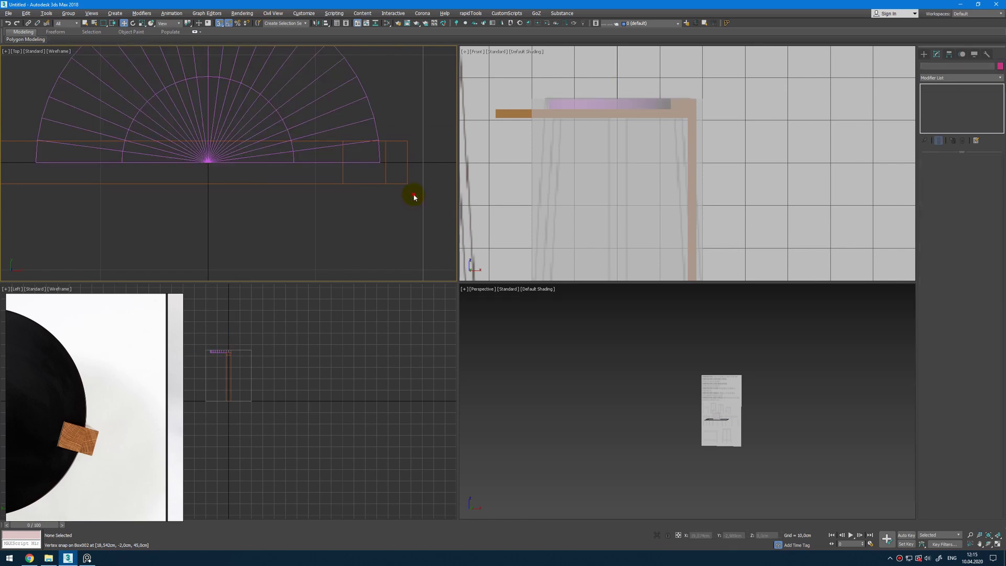
left_click(331, 182)
scroll(363, 179, "down", 3)
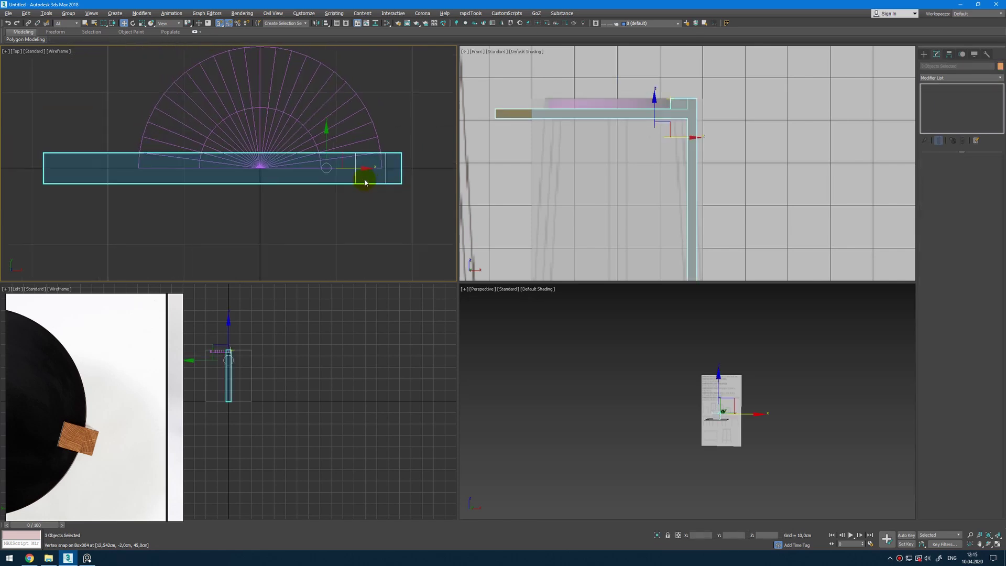
left_click(288, 211)
left_click(304, 184)
left_click(967, 79)
type("sym")
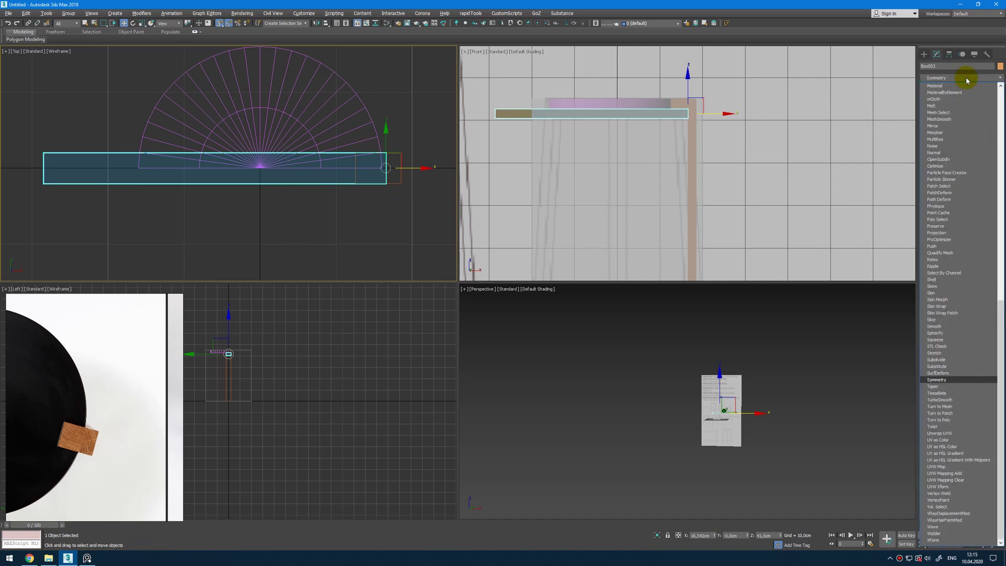
key("Return")
left_click(955, 174)
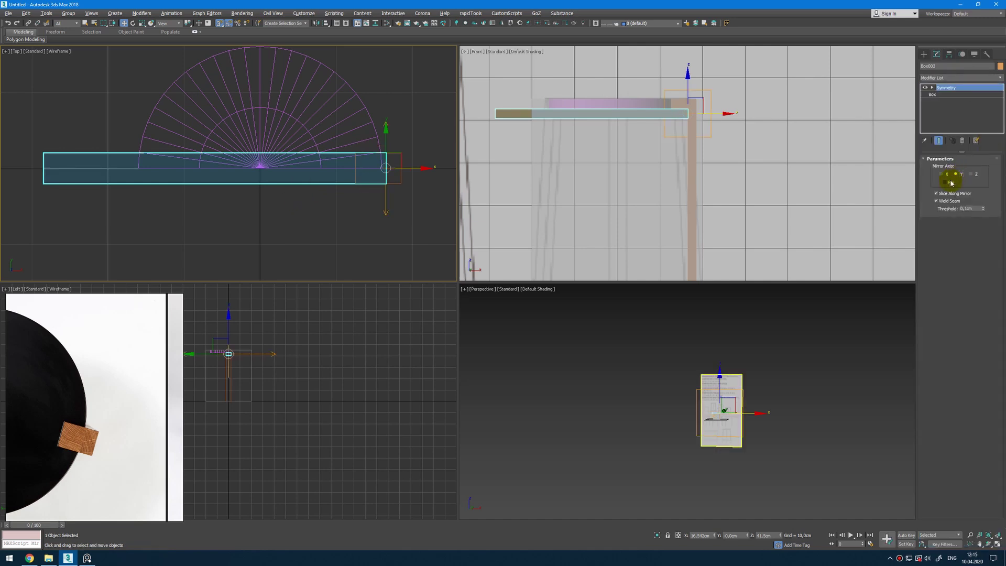
left_click(998, 80)
type("sym")
key("Return")
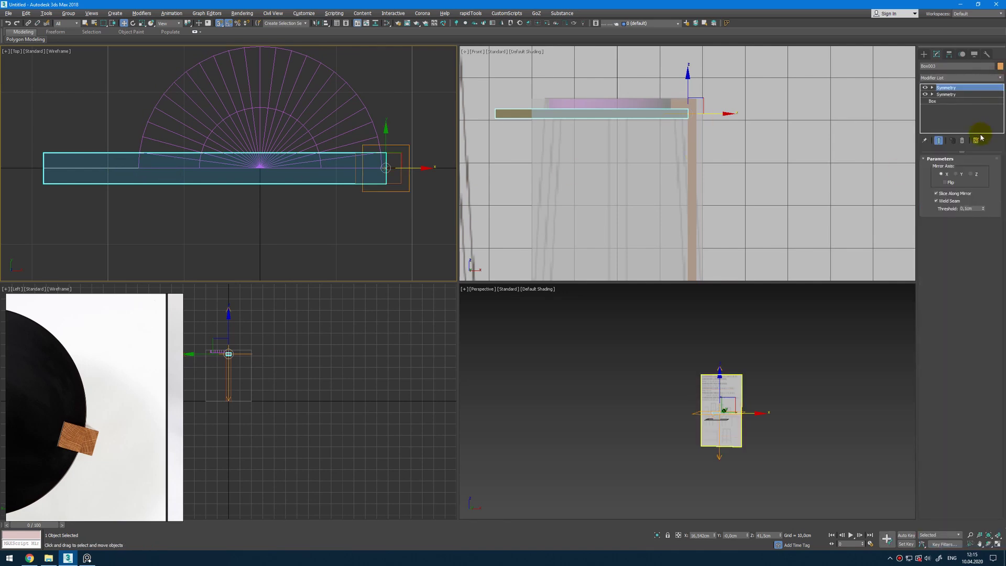
left_click(962, 140)
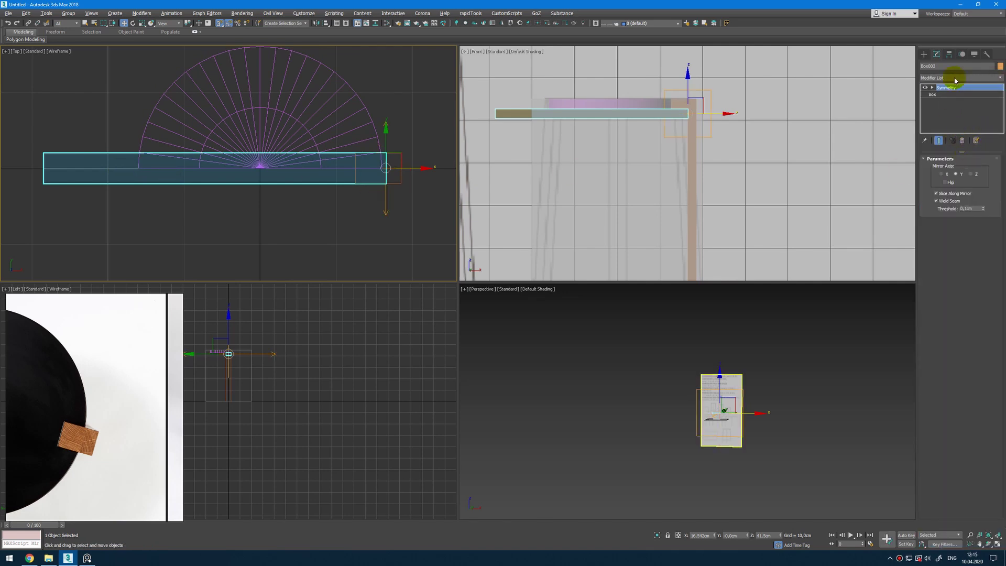
- Move the crossbar's pivot to the seat's centre by aligning it to the seat cylinder's pivot point in X, Y and Z
middle_click_drag(305, 194, 273, 203)
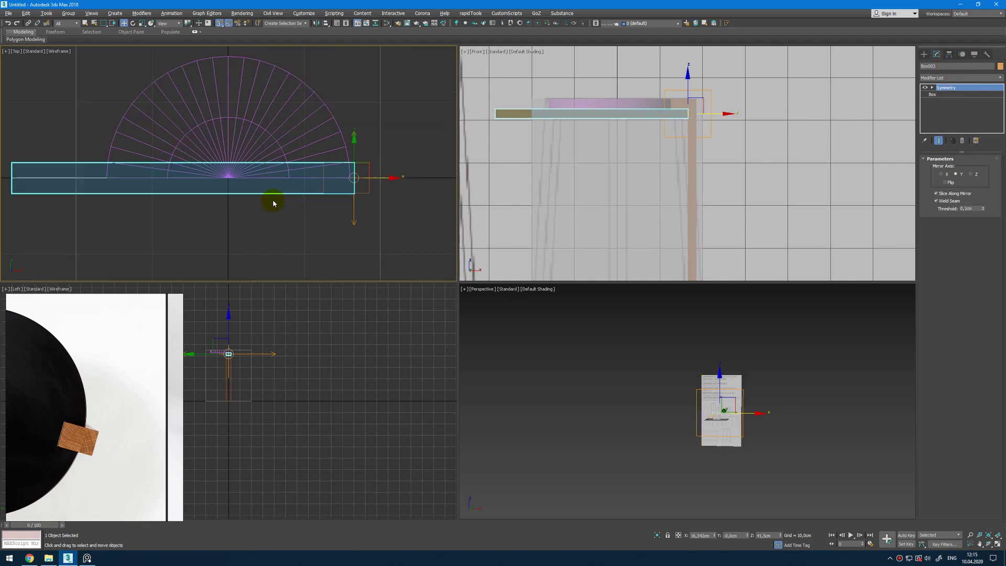
left_click_drag(390, 179, 269, 224)
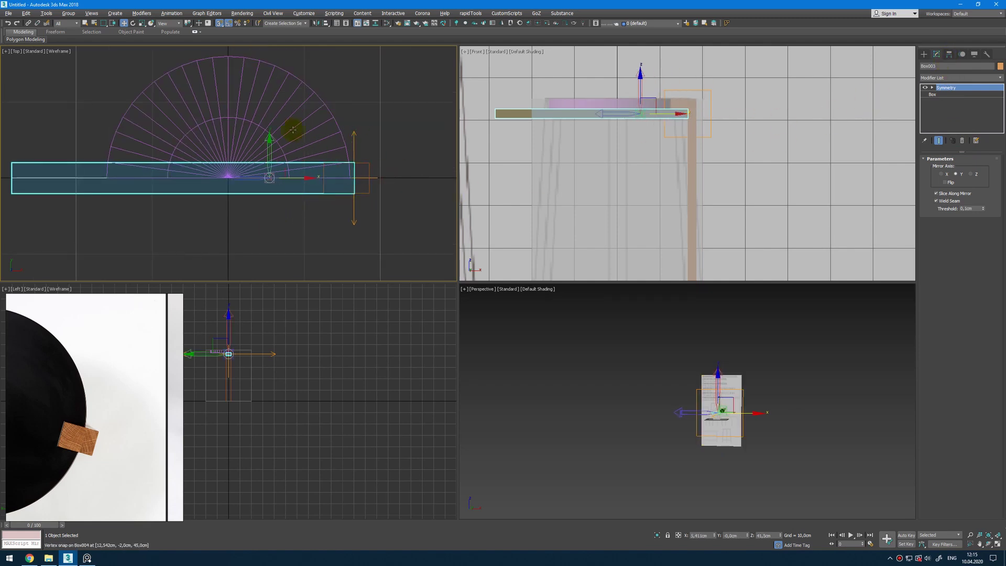
left_click(325, 23)
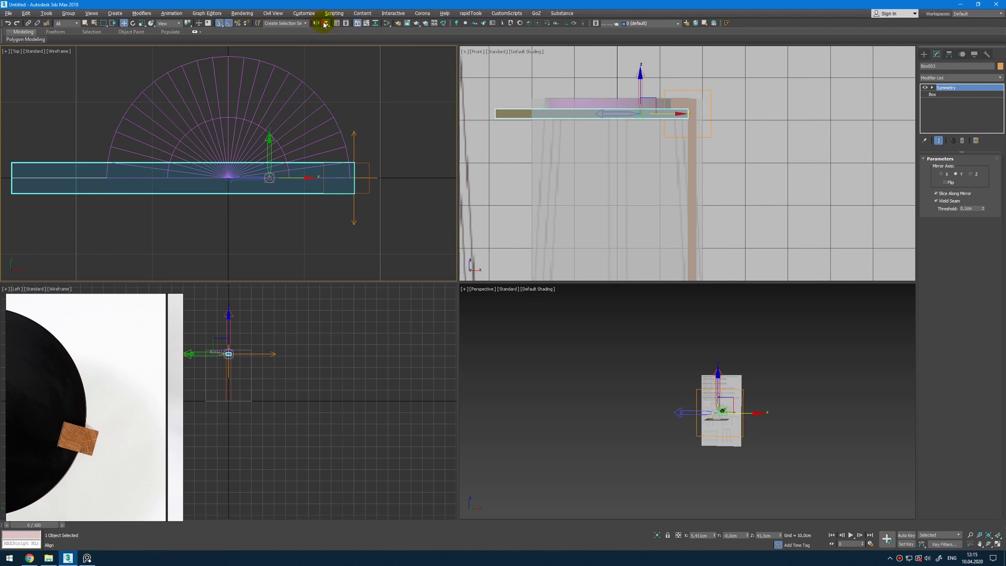
left_click(265, 88)
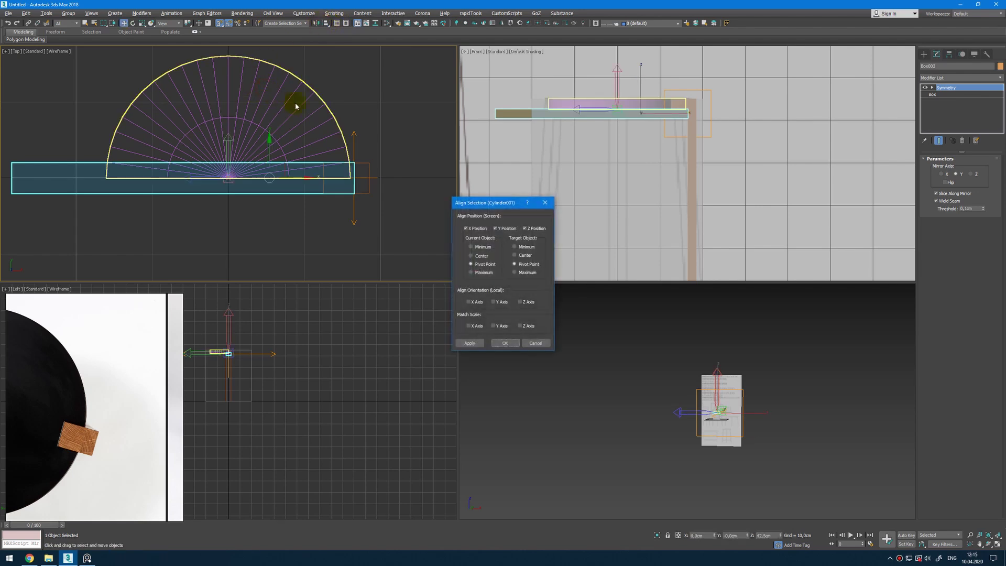
left_click(504, 342)
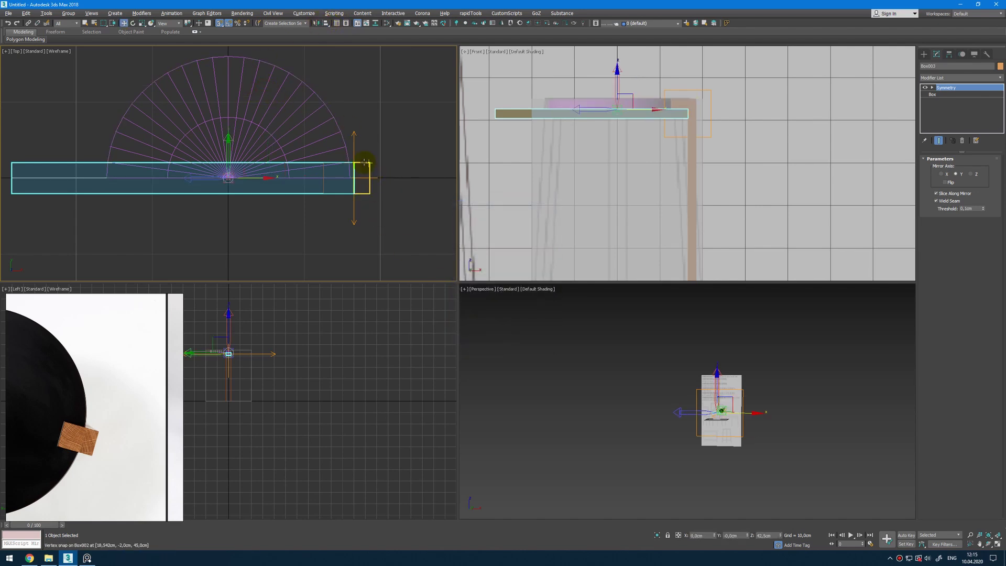
middle_click_drag(364, 162, 381, 152)
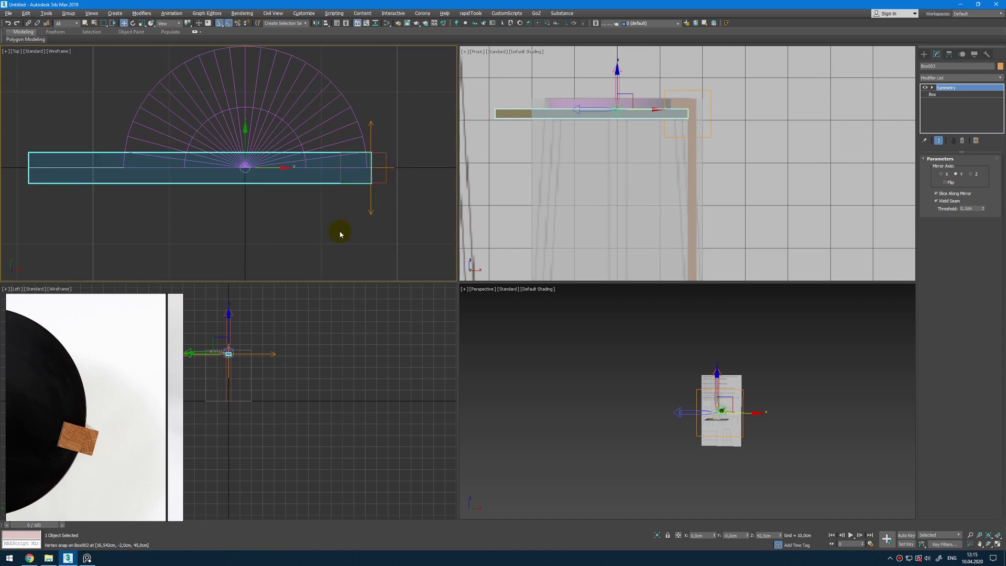
middle_click_drag(341, 234, 316, 239)
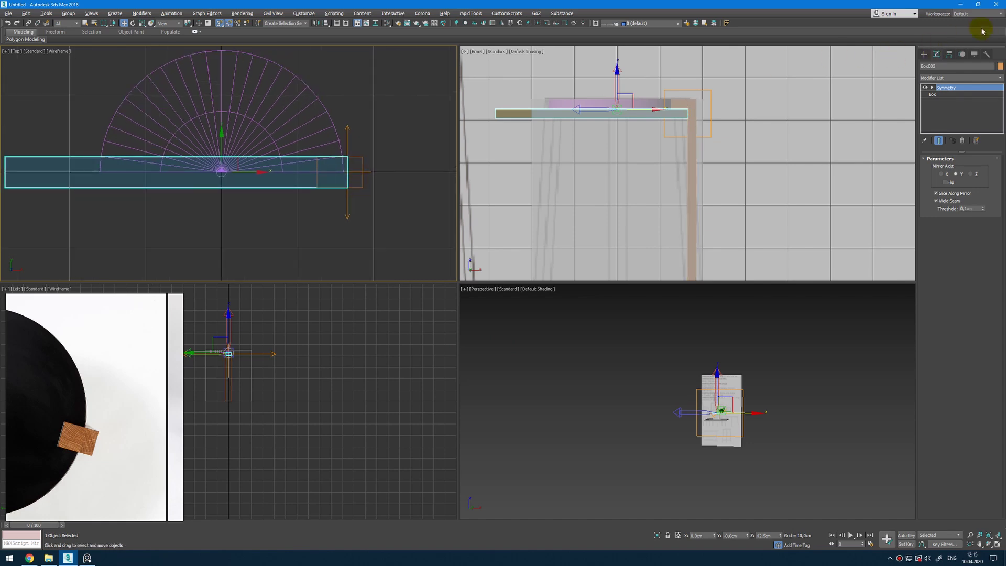
left_click(949, 54)
left_click(937, 53)
- Add a second Symmetry modifier on the Y axis and rotate its mirror so a second crossbar arm lies about 120° from the first
left_click(975, 78)
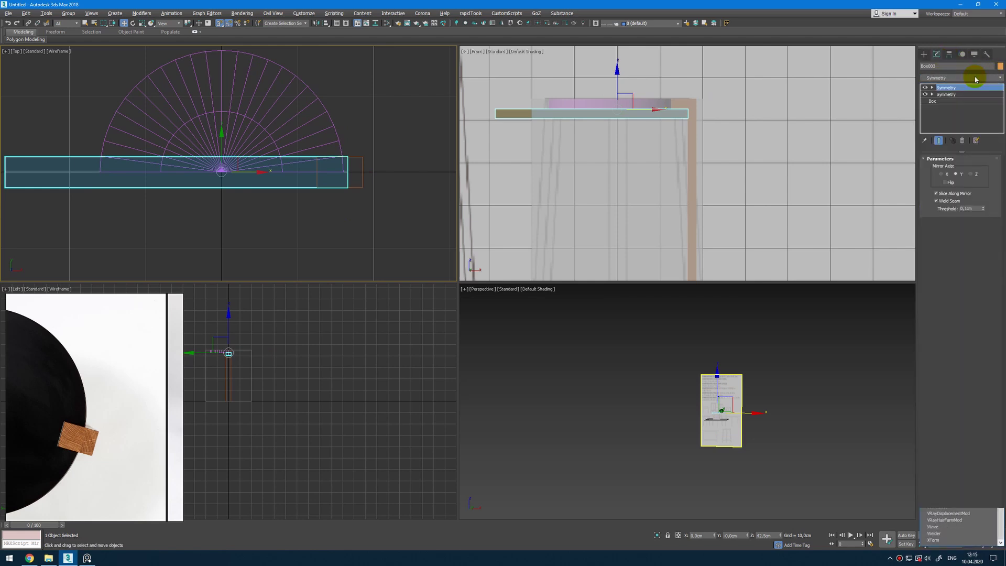
left_click(956, 174)
middle_click_drag(282, 160, 305, 152)
key("e")
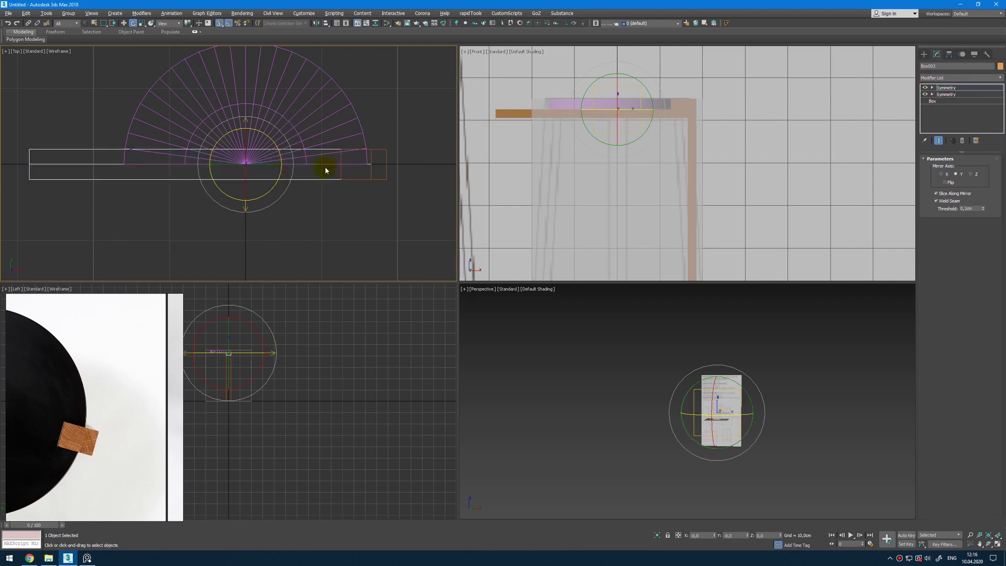
left_click_drag(274, 178, 277, 205)
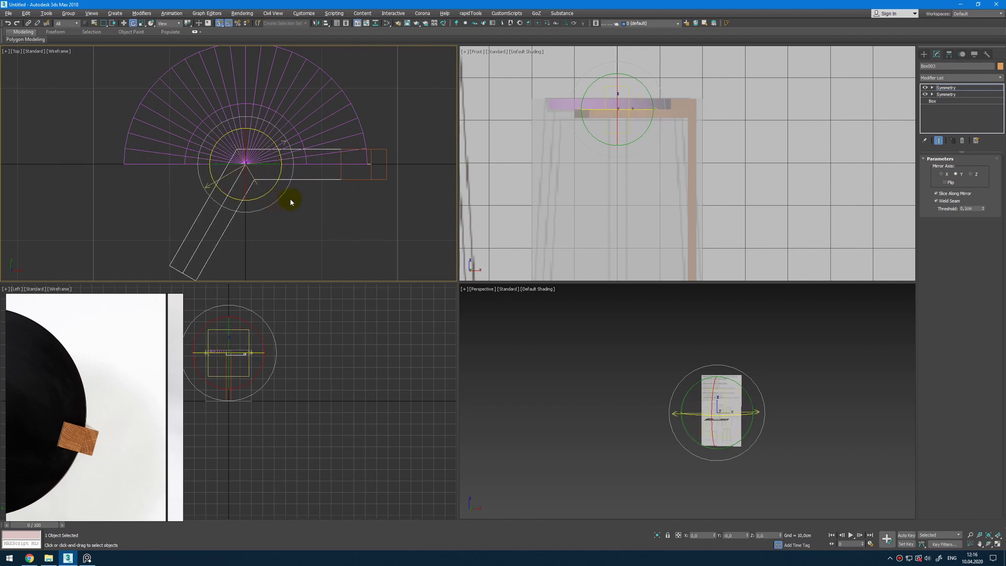
- Add a third Symmetry modifier on the Y axis and rotate its mirror to form an evenly spaced three-arm crossbar
left_click(983, 87)
left_click(998, 79)
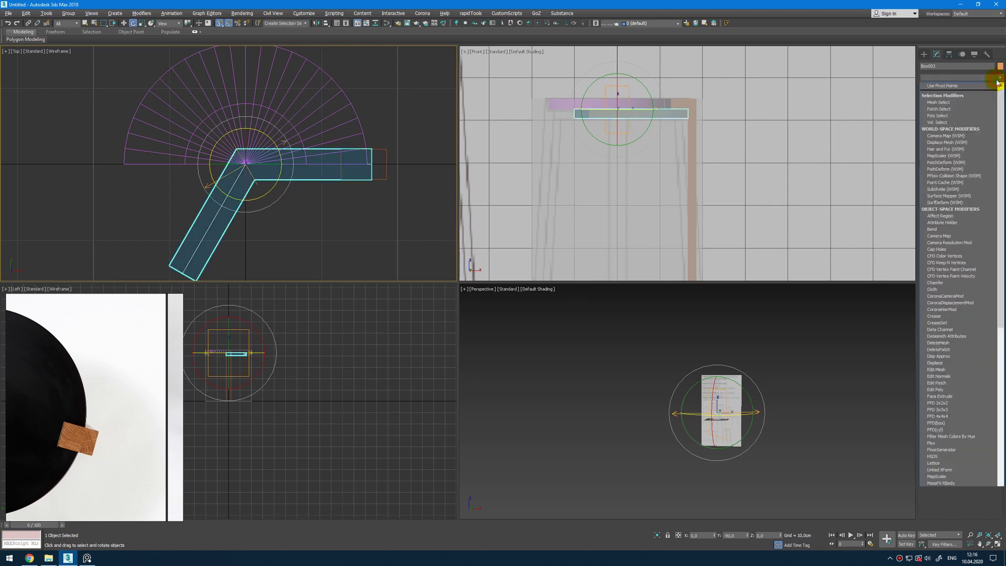
type("sy")
key("Return")
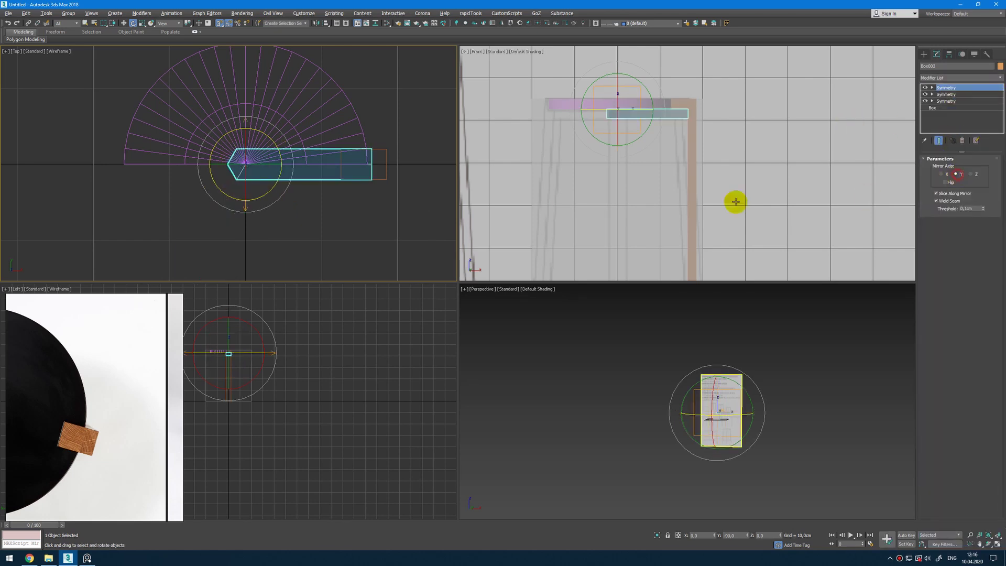
left_click_drag(278, 155, 280, 202)
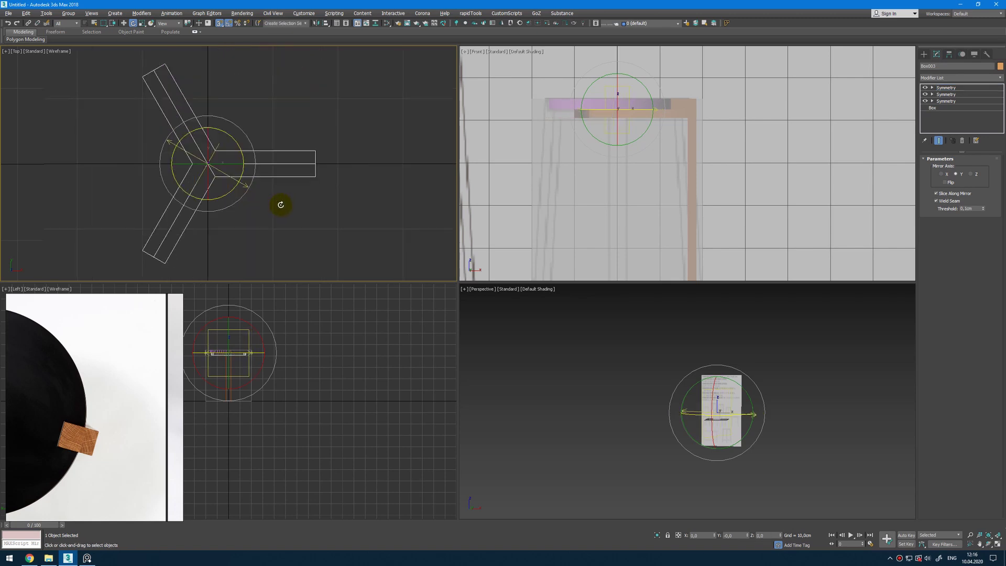
scroll(297, 199, "down", 1)
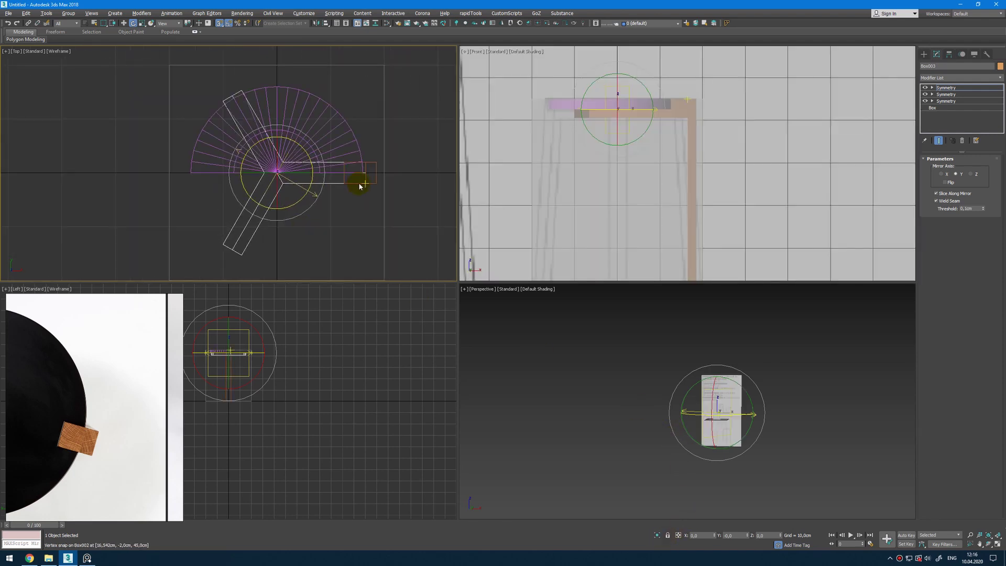
key("1")
left_click(360, 201)
- Delete the seat polygons beyond the centre line of the upper crossbar arm, keeping a sector of about 120°
scroll(372, 155, "up", 3)
scroll(308, 182, "down", 3)
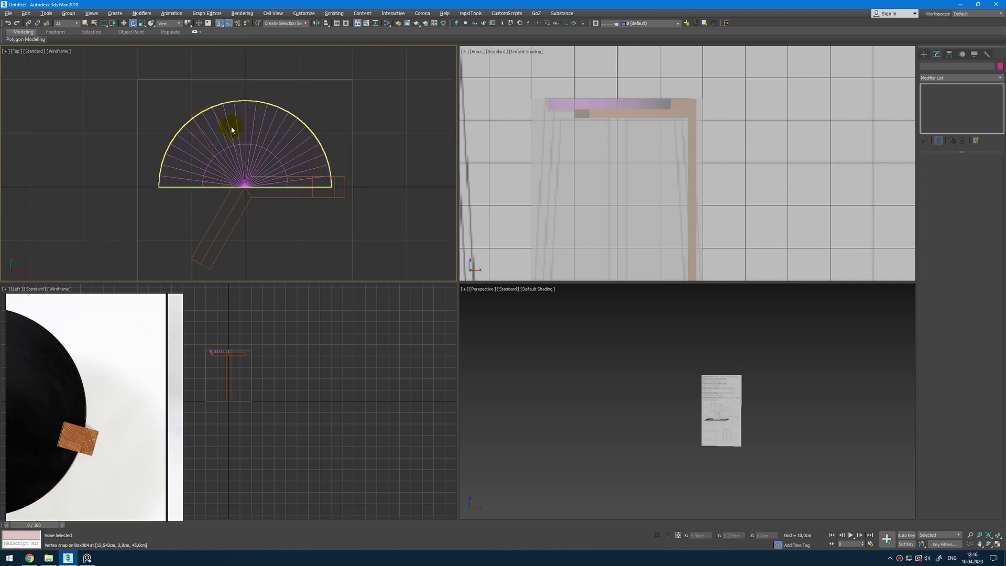
scroll(233, 130, "up", 3)
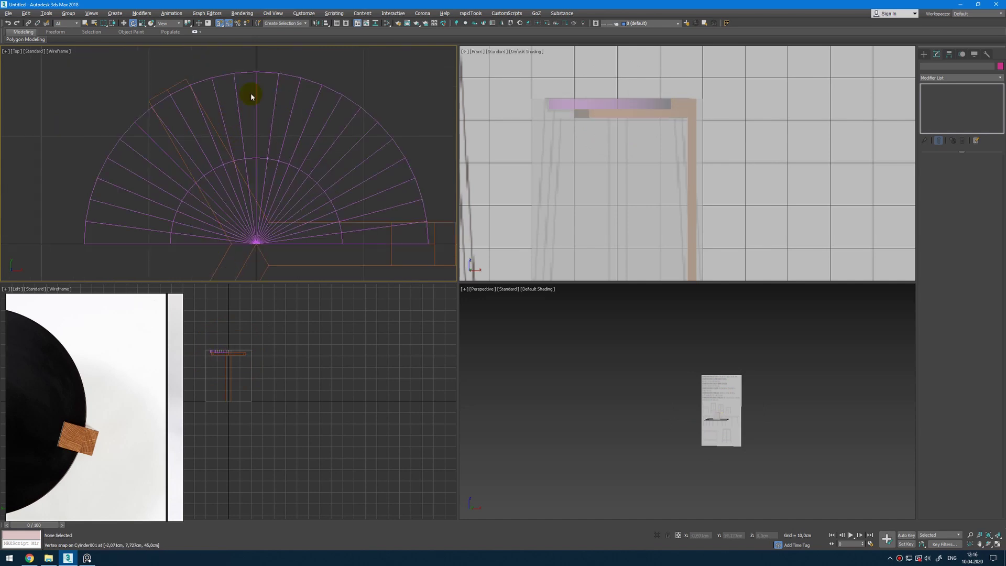
left_click(297, 92)
key("4")
scroll(198, 162, "down", 3)
left_click_drag(175, 111, 260, 199)
scroll(276, 157, "up", 2)
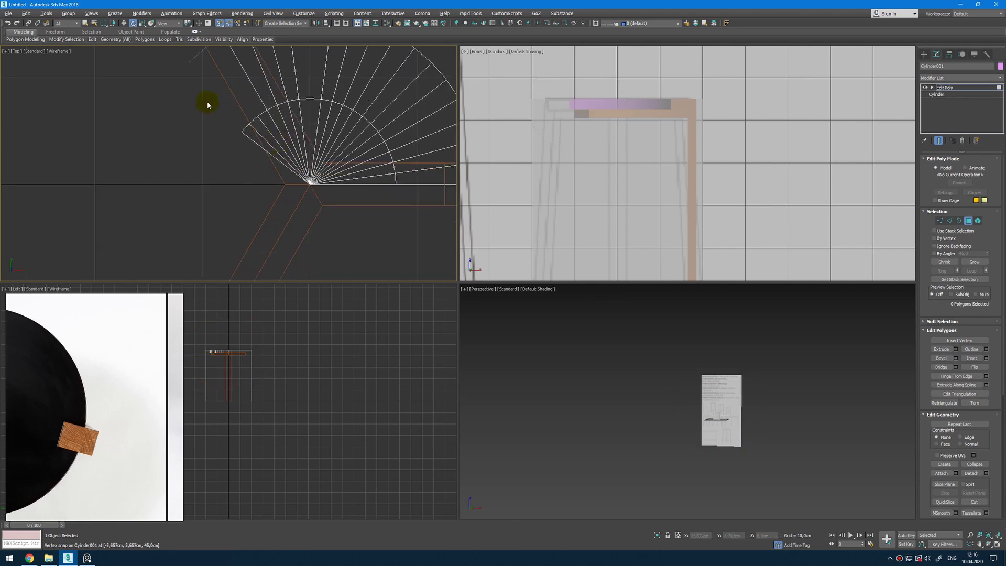
left_click(261, 155)
scroll(261, 155, "down", 3)
scroll(393, 215, "up", 2)
- Delete the seat polygons in the half of the sector next to the upper arm, keeping a wedge of about 60°, and isolate the wedge
middle_click_drag(393, 215, 382, 162)
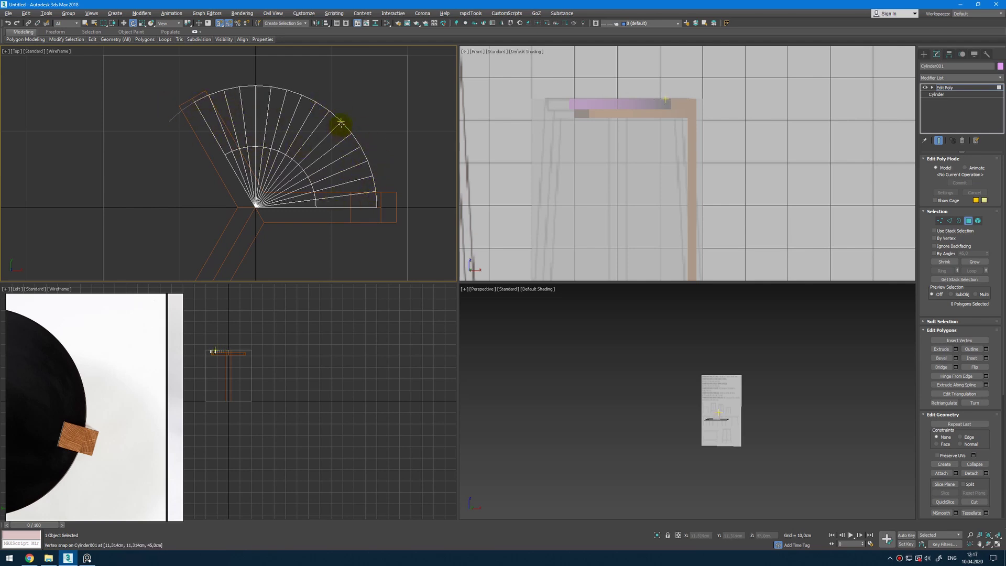
middle_click_drag(380, 169, 384, 179)
scroll(384, 179, "up", 2)
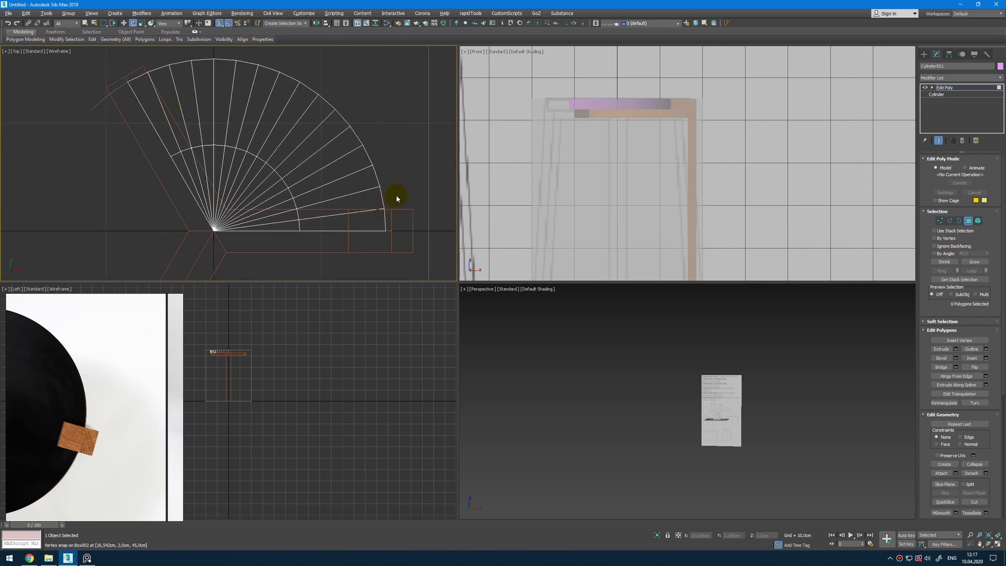
left_click_drag(129, 89, 116, 90)
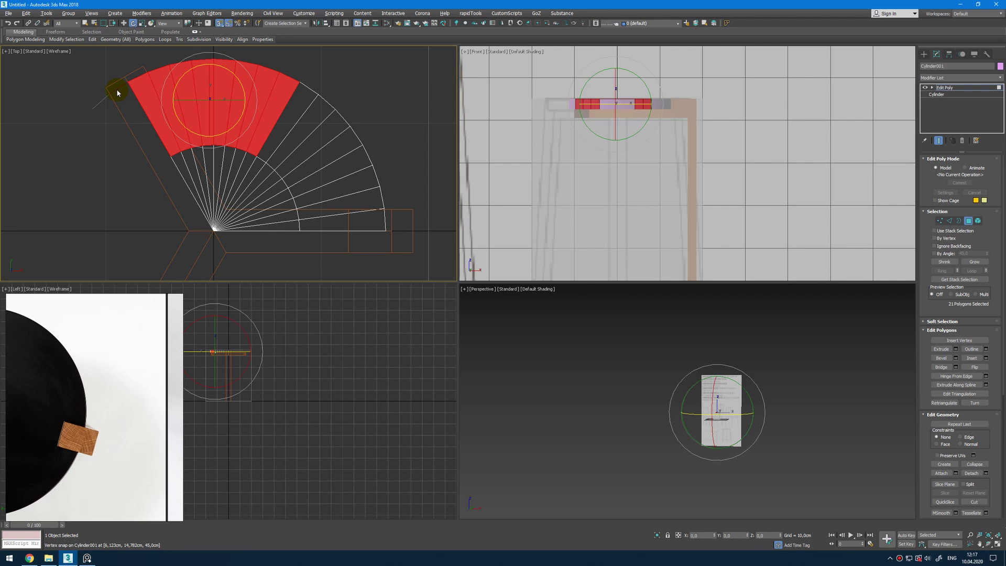
key("Delete")
middle_click_drag(121, 91, 141, 103)
left_click_drag(282, 94, 69, 45)
key("Delete")
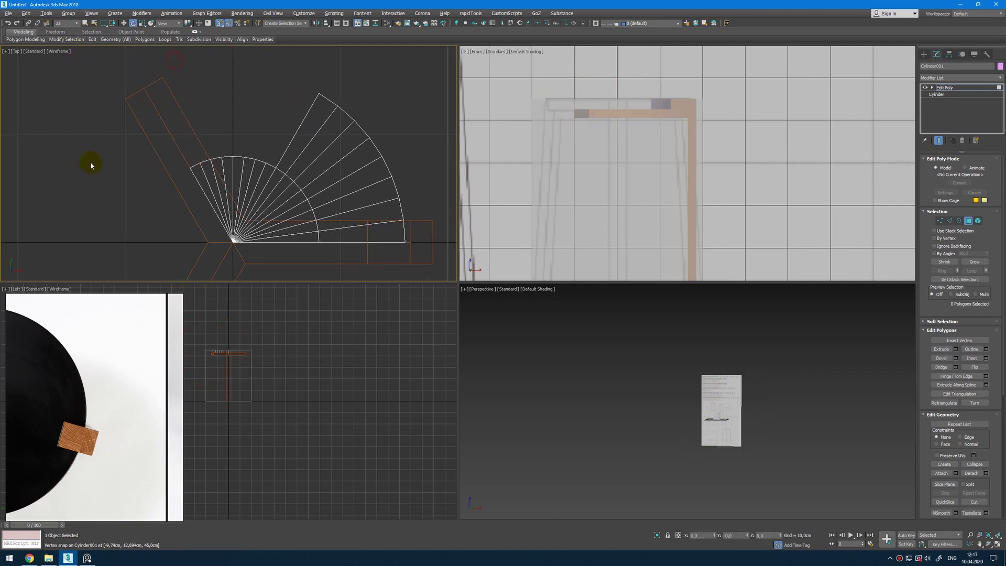
left_click_drag(266, 183, 266, 181)
key("Delete")
left_click_drag(264, 128, 211, 174)
left_click(649, 368)
key("alt+q")
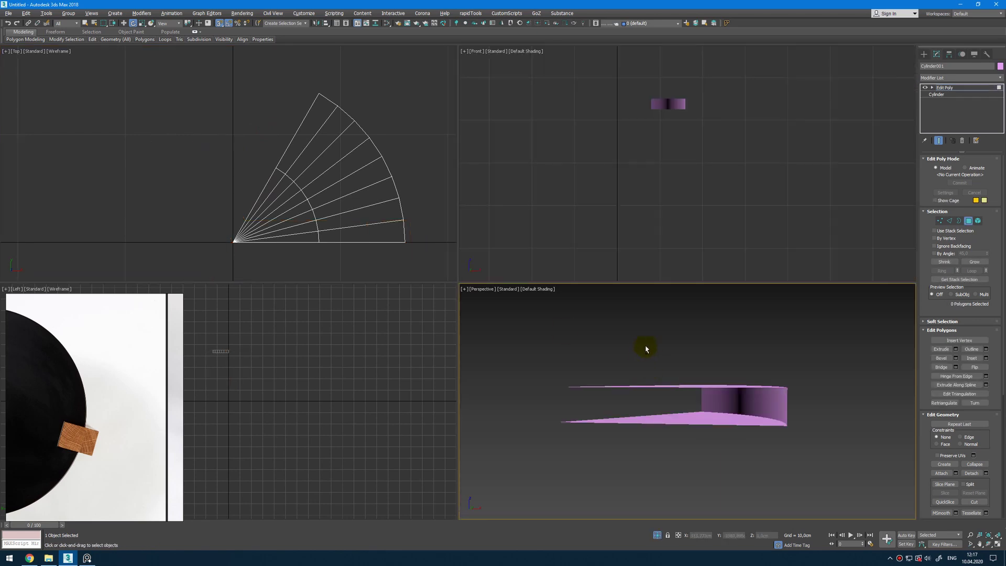
- Show edged faces on the isolated seat wedge in the perspective view and end its isolation
middle_click_drag(643, 349, 654, 401, "alt")
key("1")
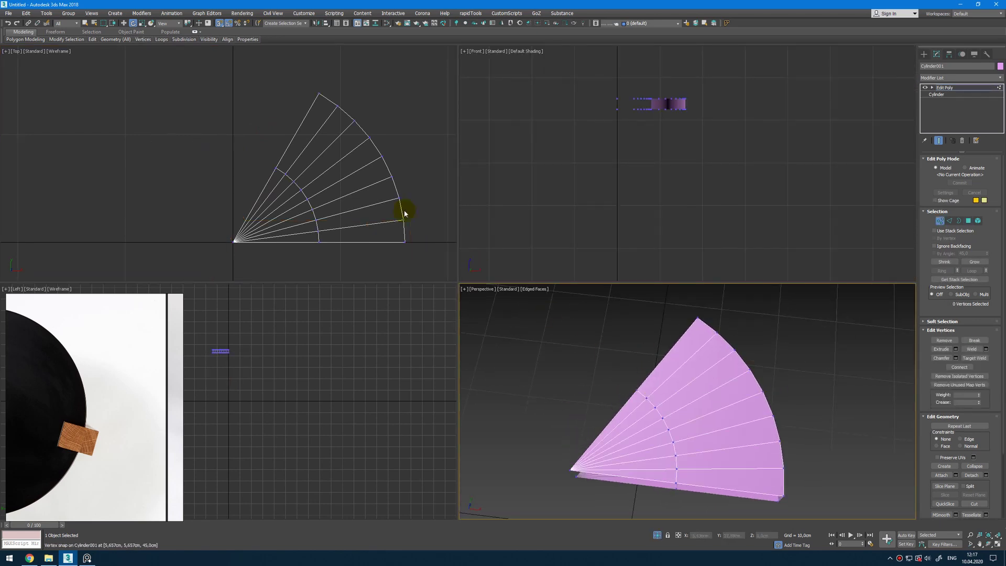
key("F4")
middle_click_drag(378, 191, 364, 184)
key("alt+q")
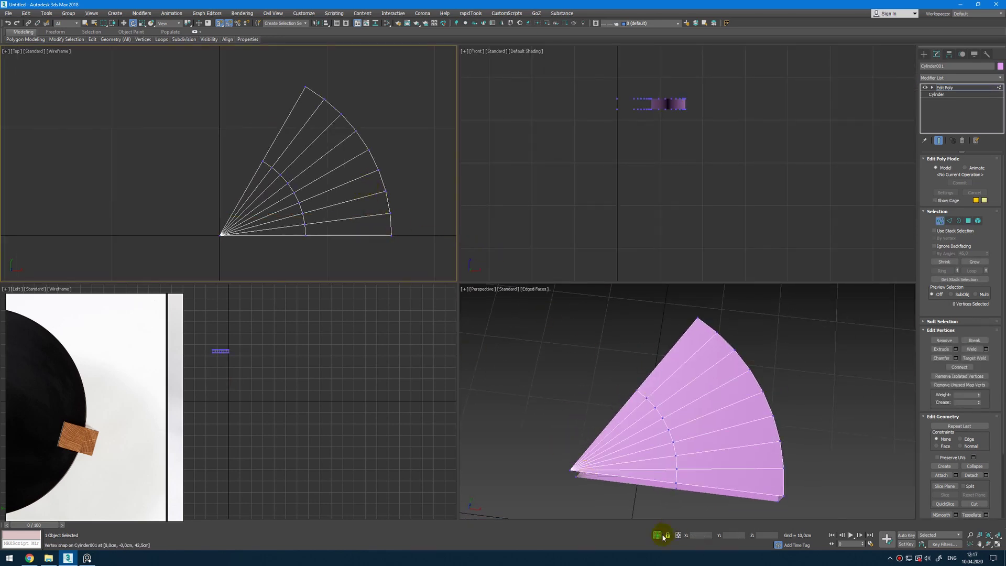
scroll(371, 192, "up", 3)
key("F3")
key("F3")
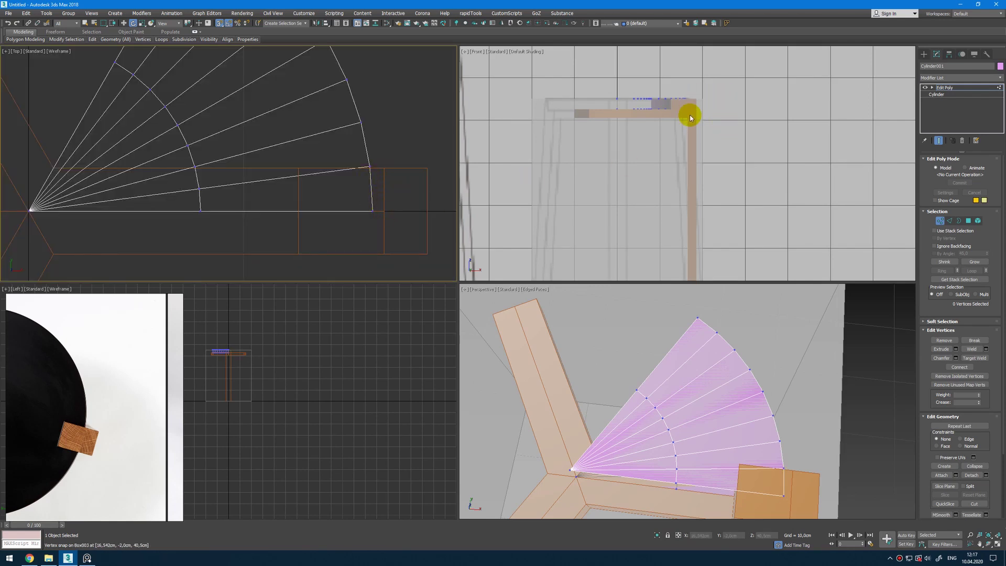
key("1")
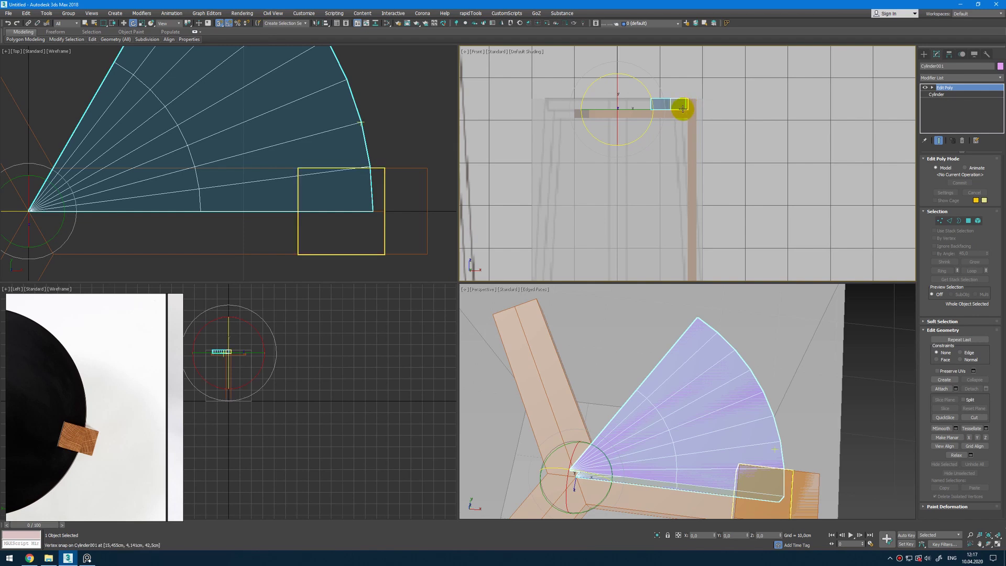
- Select the seat wedge's top vertices and try scaling them about their own centre in the top view
scroll(290, 174, "down", 2)
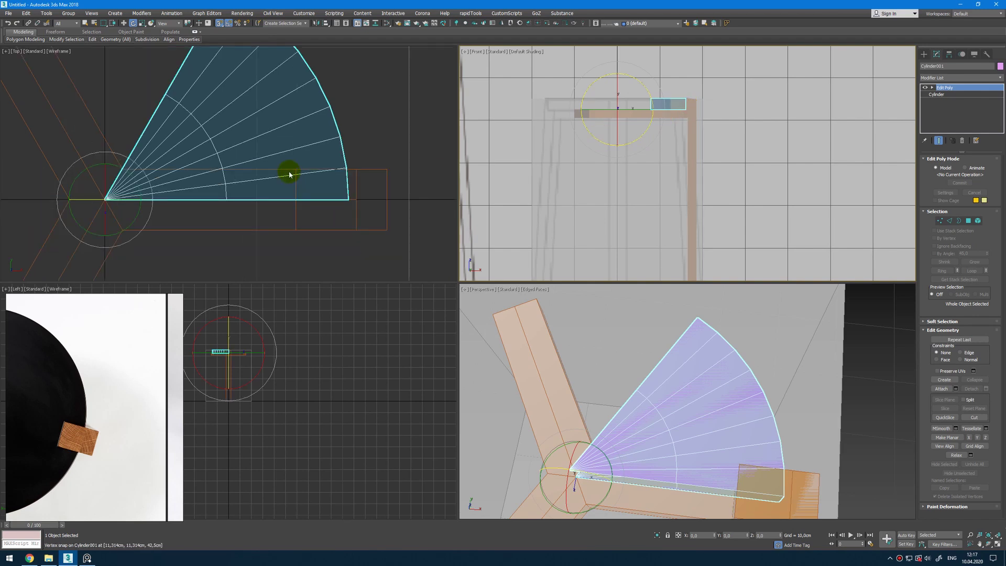
scroll(104, 358, "down", 5)
scroll(126, 354, "down", 2)
scroll(149, 349, "up", 10)
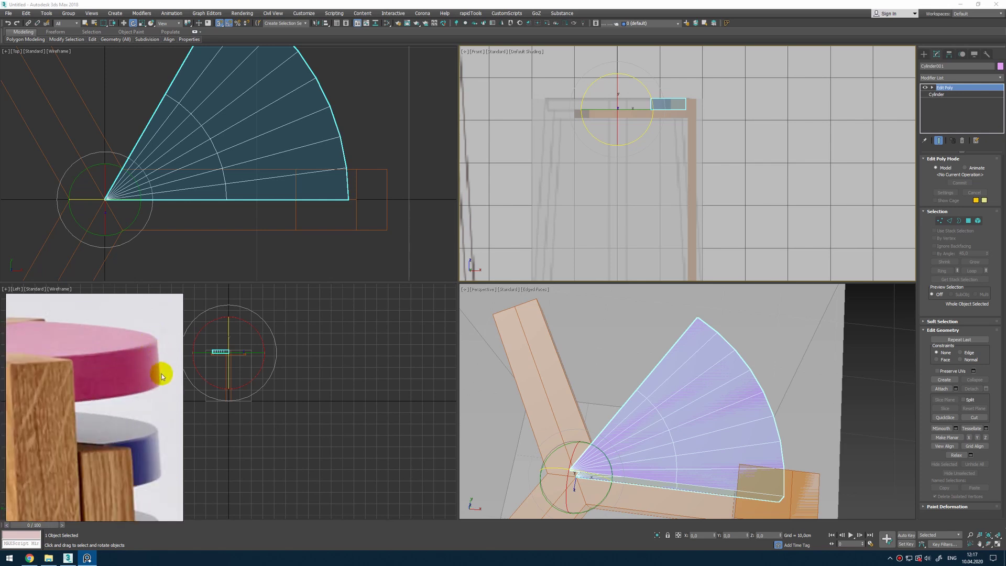
scroll(674, 134, "up", 3)
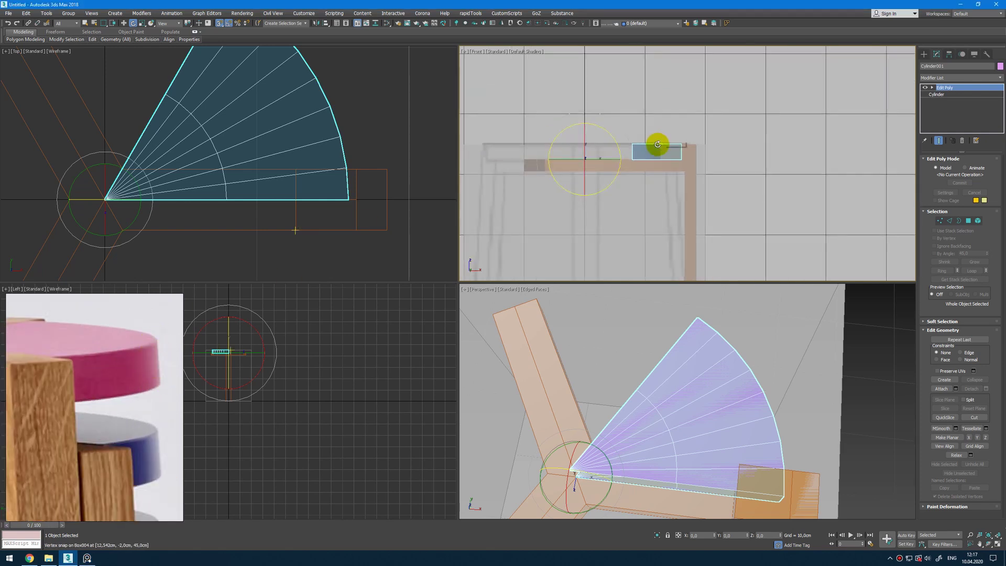
key("1")
left_click_drag(575, 125, 707, 157)
key("r")
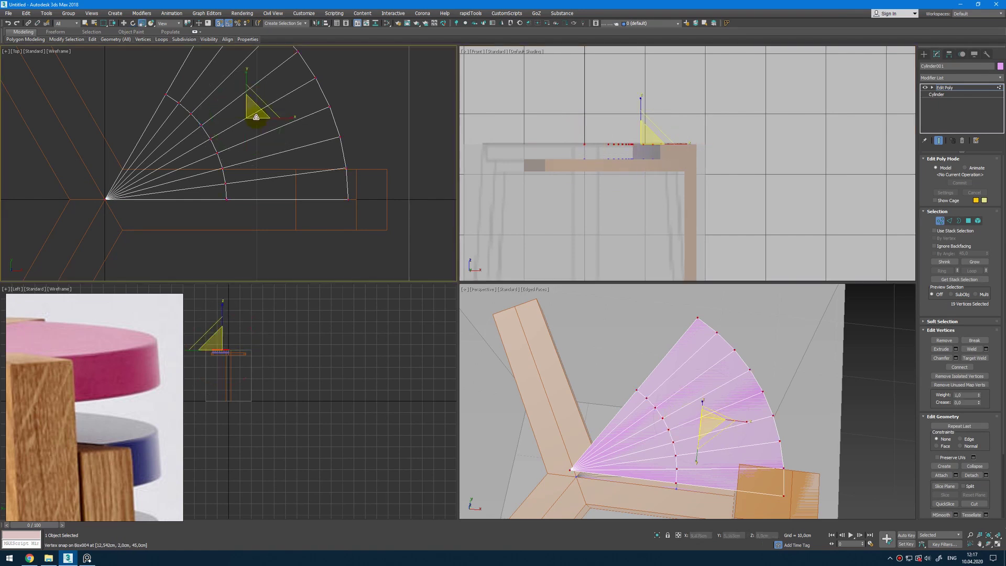
left_click_drag(254, 123, 256, 127)
key("ctrl+z")
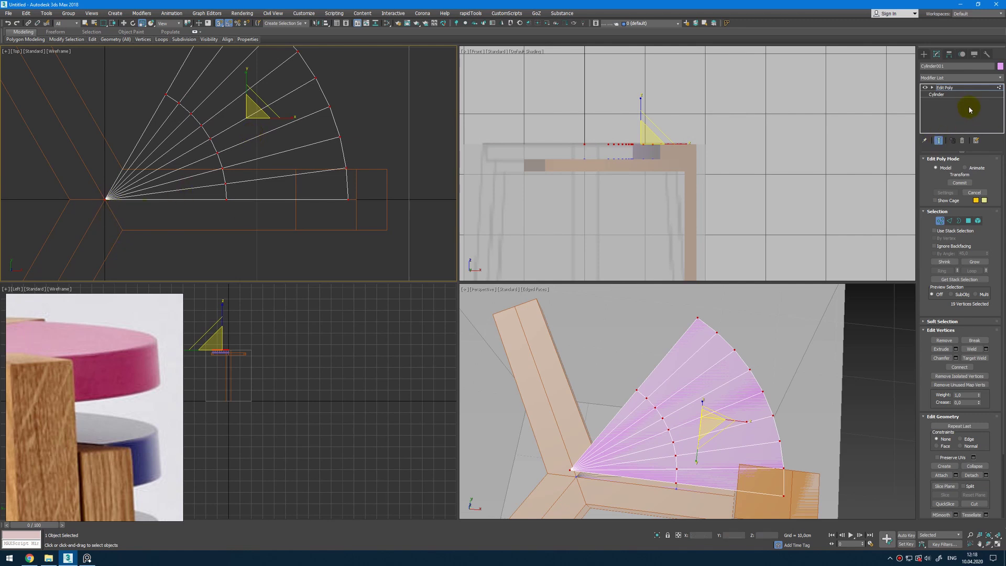
- Activate the working pivot at the world origin so the seat wedge scales about the stool's centre
left_click(946, 88)
left_click(949, 54)
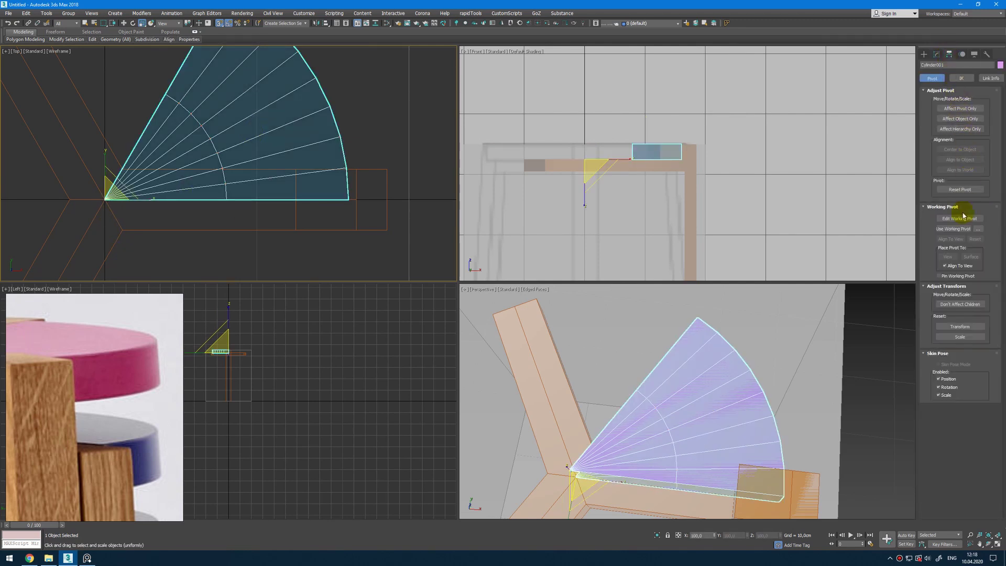
left_click(960, 229)
middle_click_drag(211, 131, 263, 137)
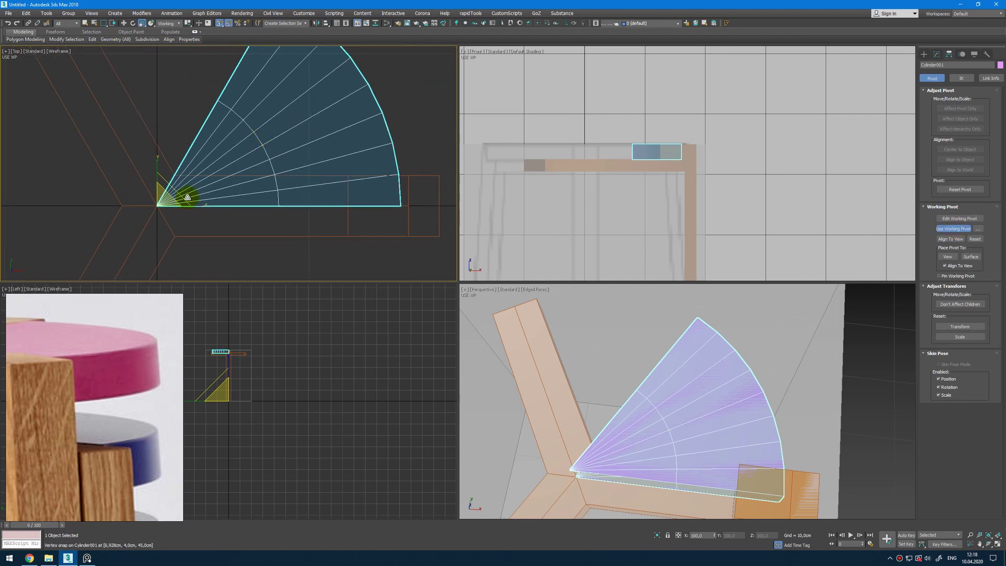
left_click(929, 55)
left_click(937, 54)
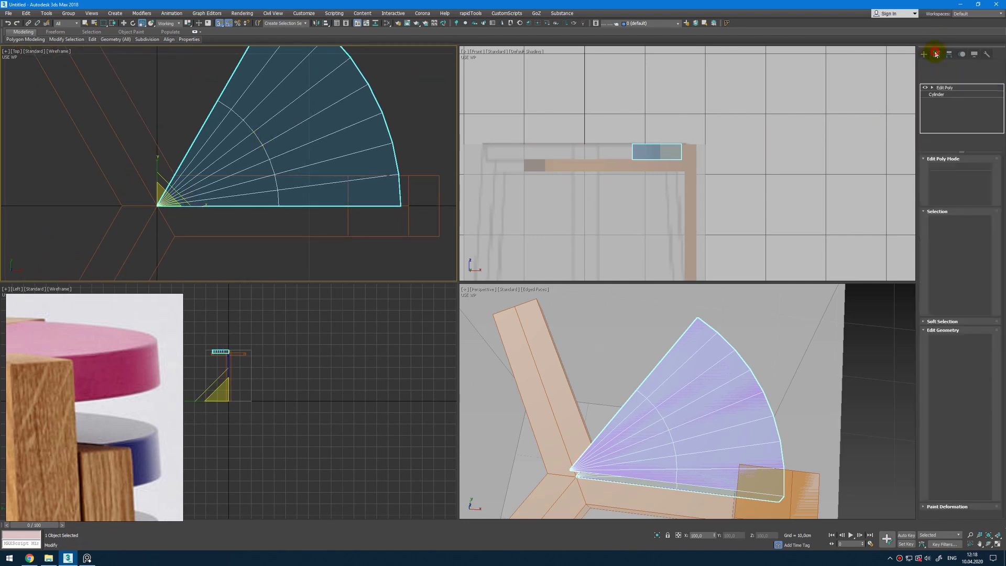
- Return to vertex editing with the wedge's top vertices selected and isolate the seat wedge
key("1")
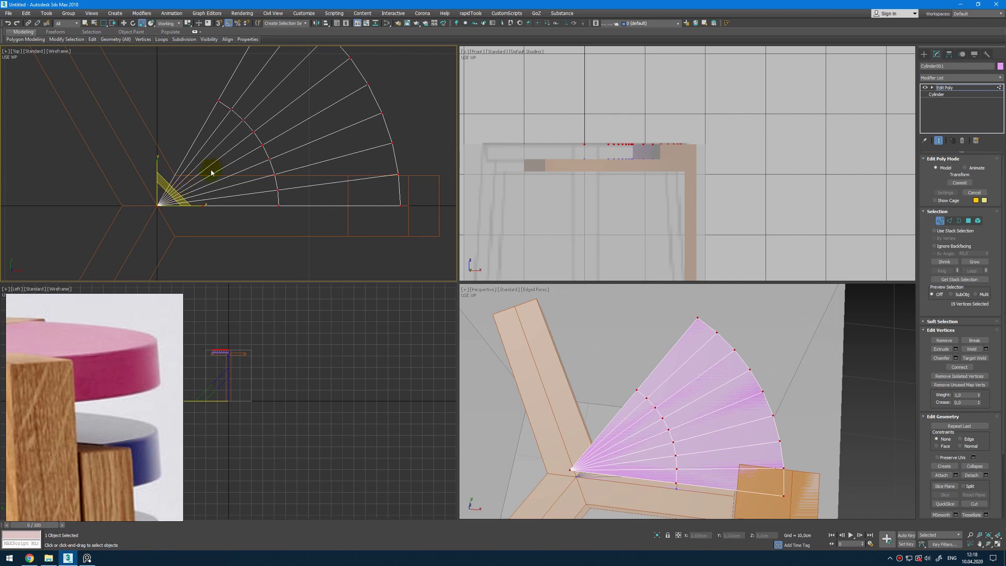
key("alt+Tab")
middle_click_drag(357, 142, 410, 117)
key("alt+q")
scroll(607, 150, "up", 4)
scroll(685, 138, "up", 2)
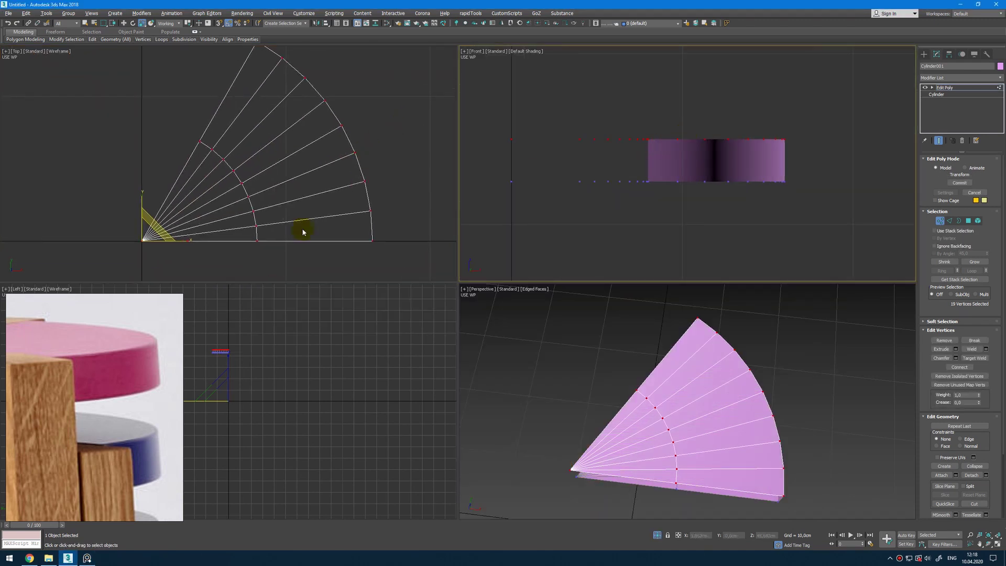
- Scale the wedge's top vertices slightly inward in the XY plane to taper the seat's outer edge, and end the isolation
middle_click_drag(183, 222, 193, 216)
middle_click(640, 204)
key("F4")
middle_click_drag(640, 204, 642, 204)
middle_click_drag(177, 214, 183, 210)
left_click_drag(177, 216, 177, 219)
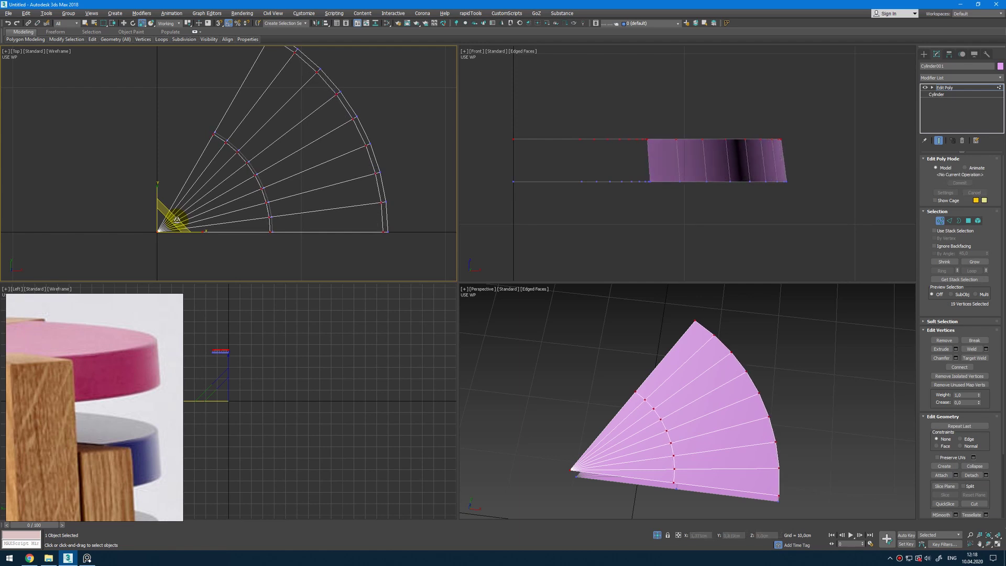
key("1")
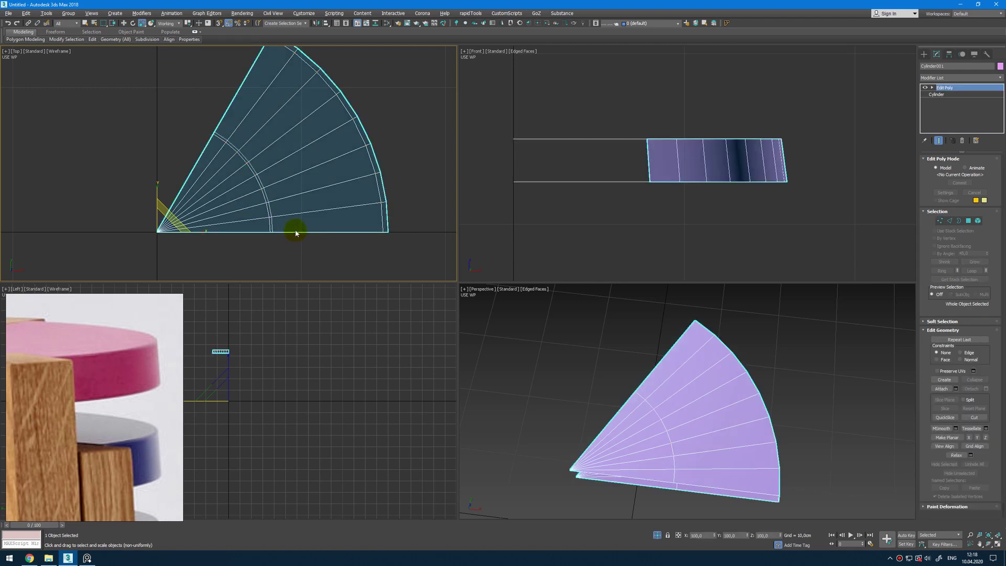
left_click(657, 535)
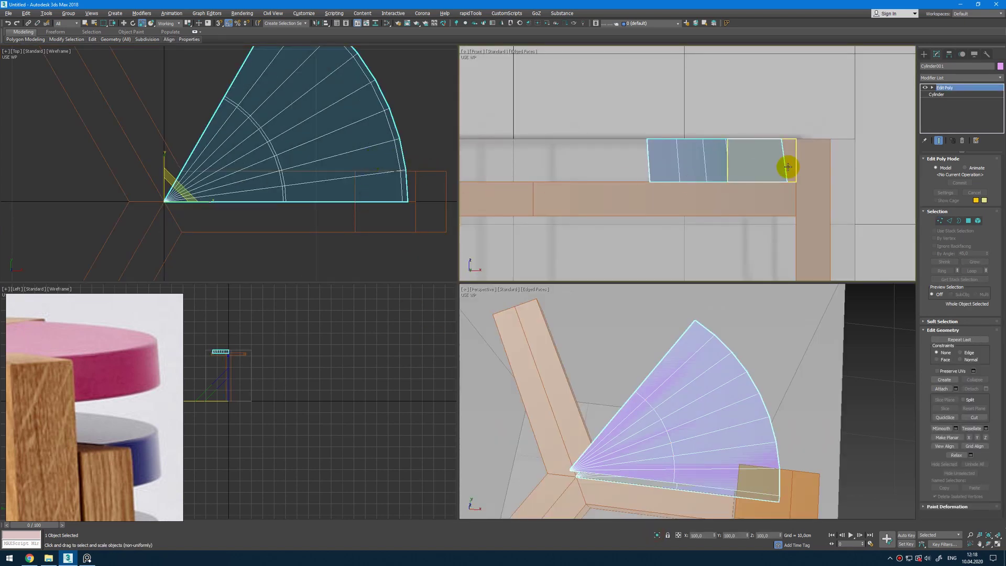
- Compare the corner block and leg with the reference photos showing how the leg meets the seat and crossbar
middle_click_drag(786, 164, 655, 130)
scroll(695, 165, "down", 2)
middle_click_drag(691, 163, 690, 150)
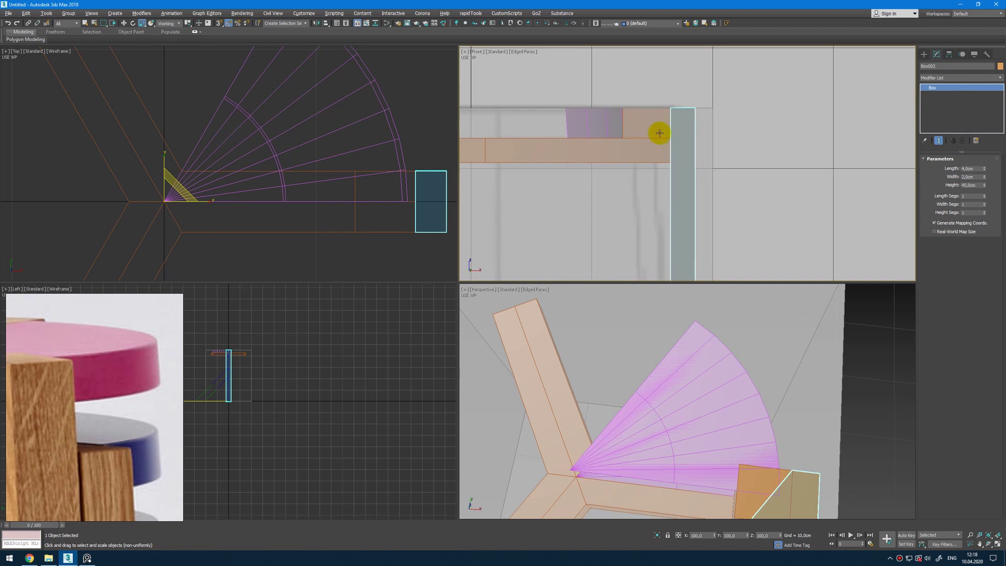
left_click(658, 132)
scroll(157, 380, "down", 10)
scroll(105, 390, "down", 8)
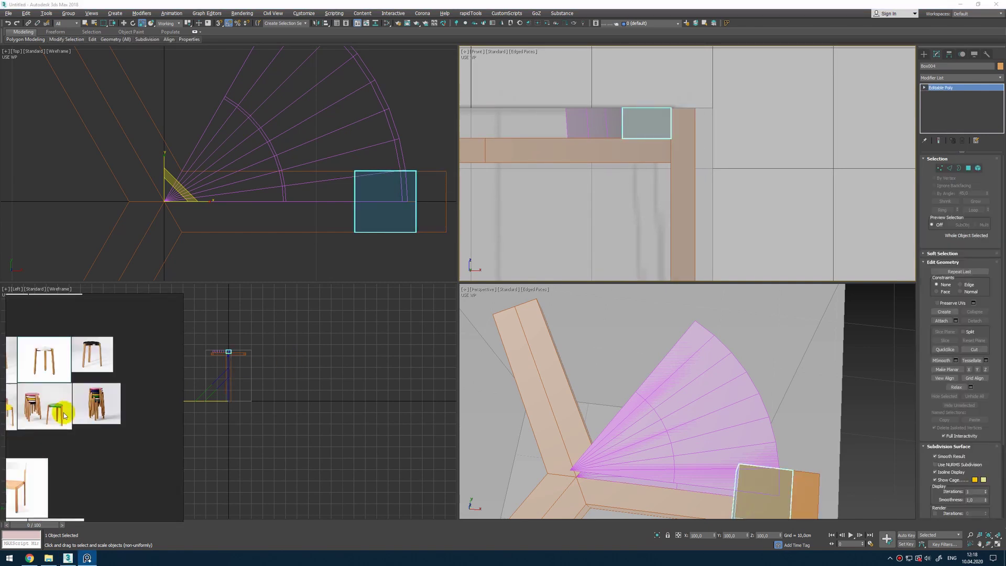
middle_click_drag(64, 412, 105, 409)
scroll(168, 335, "up", 4)
scroll(169, 335, "up", 8)
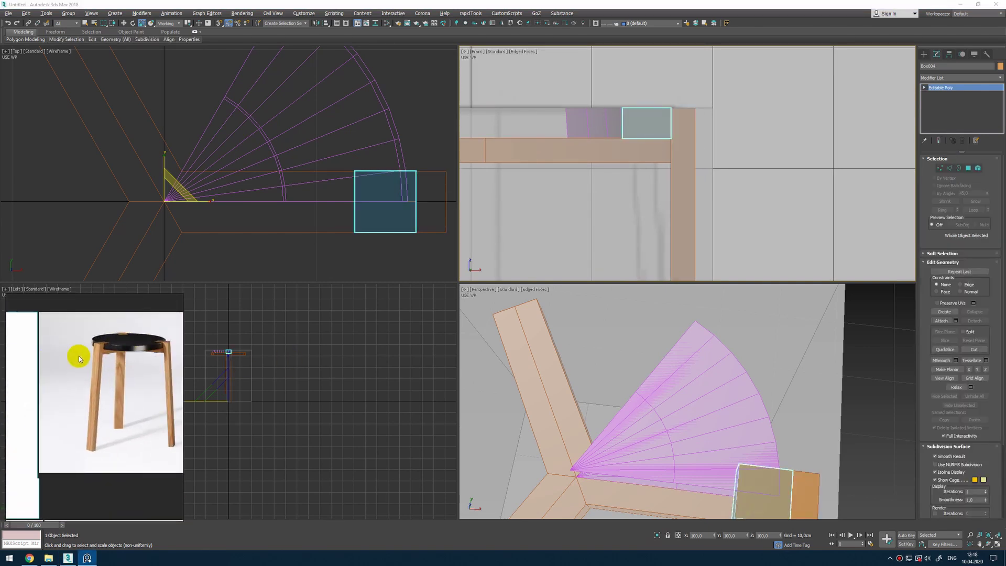
scroll(759, 435, "up", 2)
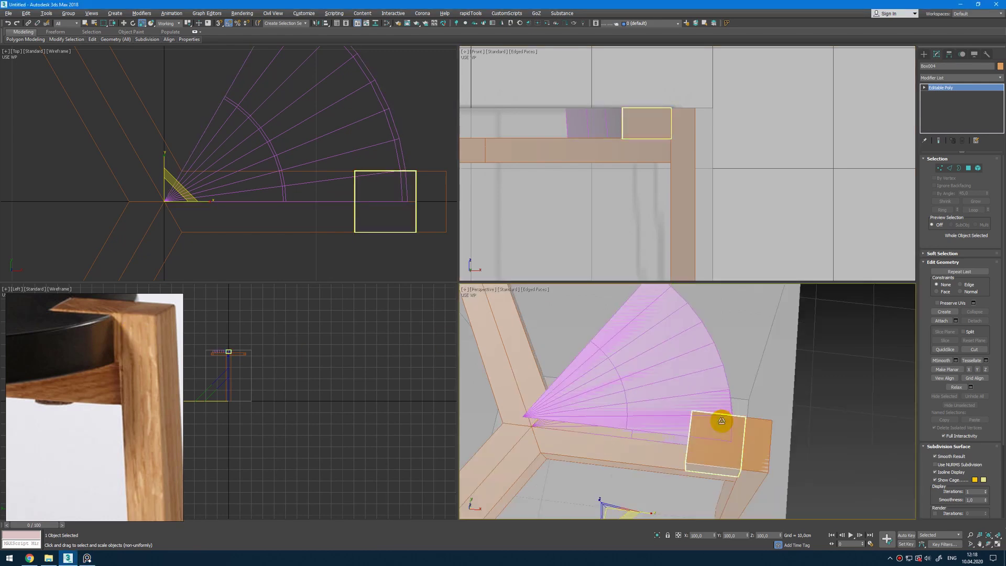
- Select the leg box and add an Edit Poly modifier to it, viewing its foot in the front view
key("alt+w")
right_click(652, 255)
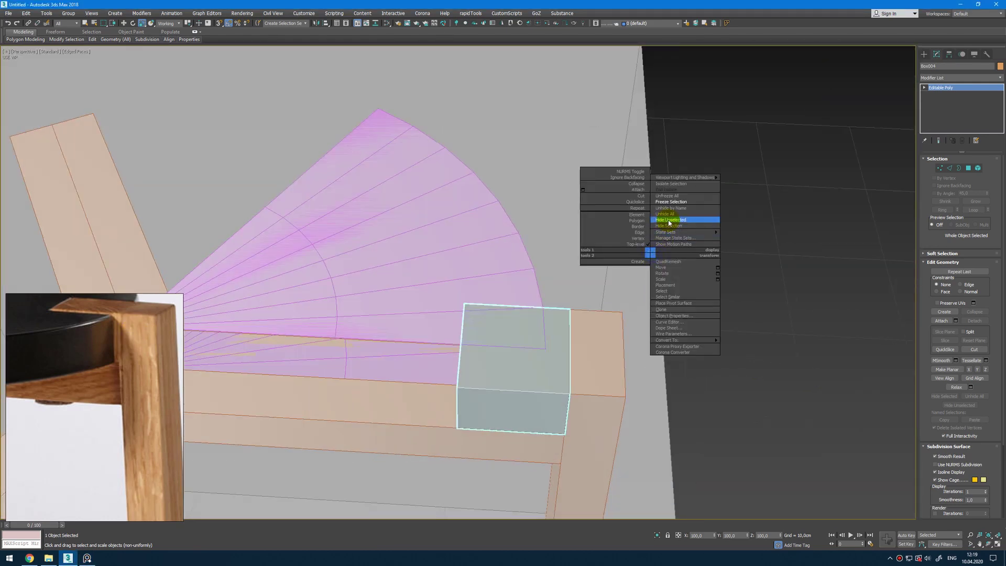
left_click(624, 312)
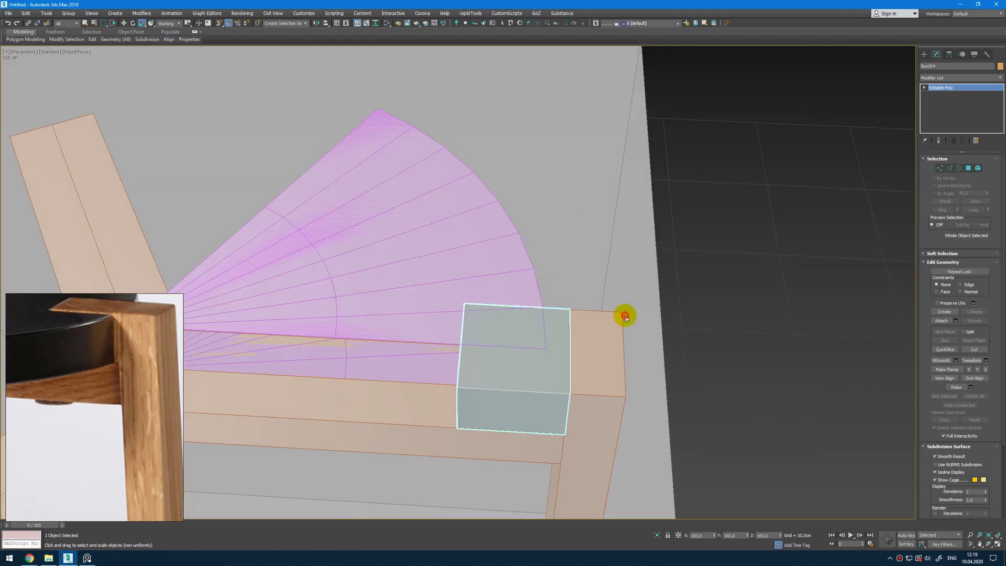
left_click(614, 340)
key("alt+w")
key("alt+w")
scroll(619, 202, "down", 5)
scroll(603, 415, "up", 3)
scroll(594, 162, "up", 2)
middle_click_drag(594, 167, 584, 313)
key("ctrl+e")
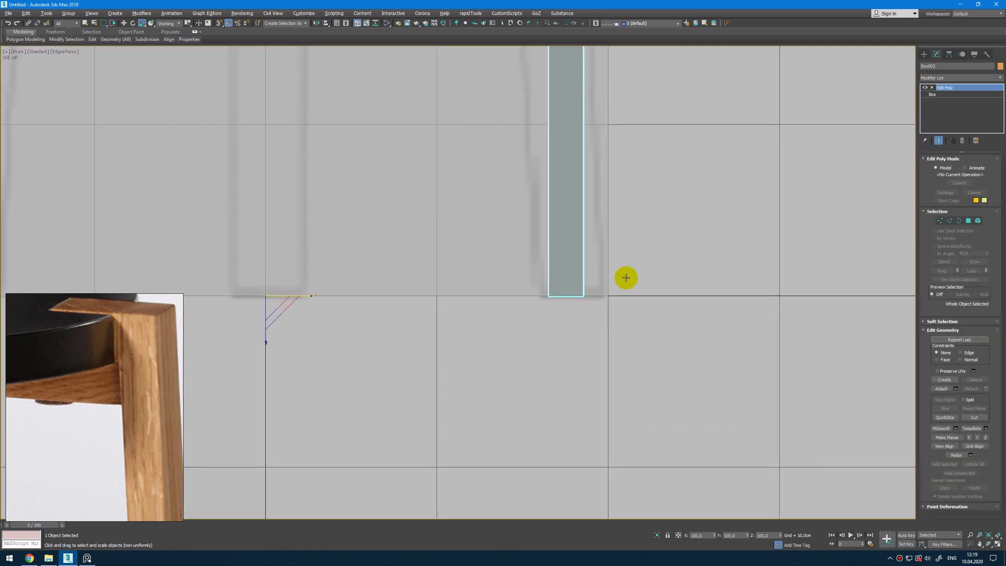
- Activate the Move tool for the leg and turn off the working pivot
key("1")
left_click_drag(496, 356, 497, 356)
key("w")
scroll(618, 272, "down", 2)
scroll(556, 322, "up", 3)
scroll(557, 322, "down", 3)
left_click(948, 54)
left_click(953, 229)
- Move the leg outward along X to about 18.98 cm, aligning its outer face with the edge of the bounding box
scroll(555, 317, "up", 4)
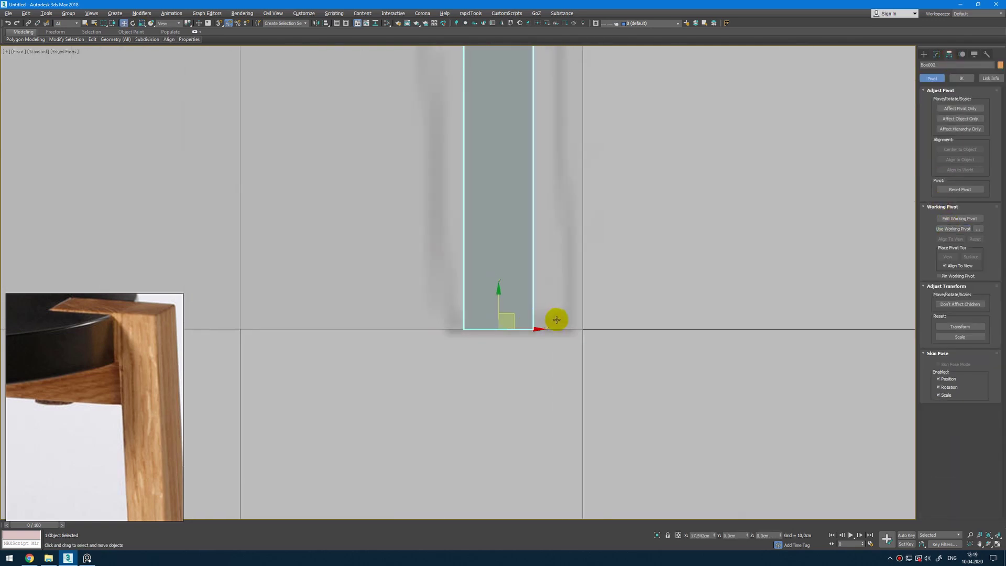
scroll(574, 333, "down", 5)
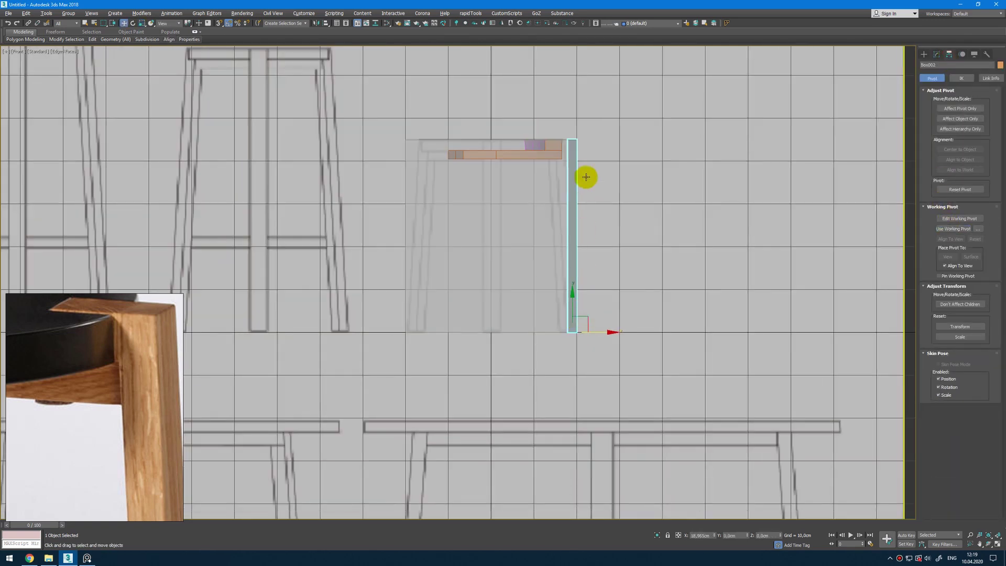
scroll(564, 125, "up", 5)
left_click(936, 54)
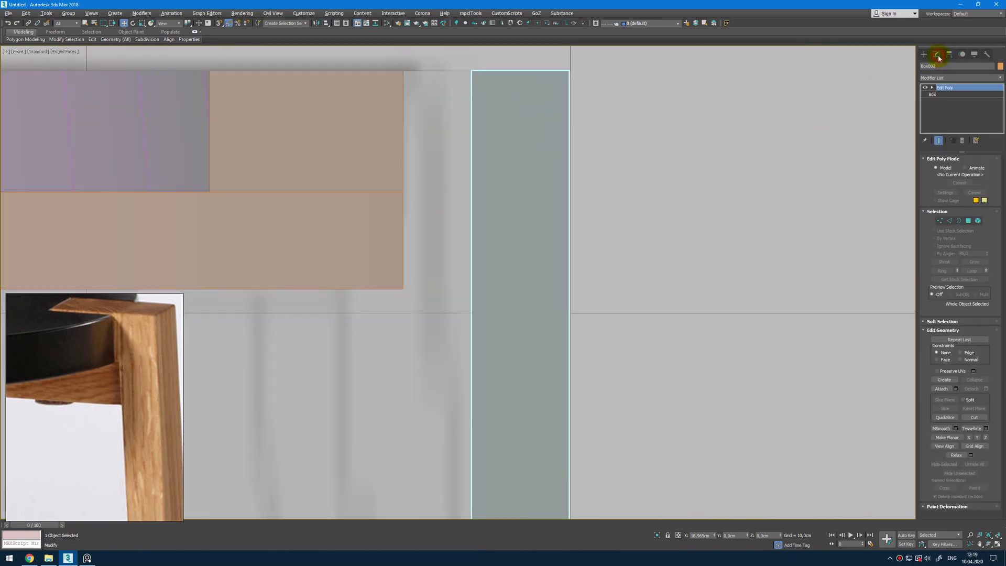
scroll(649, 213, "down", 4)
- Unfreeze all objects and delete the 40 cm wide bounding box around the stool
right_click(570, 156)
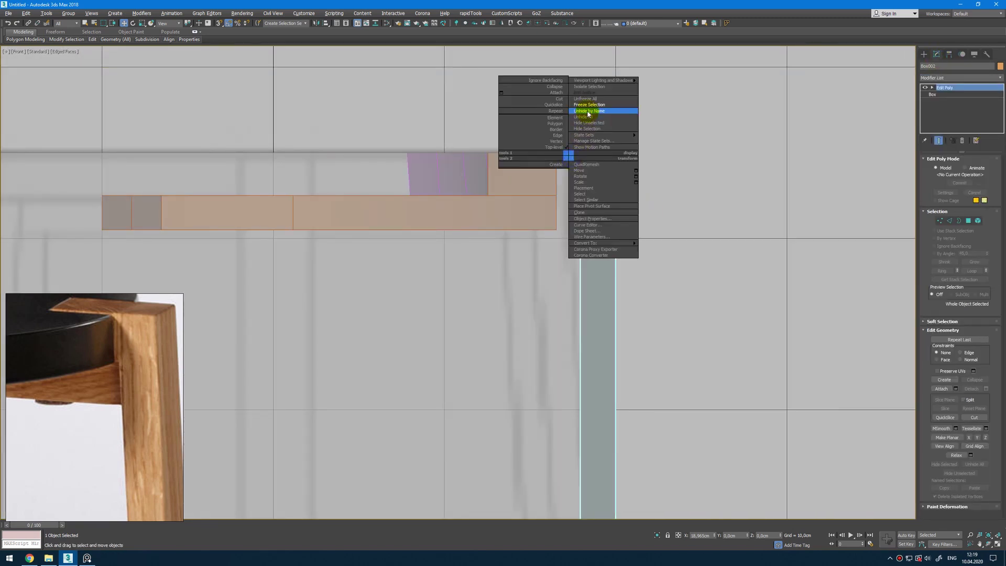
left_click(585, 98)
left_click(352, 168)
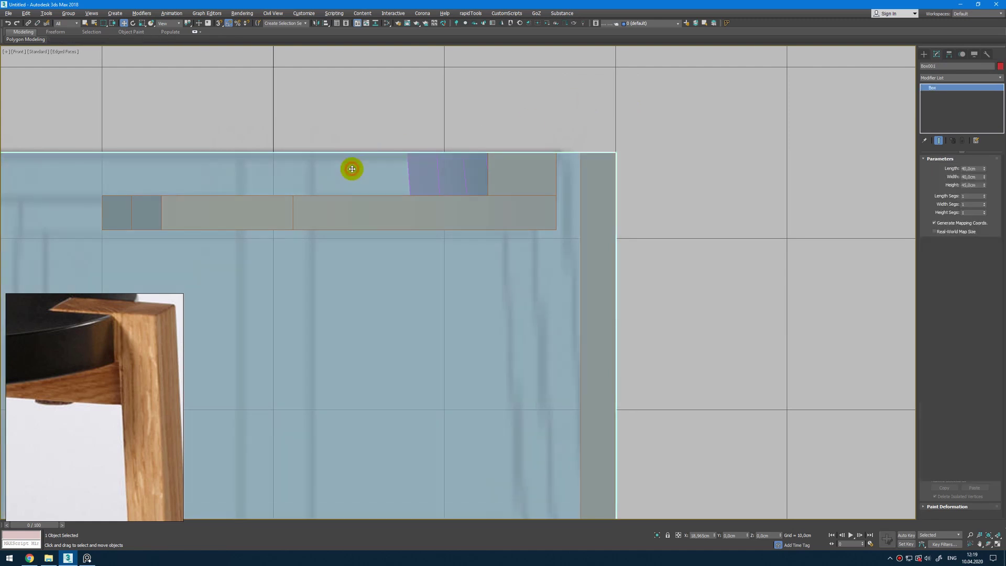
key("Delete")
left_click(596, 171)
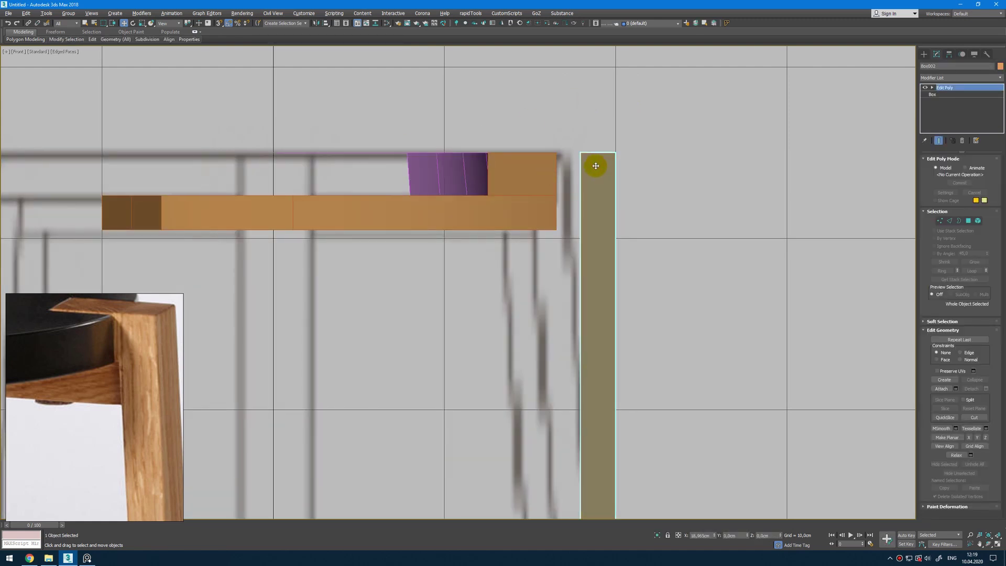
- Shift the crossbar and its end block together inward along X so the block cuts slightly into the seat wedge's rim
left_click_drag(567, 177, 545, 209)
key("alt+w")
middle_click(624, 391)
key("alt+w")
middle_click_drag(522, 358, 503, 305)
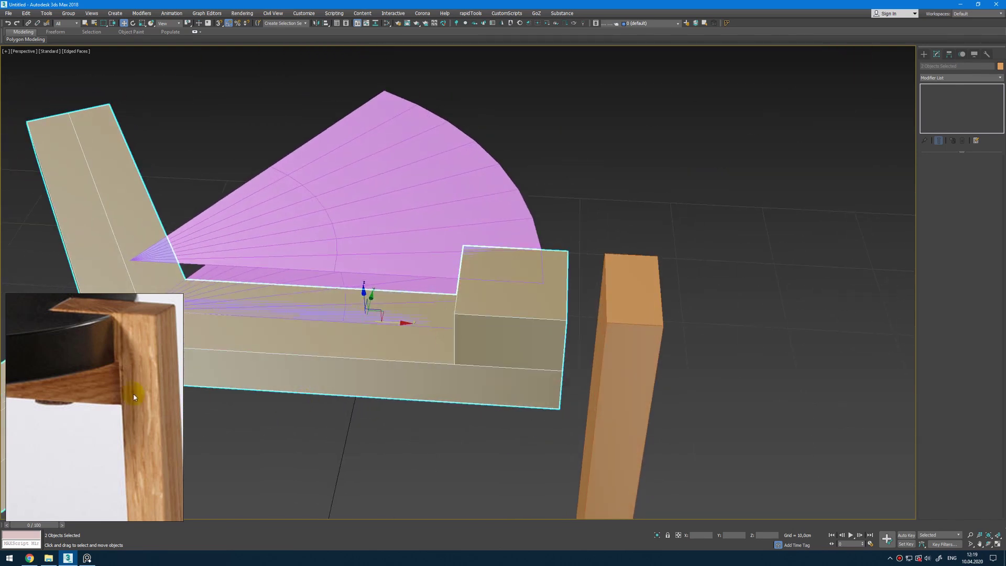
left_click_drag(396, 323, 373, 340)
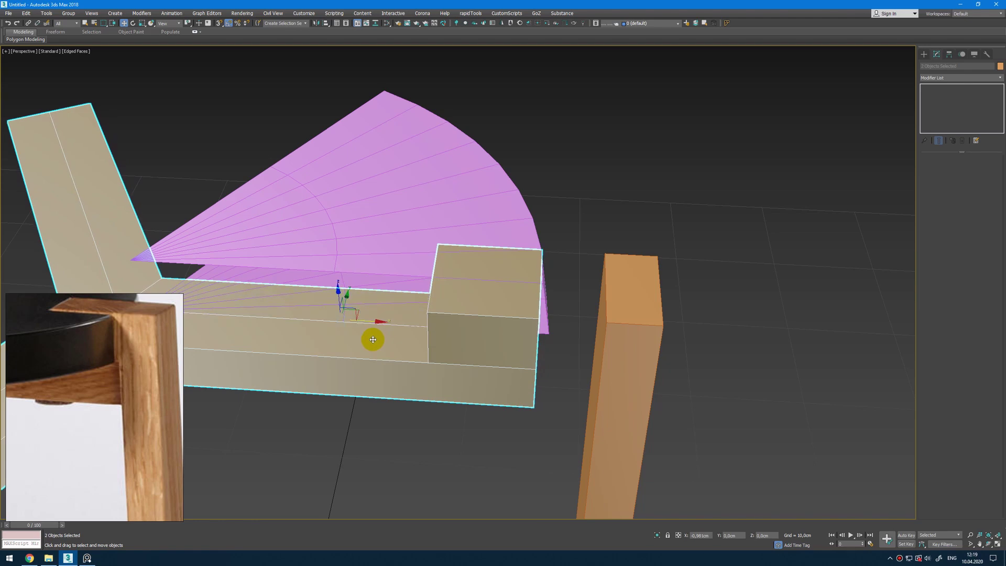
middle_click_drag(373, 339, 513, 313, "alt")
left_click_drag(602, 328, 593, 337)
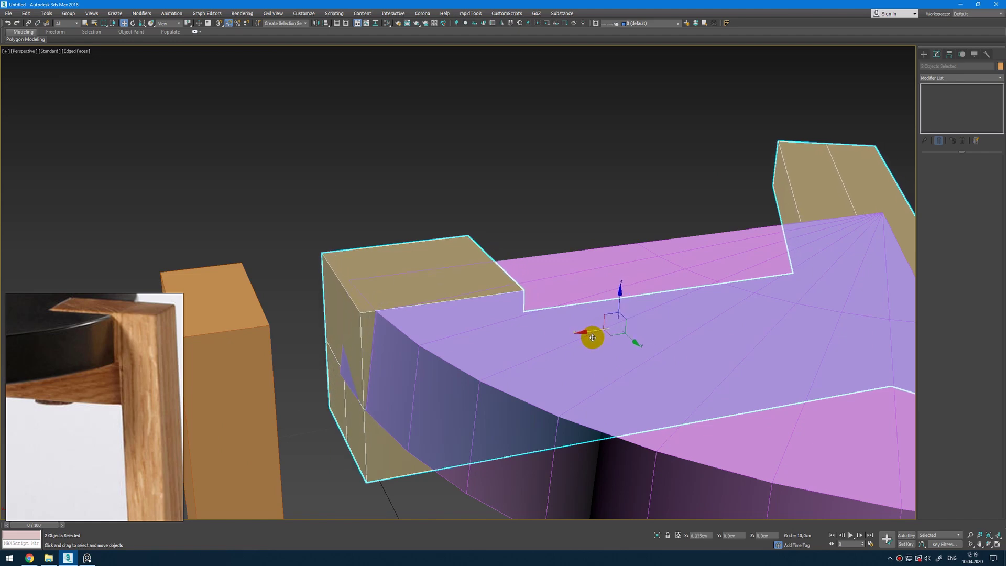
middle_click_drag(498, 339, 622, 341, "alt")
- Select the leg's top vertices in the front view and move them inward along X to the outer end of the crossbar
key("alt+w")
key("alt+w")
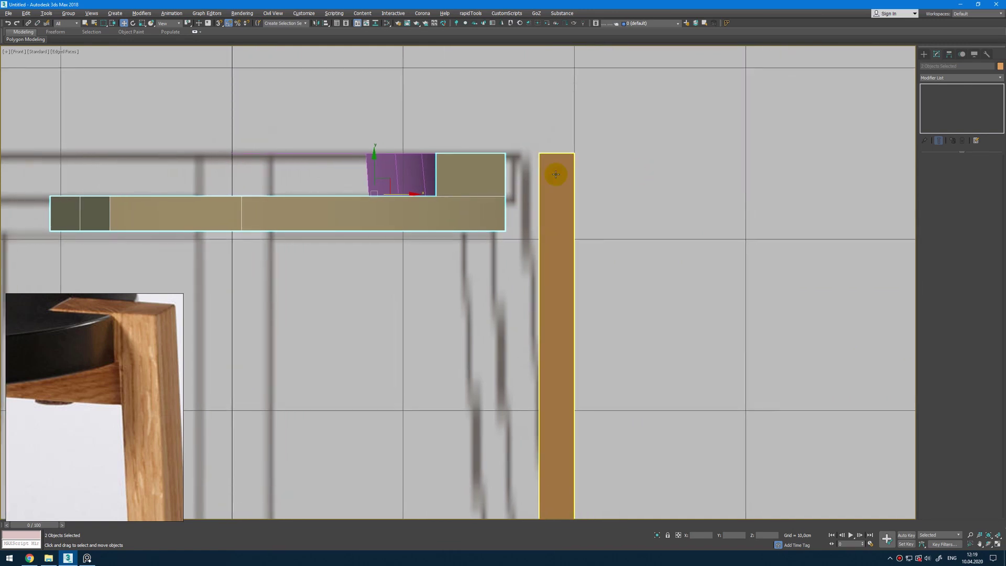
left_click(556, 175)
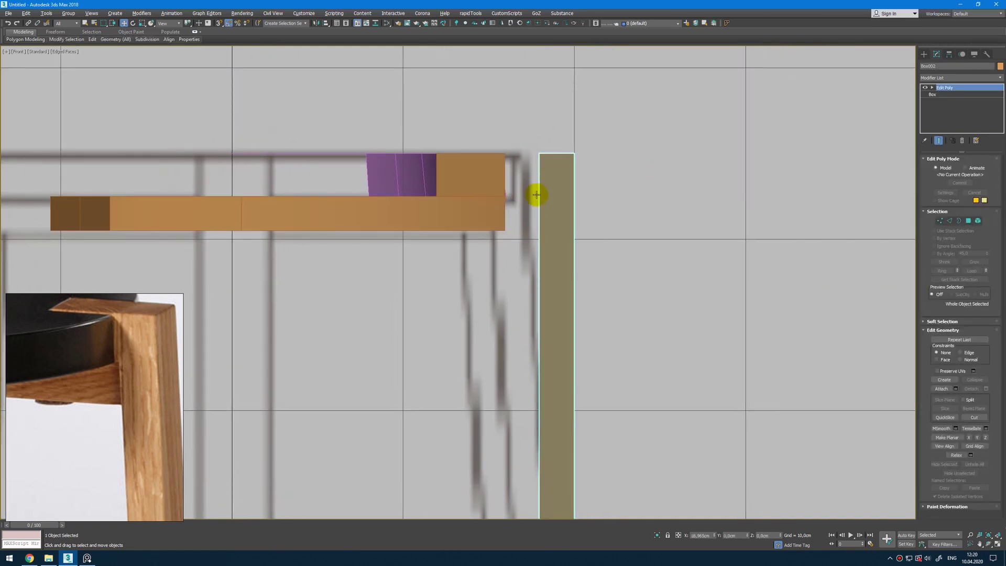
key("1")
key("F3")
left_click_drag(608, 132, 532, 178)
scroll(526, 173, "up", 4)
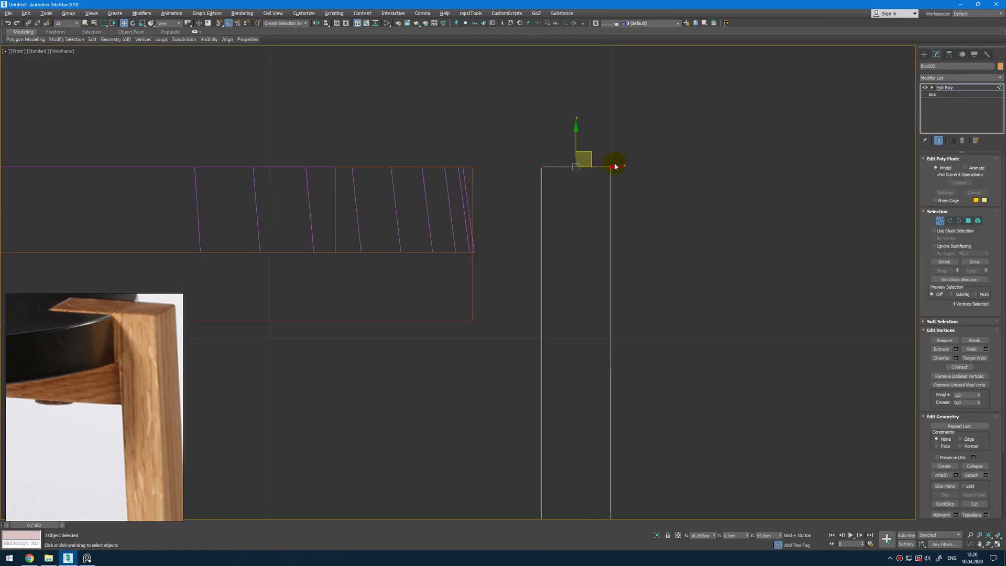
left_click_drag(612, 167, 539, 195)
- Fine-tune the leg's top vertices along X so its slanted inner face meets the seat wedge's rim
key("alt+w")
middle_click(636, 363)
key("alt+w")
key("z")
middle_click_drag(612, 345, 522, 291, "alt")
middle_click_drag(552, 338, 528, 232, "alt")
scroll(514, 335, "up", 3)
middle_click_drag(514, 335, 517, 309, "alt")
key("alt+w")
left_click_drag(766, 109, 758, 109)
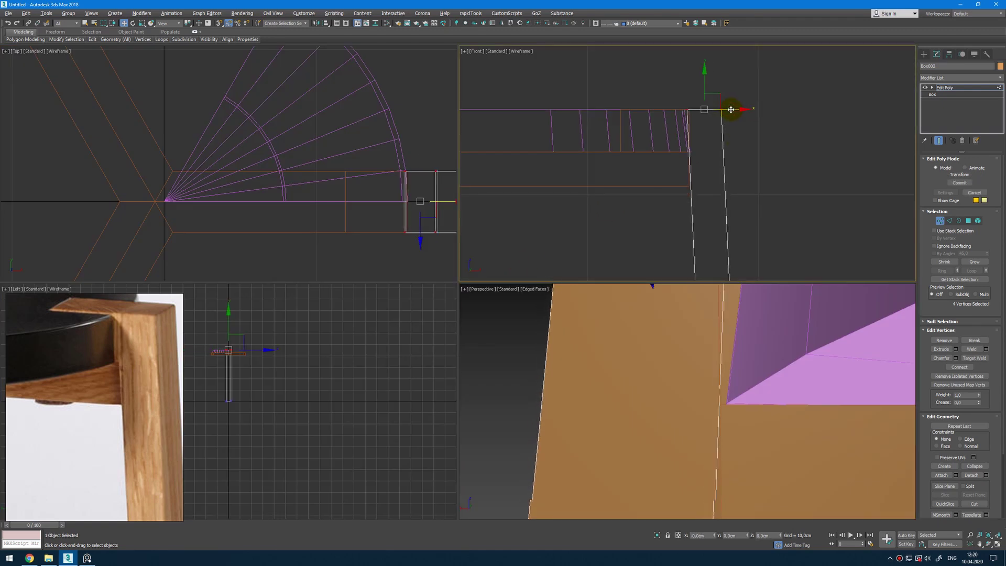
scroll(673, 360, "down", 5)
scroll(694, 350, "up", 5)
left_click_drag(726, 108, 733, 109)
scroll(684, 189, "down", 2)
key("1")
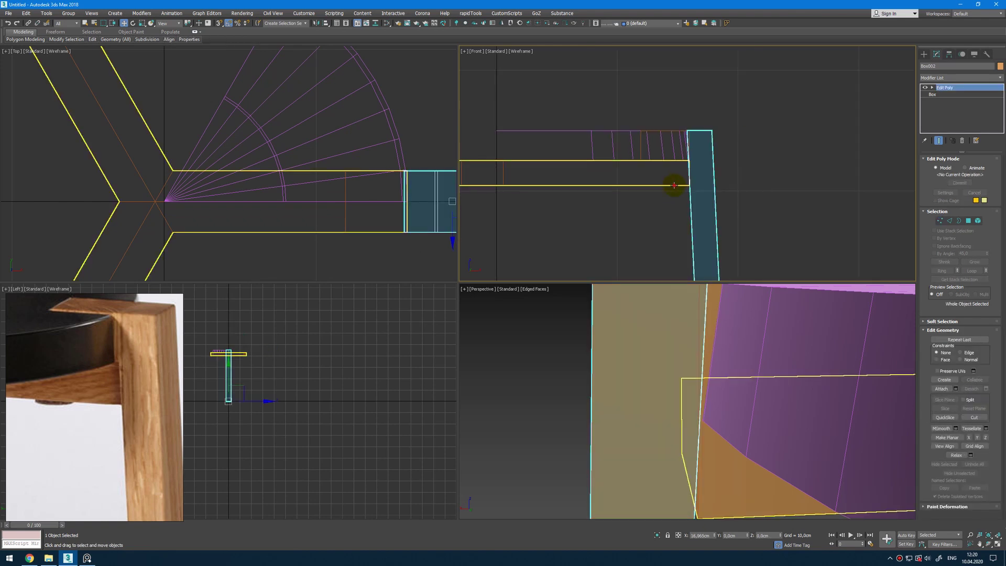
- Add Edit Poly above the crossbar's base box, under its Symmetry modifiers, and extend the end vertices outward into the leg
left_click(674, 185)
scroll(701, 180, "up", 2)
scroll(675, 126, "up", 2)
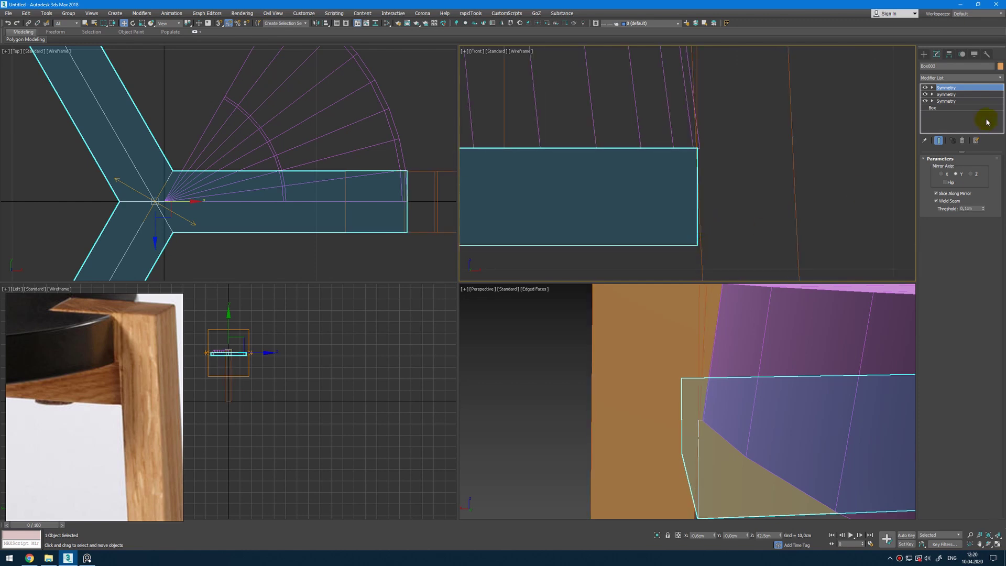
left_click(944, 108)
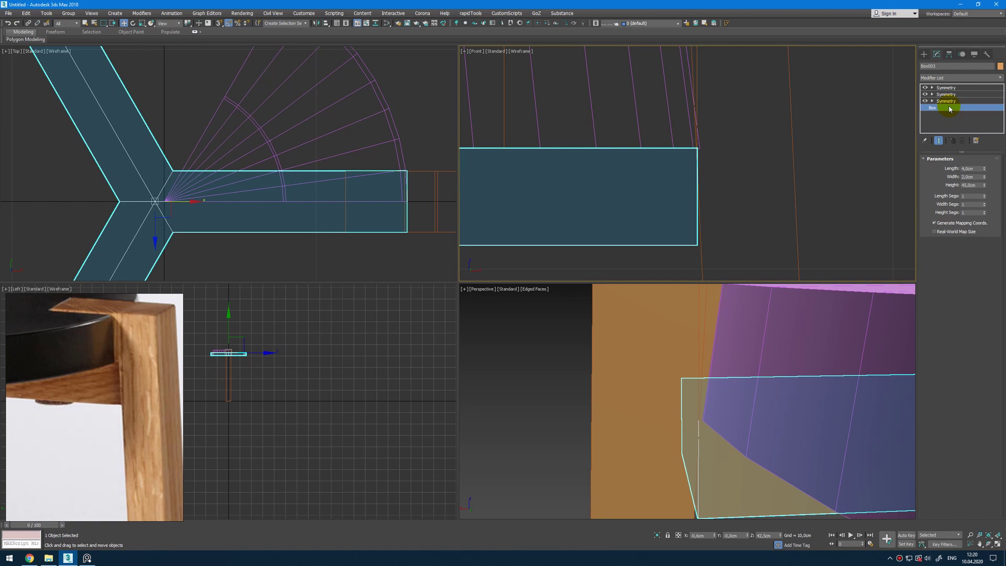
key("ctrl+e")
key("1")
left_click_drag(656, 125, 728, 254)
middle_click_drag(734, 213, 718, 178)
left_click_drag(716, 164, 728, 159)
key("1")
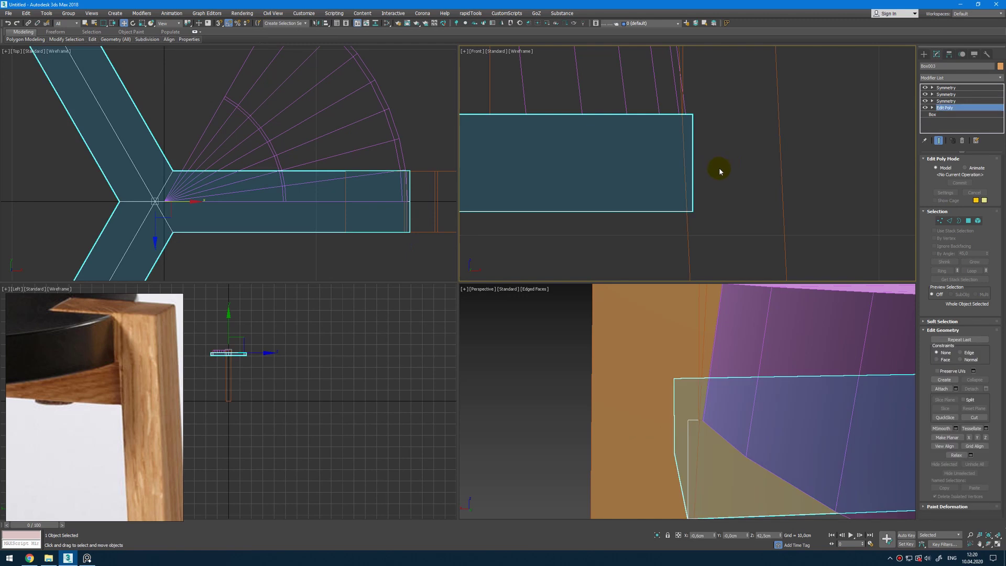
scroll(813, 120, "down", 3)
left_click(782, 124)
scroll(717, 190, "down", 5)
scroll(275, 173, "down", 3)
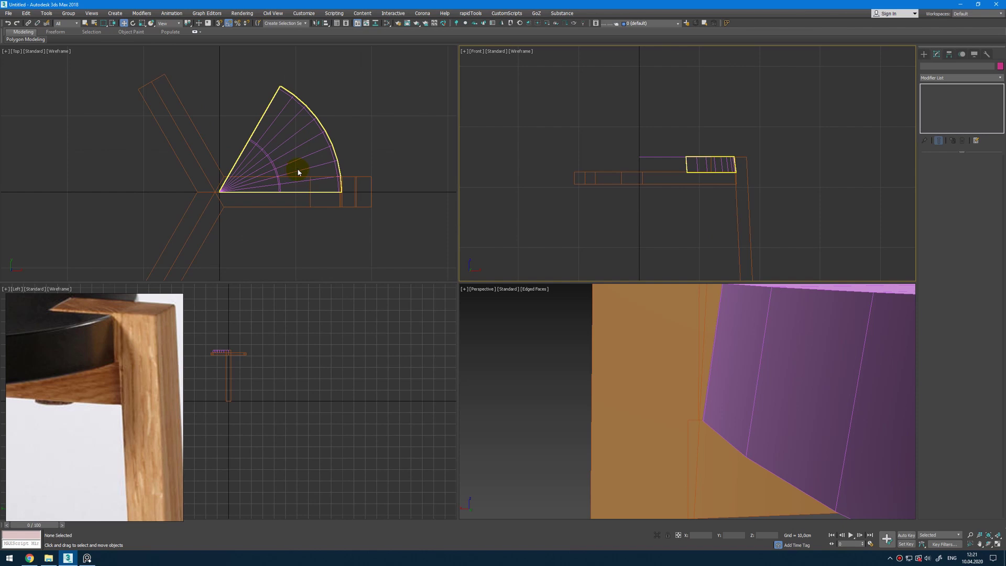
- Connect the outer radial edges on the seat wedge's top with one segment, sliding it to line up with the end block's inner face
right_click(319, 142)
left_click(319, 142)
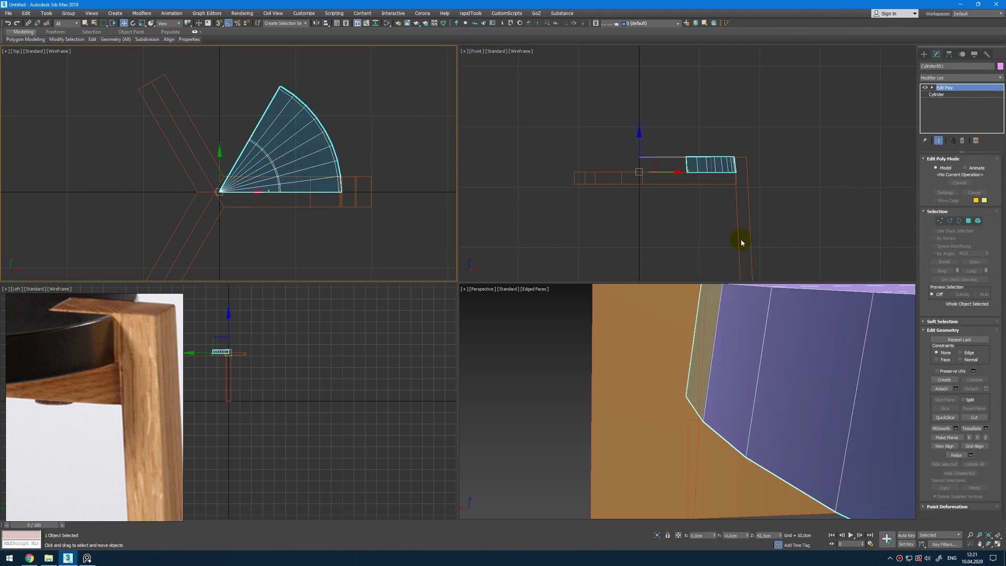
key("alt+w")
key("t")
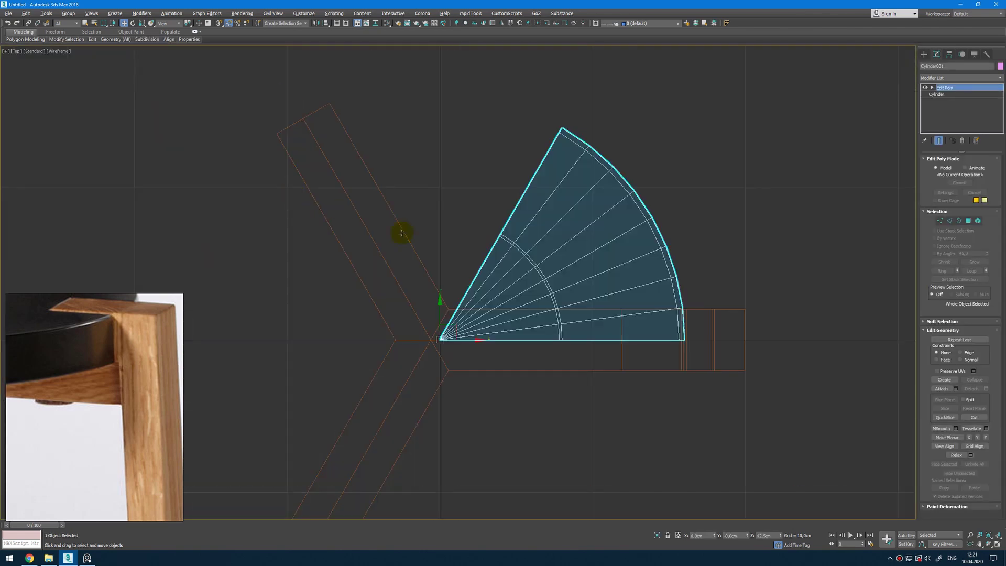
scroll(478, 276, "up", 2)
scroll(488, 288, "up", 4)
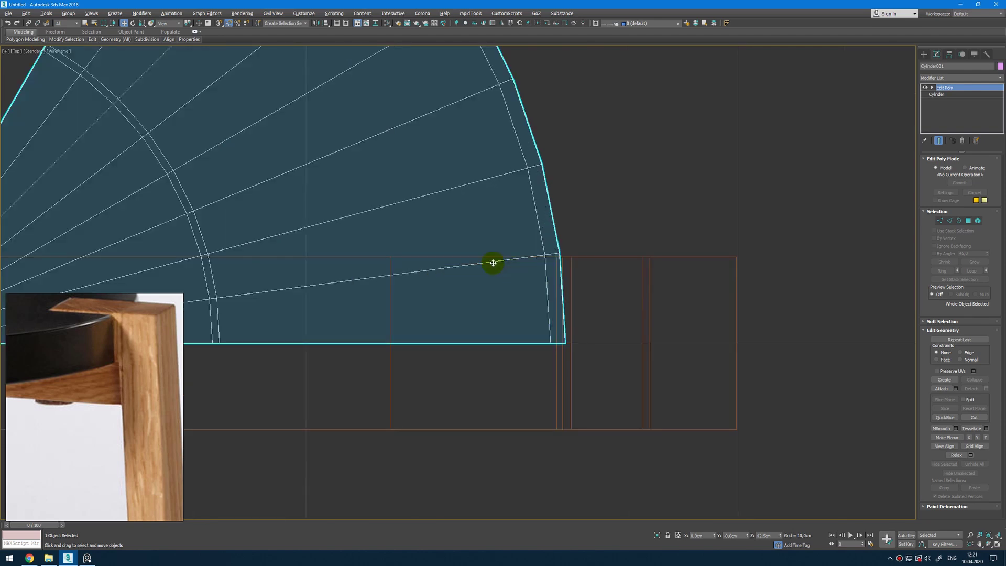
key("F3")
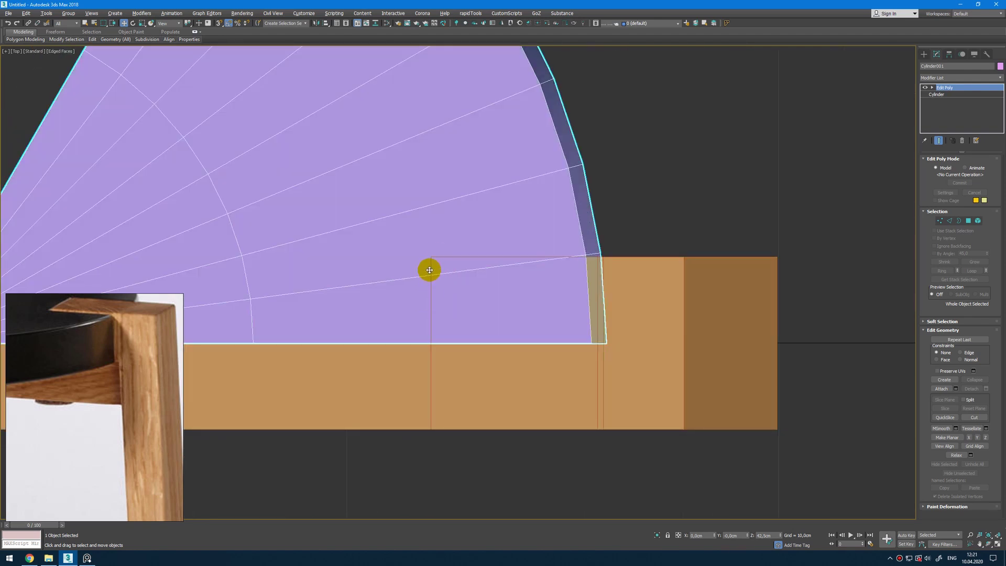
key("2")
key("alt+w")
key("alt+w")
key("alt+w")
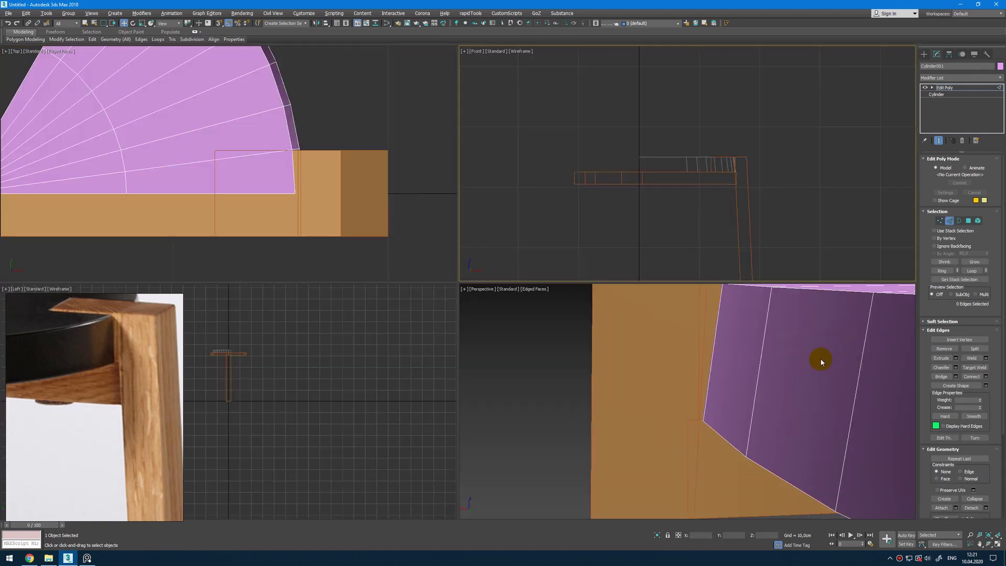
middle_click(756, 355)
key("z")
middle_click_drag(755, 354, 668, 368, "alt")
key("F3")
left_click_drag(668, 369, 673, 406)
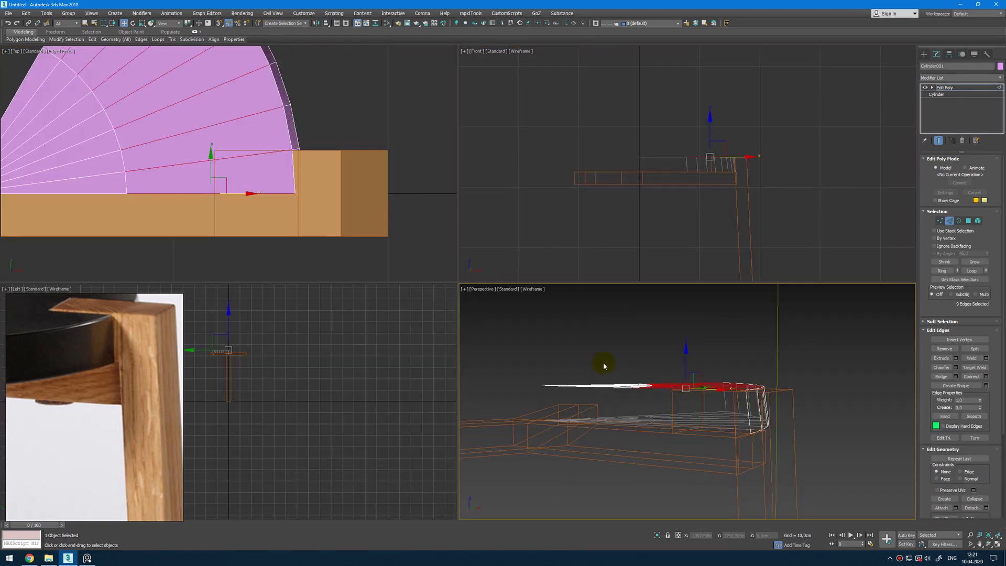
right_click(650, 399)
left_click(586, 419)
scroll(209, 180, "up", 5)
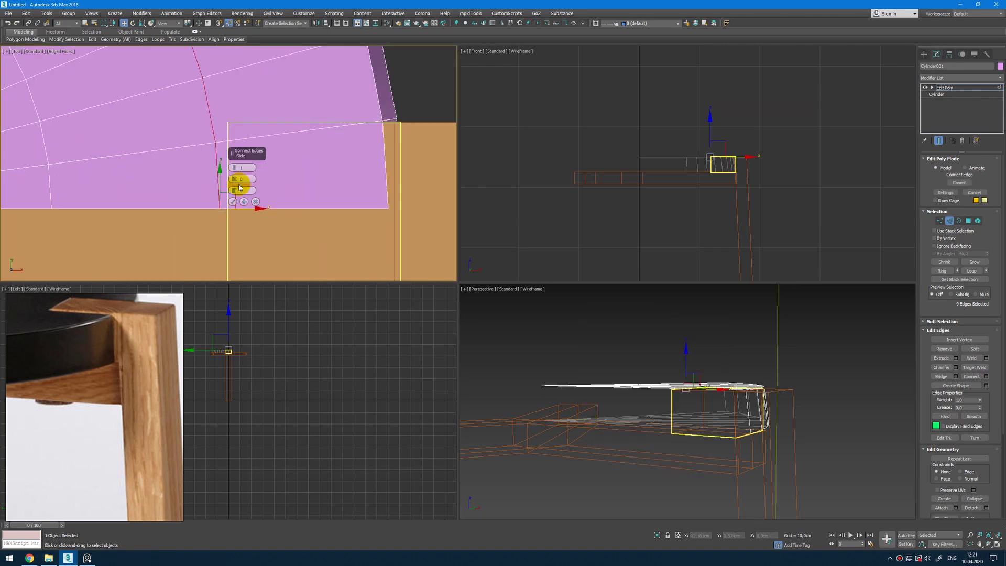
left_click_drag(235, 190, 245, 183)
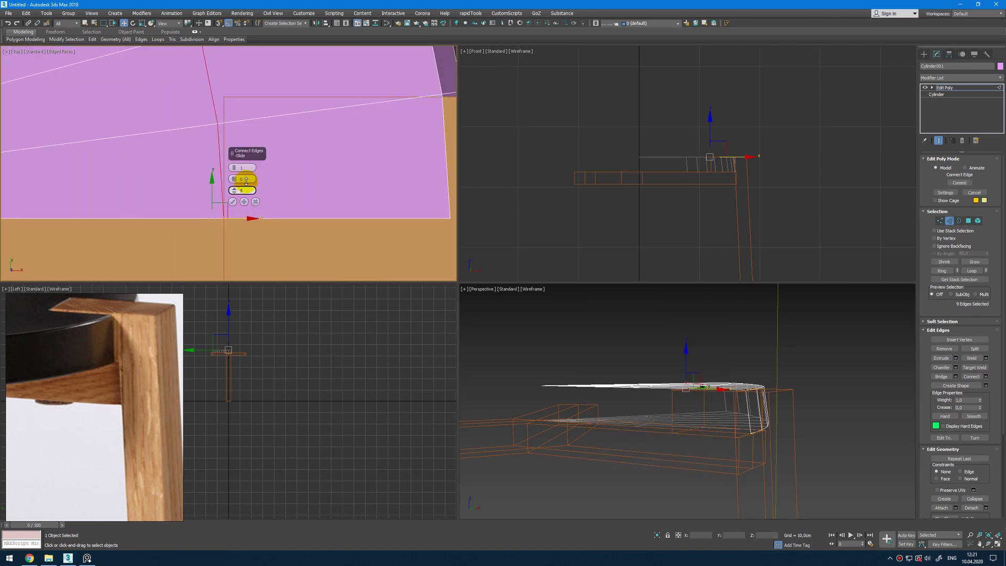
left_click(232, 202)
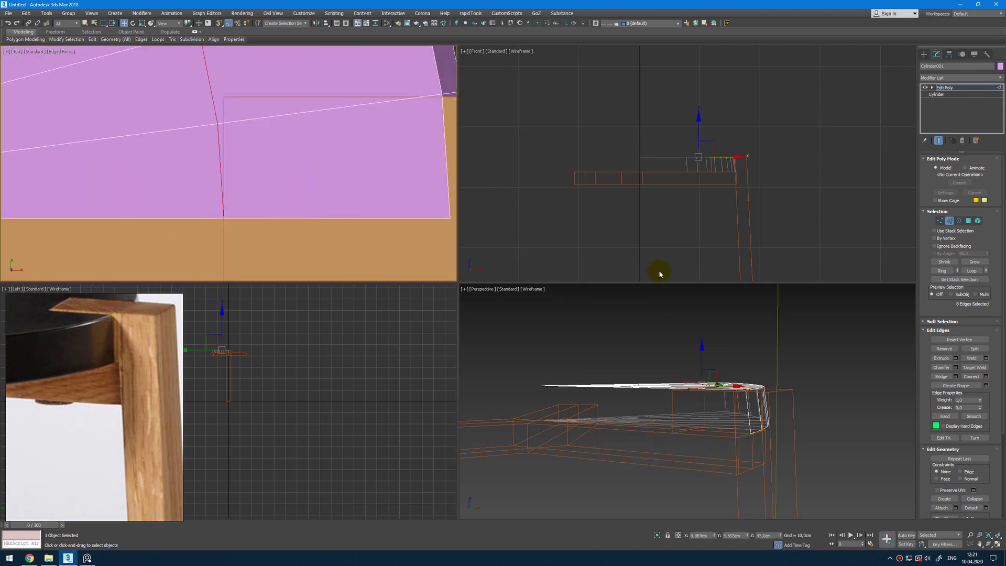
- Connect the matching radial edges on the seat wedge's underside with one segment aligned to the end block's inner face
left_click(669, 446, "ctrl")
right_click(653, 402)
mouse_move(678, 381)
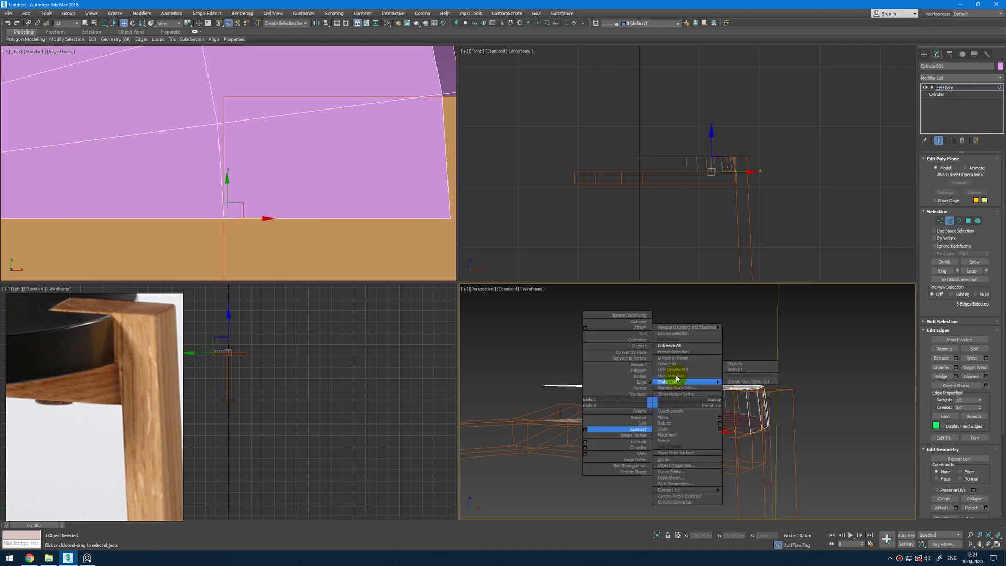
left_click(585, 430)
middle_click_drag(199, 190, 205, 156)
key("F3")
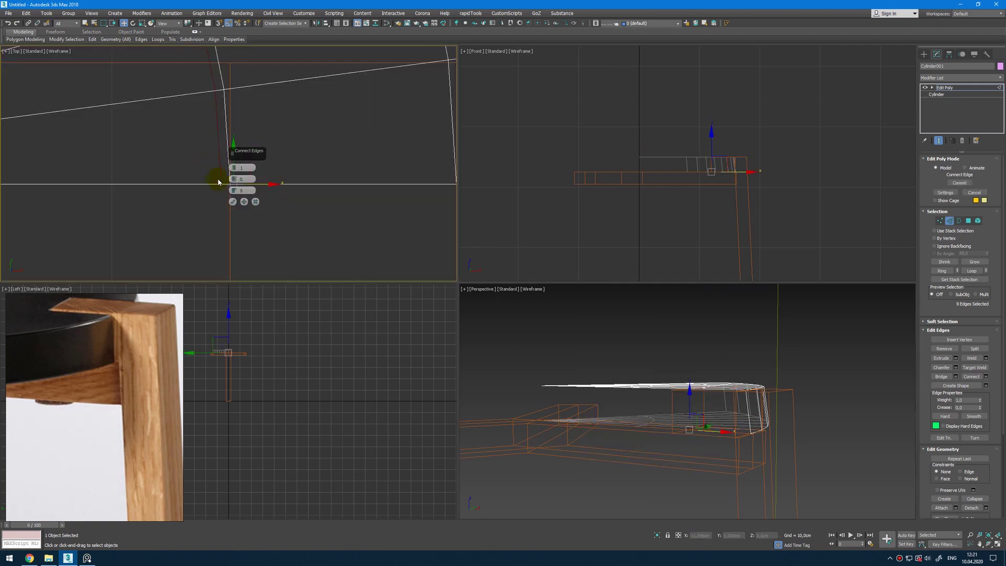
scroll(190, 149, "up", 3)
middle_click_drag(265, 176, 231, 180)
left_click(232, 202)
scroll(330, 167, "up", 5)
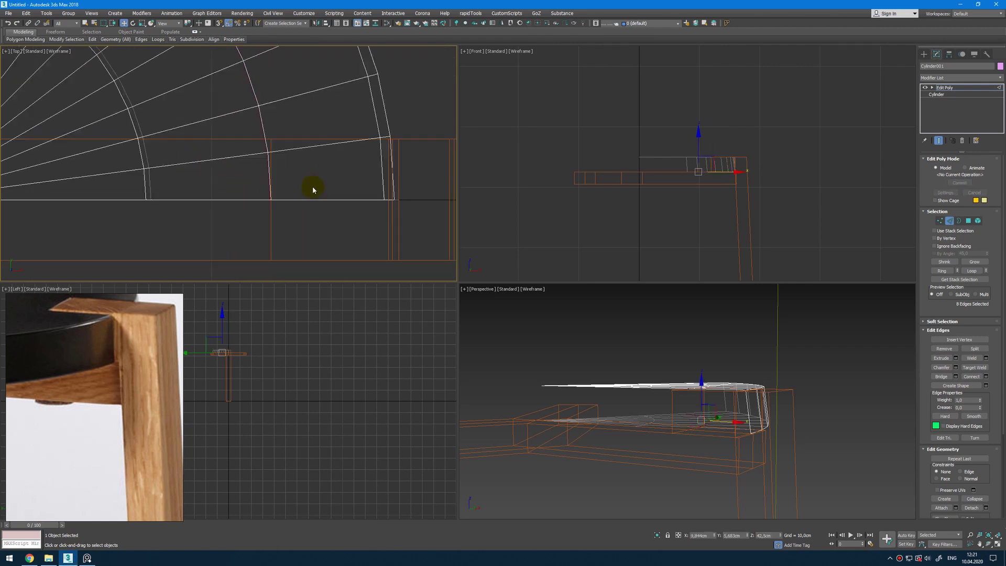
scroll(281, 135, "up", 2)
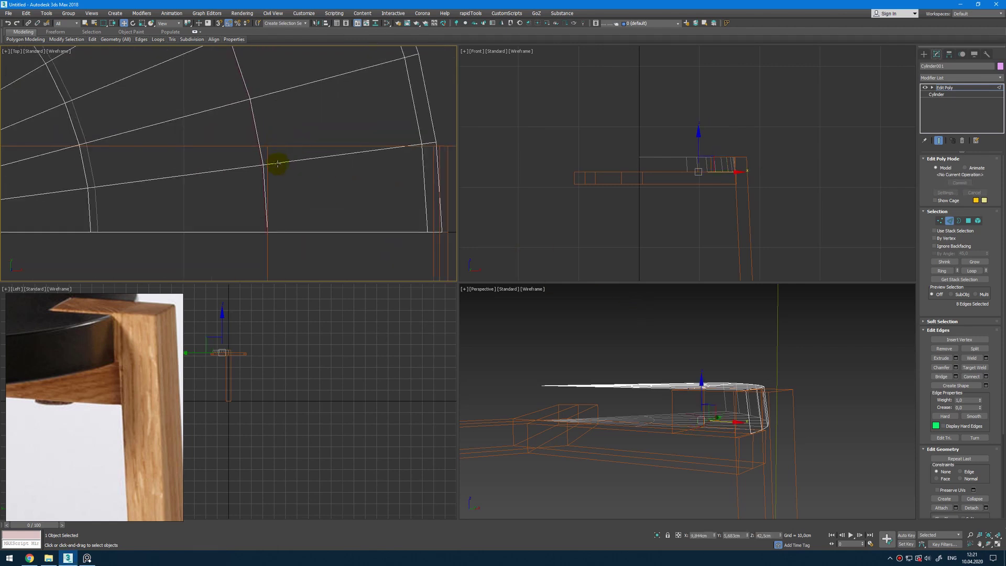
- Snap the new loops' top and bottom vertices nearest the crossbar onto the end block's inner corner in the top view
key("1")
left_click_drag(286, 149, 251, 178)
scroll(261, 159, "up", 5)
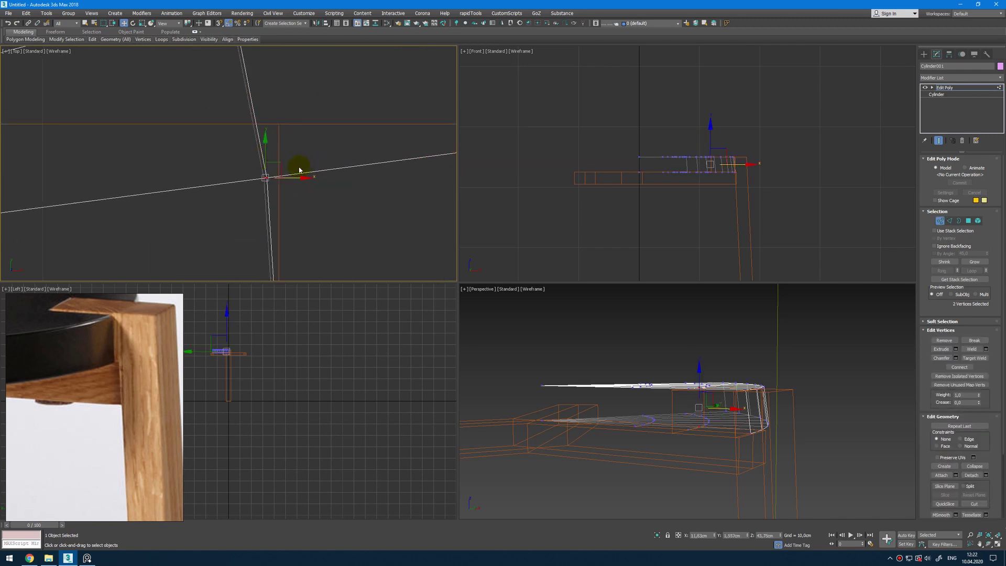
left_click_drag(267, 145, 279, 122)
scroll(279, 108, "up", 5)
left_click_drag(242, 165, 280, 176)
left_click_drag(245, 142, 279, 175)
scroll(309, 186, "down", 4)
middle_click_drag(337, 196, 235, 112)
scroll(290, 99, "up", 3)
left_click_drag(290, 98, 270, 130)
scroll(271, 131, "down", 4)
- Try to snap the rim's upper and lower vertices into line with the end block's side, then undo both moves
middle_click_drag(273, 131, 341, 140)
left_click_drag(341, 111, 123, 134)
left_click_drag(368, 116, 353, 137)
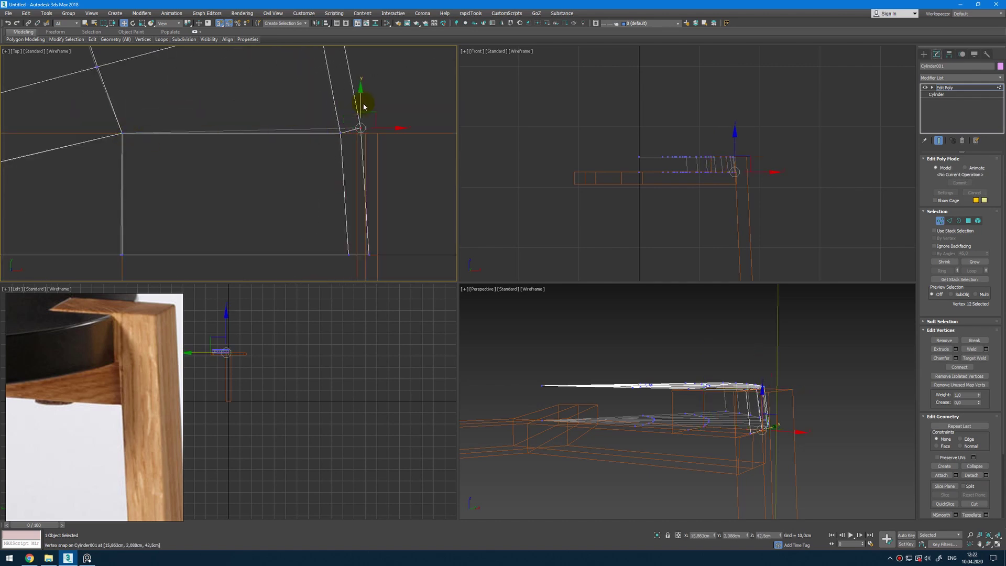
key("ctrl+z")
key("ctrl+z")
- Enable the Edge constraint and slide the rim's upper and lower vertices into line with the end block's side
left_click(961, 439)
middle_click_drag(314, 168, 355, 174)
left_click_drag(381, 120, 168, 142)
left_click(401, 135)
middle_click_drag(420, 118, 378, 166)
left_click_drag(422, 166, 322, 208)
left_click_drag(379, 190, 386, 187)
scroll(377, 173, "down", 5)
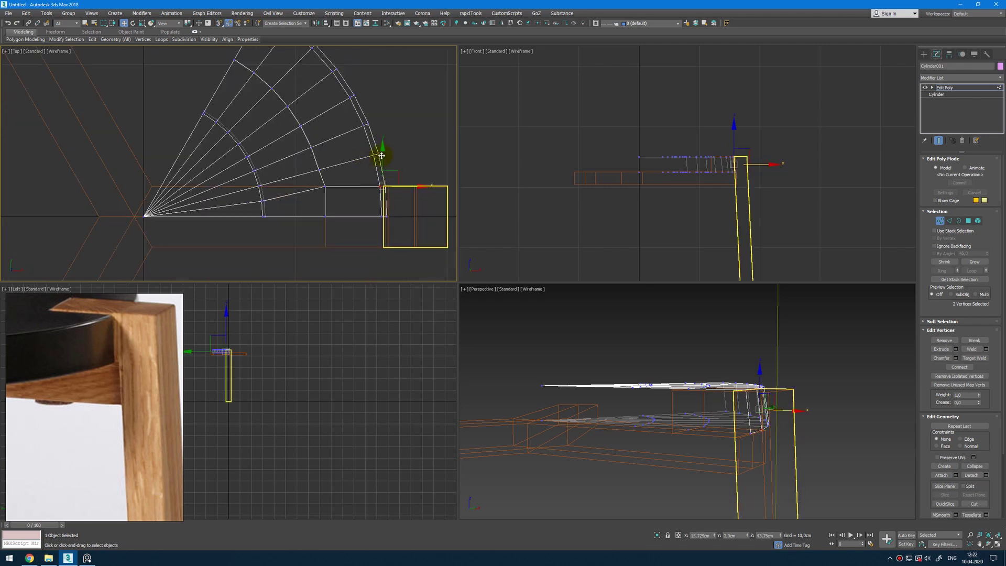
middle_click_drag(387, 182, 400, 156)
- Add a Symmetry modifier to the seat wedge and rotate its mirror plane -30 degrees about Z so the two wedges join
left_click(943, 139)
left_click(976, 79)
type("sym")
key("Return")
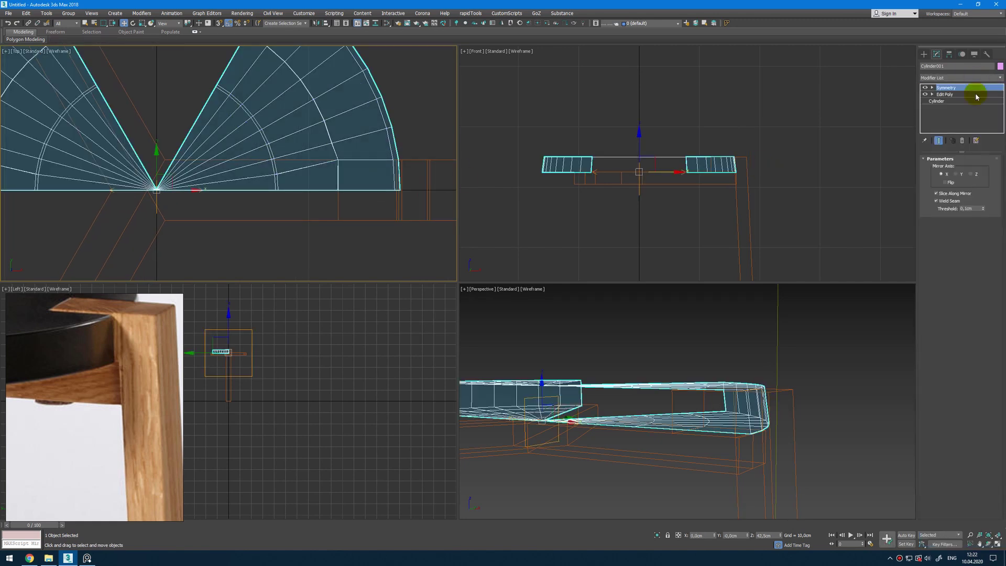
right_click(228, 24)
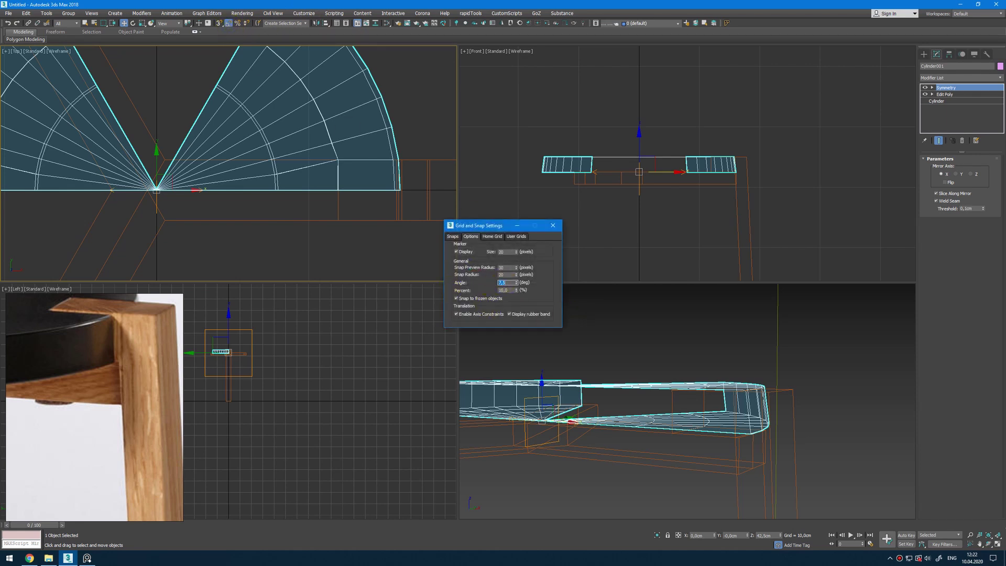
scroll(396, 252, "down", 4)
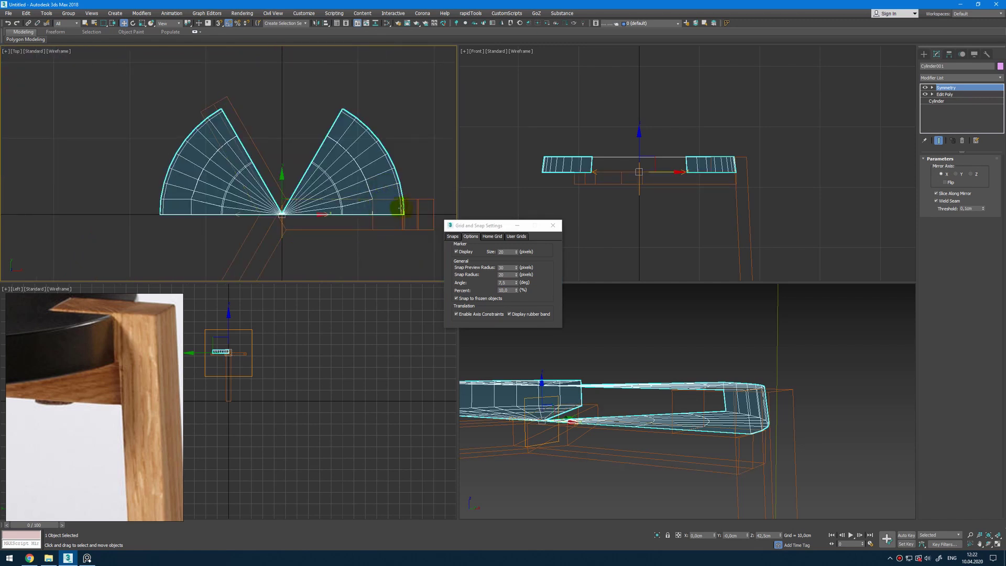
key("e")
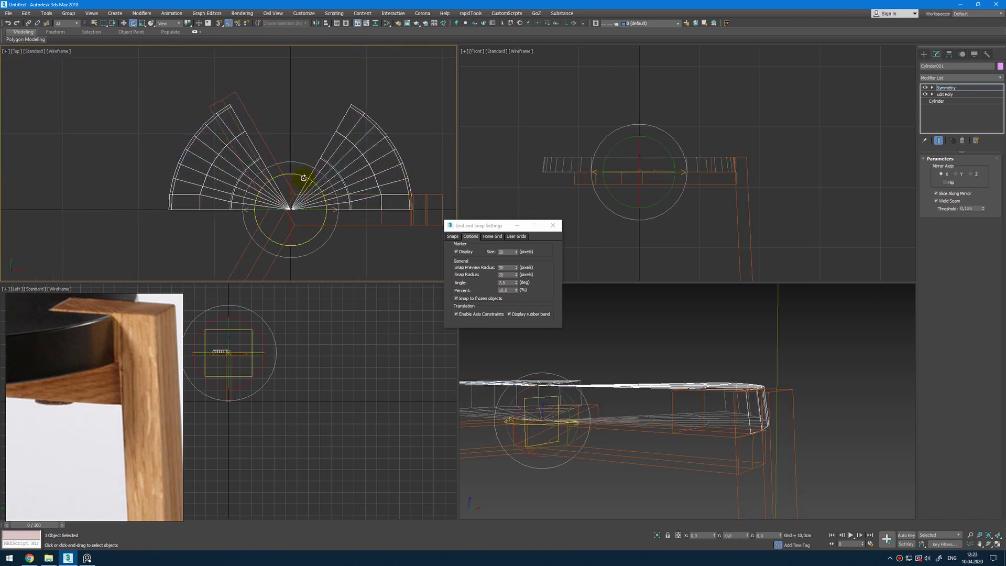
left_click_drag(308, 177, 316, 182)
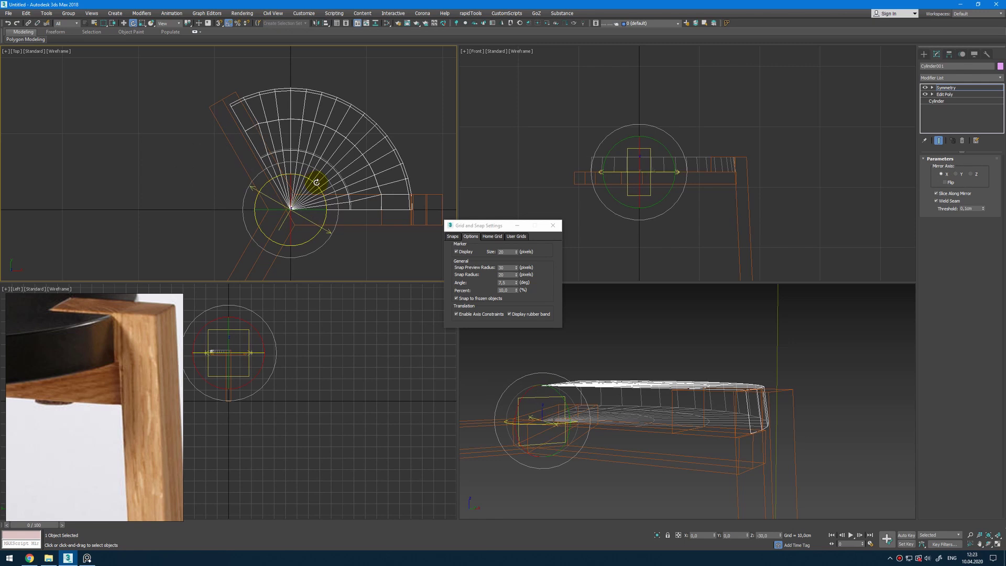
- Add a second Symmetry modifier to the seat and rotate its mirror plane about Z to extend the mirrored sector
left_click(994, 79)
type("sy")
key("Return")
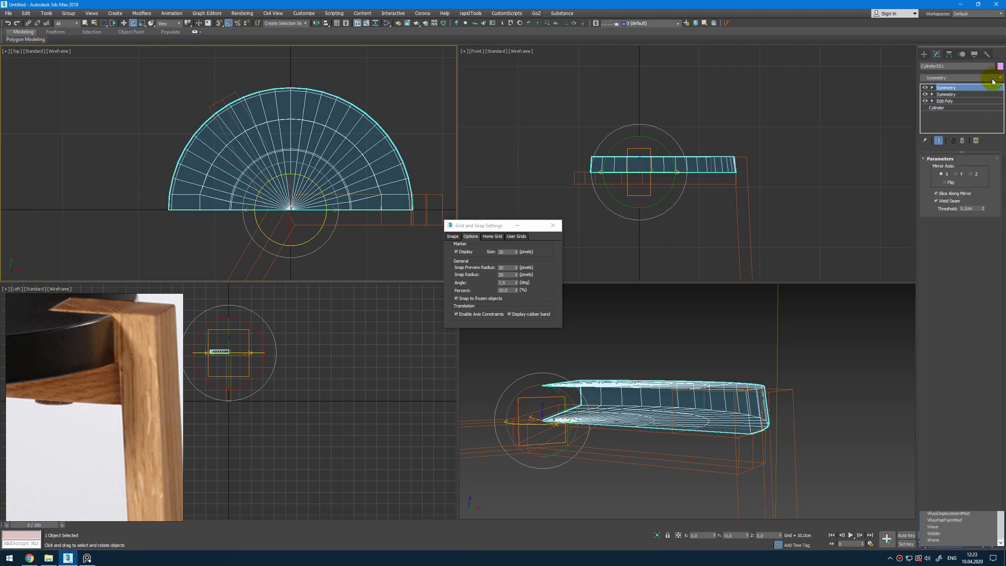
left_click_drag(319, 233, 332, 220)
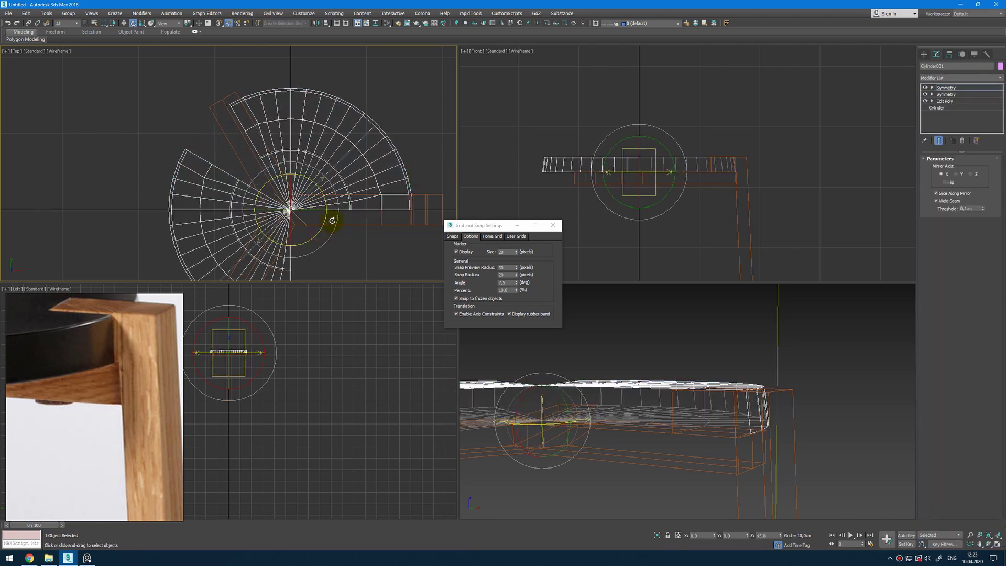
- Add a third Symmetry modifier and rotate its mirror plane about Z to complete the seat as a full disc
left_click(964, 77)
type("sy")
key("Return")
middle_click_drag(413, 143, 402, 105)
key("1")
left_click_drag(299, 198, 324, 165)
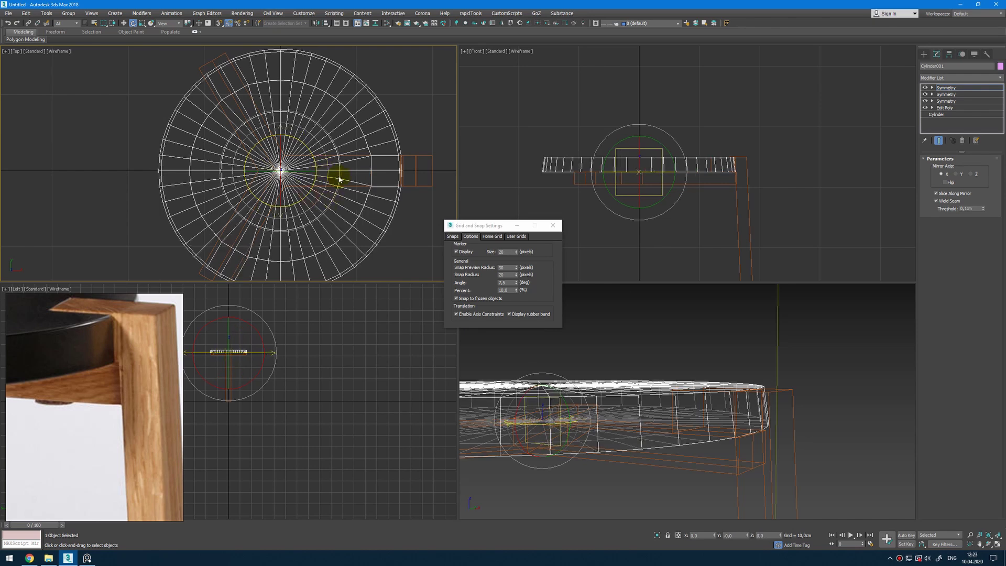
middle_click_drag(339, 179, 336, 135)
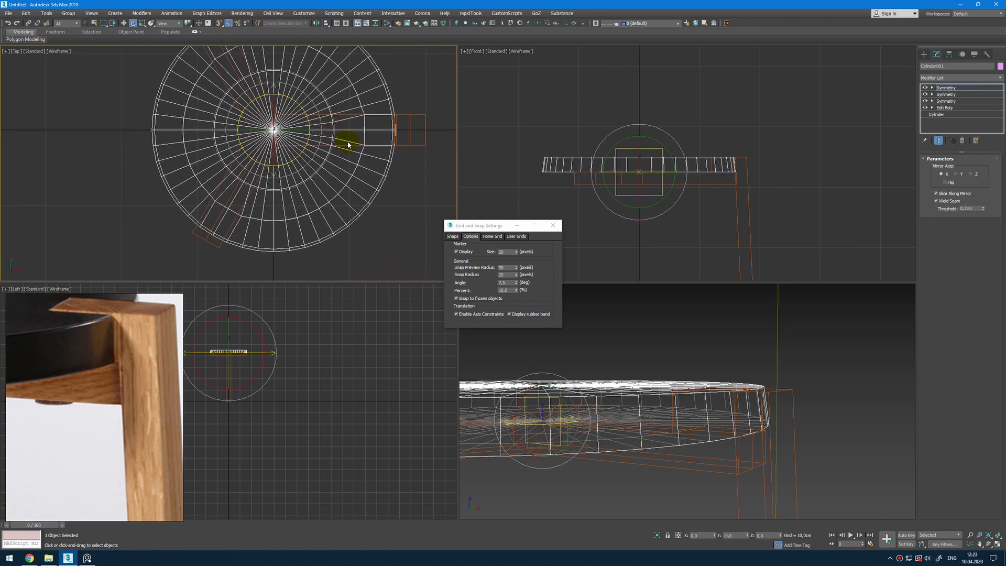
key("1")
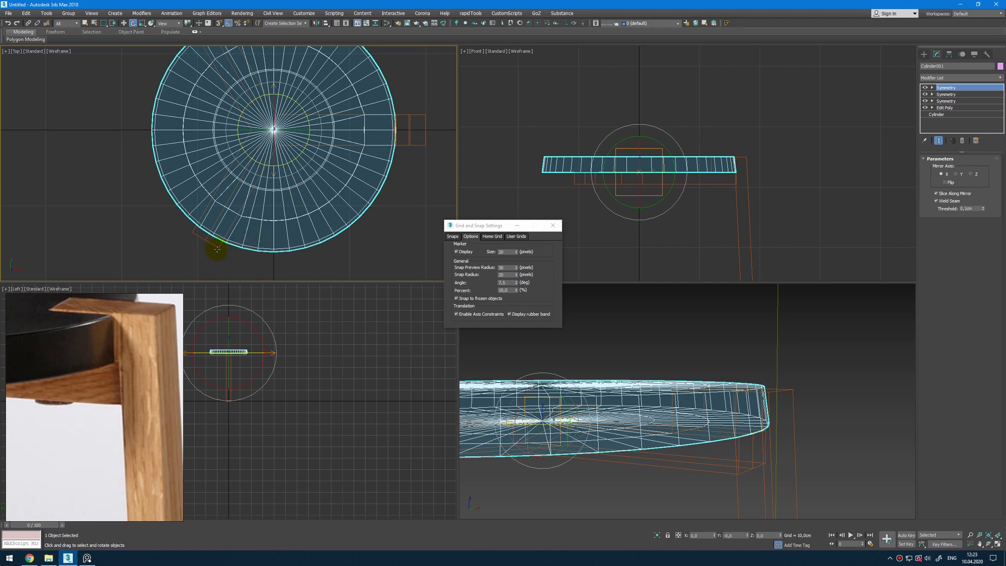
- Inspect the round seat's rim against the three-armed crossbar and leg, isolating the seat and then showing everything again
scroll(400, 164, "up", 3)
left_click(321, 177)
left_click(938, 138)
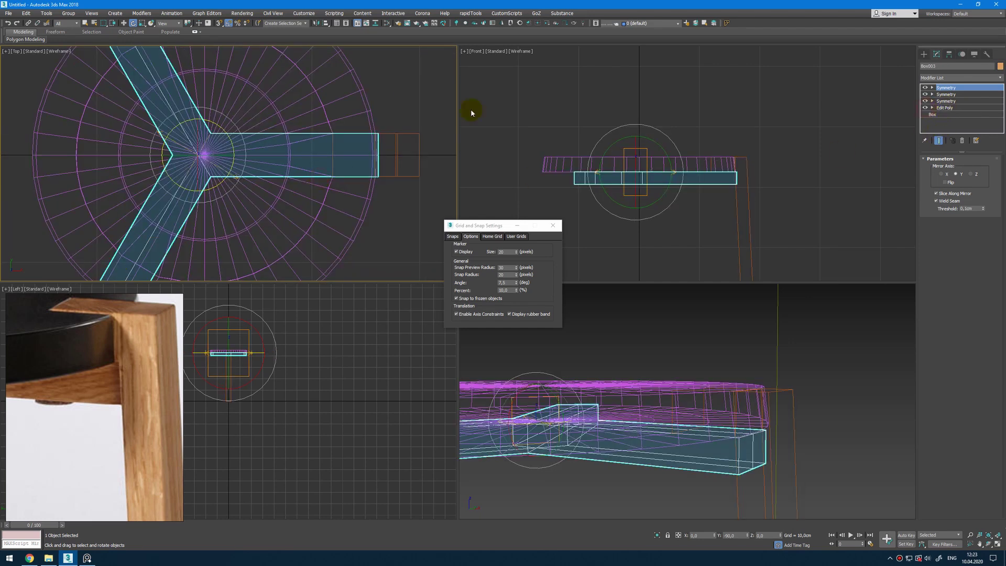
middle_click_drag(219, 119, 285, 133)
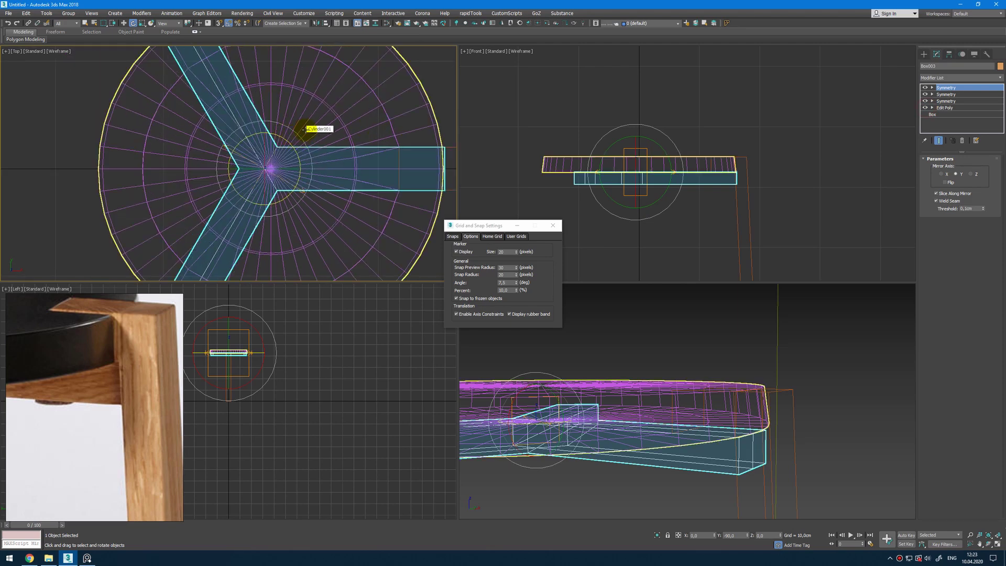
middle_click_drag(414, 117, 373, 115)
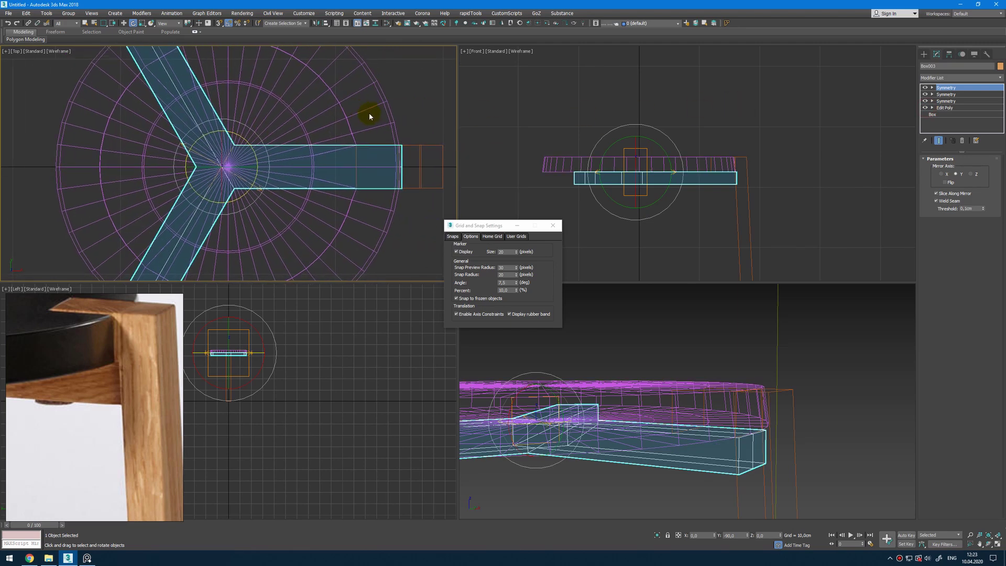
scroll(213, 189, "down", 5)
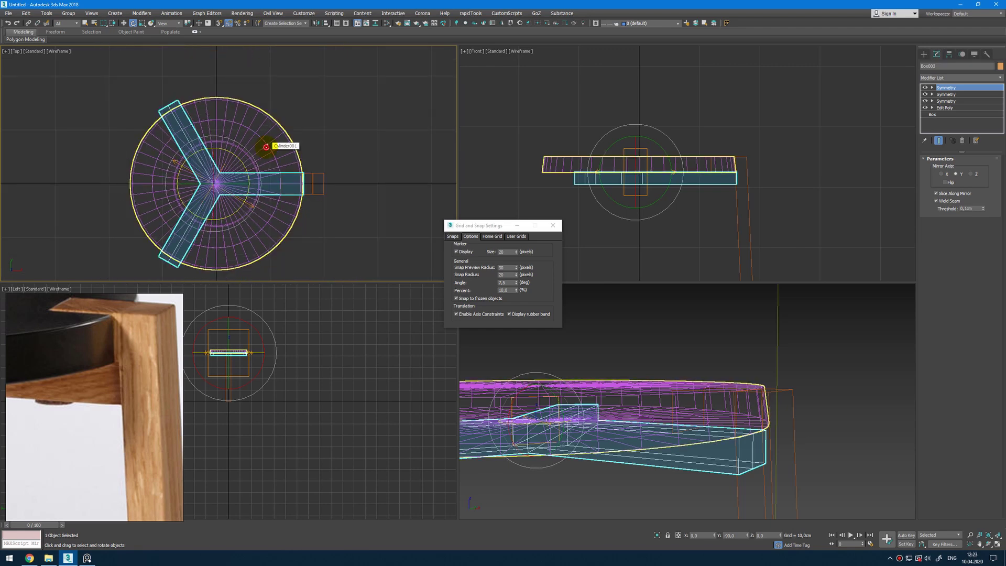
left_click(265, 146)
key("z")
scroll(254, 146, "up", 3)
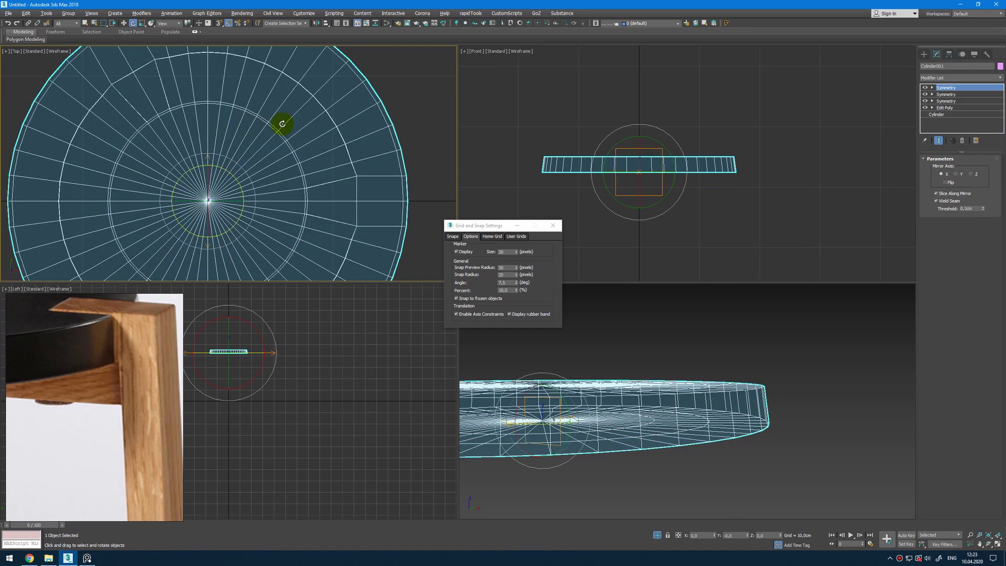
left_click(400, 97)
scroll(224, 207, "down", 4)
middle_click_drag(283, 188, 293, 142)
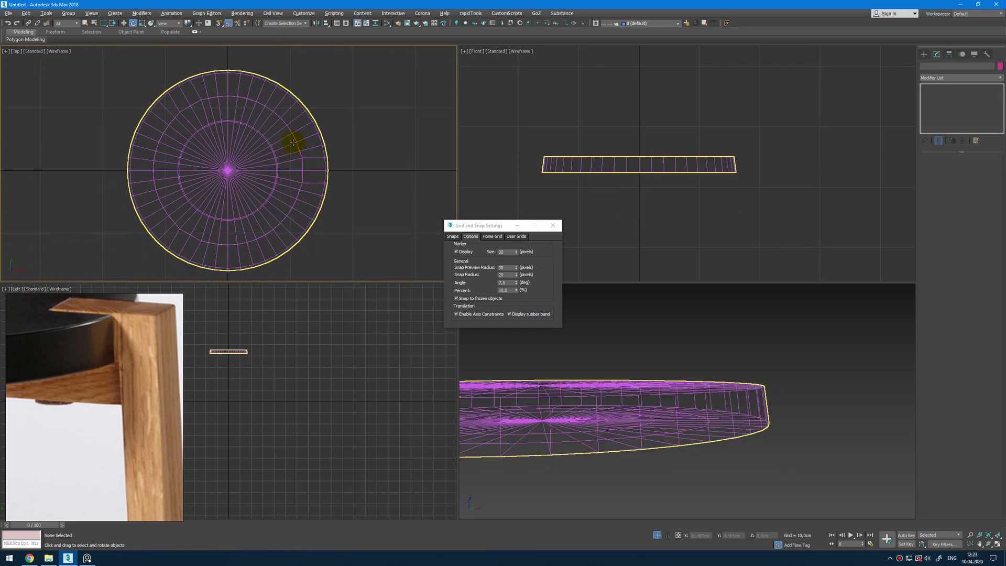
left_click(657, 535)
scroll(314, 152, "up", 4)
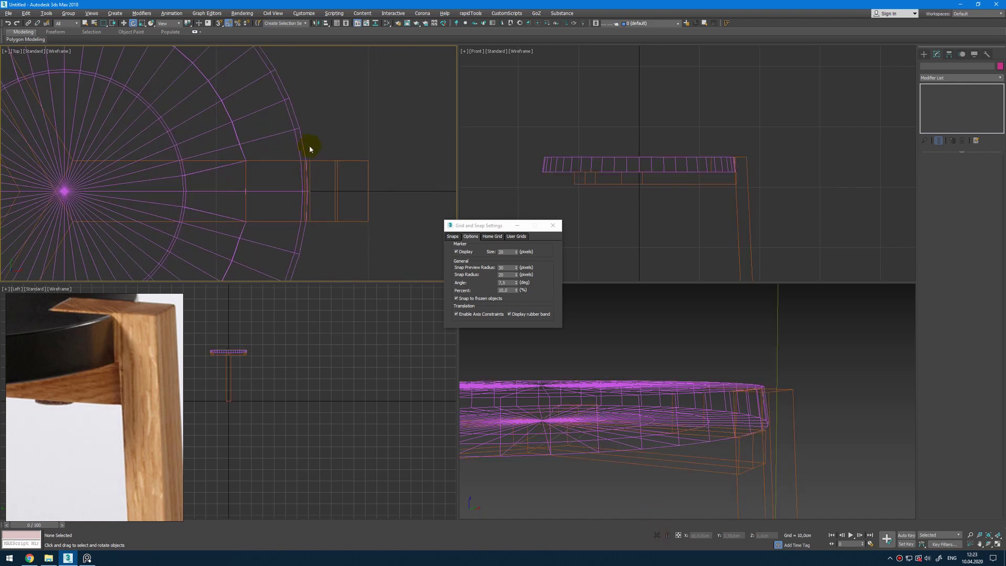
- Select the seat, close the Grid and Snap Settings, and display the perspective view shaded with edged faces
left_click(293, 165)
scroll(295, 165, "up", 4)
middle_click(658, 319)
key("alt+w")
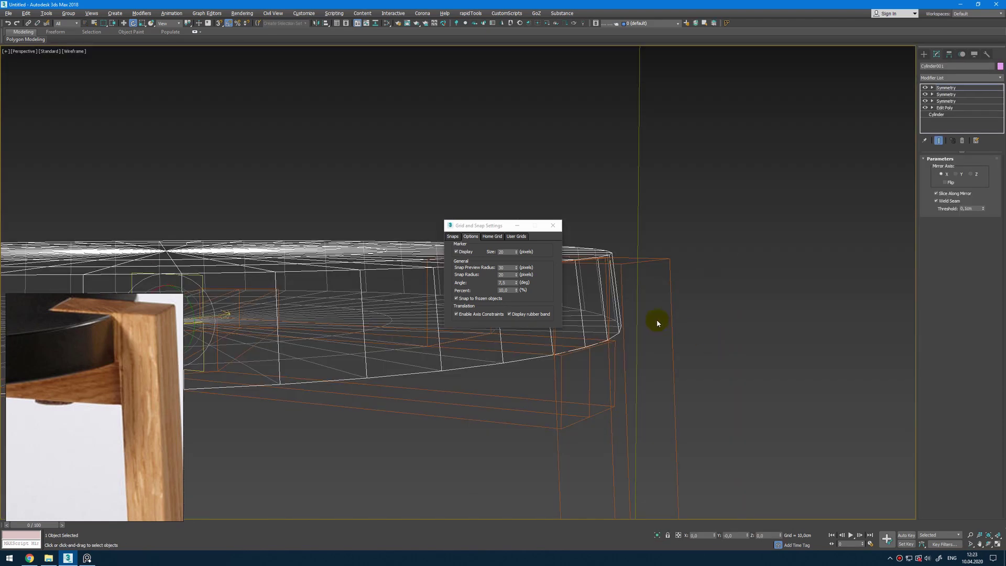
left_click_drag(511, 283, 454, 283)
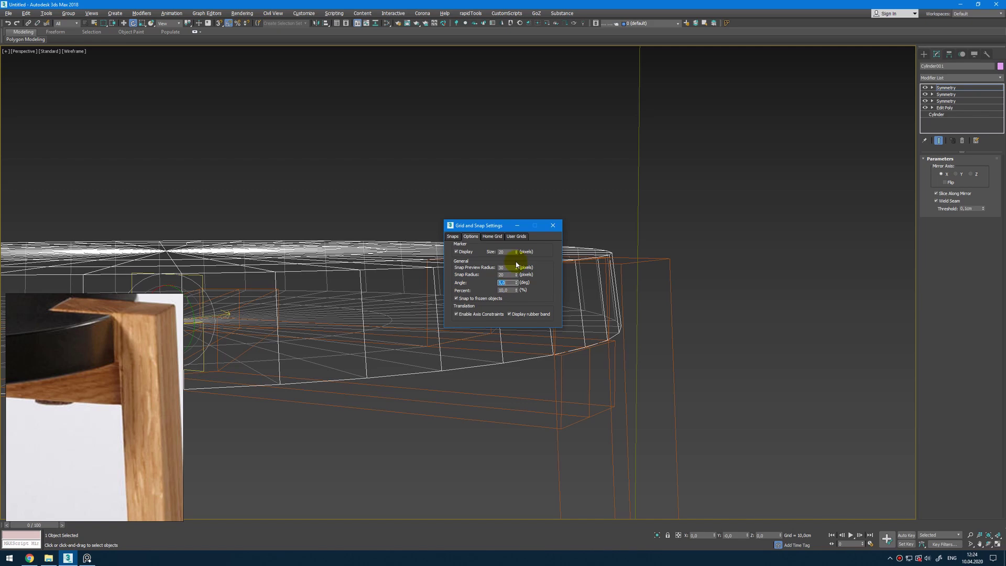
left_click(556, 228)
key("F3")
middle_click_drag(557, 236, 571, 310, "alt")
key("F4")
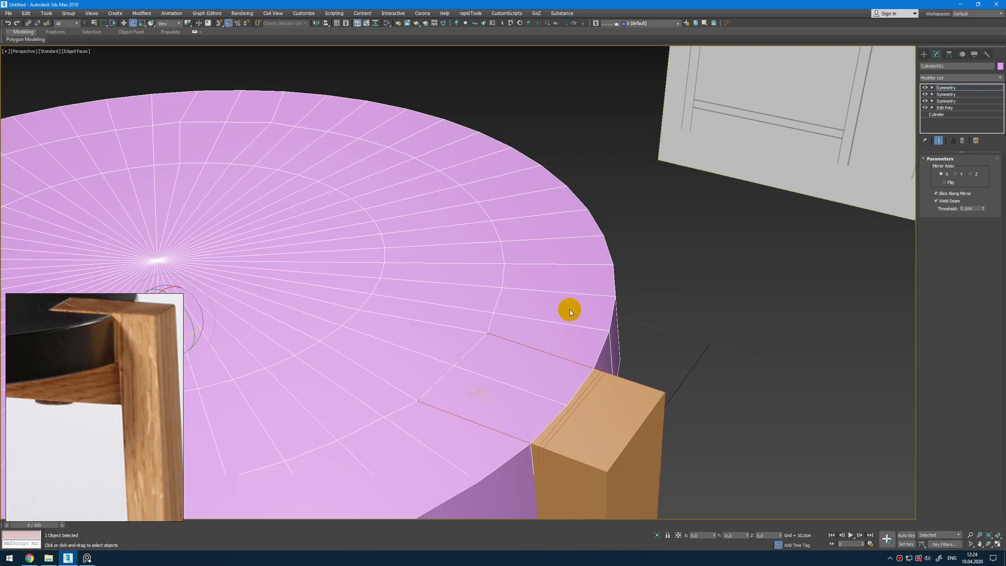
key("F4")
scroll(571, 310, "down", 5)
- In the seat's Edit Poly level, delete the wedge polygons overlapping the leg's end block to form a notch, and isolate the wedge
left_click(960, 109)
left_click(938, 140)
key("alt+w")
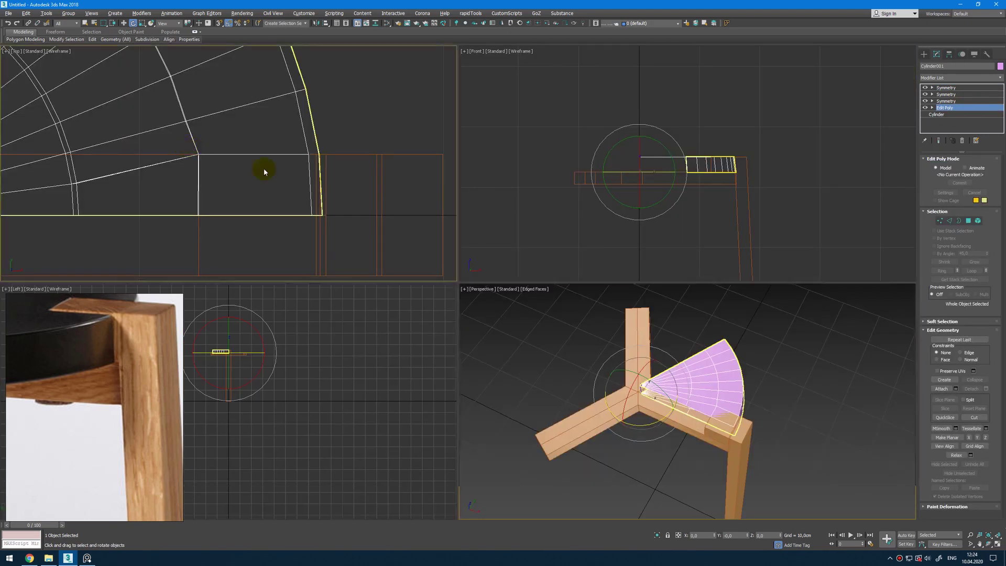
middle_click(191, 146)
key("alt+w")
middle_click_drag(389, 186, 311, 139)
key("4")
left_click_drag(366, 261, 366, 262)
key("Delete")
key("alt+w")
middle_click(678, 386)
key("alt+w")
key("alt+q")
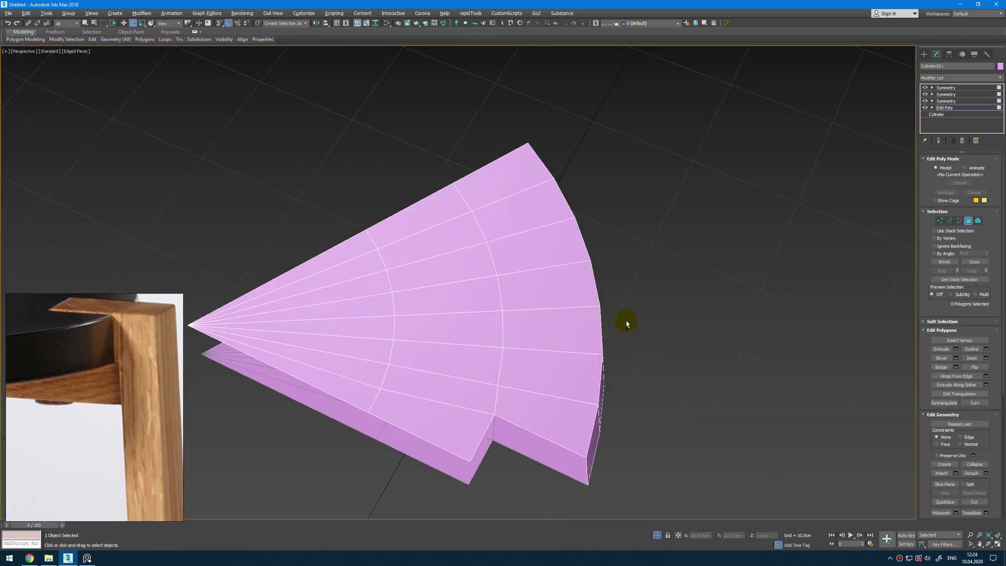
- Bridge the upper and lower edges of the notch's short inner side to close that wall
left_click(468, 351)
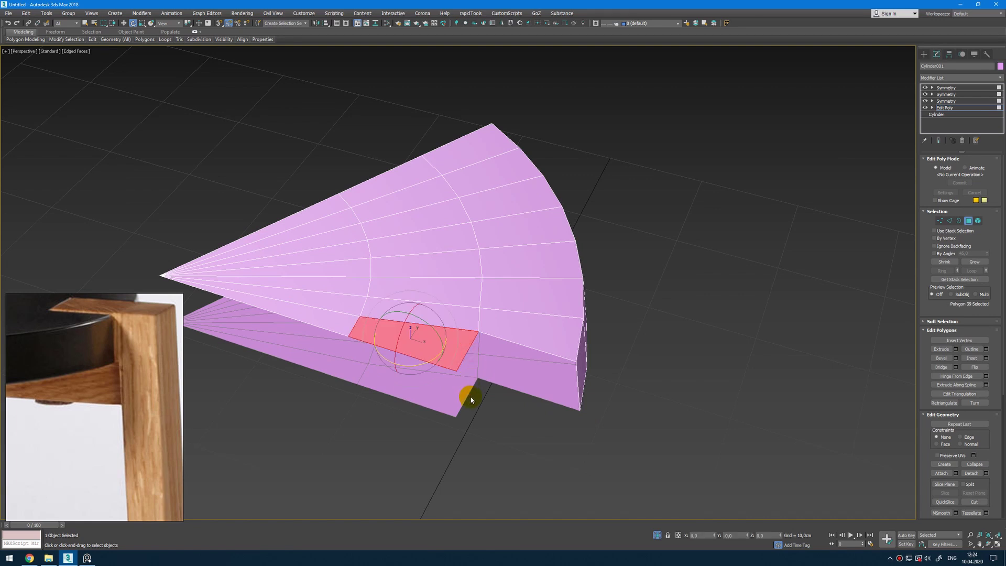
key("2")
left_click(458, 372)
left_click(470, 344)
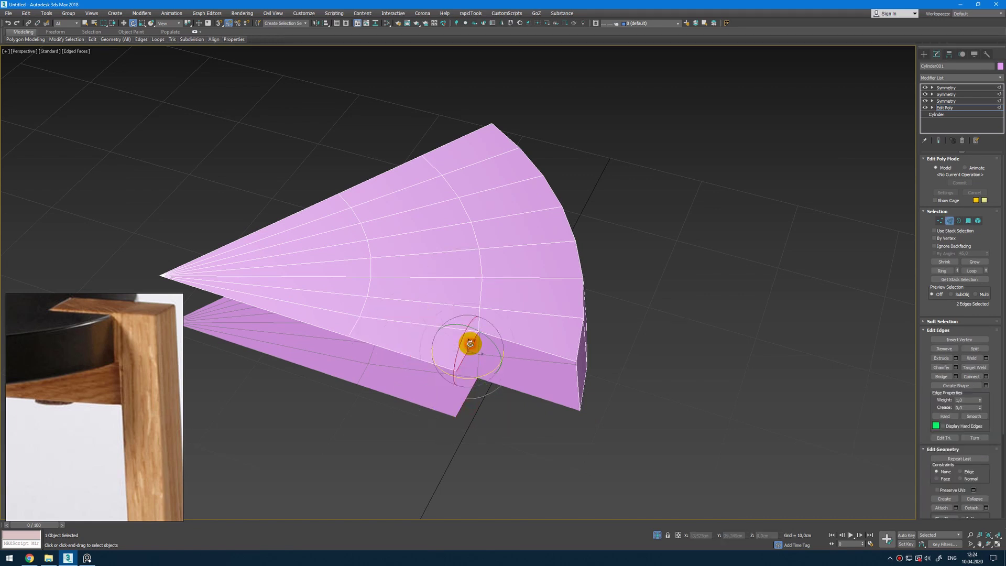
middle_click_drag(510, 375, 528, 408, "alt")
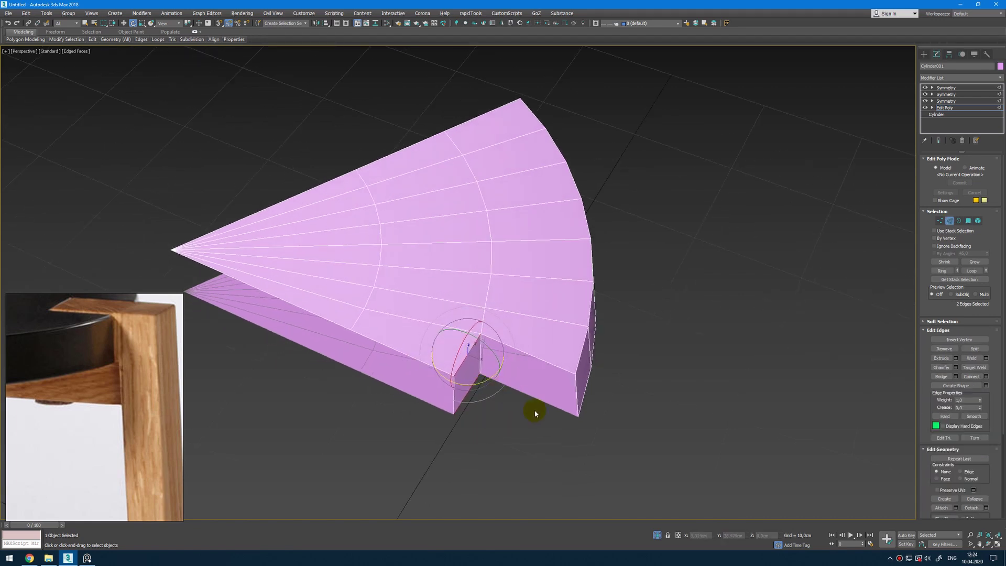
key("F3")
- Bridge the upper and lower edges along the notch's long side and check the notch against the leg block
key("F3")
mouse_move(571, 411)
middle_mouse_down("alt")
mouse_move(584, 375)
mouse_move(537, 382)
mouse_move(231, 163)
middle_mouse_up("alt")
key("t")
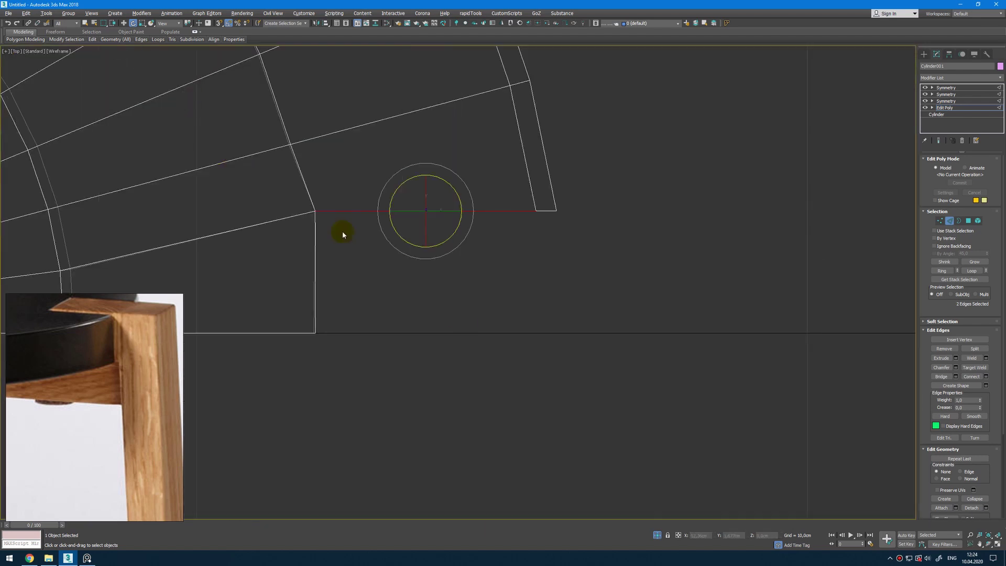
left_click(656, 537)
key("alt+w")
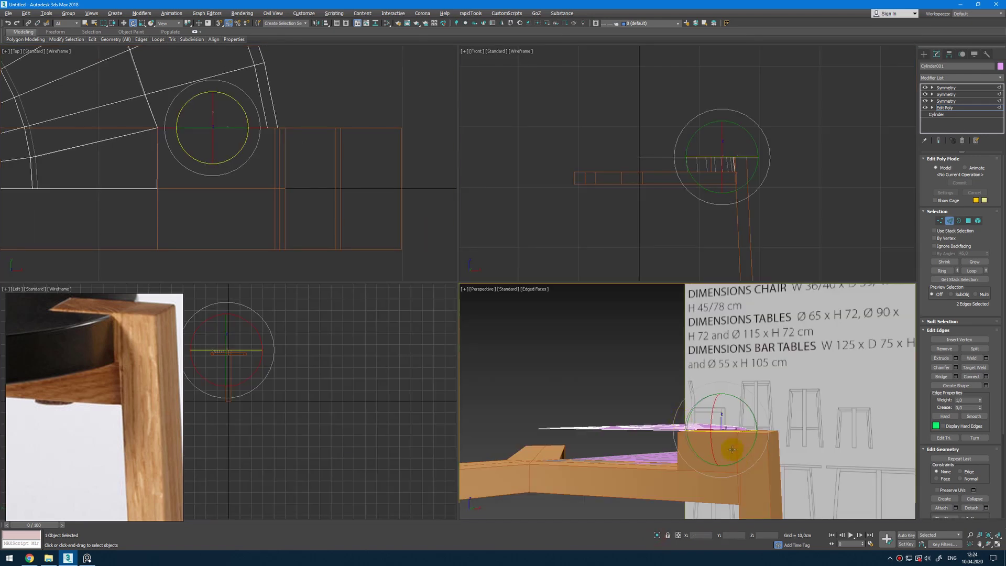
right_click(742, 453)
key("alt+w")
middle_click_drag(619, 330, 558, 375, "alt")
key("alt+q")
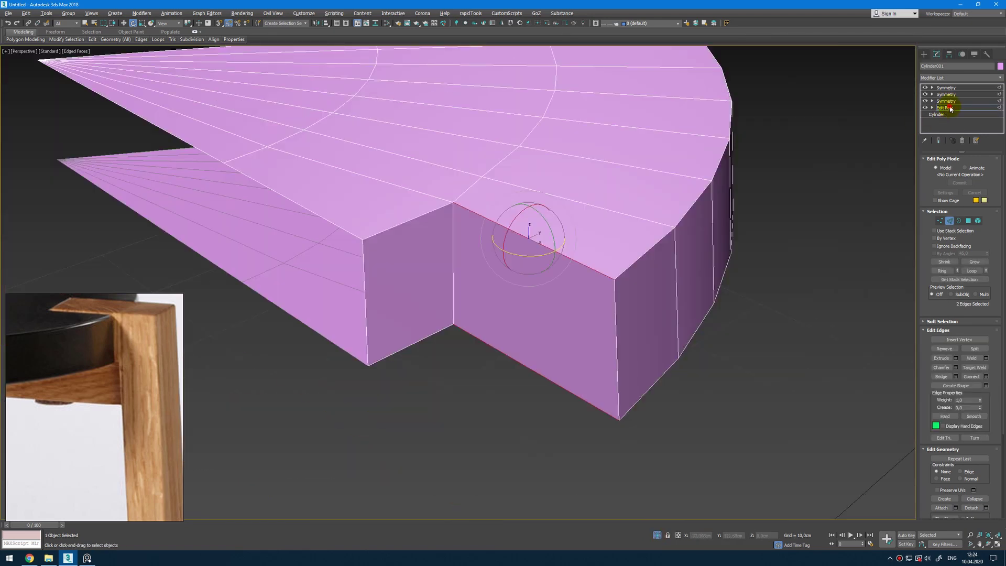
- Add a TurboSmooth modifier above the seat's Symmetry modifiers and set it to 2 iterations
left_click(973, 87)
left_click(984, 77)
type("tu")
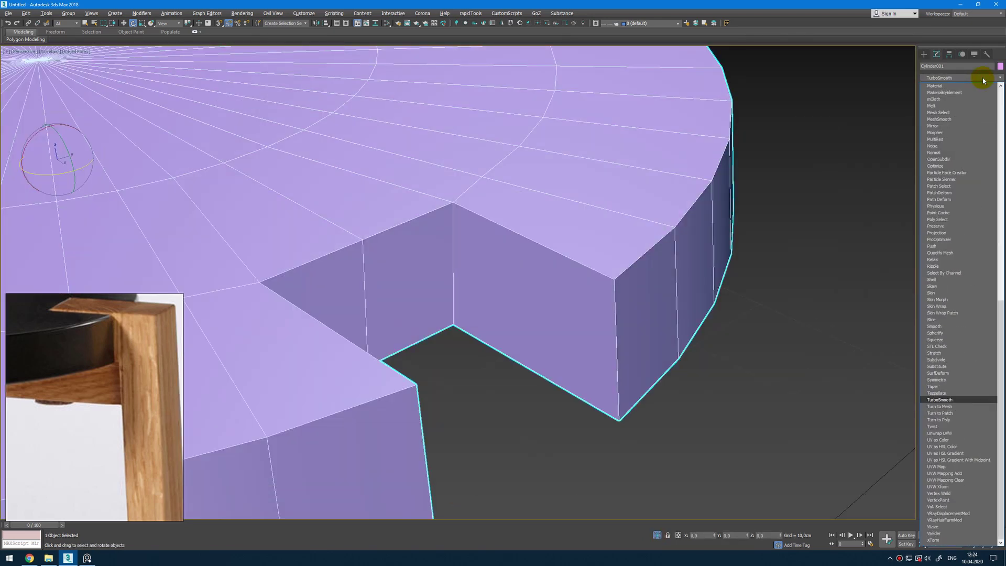
key("Return")
scroll(585, 268, "down", 10)
scroll(557, 261, "up", 10)
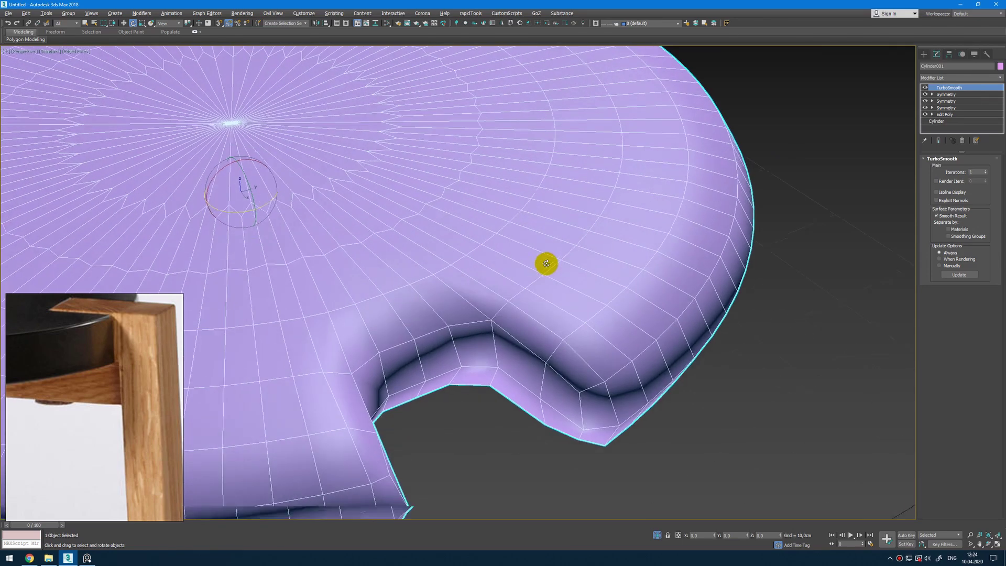
left_click(986, 171)
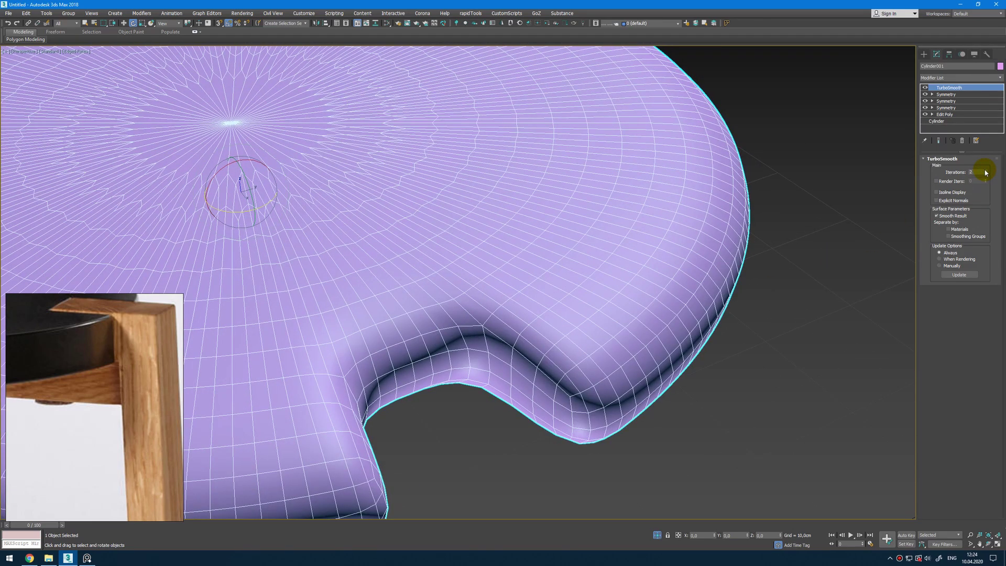
- Compare the wedge's Edit Poly mesh with the smoothed end result and examine the faces around the notch
left_click(951, 118)
left_click(542, 357)
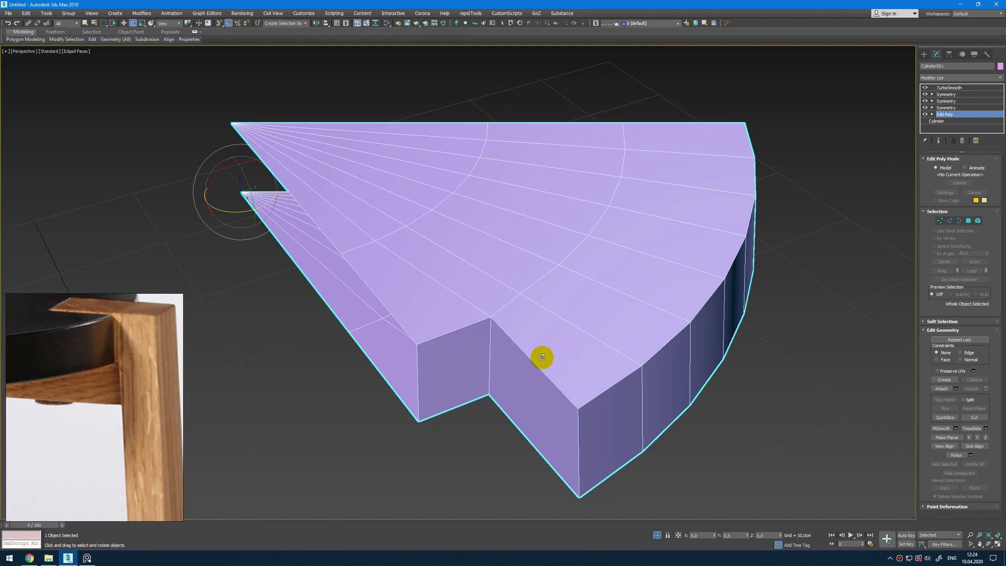
key("grave")
key("grave")
key("grave")
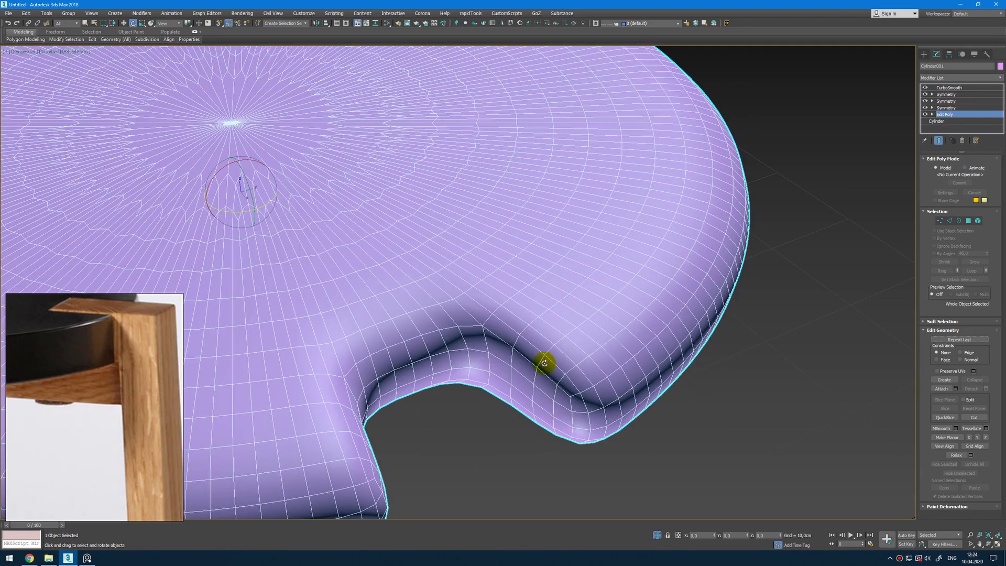
key("grave")
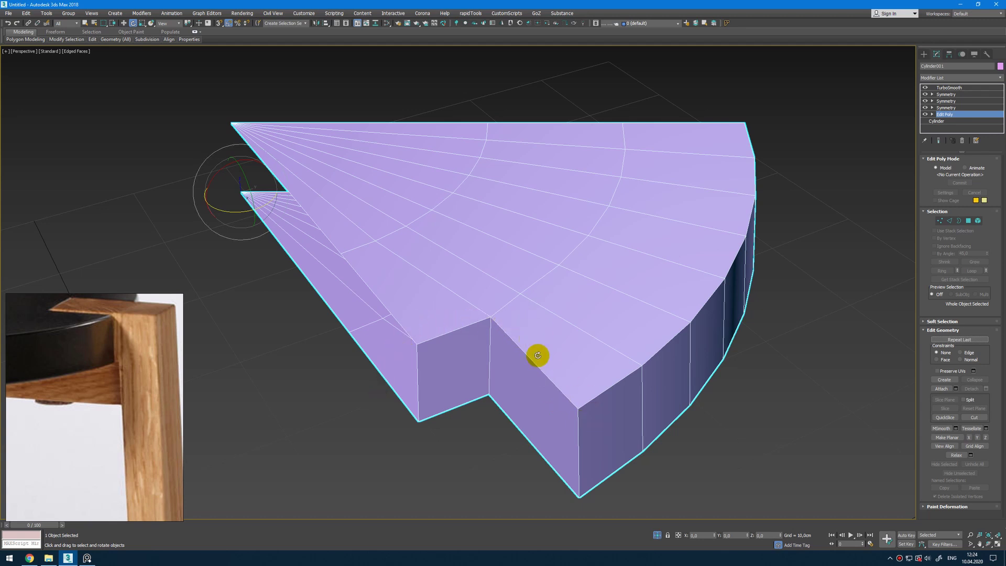
key("4")
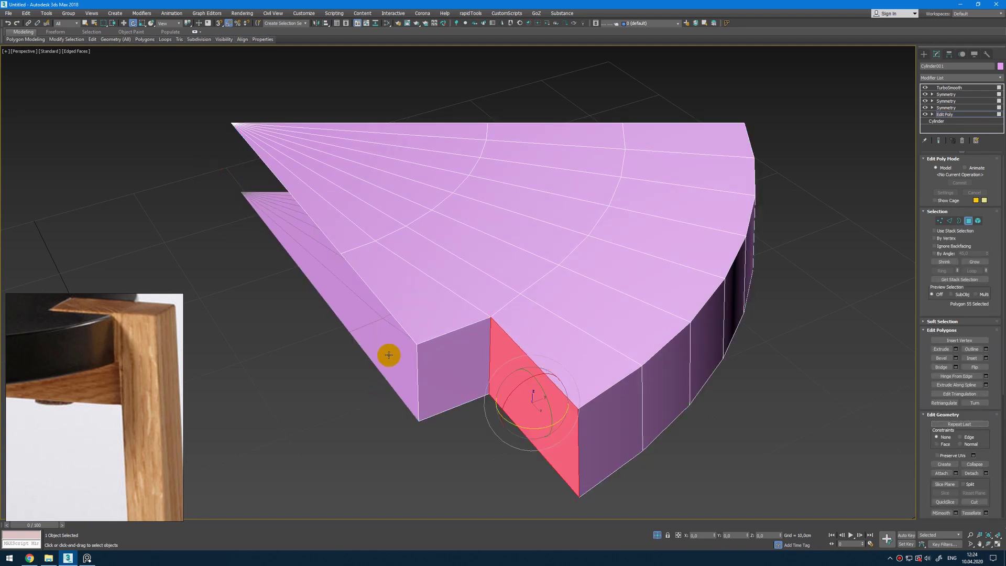
left_click(546, 351)
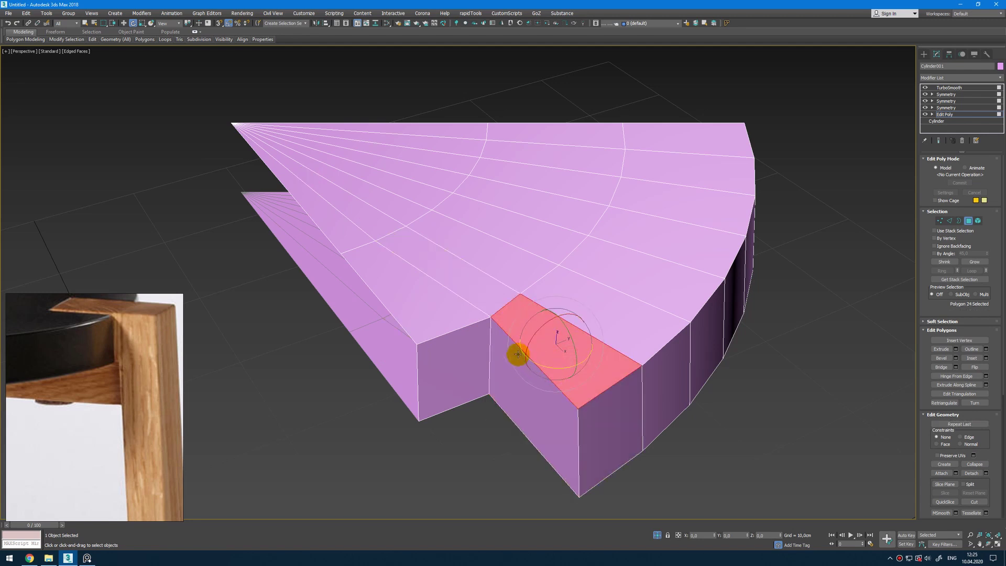
- Chamfer the vertical edge at the notch's inner corner with one segment and a small amount
key("2")
left_click(489, 330)
scroll(493, 333, "up", 6)
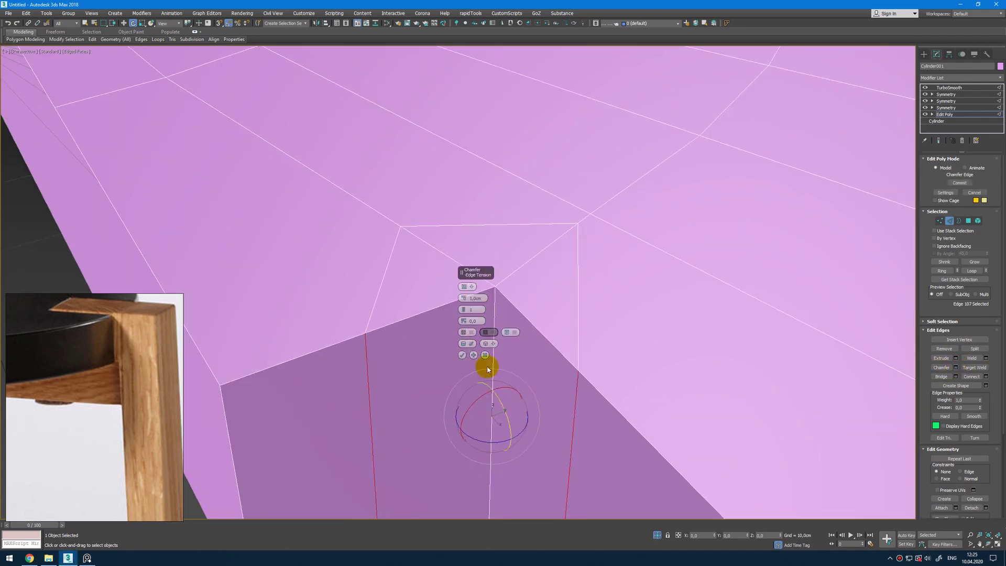
left_click_drag(468, 303, 463, 301)
scroll(615, 339, "down", 4)
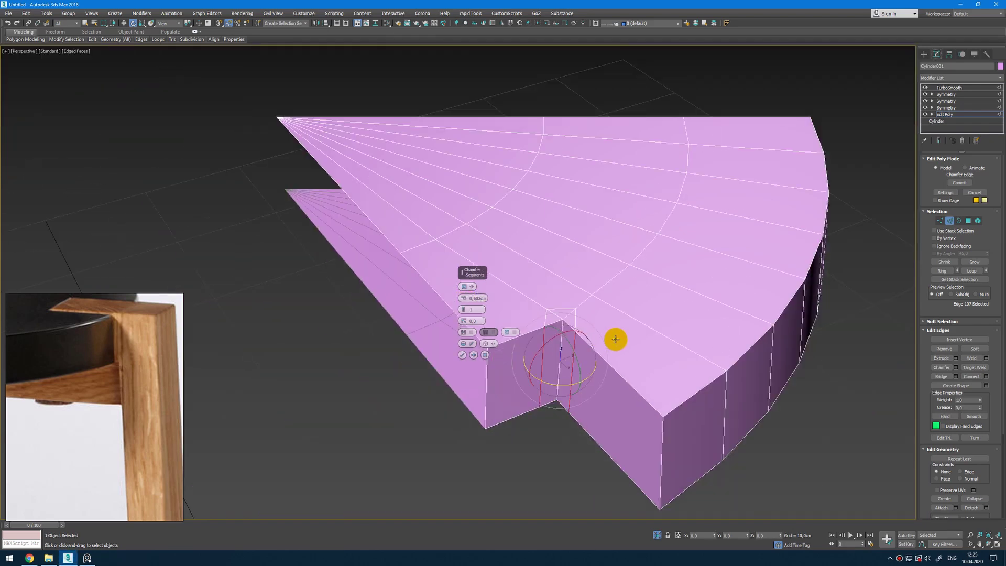
middle_click_drag(616, 339, 595, 341, "alt")
scroll(592, 341, "up", 3)
middle_click_drag(617, 304, 625, 303, "alt")
left_click_drag(464, 296, 465, 297)
left_click(467, 344)
left_click(464, 355)
- Cut support edges across the wedge's top face, parallel to both sides of the notch
middle_click_drag(588, 348, 549, 285)
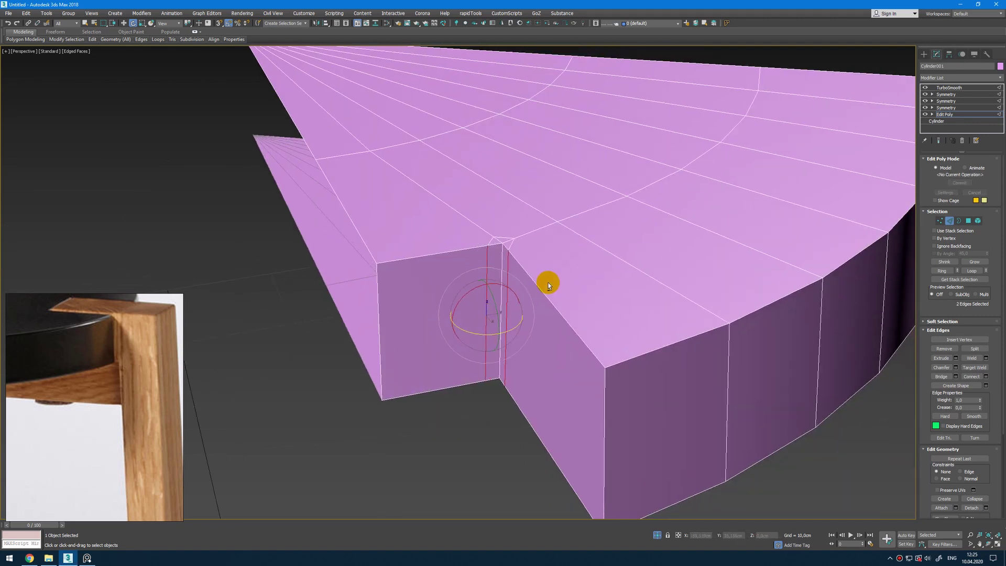
key("1")
key("alt+c")
left_click(514, 239)
middle_click_drag(515, 238, 528, 281, "alt")
key("t")
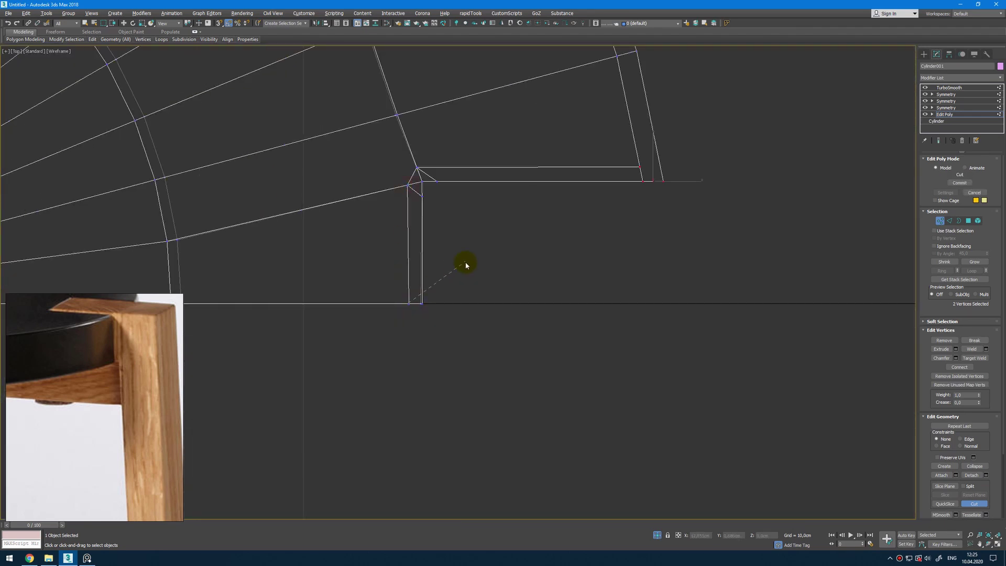
key("alt+w")
- Cut matching support edges parallel to both notch sides on the wedge's underside
right_click(735, 377)
key("alt+w")
middle_click_drag(734, 377, 690, 278, "alt")
middle_click_drag(618, 229, 647, 63)
left_click(400, 257)
left_click(315, 138)
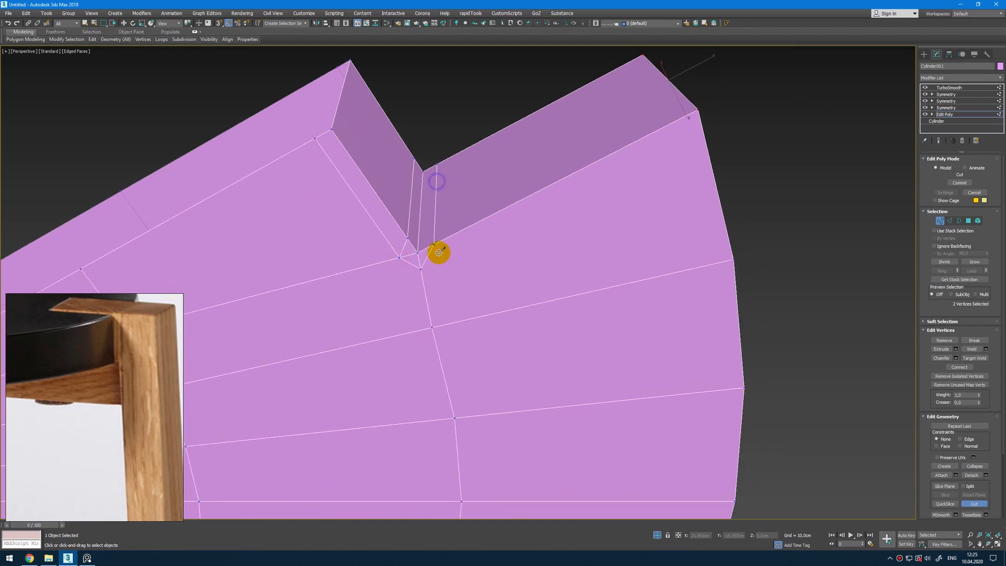
left_click(421, 270)
- Remove the short leftover edges at the notch's inner corner on the wedge's top and underside
key("2")
left_click(427, 254)
left_click(403, 249, "ctrl")
middle_click_drag(446, 254, 443, 378, "alt")
left_click(421, 199, "ctrl")
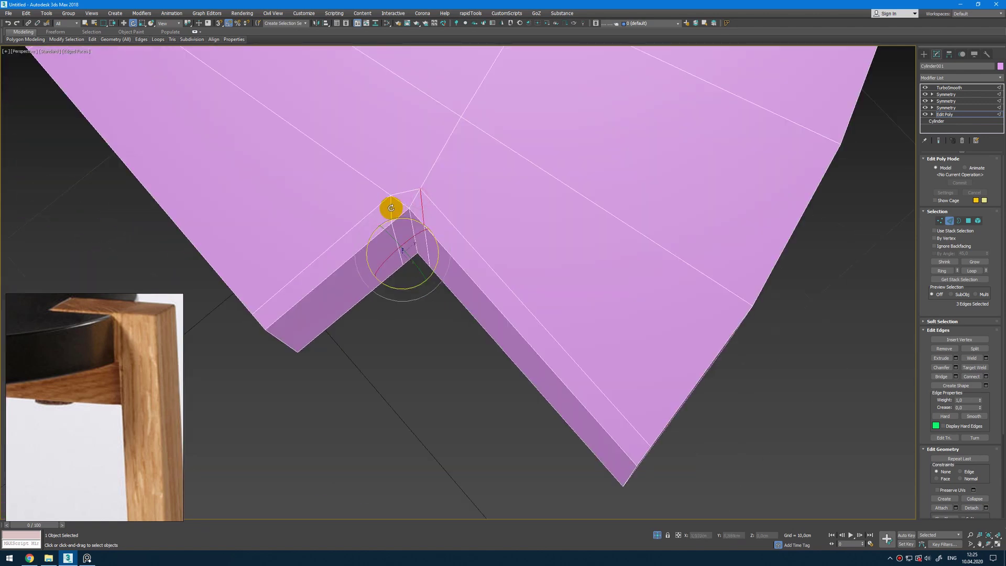
key("w")
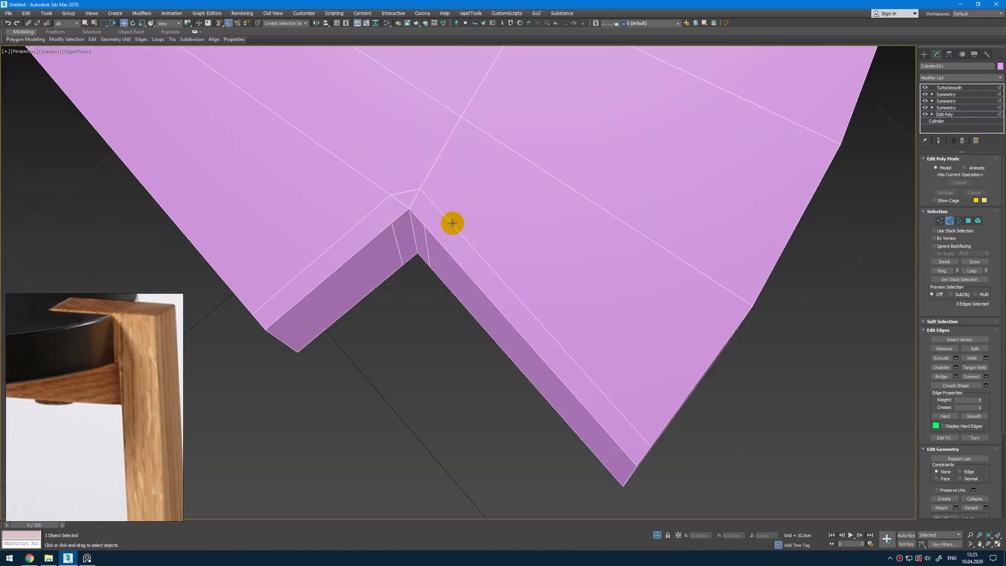
left_click(407, 210, "alt")
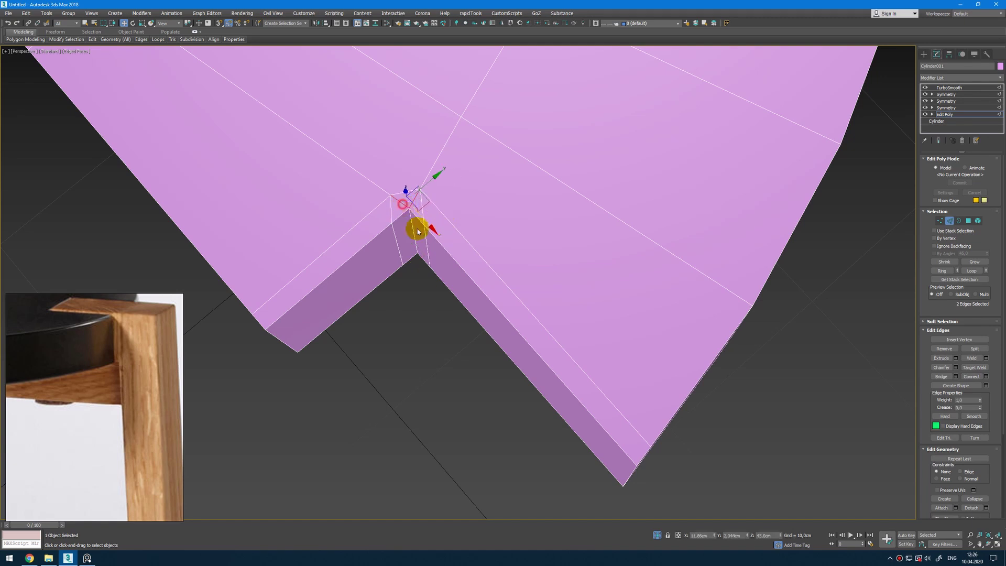
middle_click_drag(407, 211, 409, 292, "alt")
left_click(405, 294, "ctrl")
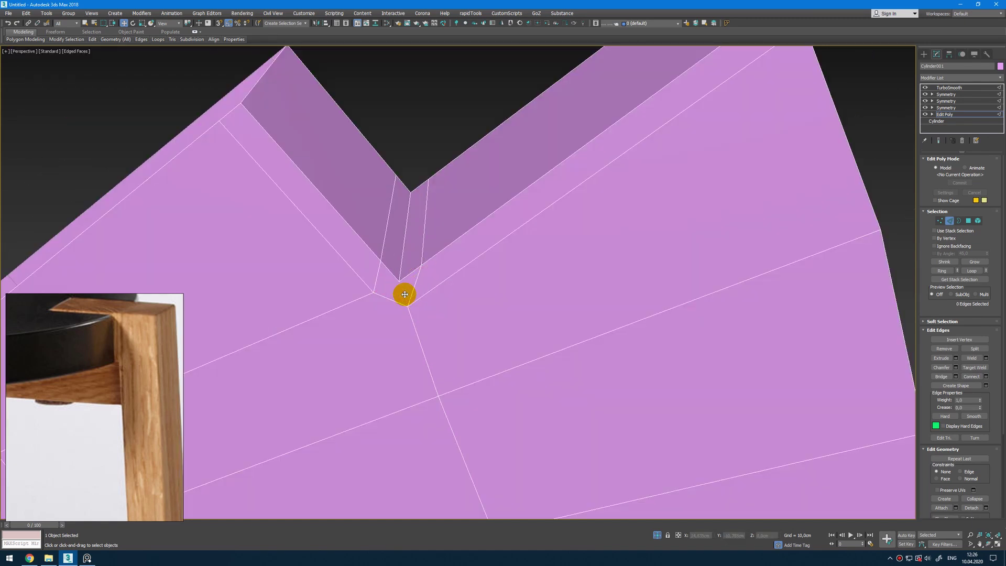
- Examine the edge flow on the wedge's top face around the notch corner and along the arcs
scroll(405, 294, "down", 6)
middle_click_drag(482, 110, 523, 367, "alt")
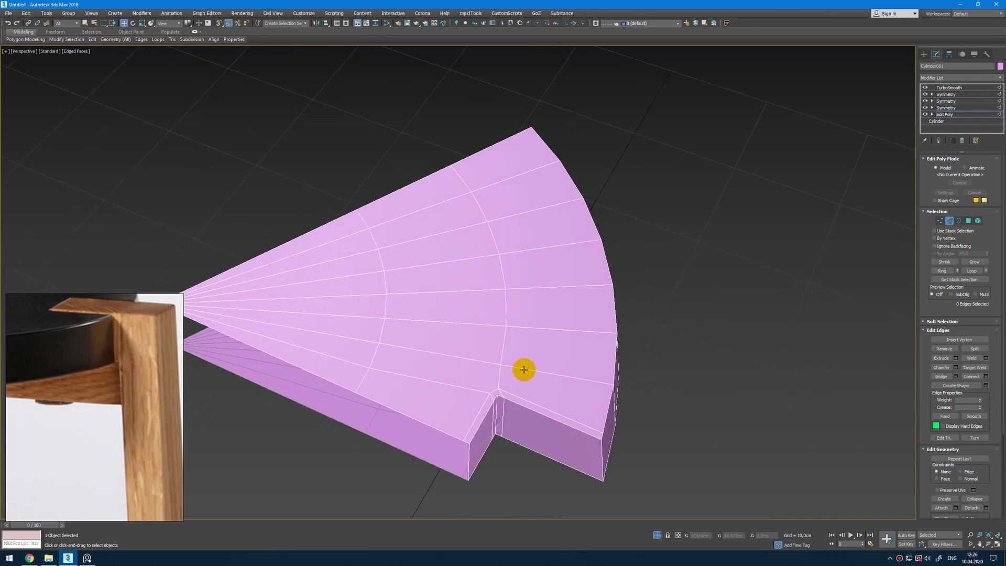
scroll(524, 367, "up", 4)
key("1")
middle_click_drag(456, 439, 484, 388, "alt")
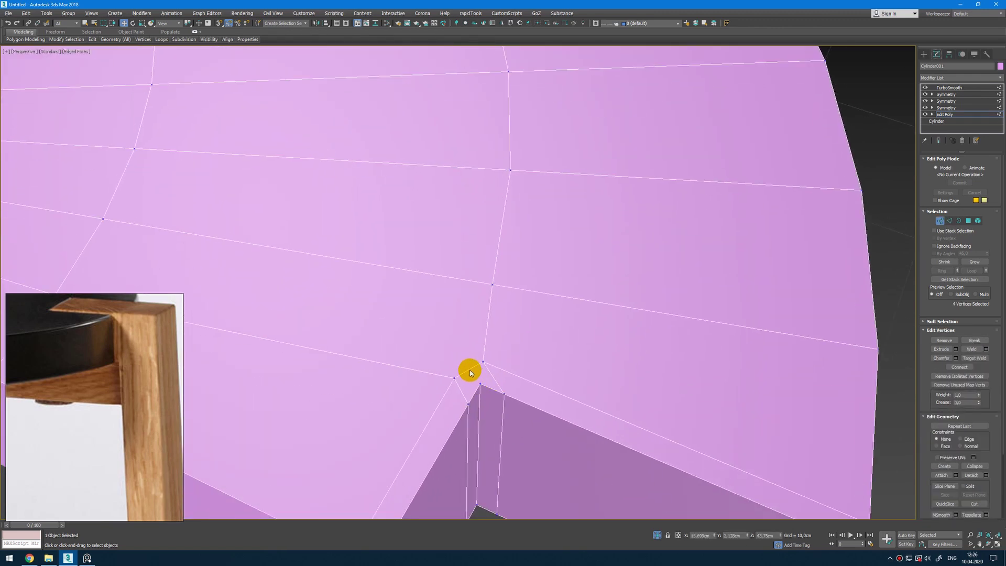
scroll(482, 374, "down", 4)
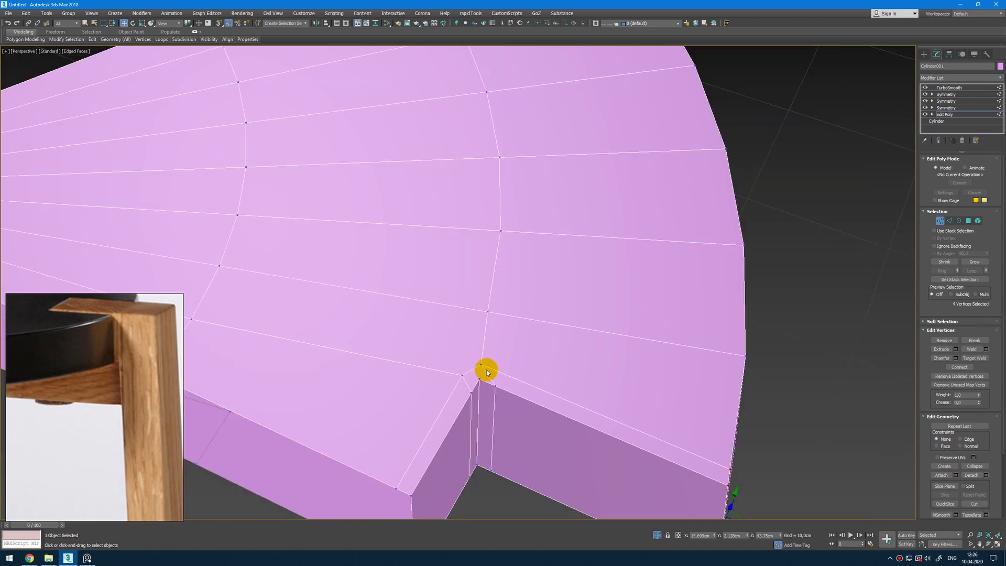
scroll(509, 364, "up", 3)
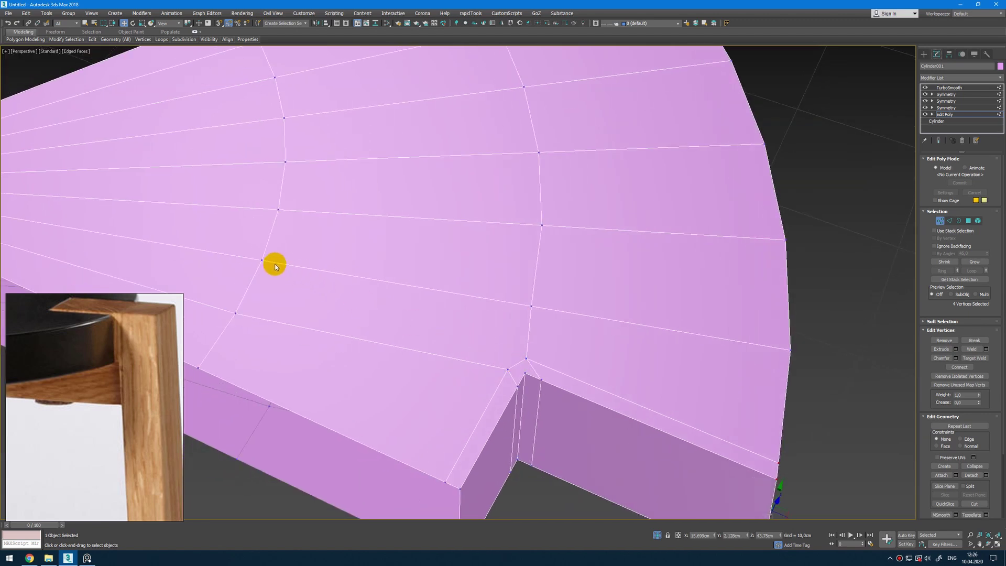
scroll(325, 270, "down", 2)
scroll(326, 269, "down", 3)
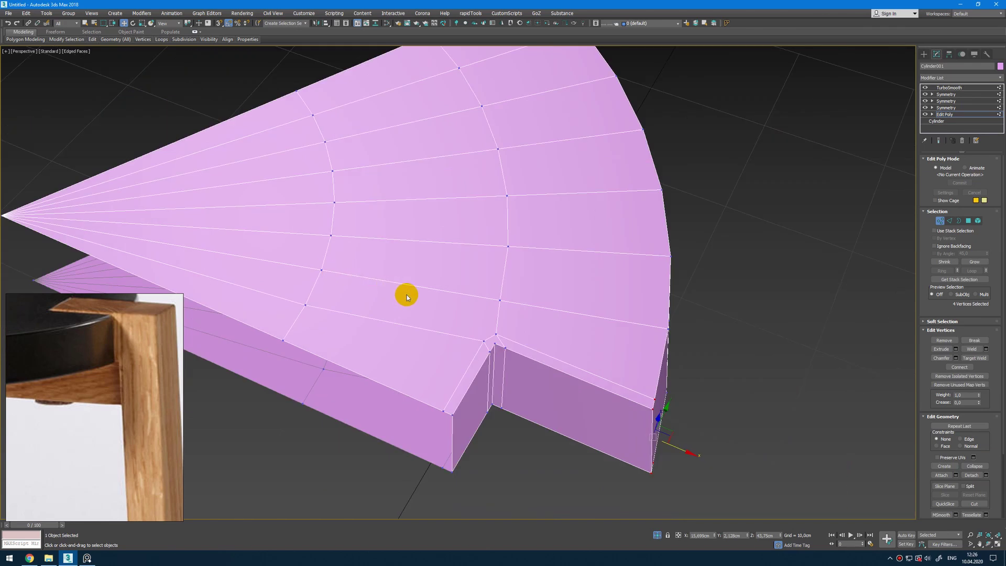
- Try to connect the radial edges between the two arcs on both the top and underside with one segment
middle_click_drag(403, 291, 455, 261, "alt")
key("2")
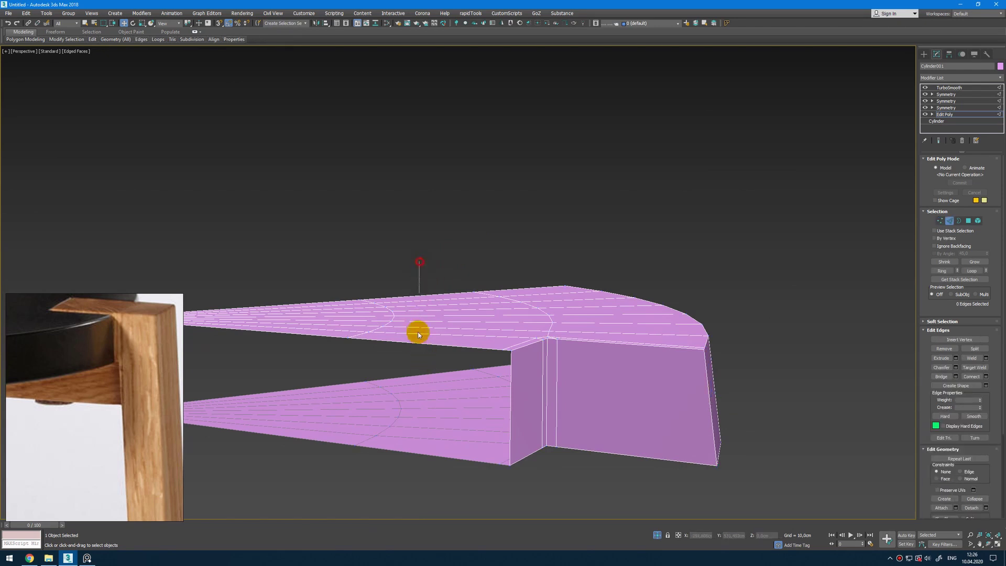
left_click_drag(416, 350, 427, 479)
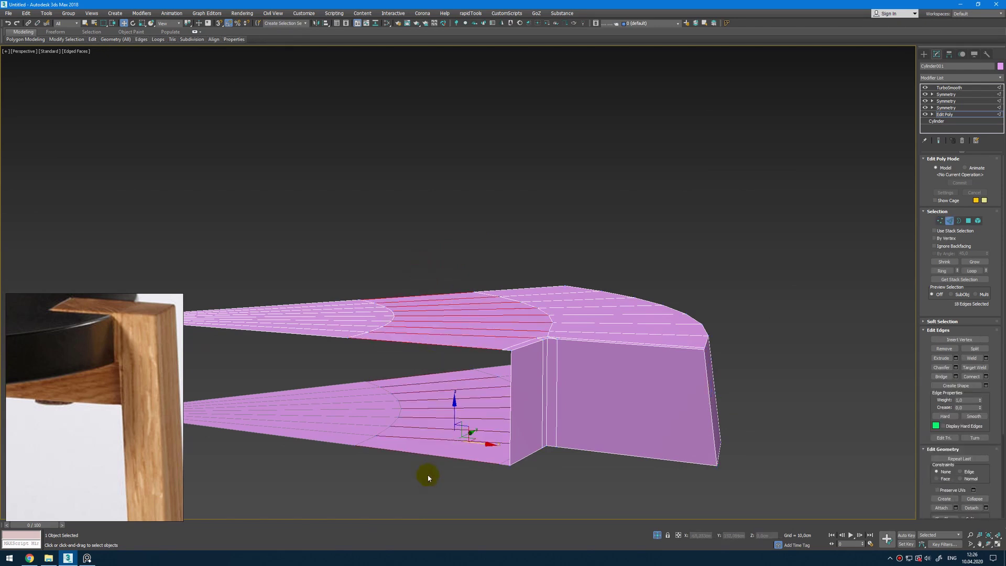
right_click(441, 398)
left_click(374, 426)
middle_click_drag(506, 382, 506, 411, "alt")
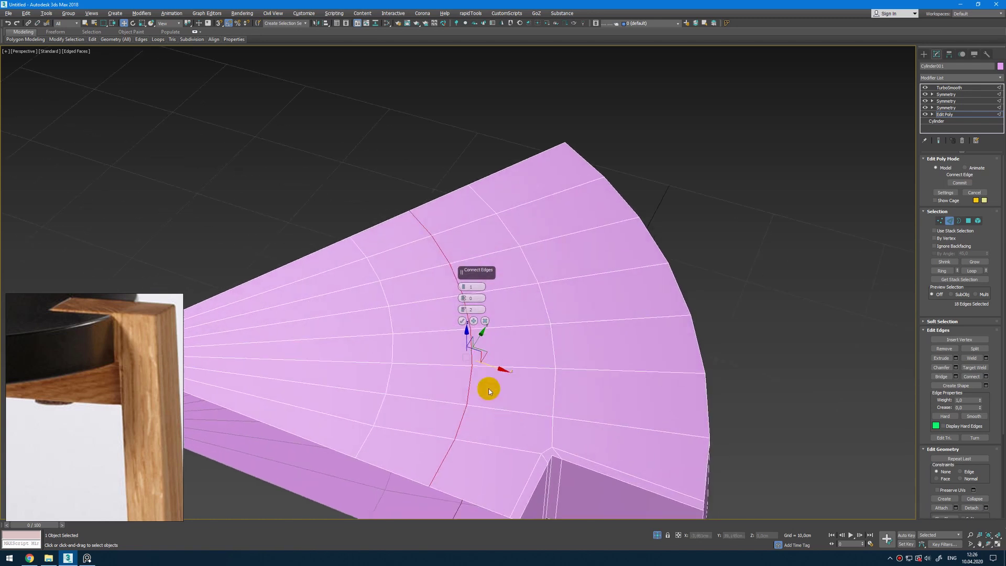
key("t")
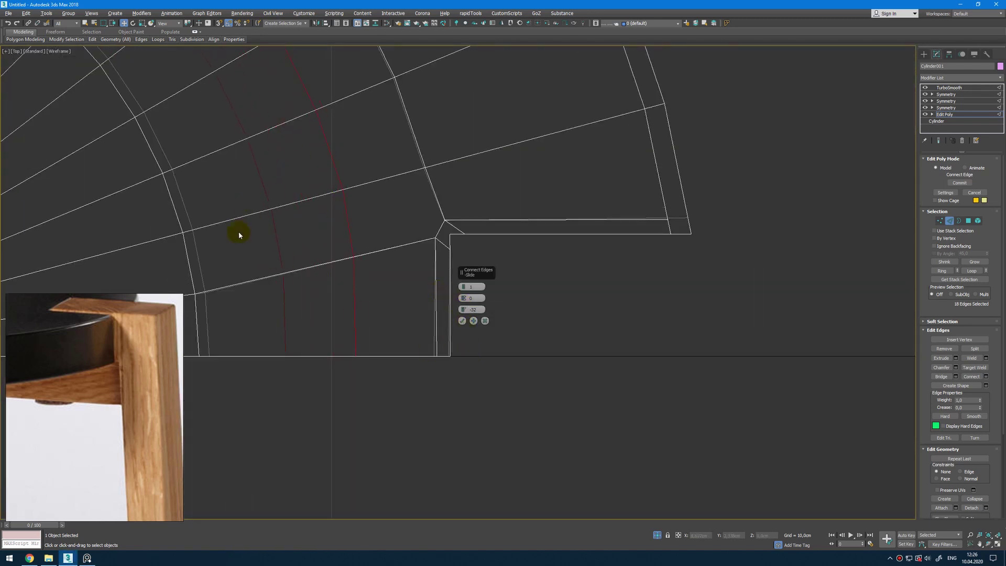
key("alt+w")
middle_click(759, 469)
key("alt+w")
- Connect only the top face's radial edges with one segment, sliding the new loop toward the notch
middle_click_drag(758, 468, 511, 385, "alt")
left_click_drag(512, 419, 524, 342, "alt")
middle_click_drag(524, 342, 526, 383, "alt")
left_click_drag(465, 310, 475, 310)
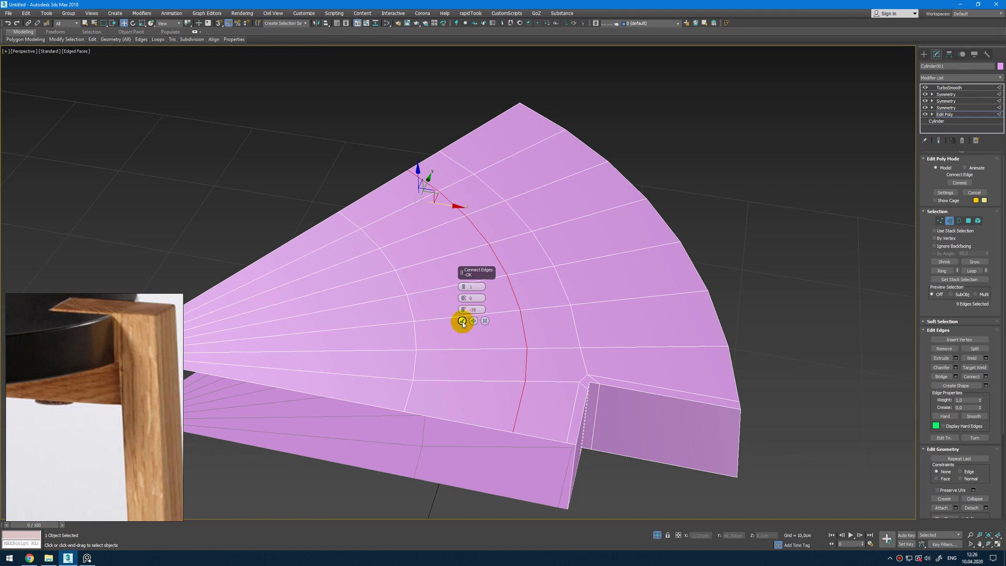
left_click(462, 321)
- Connect the matching radial edges on the underside with one segment, placing the loop in line with the top one
middle_click_drag(462, 321, 438, 341, "alt")
right_click(458, 343)
left_click(390, 371)
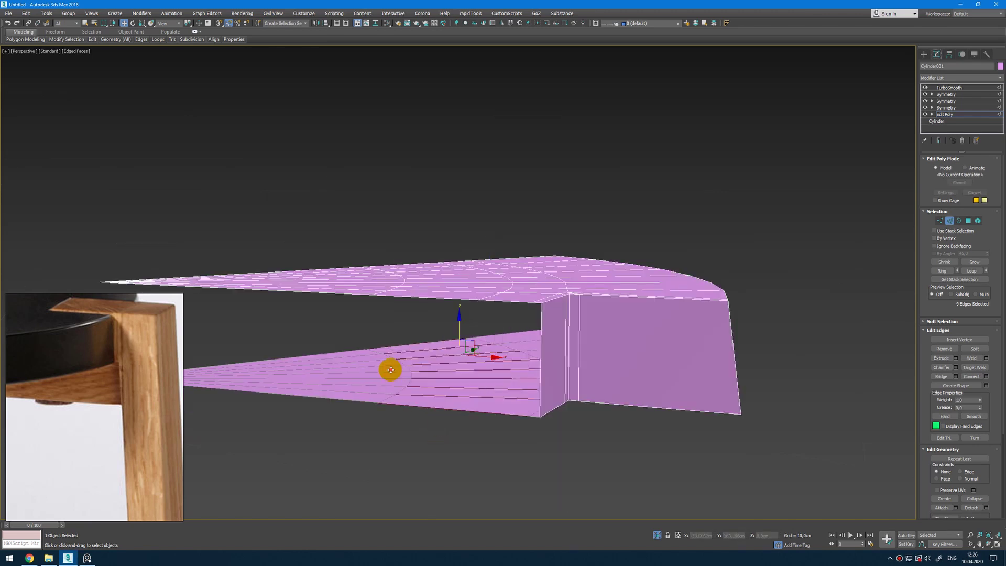
key("alt+w")
middle_click(206, 120)
key("alt+w")
middle_click_drag(314, 192, 387, 229)
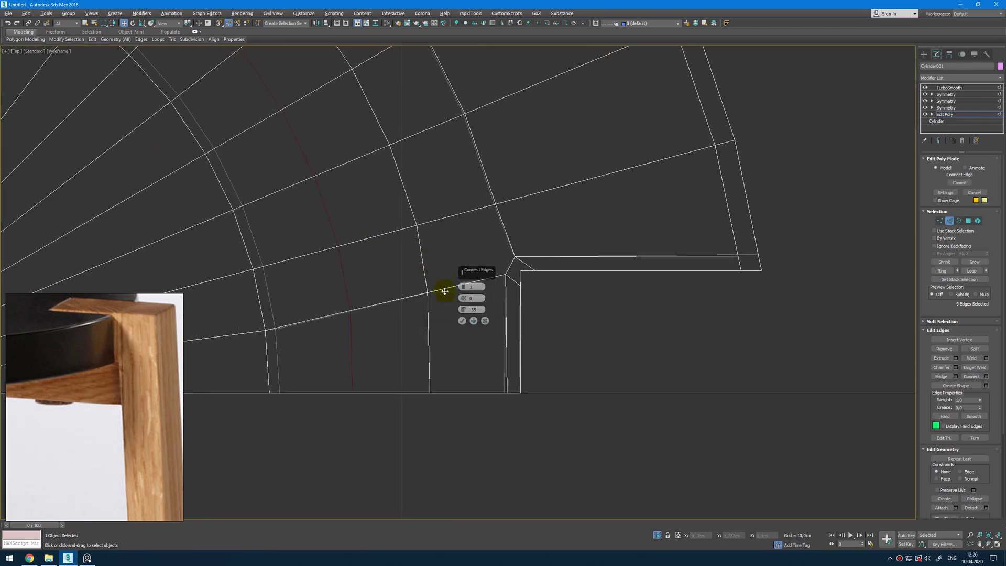
left_click(462, 321)
key("alt+w")
middle_click(770, 426)
key("alt+w")
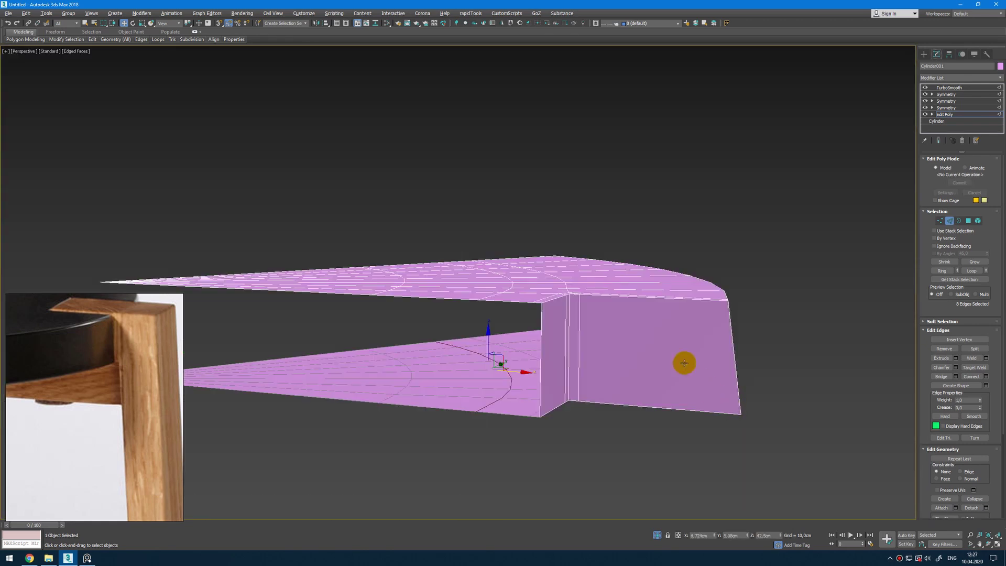
- Cut an edge on the top face from the notch's inner corner to the nearest vertex of the new loop
middle_click_drag(696, 377, 633, 391, "alt")
key("1")
middle_click_drag(525, 390, 552, 344)
scroll(513, 413, "up", 3)
key("alt+c")
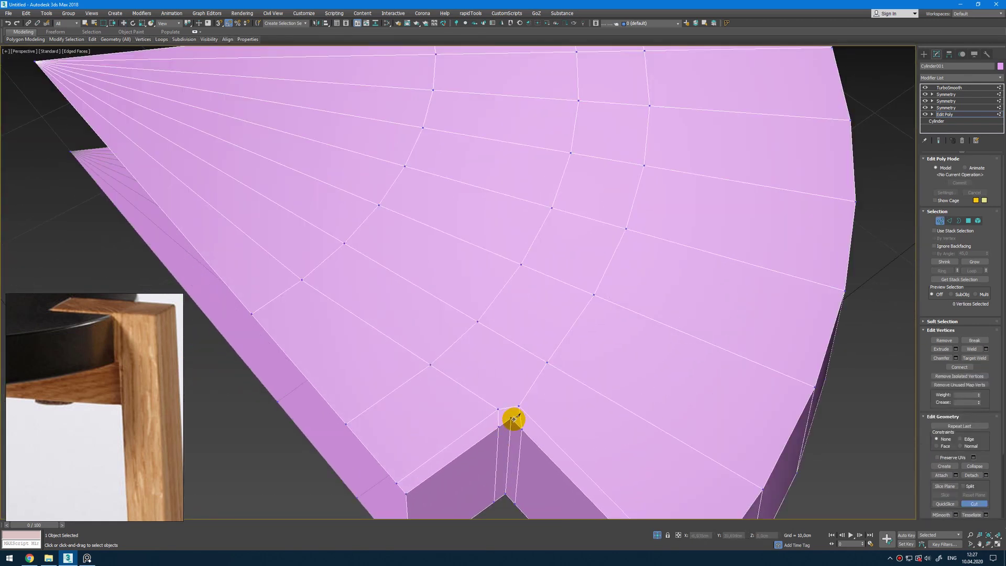
left_click(511, 418)
left_click(477, 322)
right_click(534, 340)
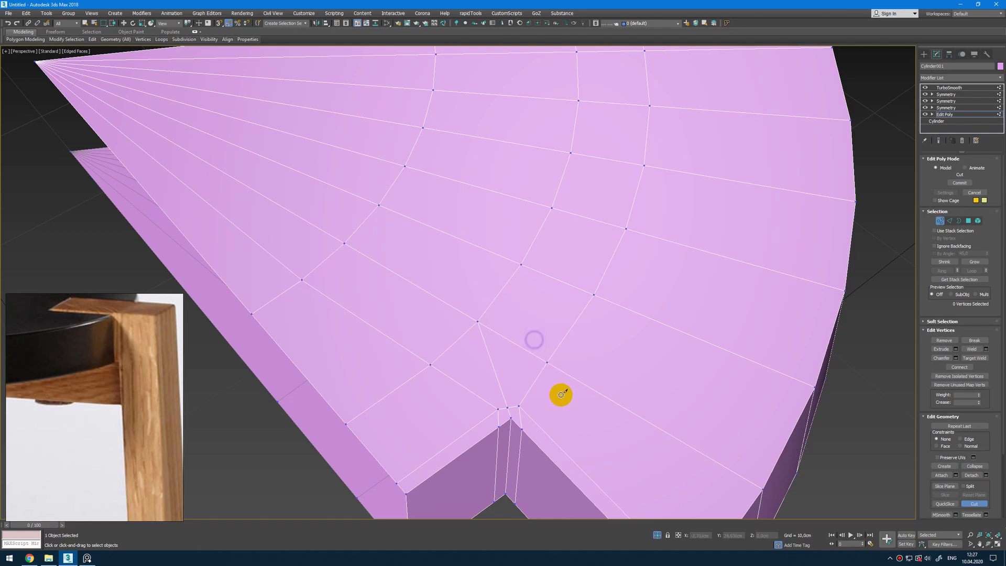
- Cut the matching edge on the underside from the notch's inner corner to the new loop's vertex
middle_click_drag(558, 409, 495, 316, "alt")
left_click(451, 178)
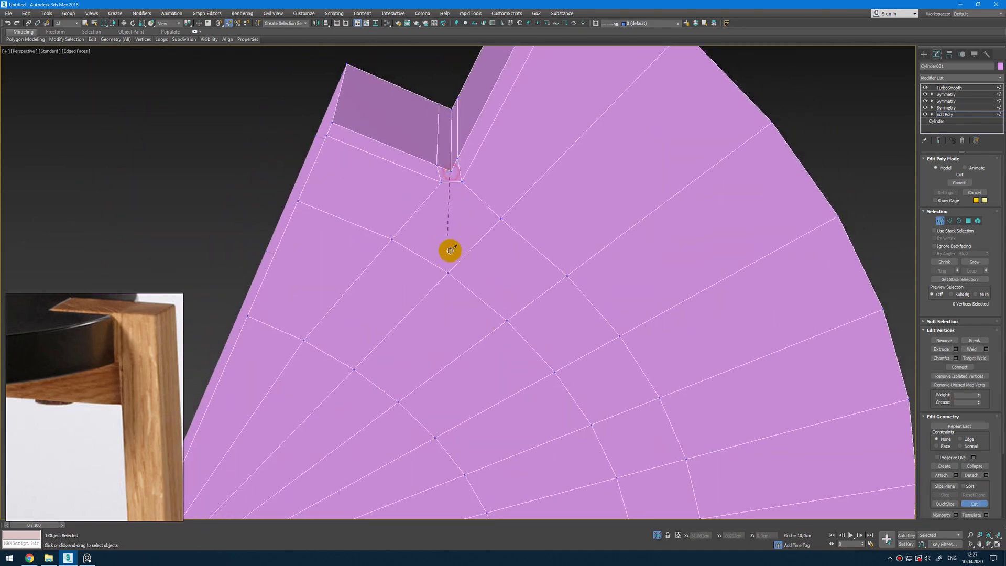
left_click(448, 274)
right_click(475, 219)
right_click(498, 186)
- Compare the Edit Poly wedge with its smoothed end result, with and without edges, examining the area around the notch
key("ctrl+e")
scroll(506, 196, "down", 2)
mouse_move(506, 196)
middle_mouse_down("alt")
mouse_move(506, 292)
mouse_move(490, 205)
middle_mouse_up("alt")
scroll(490, 206, "down", 4)
key("F4")
scroll(477, 242, "up", 3)
key("ctrl+e")
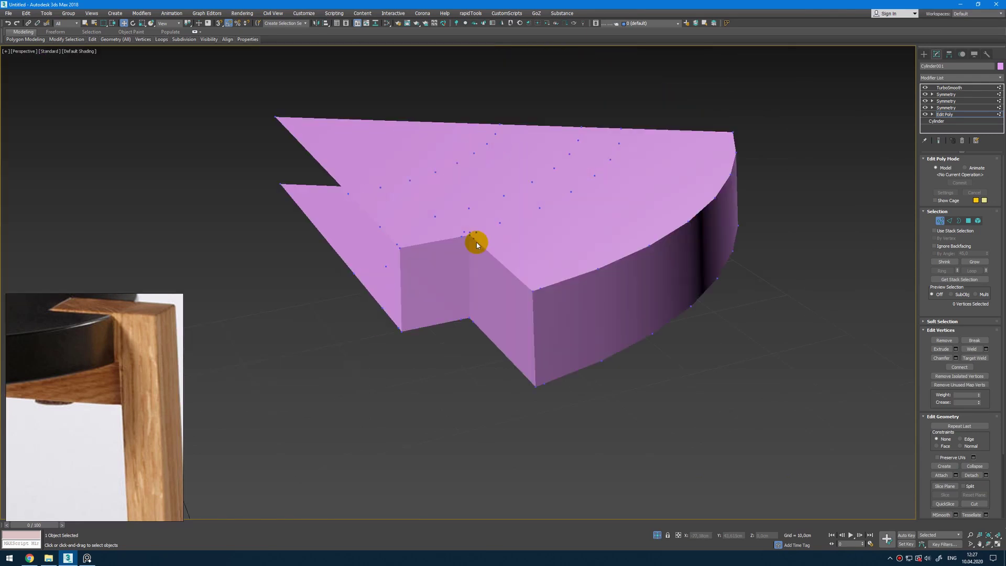
key("ctrl+e")
key("F4")
key("1")
key("F4")
middle_click_drag(481, 242, 436, 358, "alt")
middle_click_drag(436, 358, 504, 349)
scroll(532, 340, "down", 3)
key("ctrl+e")
key("F4")
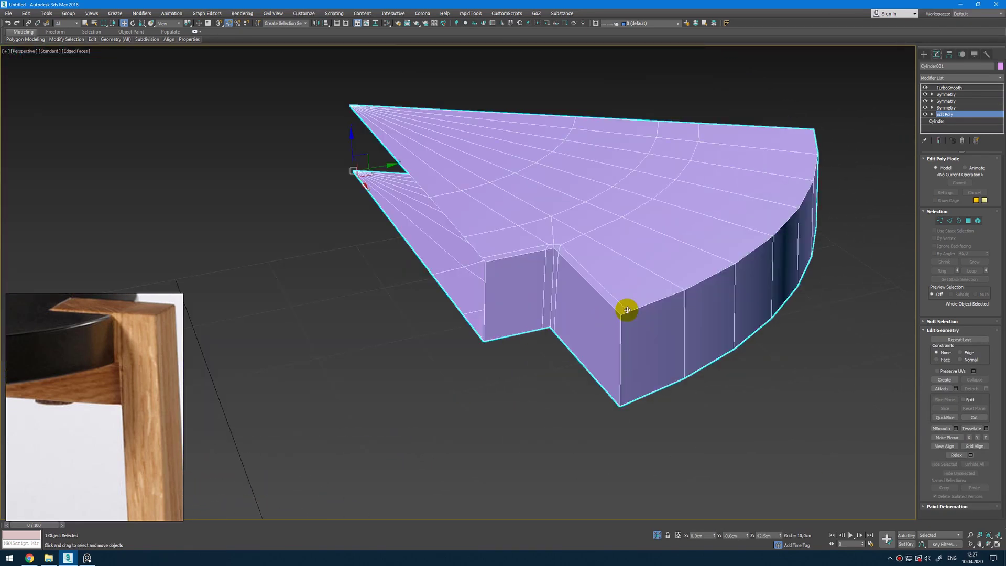
- Connect the top and bottom support-edge vertices on the outer rim with a vertical edge beside the notch
key("1")
middle_click_drag(611, 314, 486, 240, "alt")
left_click(487, 232)
middle_click_drag(498, 310, 497, 275, "alt")
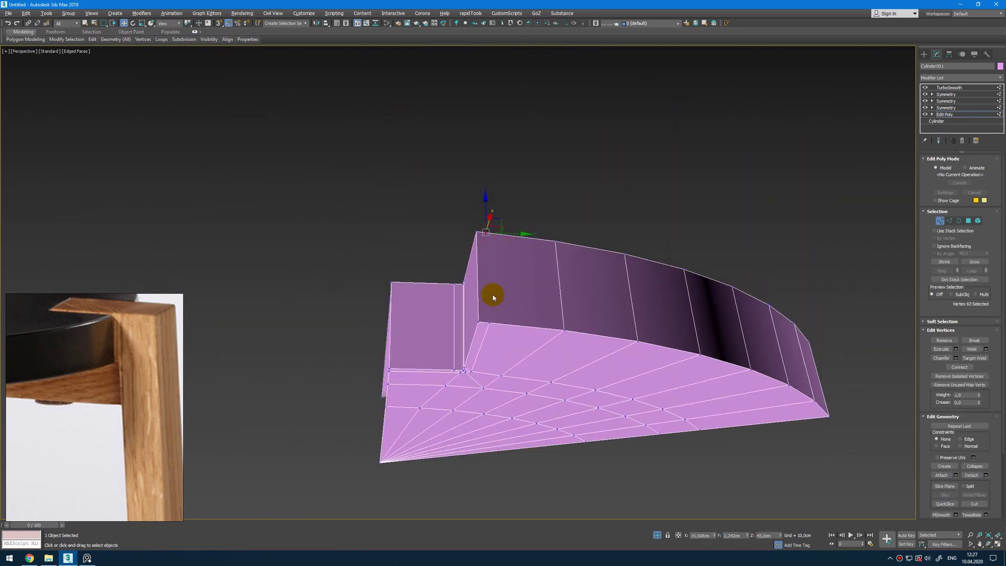
left_click(490, 323, "ctrl")
middle_click_drag(523, 333, 523, 289, "alt")
- Insert SwiftLoop support loops around the side near the top and bottom edges, and across the top face near the outer rim
scroll(524, 289, "up", 2)
mouse_move(94, 40)
left_click(80, 59)
middle_click_drag(424, 189, 481, 185)
scroll(501, 214, "down", 3)
middle_click_drag(523, 217, 521, 236)
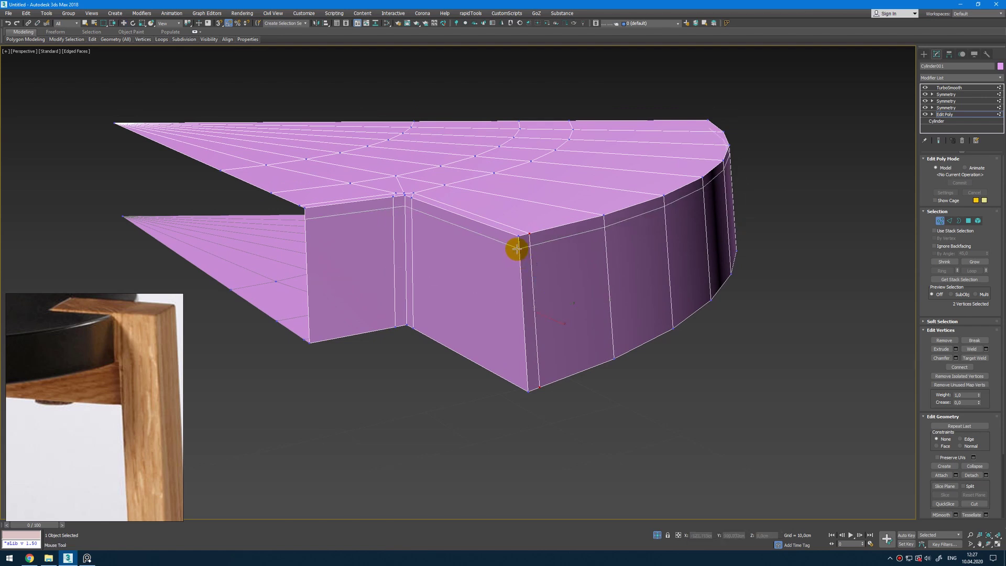
left_click(524, 376)
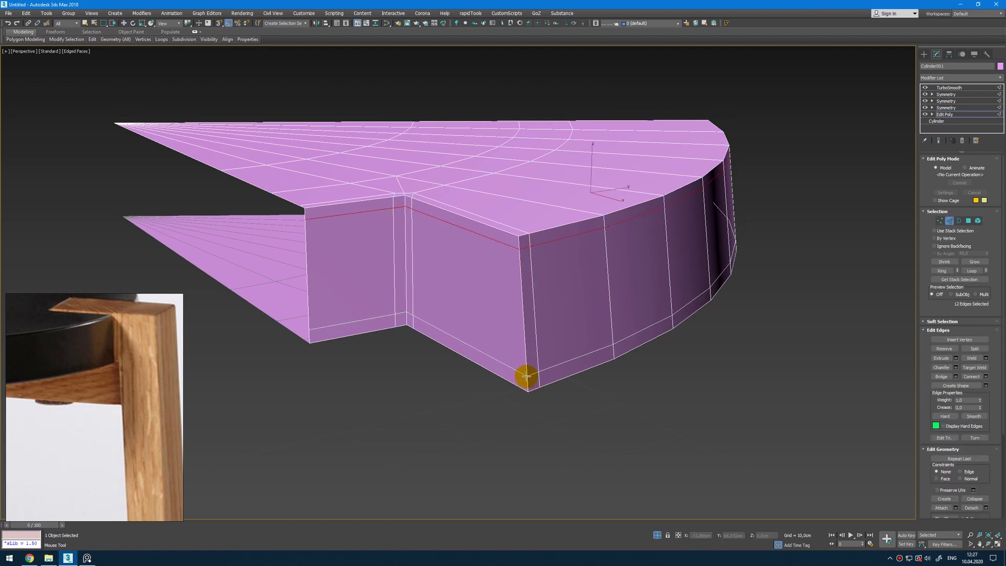
middle_click_drag(510, 238, 650, 364, "alt")
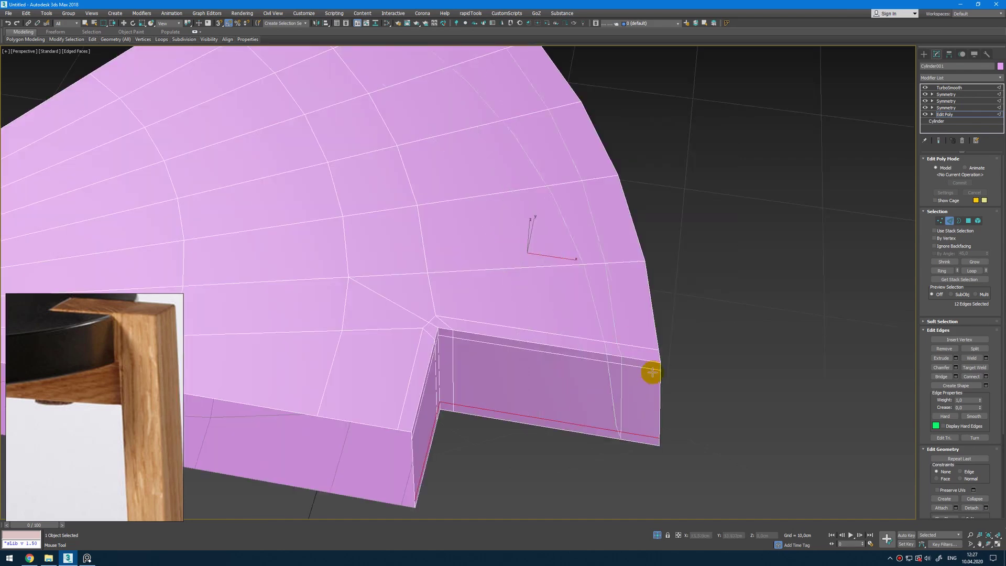
left_click(639, 362)
right_click(724, 330)
- Examine the smoothed, mirrored seat with its support loops, focusing on the rim and notches
key("ctrl+e")
scroll(701, 317, "down", 3)
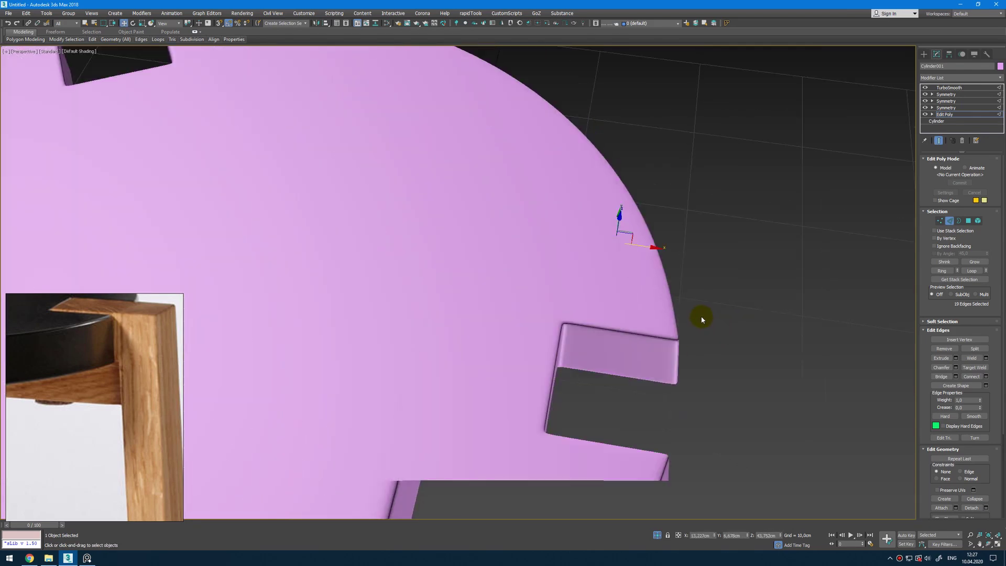
key("F4")
mouse_move(700, 319)
middle_mouse_down("alt")
mouse_move(636, 296)
mouse_move(627, 267)
mouse_move(658, 312)
mouse_move(599, 391)
mouse_move(613, 381)
mouse_move(630, 336)
mouse_move(585, 395)
mouse_move(508, 327)
middle_mouse_up("alt")
scroll(658, 312, "down", 2)
- Show the rest of the stool and check how the seat's notches fit around the legs
left_click(657, 535)
scroll(614, 381, "down", 3)
key("alt+w")
middle_click(231, 138)
key("alt+w")
scroll(464, 157, "down", 5)
scroll(515, 205, "up", 3)
key("alt+w")
middle_click(630, 461)
key("alt+w")
left_click(964, 114)
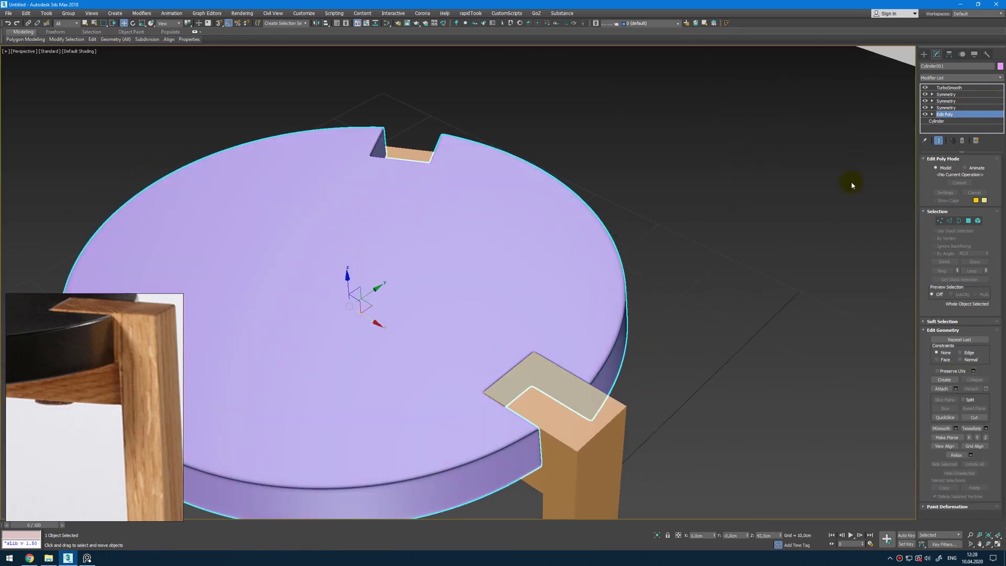
- Isolate the seat and examine its smoothed mesh density from above with edges shown
key("F4")
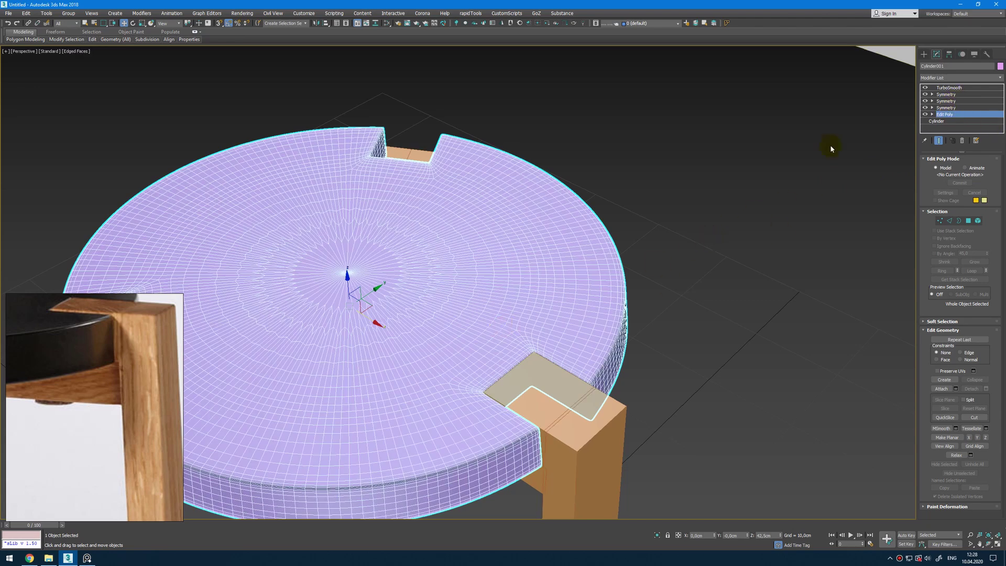
key("alt+w")
middle_click(327, 129)
key("alt+w")
key("z")
key("F3")
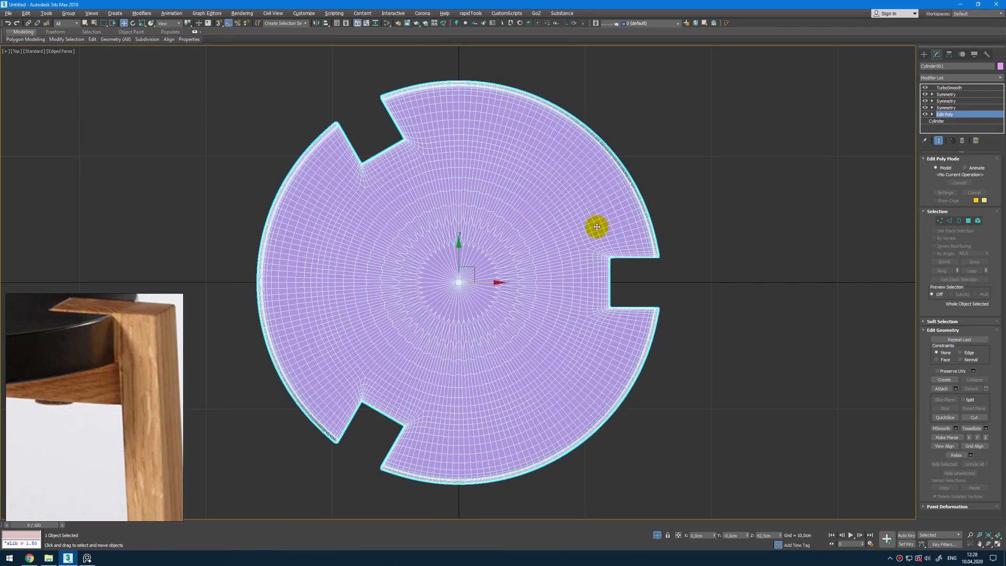
- Remove three alternate radial edge loops from the wedge along with their vertices, and check the smoothed seat mesh
key("ctrl+e")
scroll(646, 219, "up", 4)
key("2")
middle_click_drag(604, 279, 613, 308)
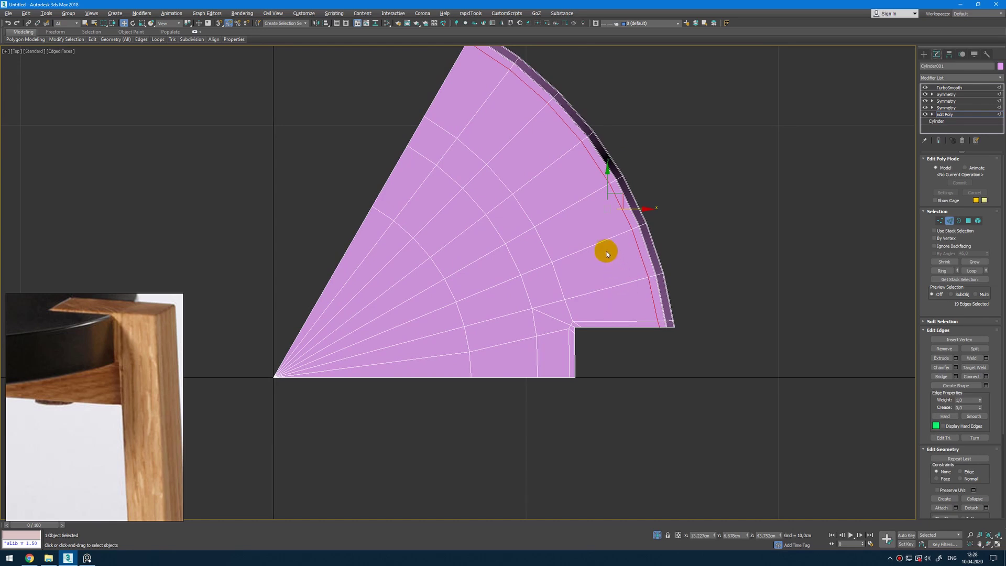
double_click(603, 242)
double_click(549, 171, "ctrl")
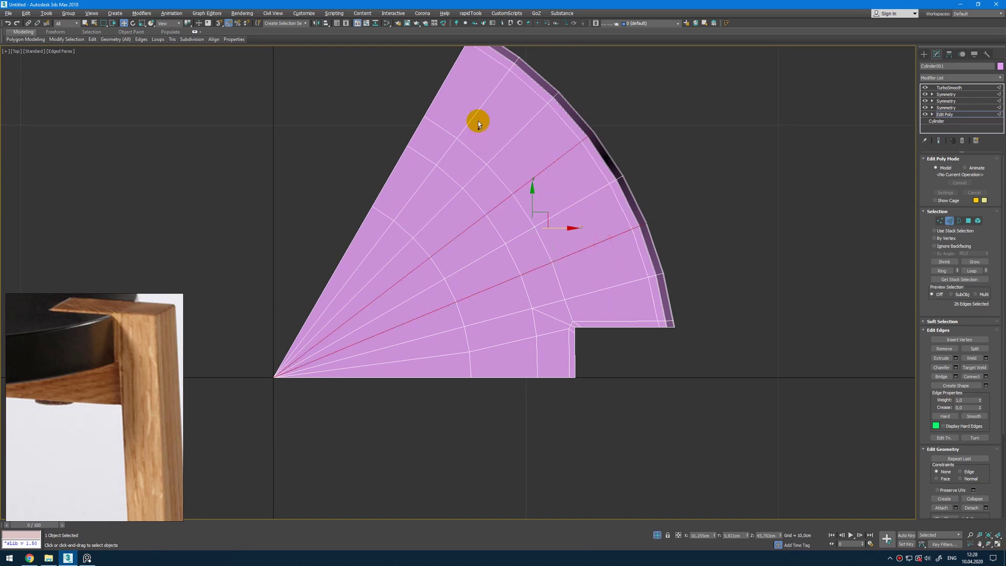
double_click(477, 111, "ctrl")
middle_click_drag(511, 174, 537, 208)
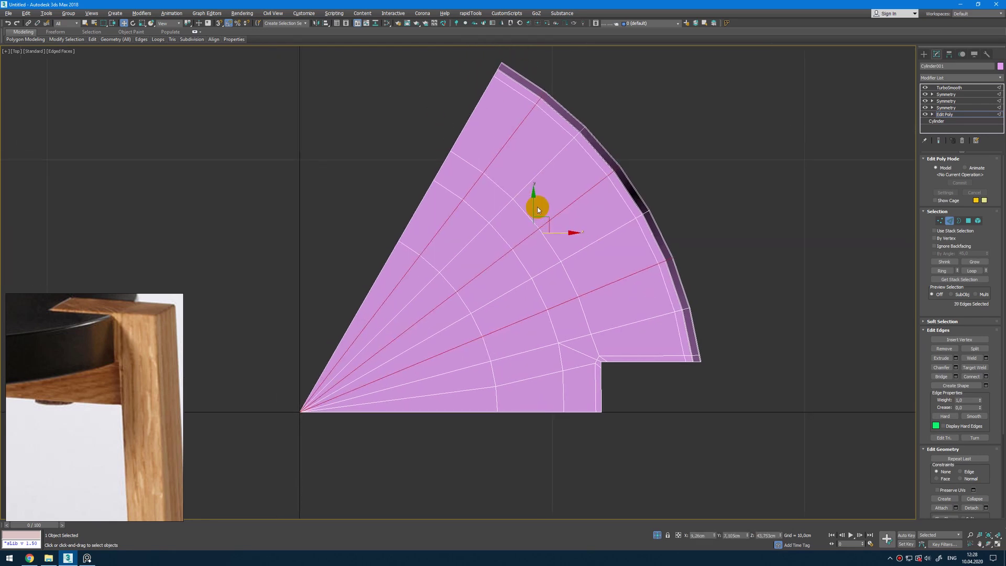
key("ctrl+BackSpace")
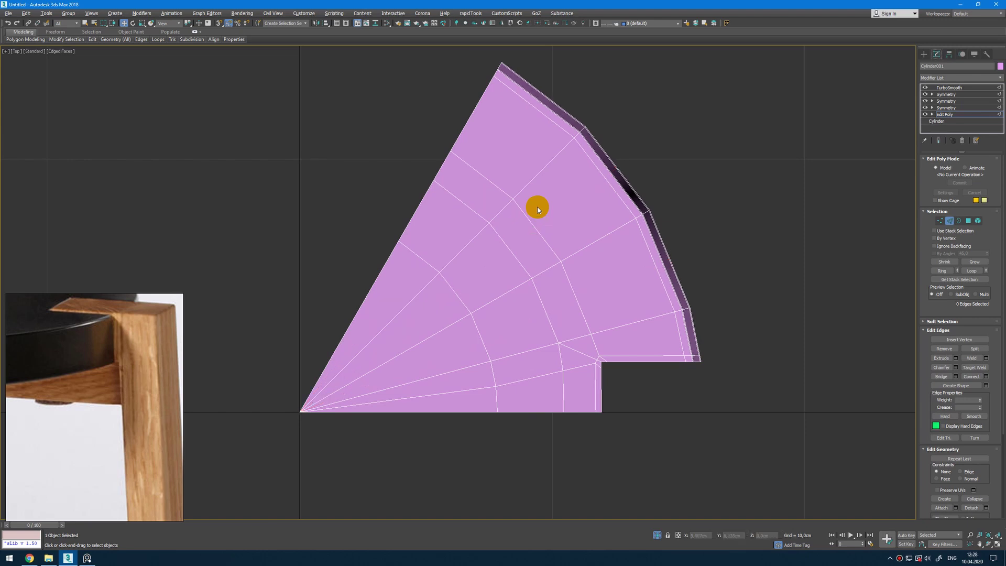
key("2")
scroll(538, 209, "down", 2)
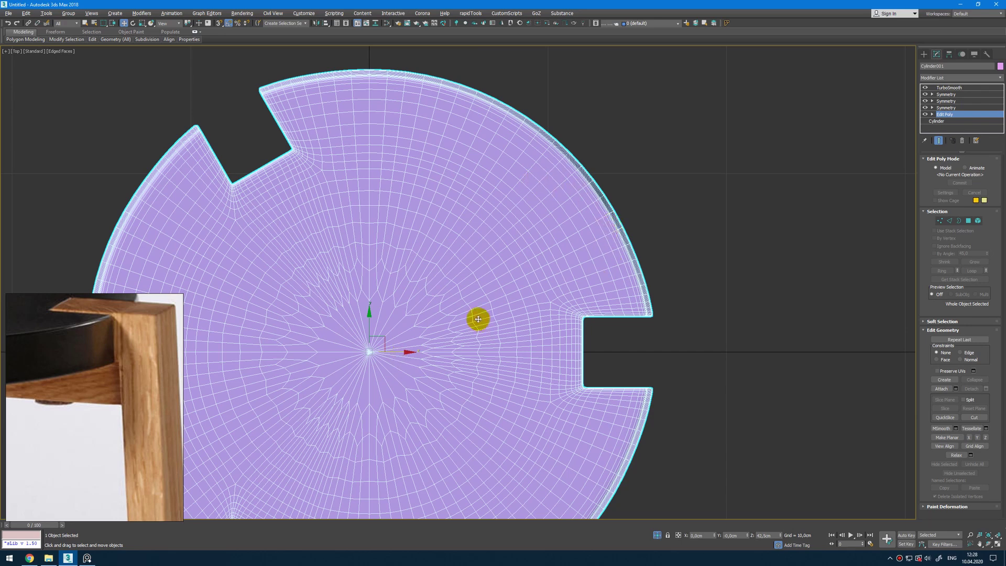
- Turn on polygon statistics and compare the smoothed seat's mesh with and without the removed radial loops
middle_click_drag(545, 269, 585, 246)
key("7")
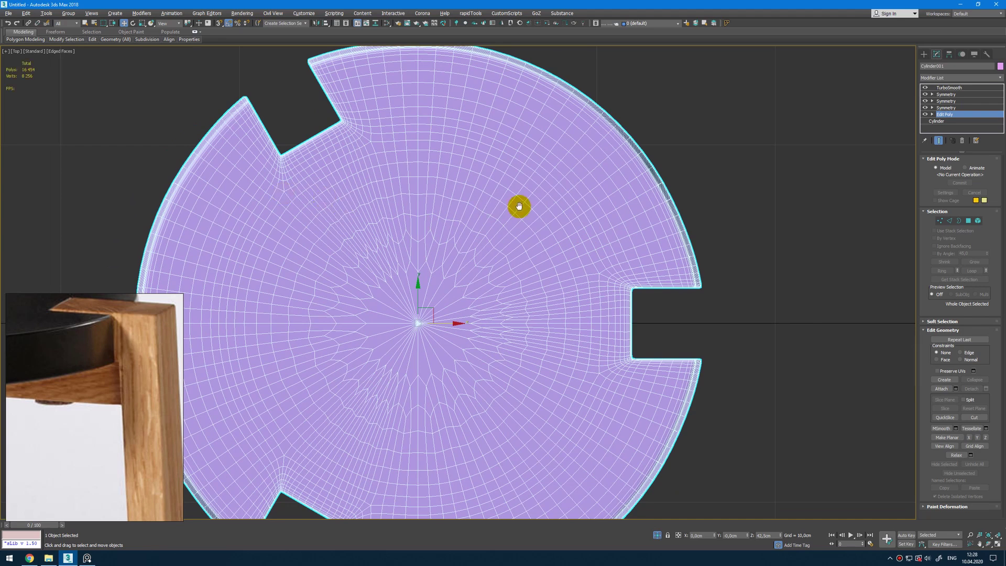
middle_click_drag(517, 207, 523, 204)
key("alt+w")
middle_click_drag(619, 338, 641, 374, "alt")
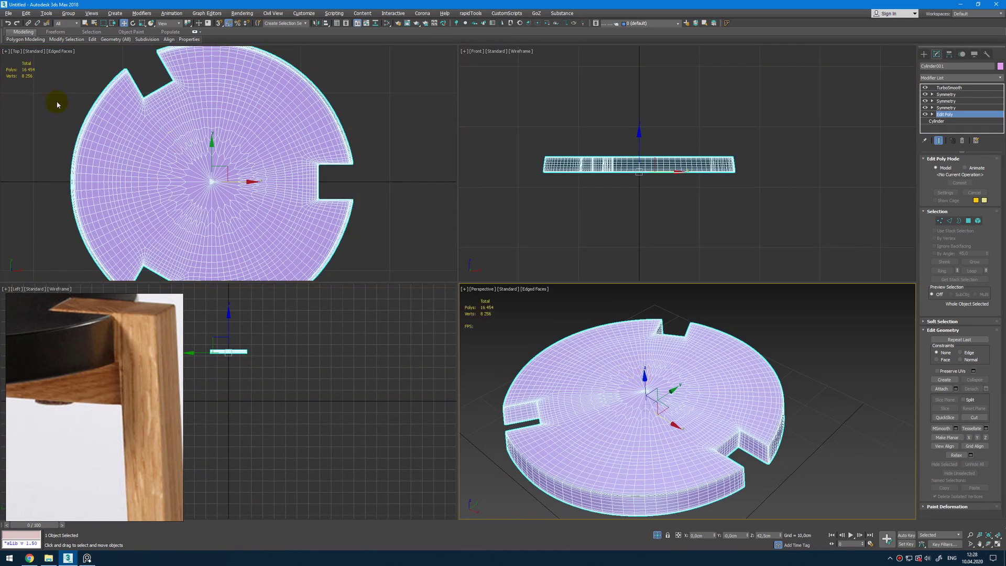
middle_click_drag(66, 108, 101, 108)
middle_click_drag(575, 297, 586, 297)
key("alt+w")
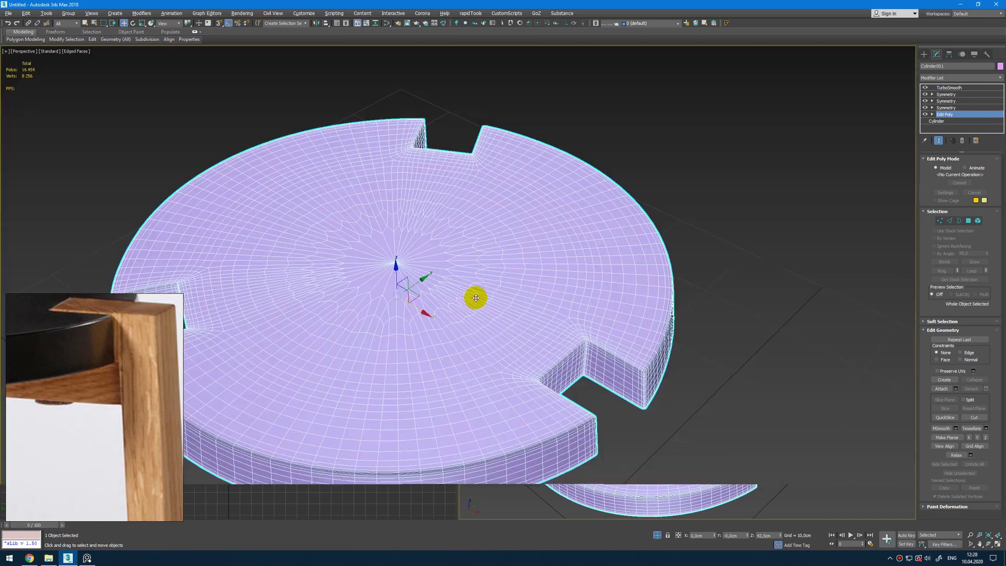
middle_click_drag(325, 195, 119, 156, "alt")
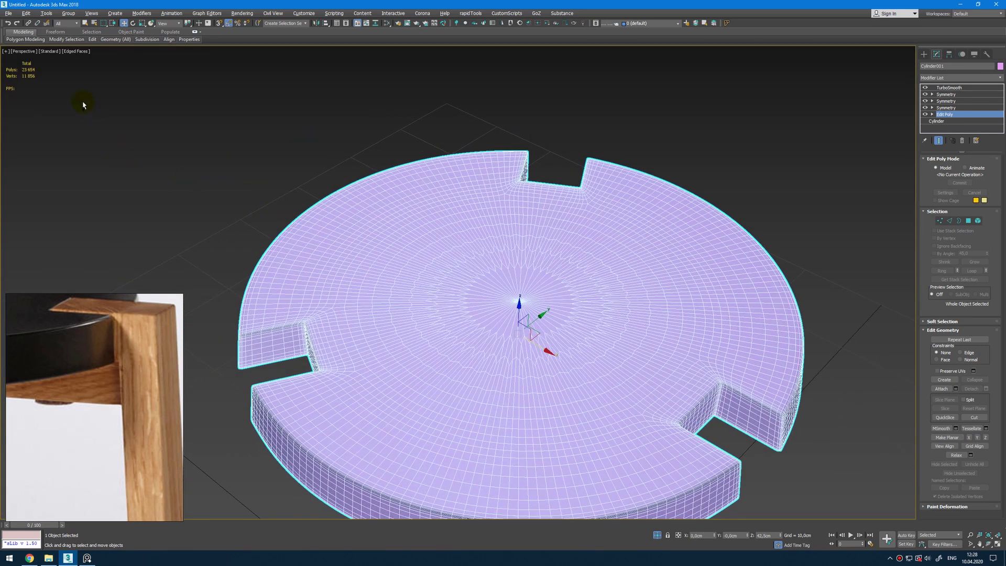
key("ctrl+z")
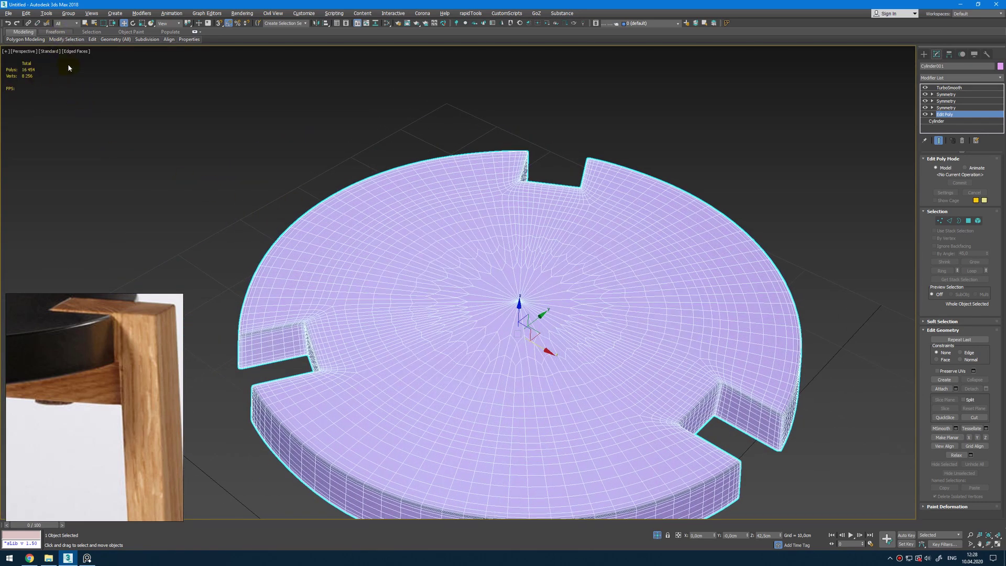
- Show only the base wedge from the top and remove the inner radial edge running from the centre toward the notch corner
key("alt+w")
middle_click(260, 120)
key("alt+w")
key("grave")
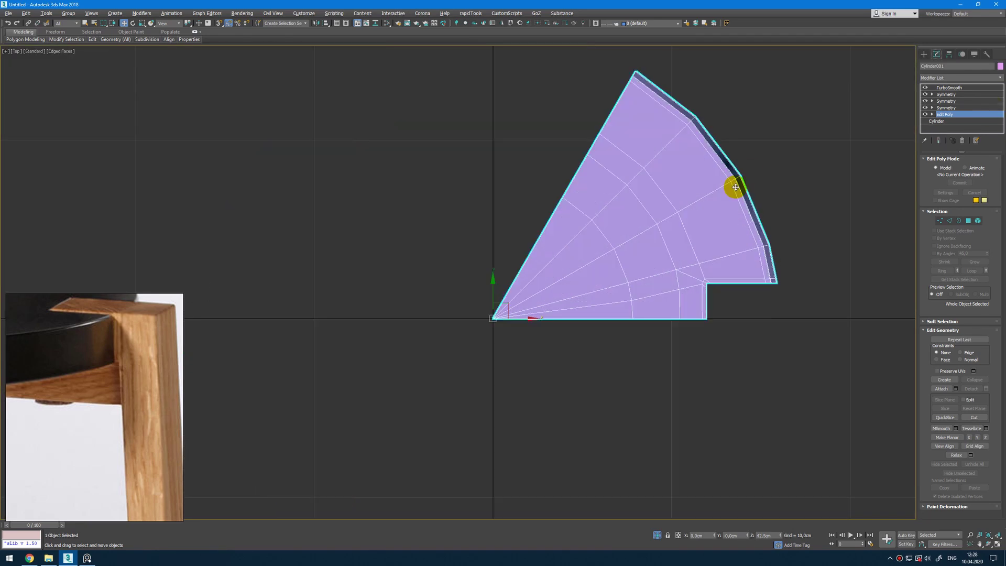
middle_click_drag(727, 178, 689, 194)
scroll(689, 195, "up", 2)
key("grave")
key("grave")
middle_click_drag(487, 294, 506, 281)
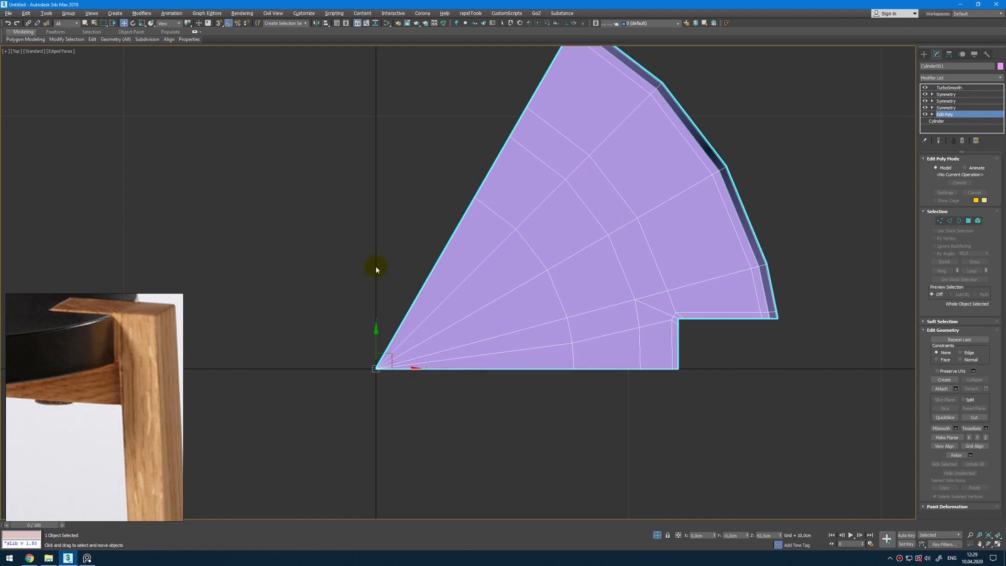
scroll(466, 341, "up", 2)
key("2")
left_click(544, 353)
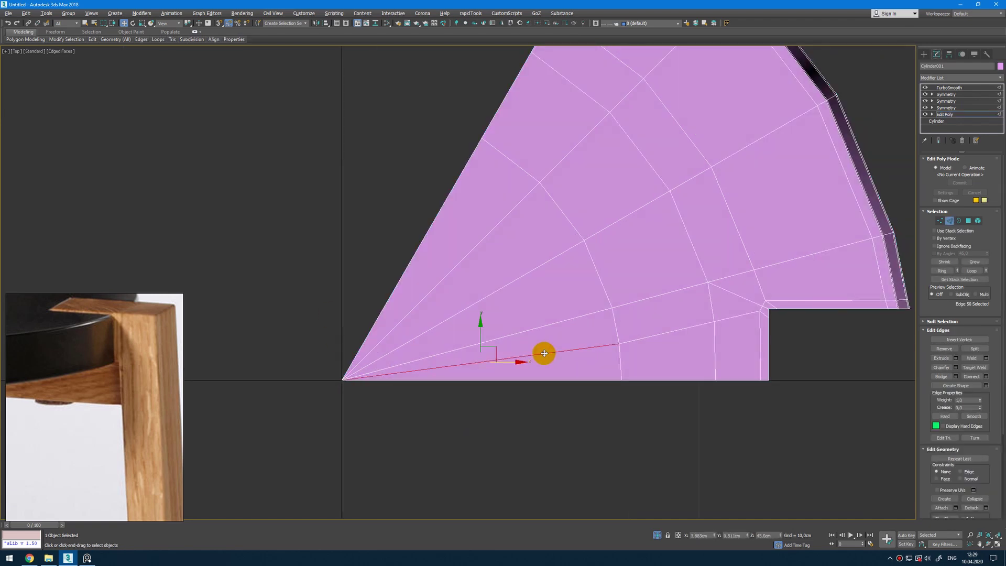
key("BackSpace")
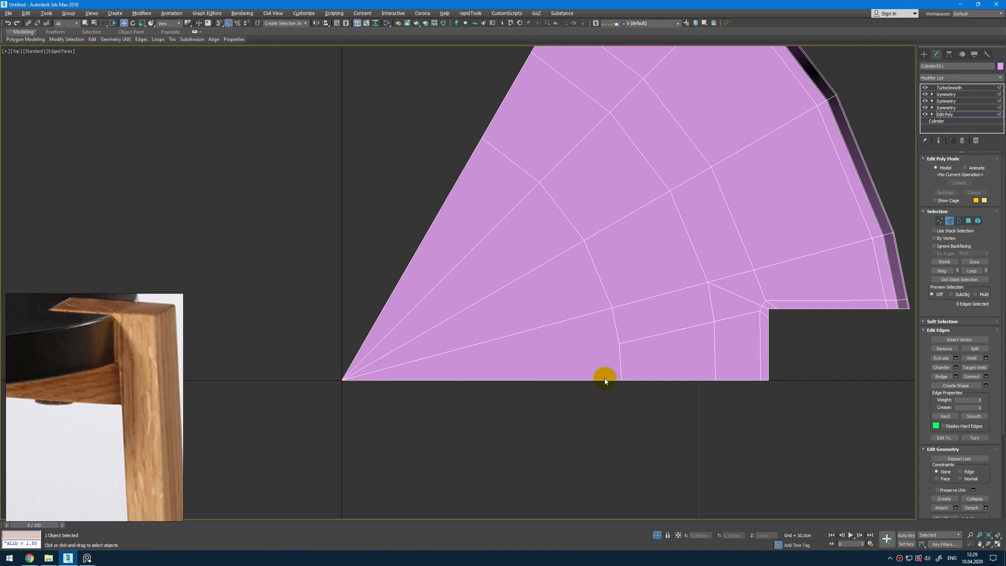
- Remove the middle radial edge between the wedge's centre and its innermost ring, and check the smoothed mesh
left_click(530, 273)
key("BackSpace")
key("ctrl+q")
key("ctrl+q")
key("ctrl+q")
key("2")
scroll(530, 276, "down", 2)
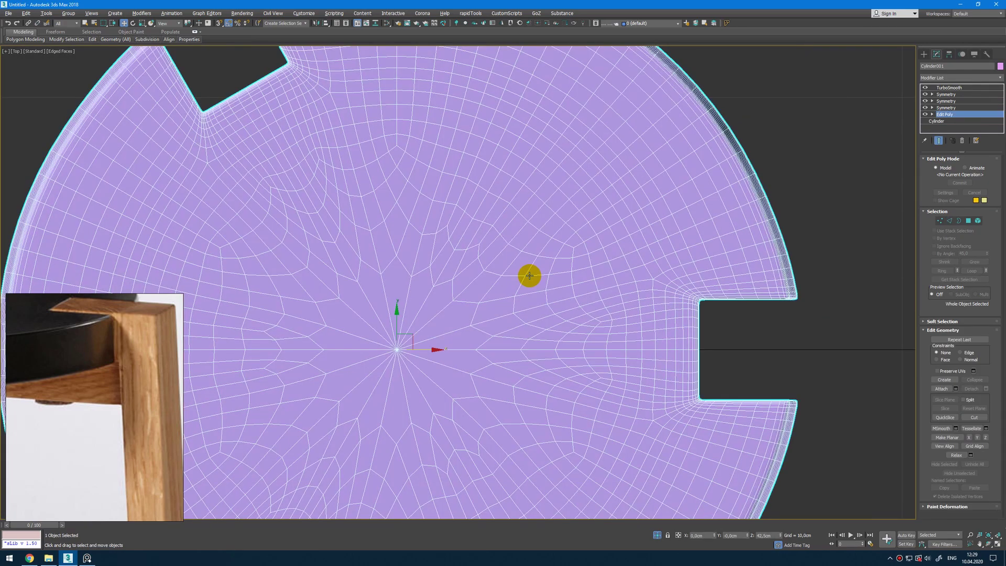
- Add an Edit Poly modifier to the seat between the topmost Symmetry and TurboSmooth
key("p")
middle_click_drag(662, 334, 647, 322, "alt")
key("ctrl+q")
key("ctrl+q")
left_click(948, 95)
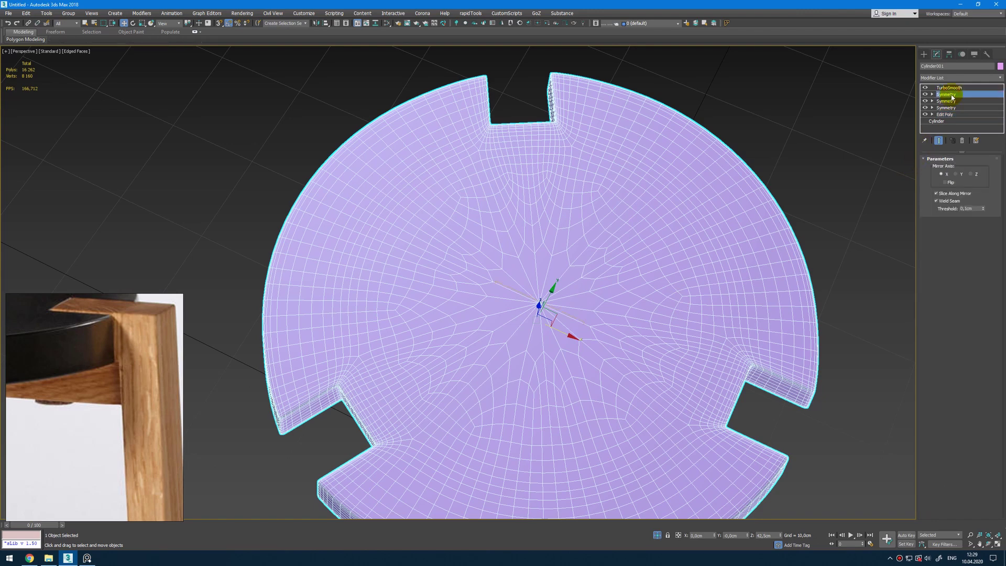
key("ctrl+q")
middle_click_drag(647, 272, 665, 281, "alt")
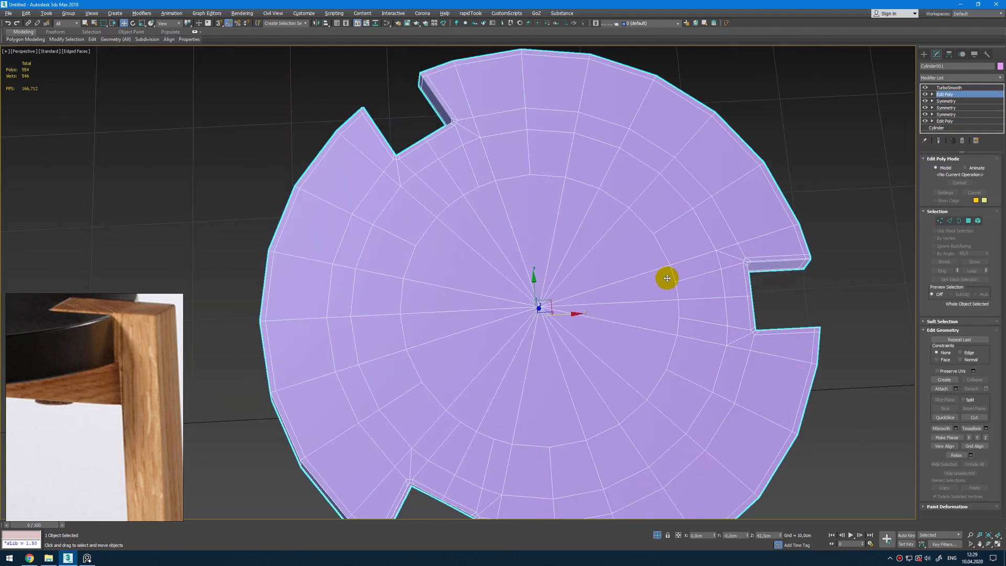
- Remove the three alternate radial edges inside the top face's inner ring and check the smoothed seat
key("2")
left_click(585, 212)
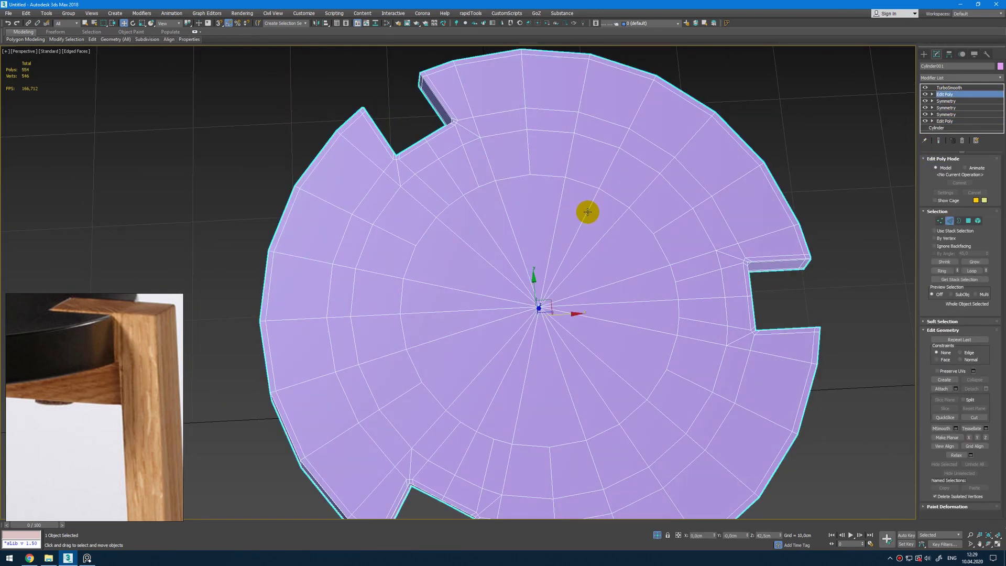
left_click(450, 310, "ctrl")
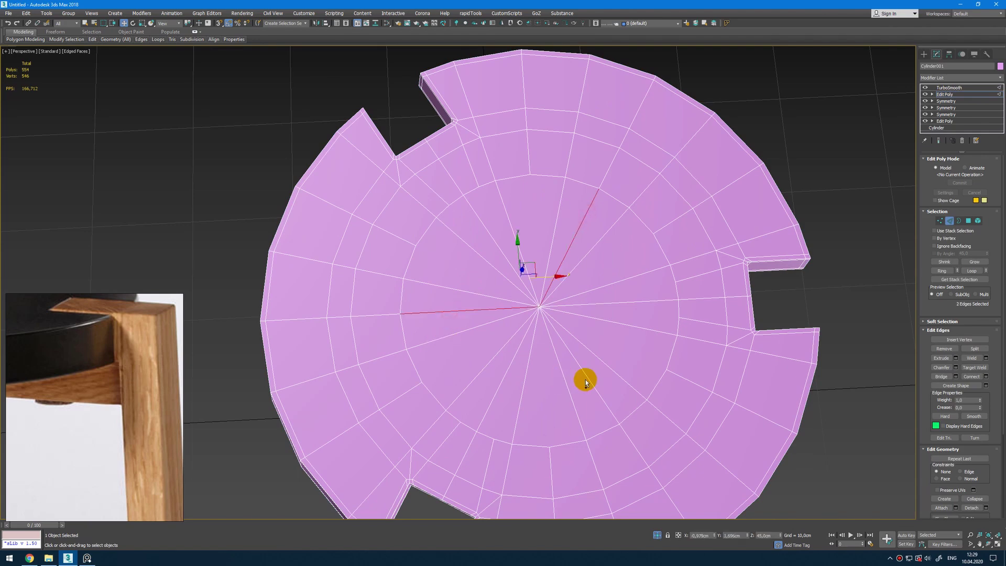
key("BackSpace")
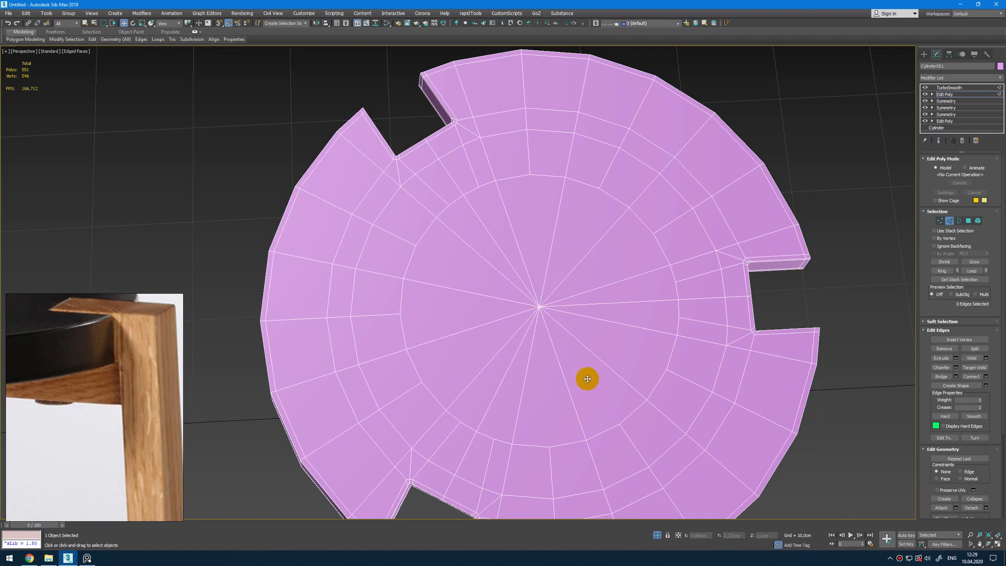
key("1")
key("1")
middle_click_drag(611, 330, 577, 306, "alt")
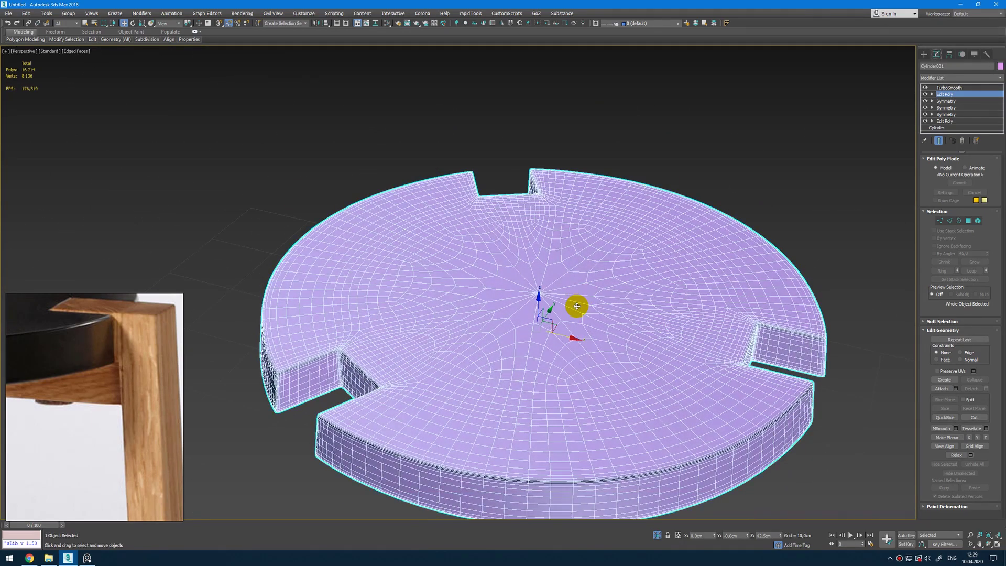
- Select the seat's triangular polygons by number of sides and examine where they lie on the underside
key("ctrl+e")
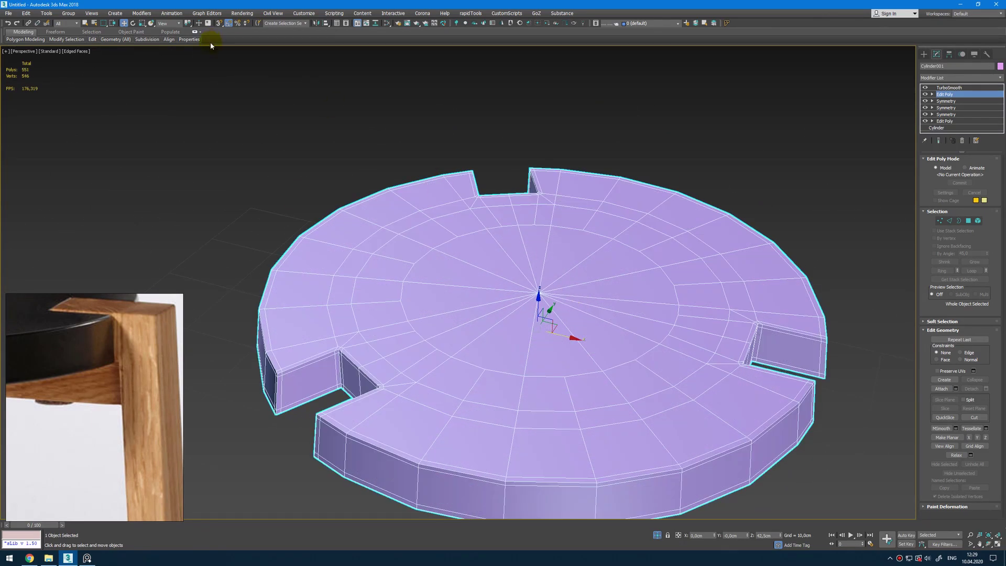
key("4")
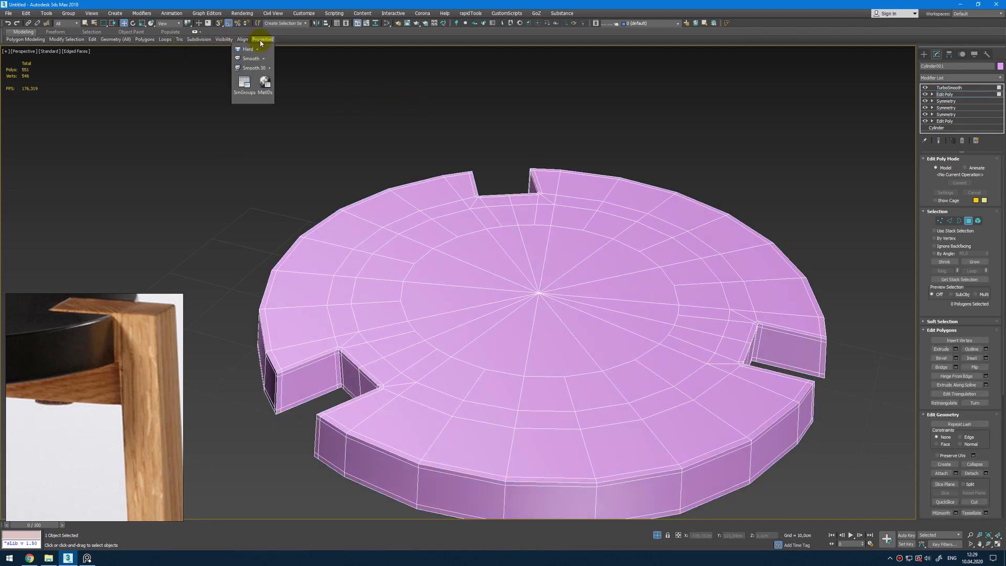
mouse_move(218, 42)
left_click(92, 31)
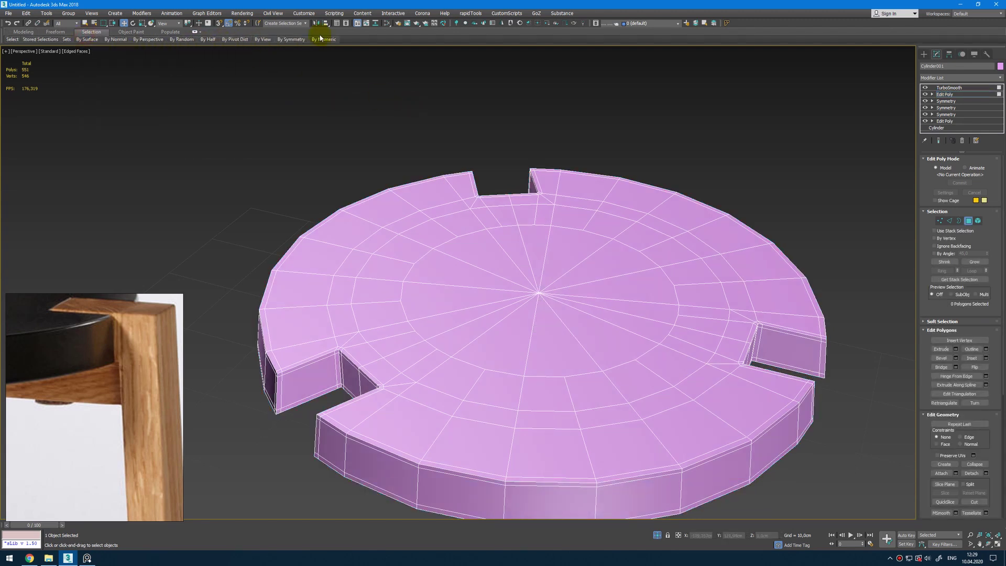
mouse_move(324, 42)
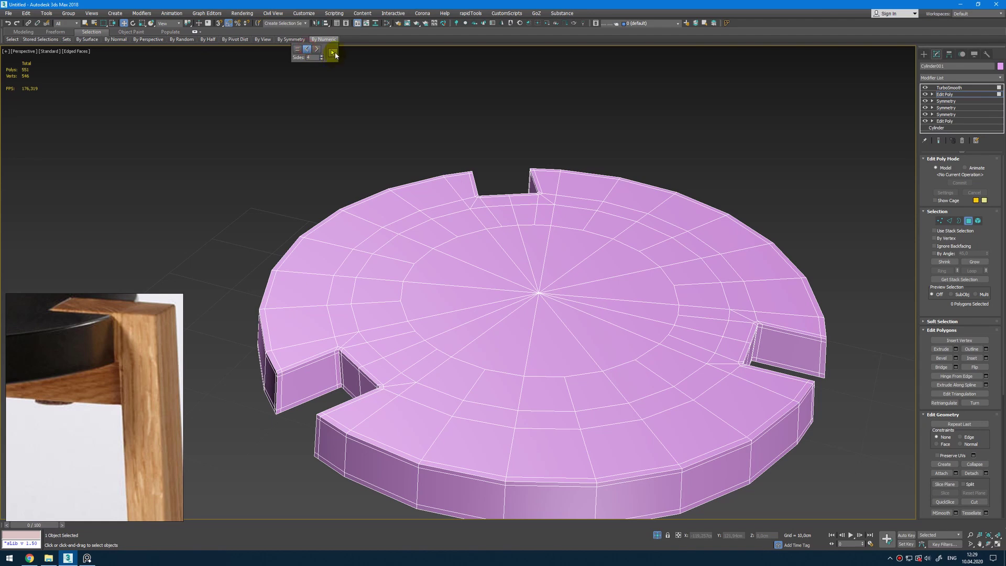
left_click(332, 53)
middle_click_drag(729, 252, 727, 180, "alt")
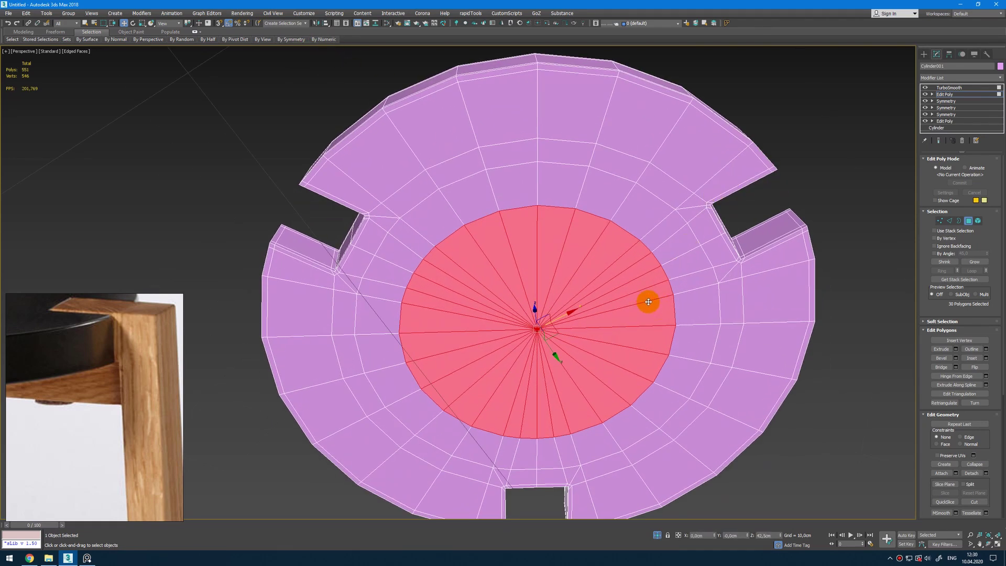
- In a top wireframe view, remove the first three unneeded radial edges inside the underside's inner ring
key("alt+w")
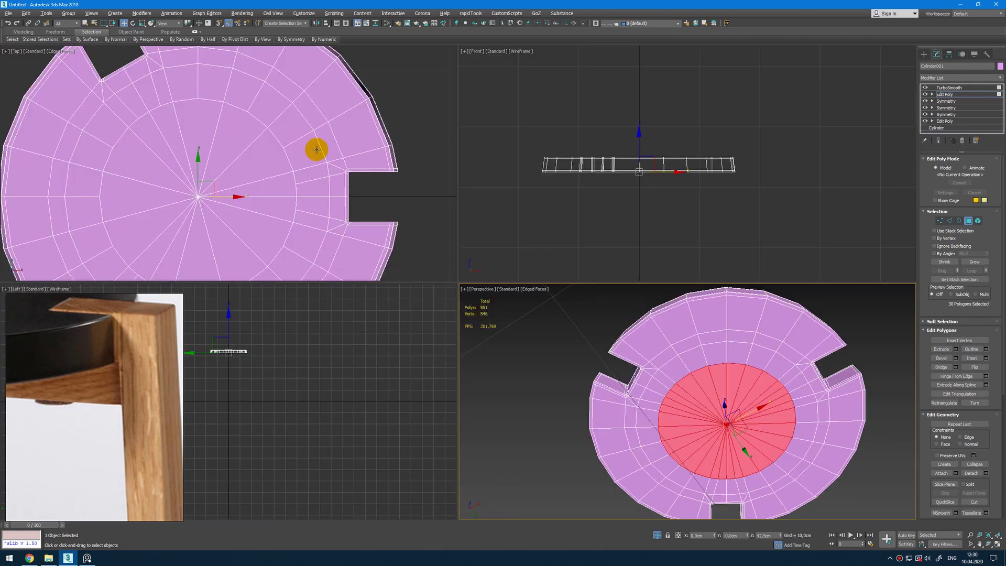
key("alt+w")
key("F3")
middle_click_drag(534, 209, 560, 202)
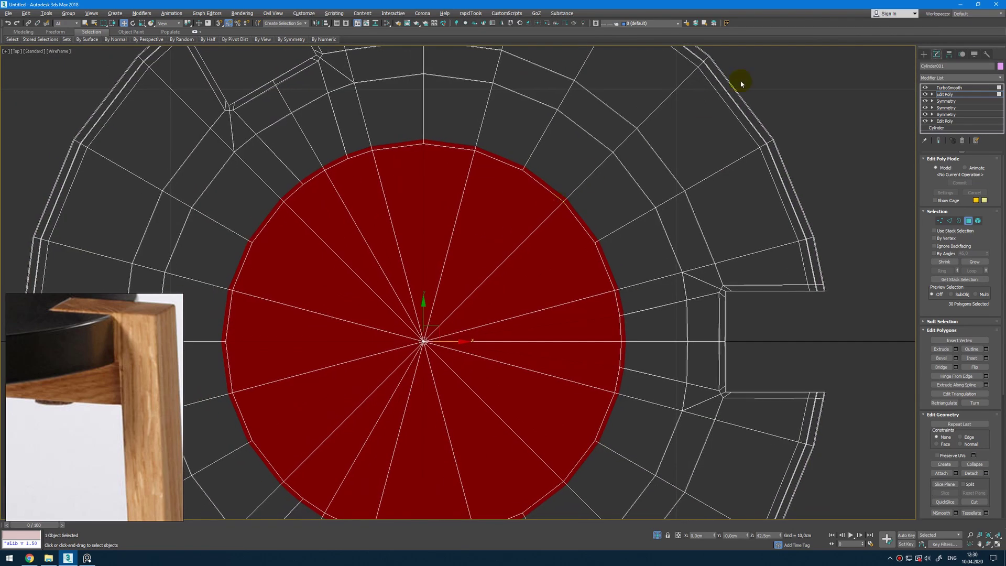
left_click(774, 79)
key("2")
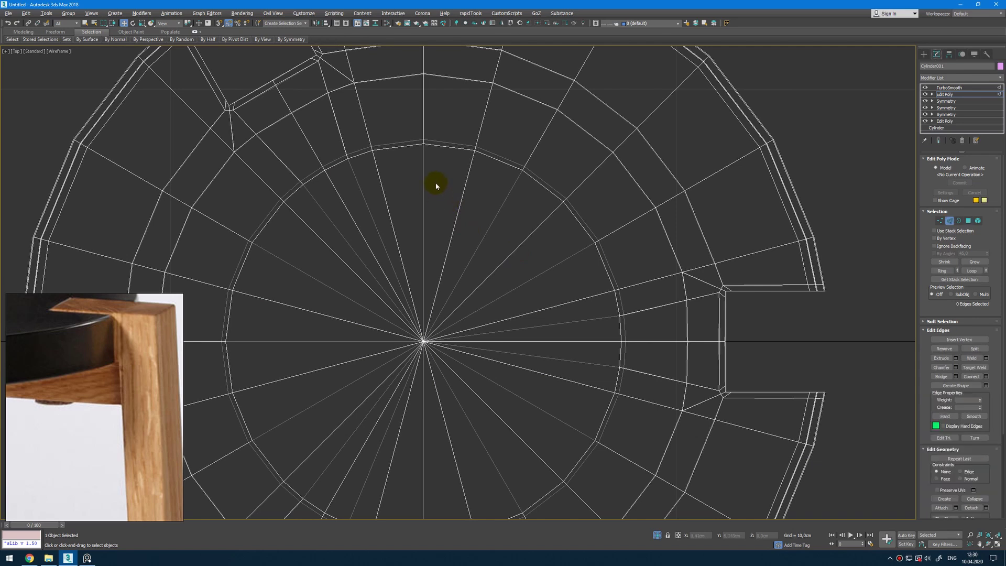
left_click_drag(420, 213, 421, 214)
key("BackSpace")
left_click_drag(497, 206, 486, 223)
key("BackSpace")
left_click_drag(555, 259, 550, 278)
key("BackSpace")
- Remove the remaining unneeded radial edges around the centre of the seat's underside
middle_click_drag(417, 224, 440, 213)
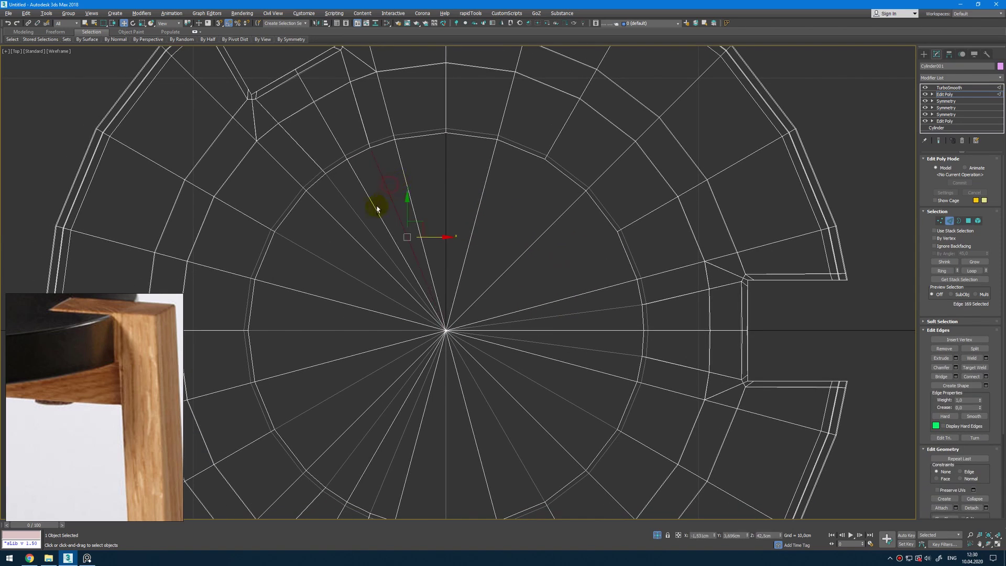
key("BackSpace")
left_click(339, 331)
key("BackSpace")
middle_click_drag(408, 387, 413, 355)
scroll(414, 355, "up", 3)
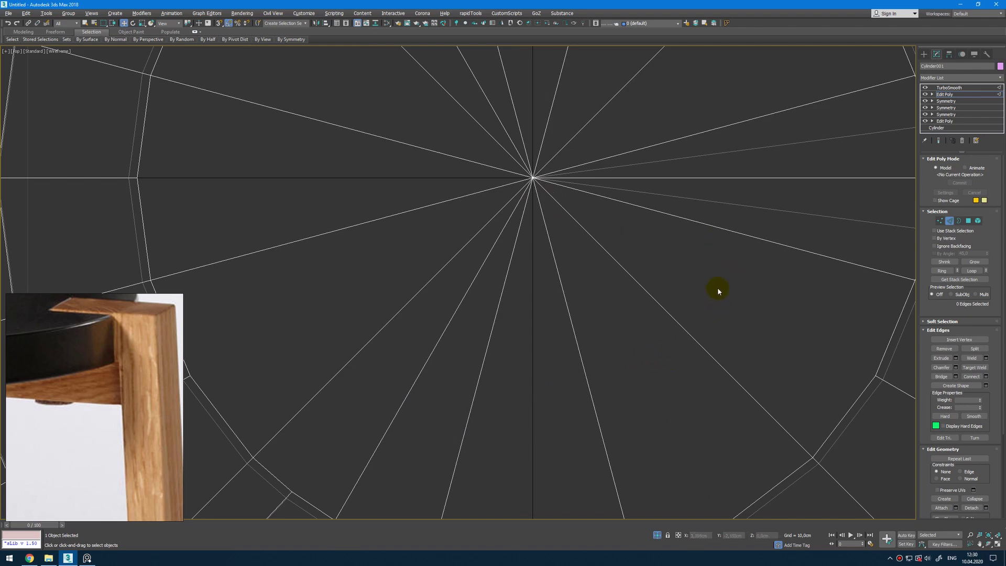
middle_click_drag(725, 284, 673, 289)
left_click_drag(679, 263, 668, 297)
key("BackSpace")
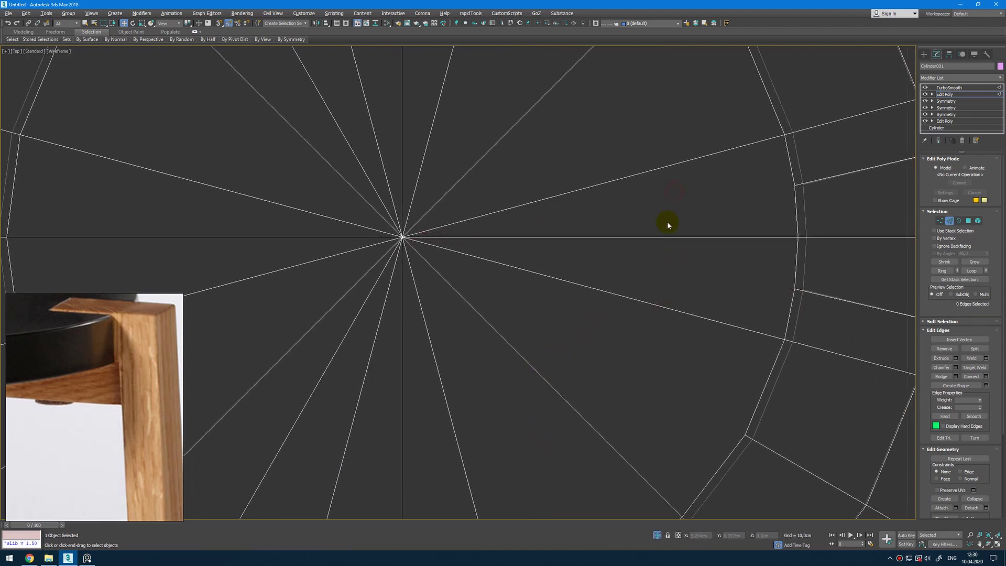
scroll(668, 225, "down", 3)
middle_click_drag(668, 225, 655, 293)
key("2")
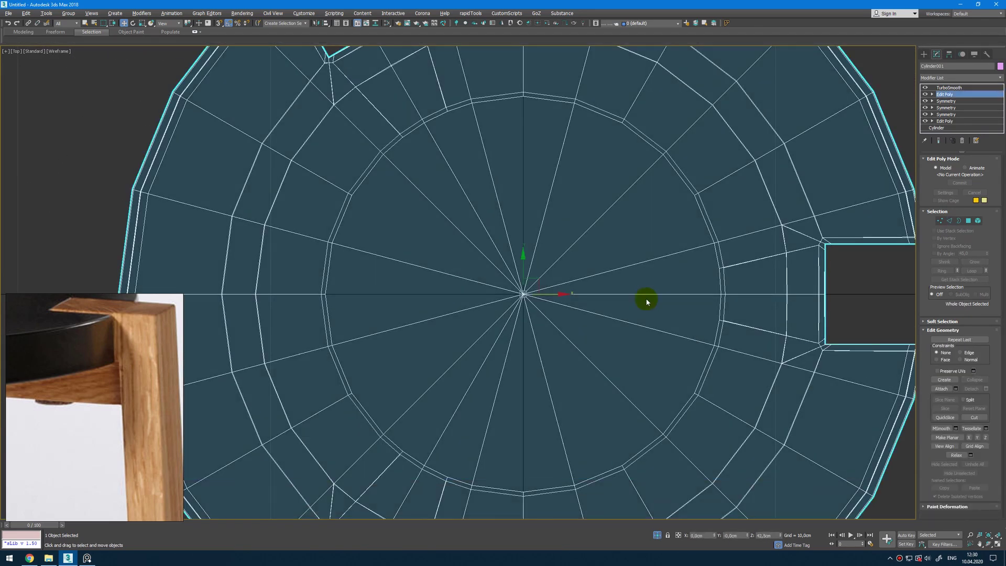
- Check the underside's smoothed mesh and run the number-of-sides selection again to look for leftover triangles
key("alt+w")
middle_click(701, 389)
key("alt+w")
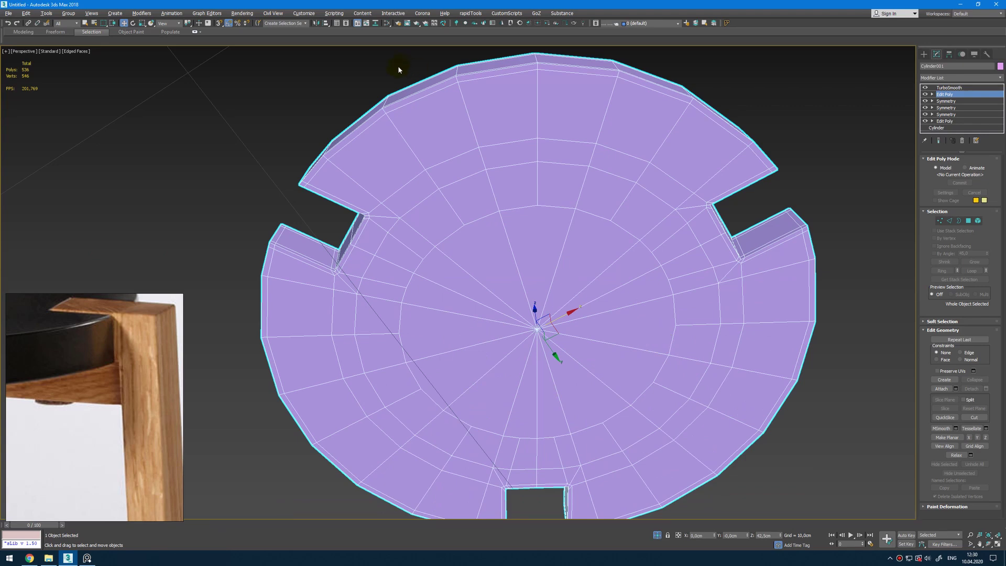
key("Page_Up")
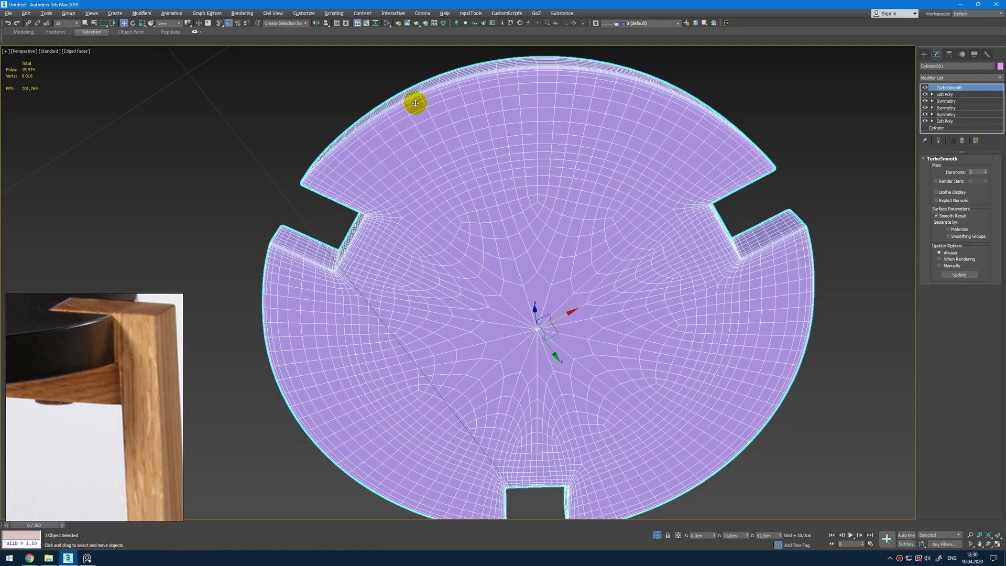
left_click(945, 95)
key("4")
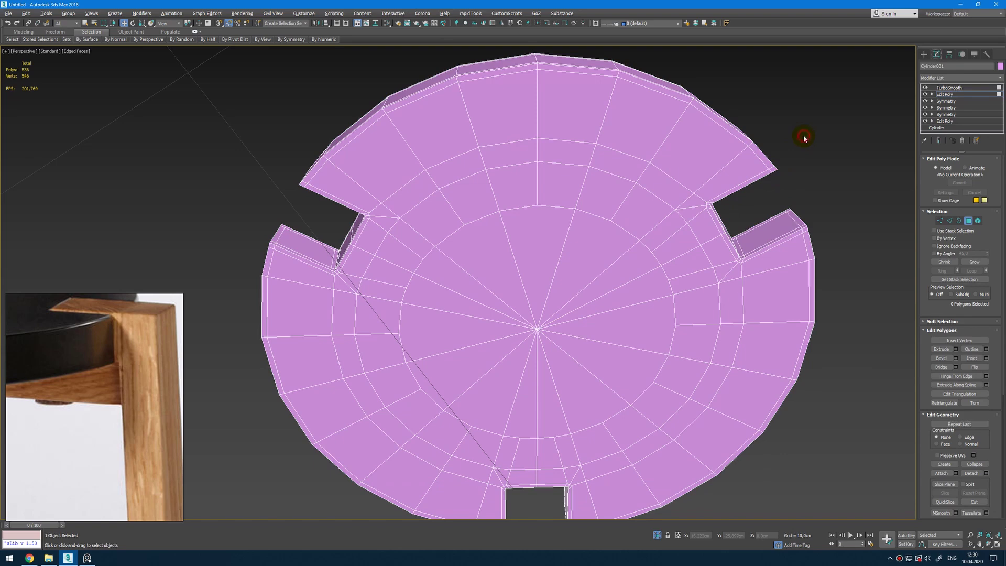
left_click(335, 39)
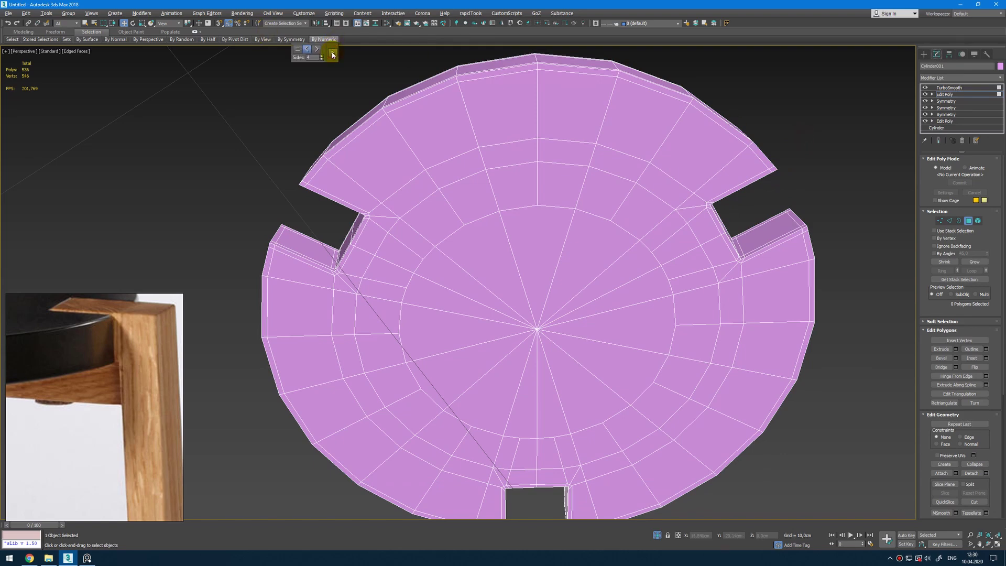
middle_click_drag(340, 112, 538, 143, "alt")
key("4")
left_click(948, 88)
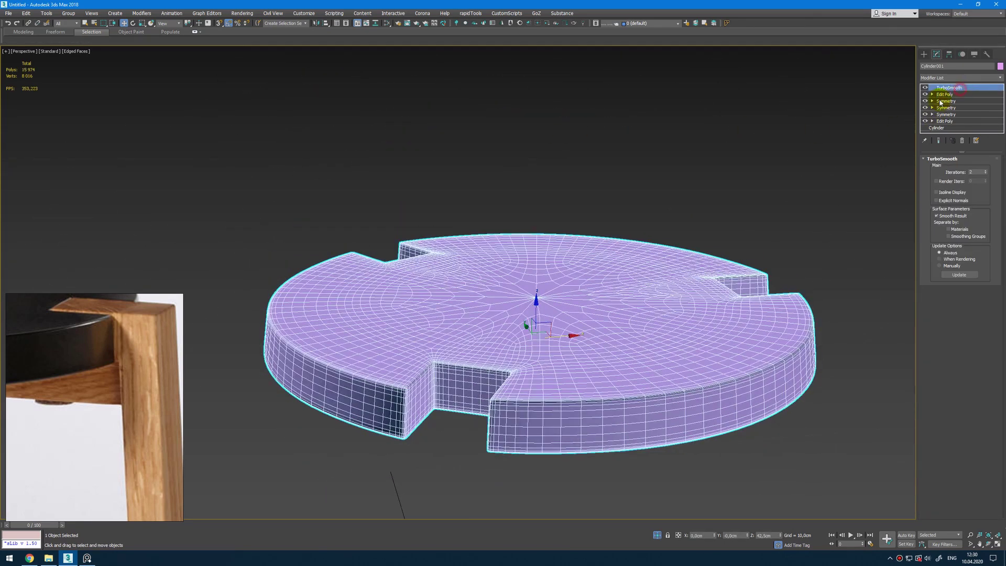
- Hide the mesh edges, end the seat's isolation to show the whole stool, and select a vertical leg
key("F4")
middle_click_drag(728, 199, 727, 414, "alt")
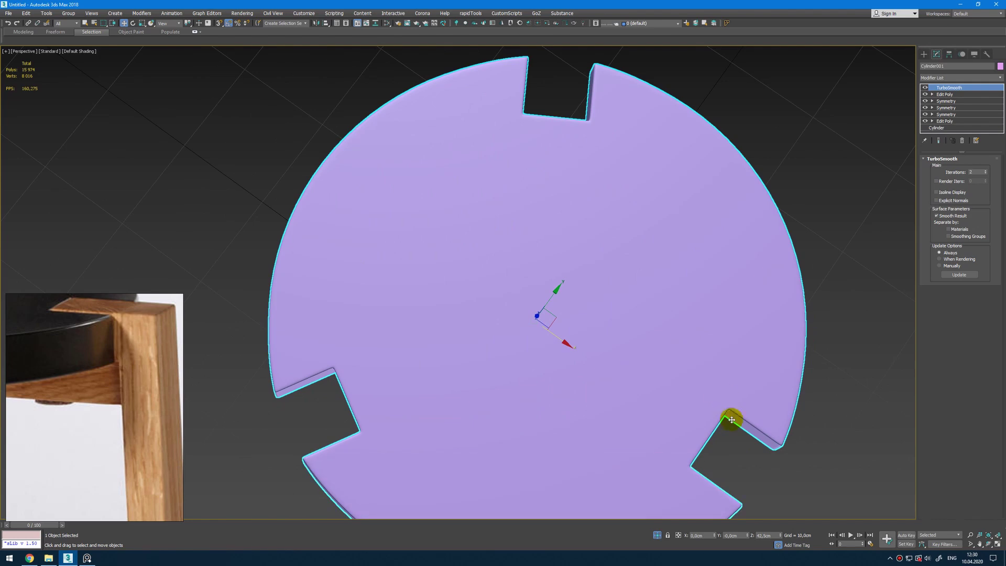
left_click(657, 537)
middle_click_drag(597, 352, 510, 197, "alt")
key("alt+w")
key("alt+w")
middle_click_drag(731, 364, 637, 388, "alt")
middle_click_drag(637, 387, 624, 287)
left_click(624, 288)
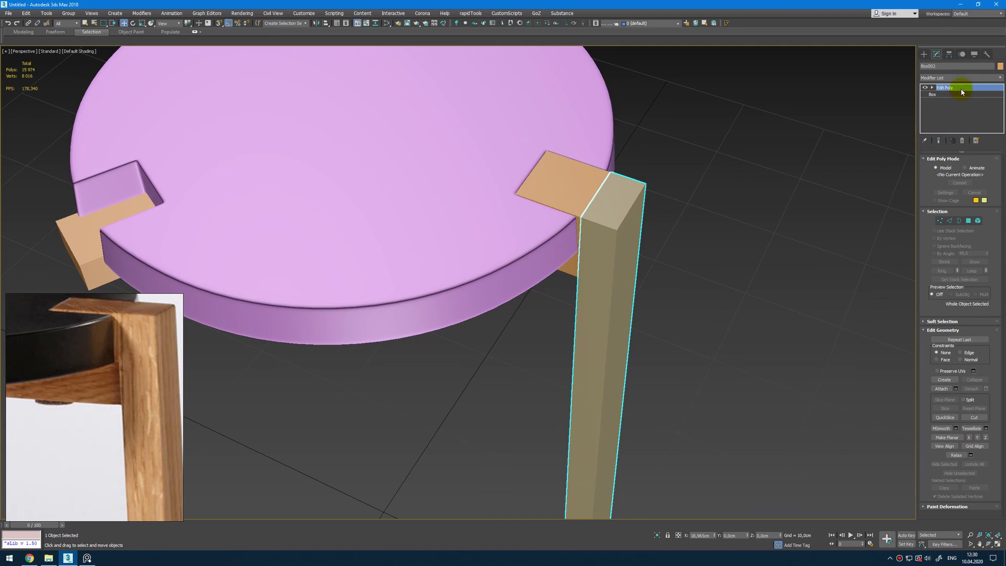
key("2")
key("F4")
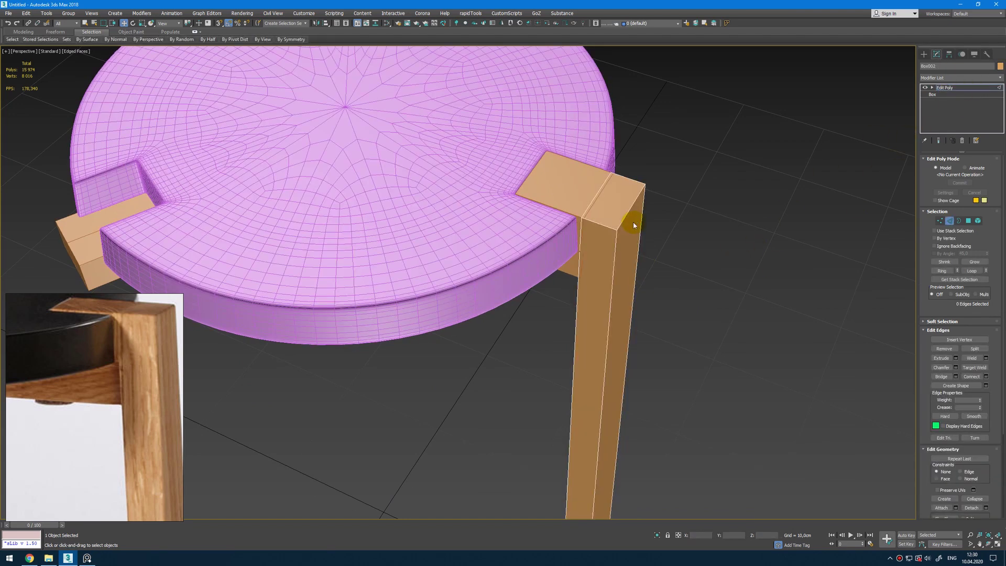
middle_click_drag(671, 254, 618, 171)
key("ctrl+a")
right_click(625, 154)
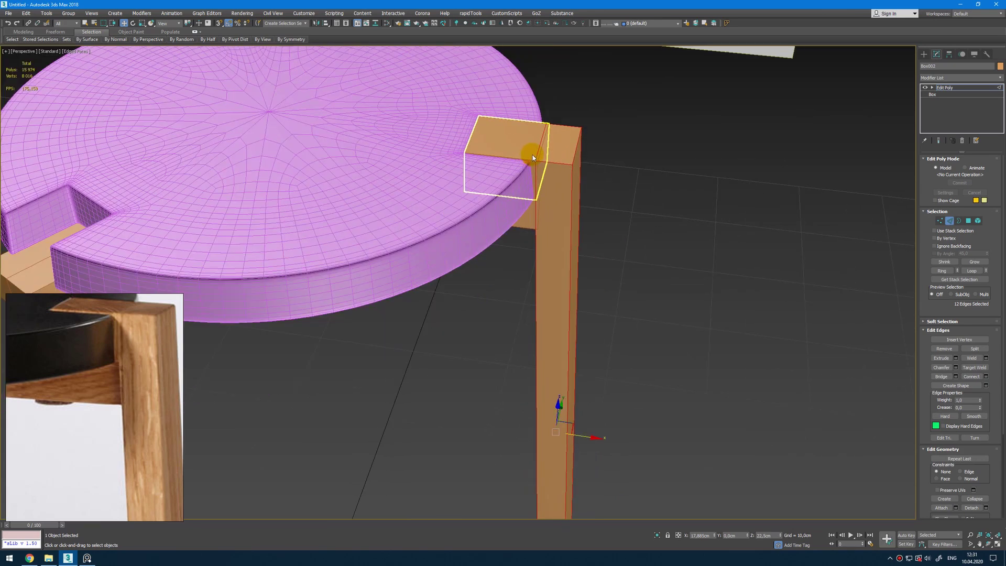
left_click(950, 90)
- Select the horizontal support under the seat and, in a top wireframe view, delete its three Symmetry modifiers
left_click(546, 221)
key("t")
key("F3")
scroll(337, 197, "down", 5)
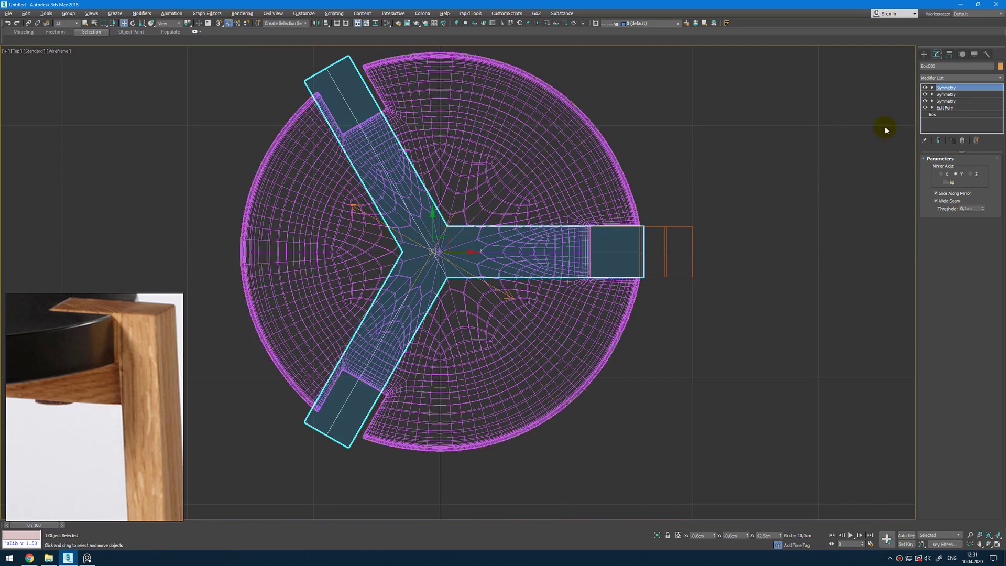
left_click(963, 141)
left_click(963, 142)
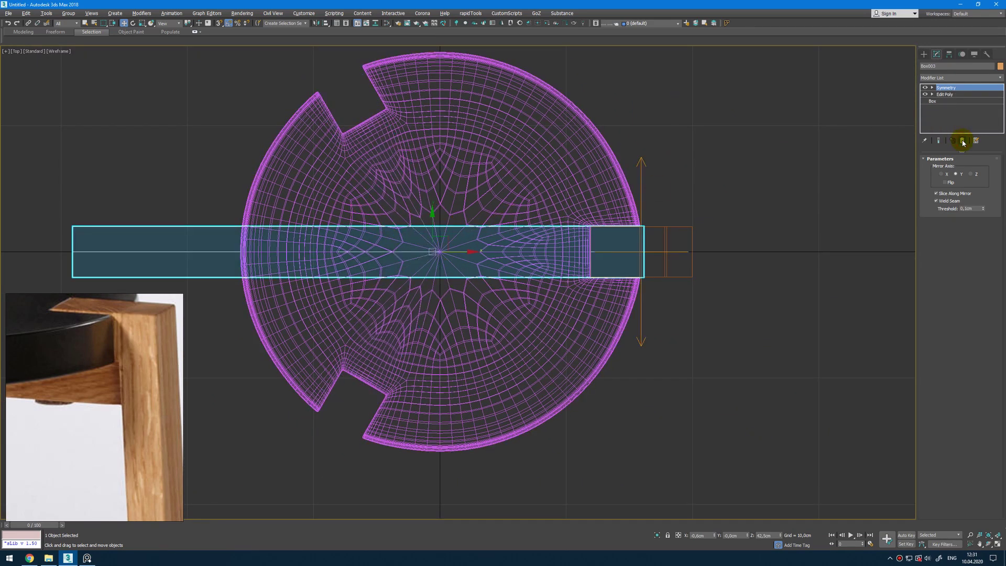
left_click(954, 95)
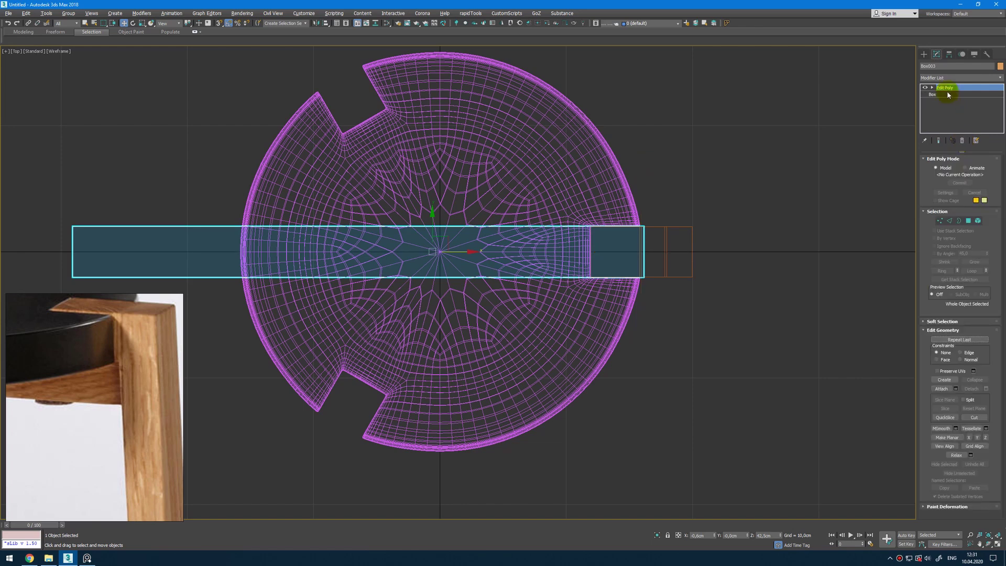
- Centre the horizontal support's pivot on the object, and align the pivot to the round seat's centre
left_click(950, 56)
left_click(974, 108)
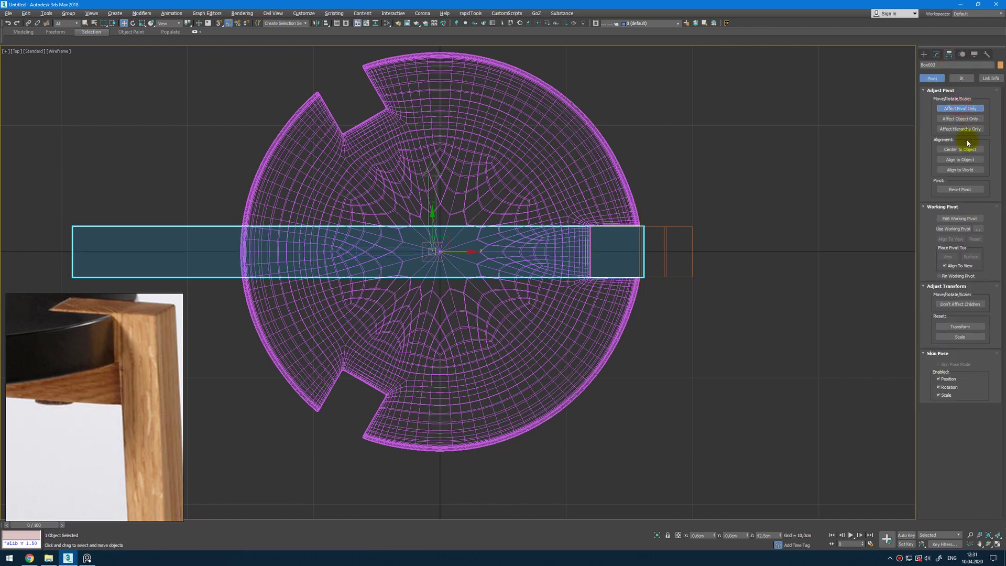
left_click(967, 149)
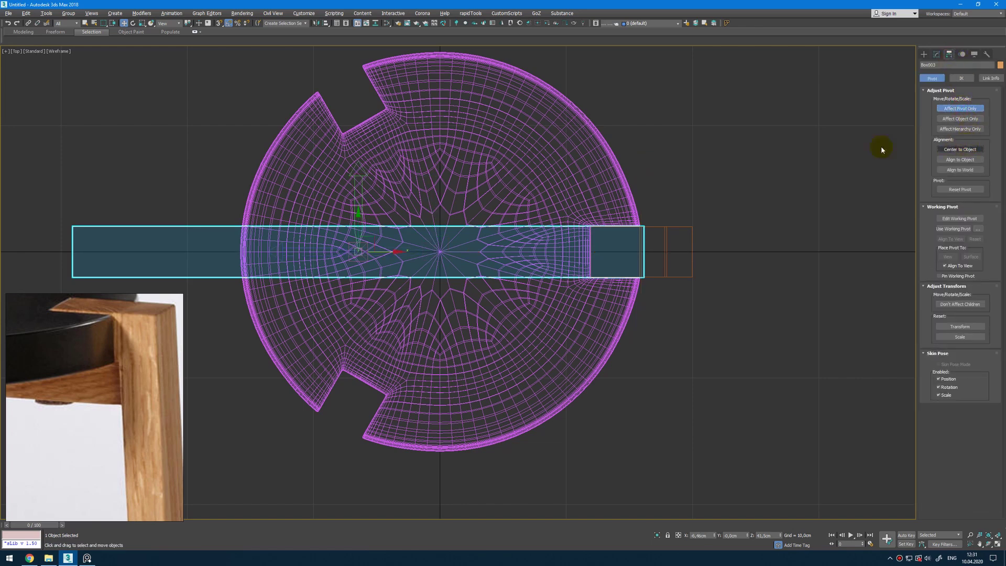
left_click(325, 23)
left_click(444, 92)
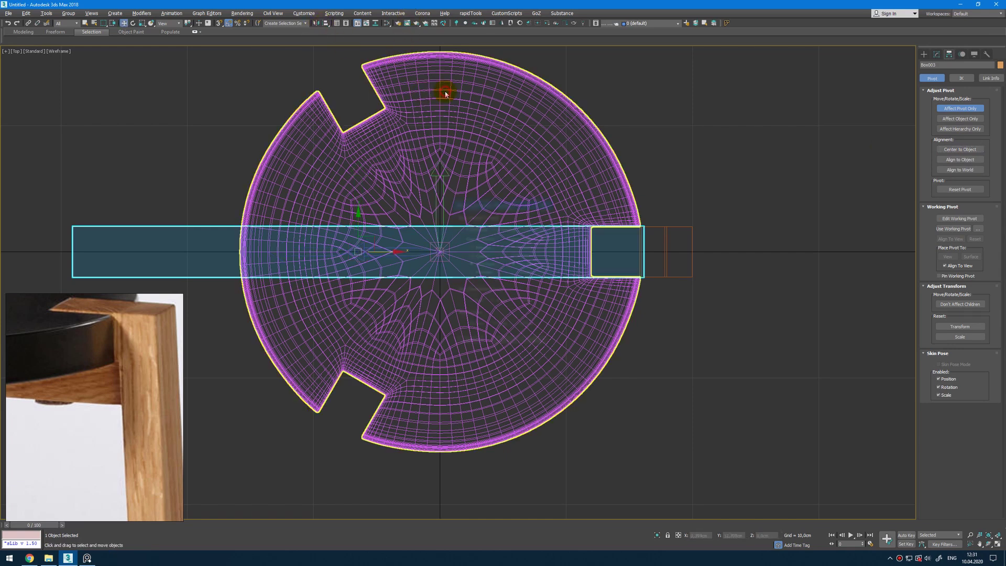
left_click(506, 343)
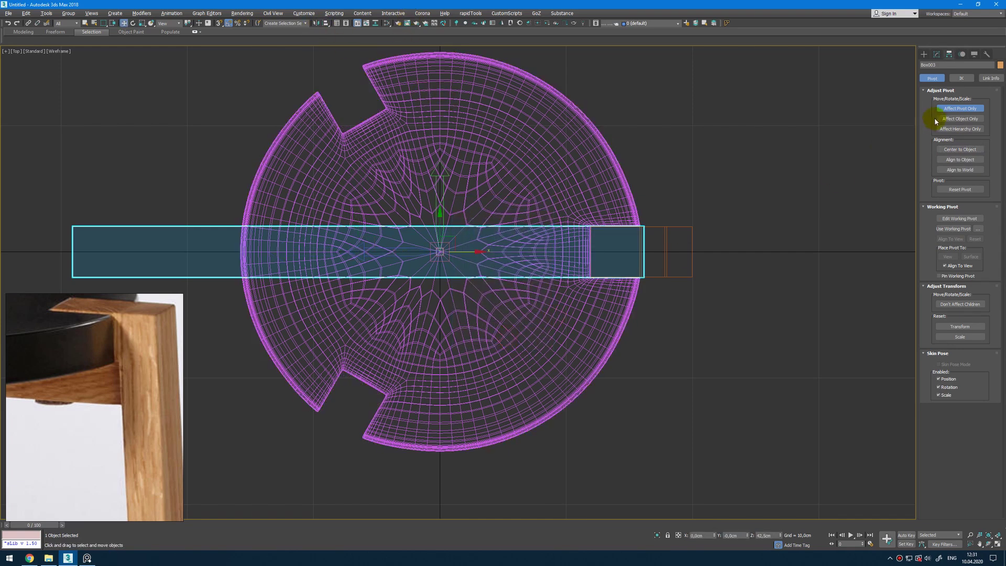
- Add a Symmetry modifier to the horizontal support
left_click(979, 79)
type("sym")
left_click(997, 84)
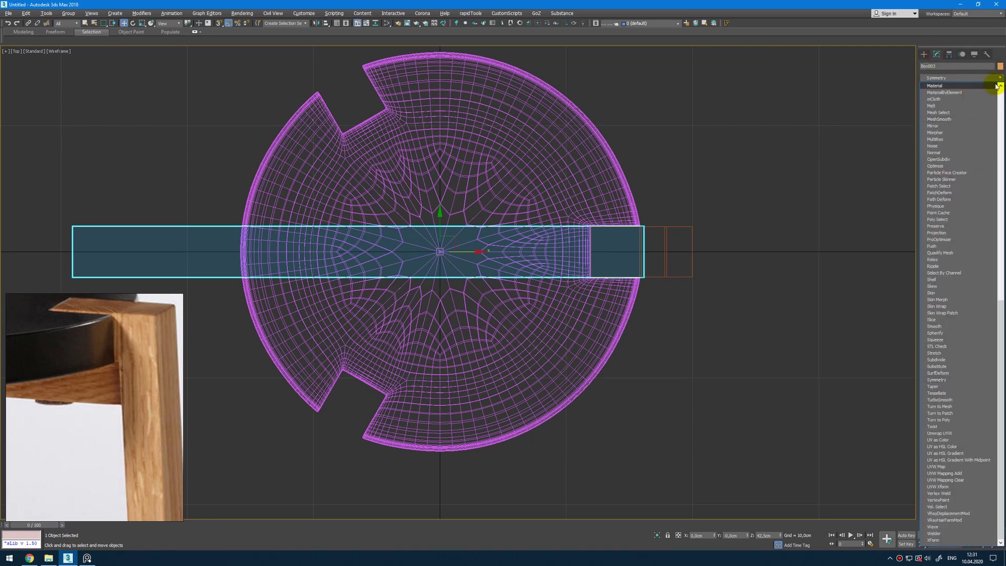
- In the front view, clone the slanted stool leg in place where the crossbar overlaps it
middle_click_drag(753, 237, 601, 266)
key("f")
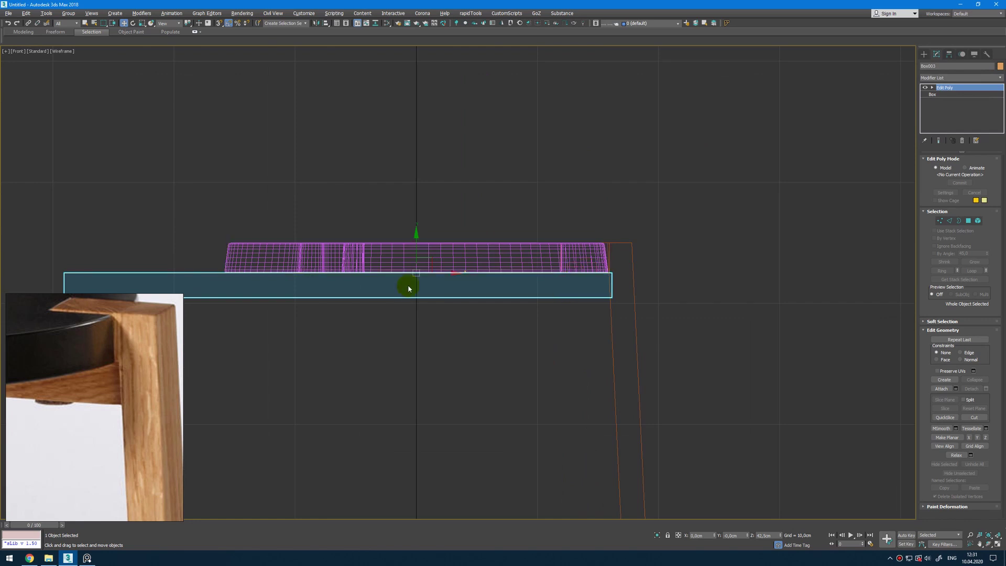
scroll(599, 276, "up", 3)
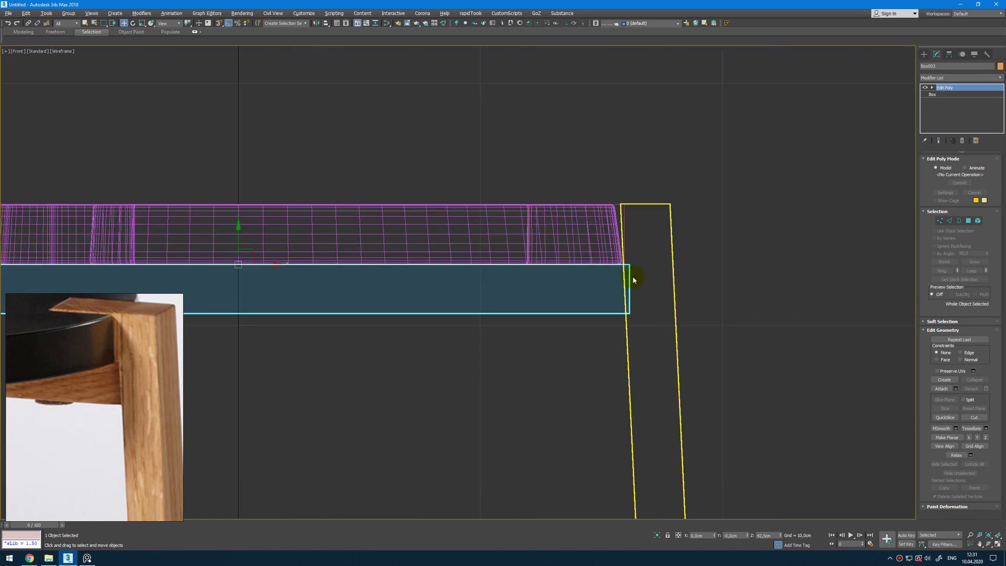
scroll(634, 275, "up", 3)
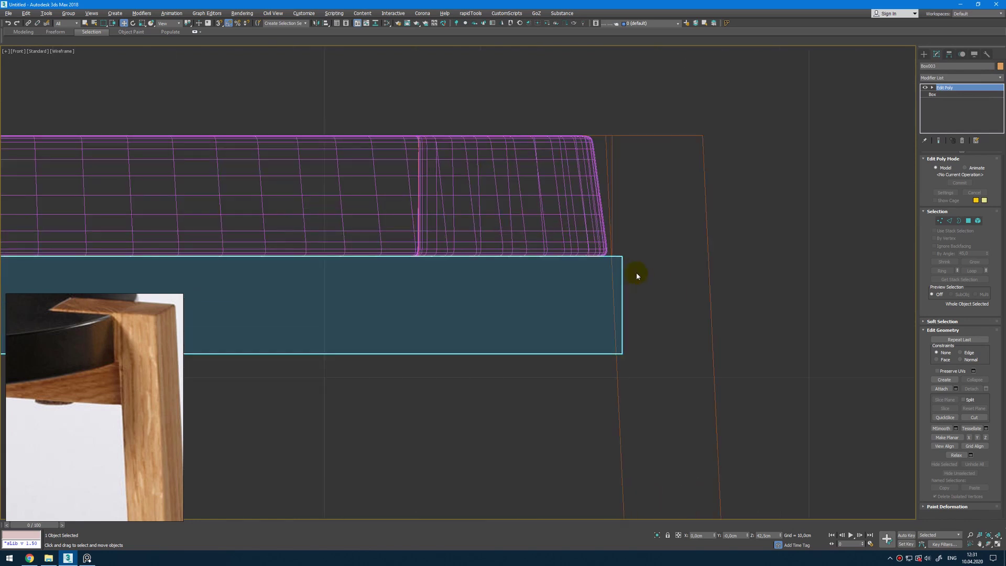
left_click(710, 282, "ctrl")
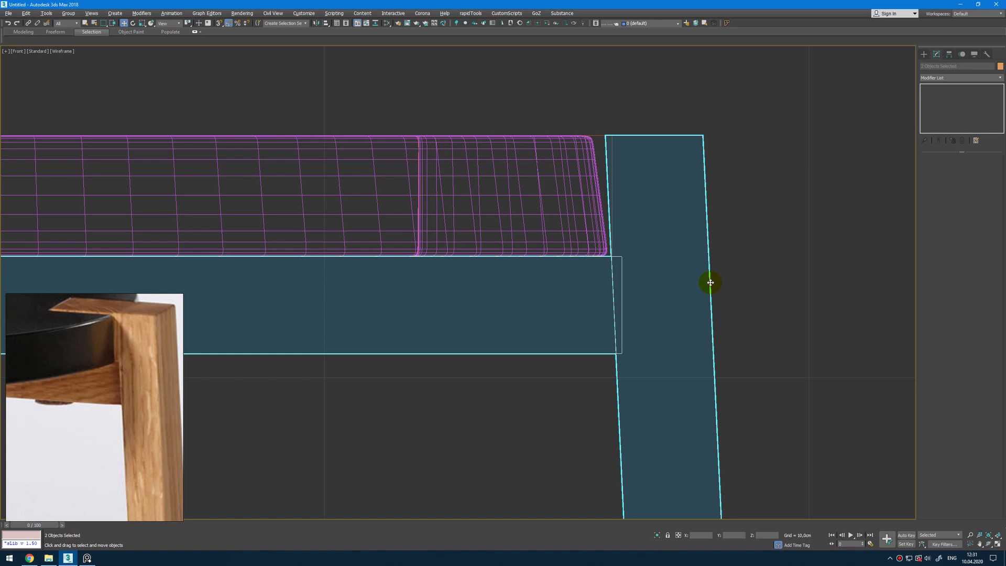
left_click(712, 283)
key("ctrl+v")
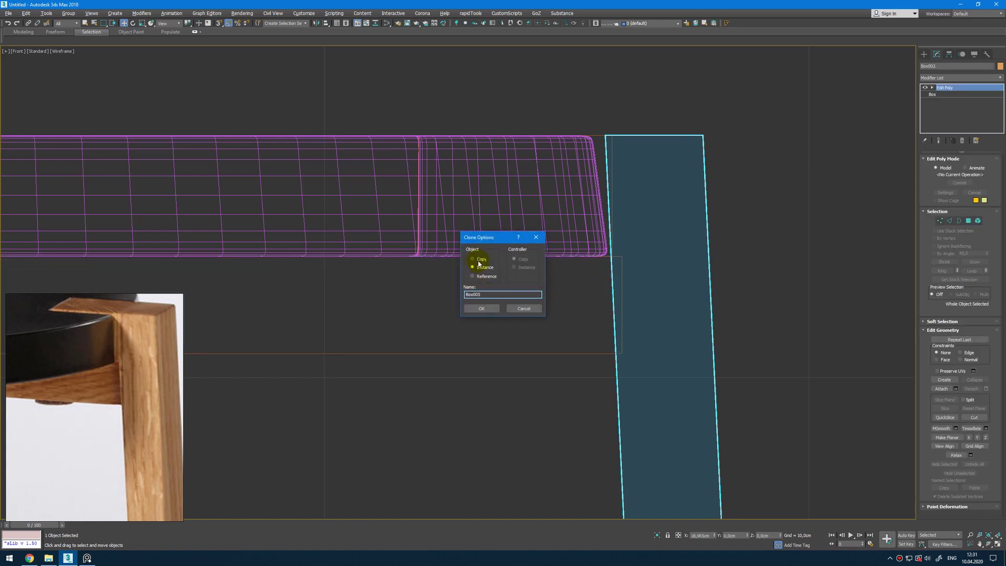
left_click(479, 308)
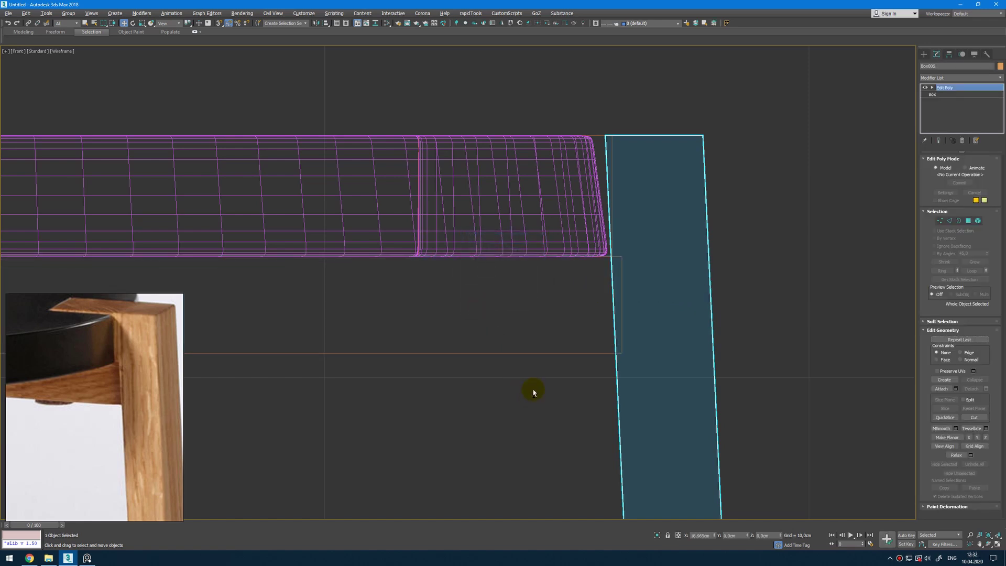
- Isolate the crossbar with the leg copy, and select the crossbar in the perspective view
left_click_drag(505, 339, 504, 337, "ctrl")
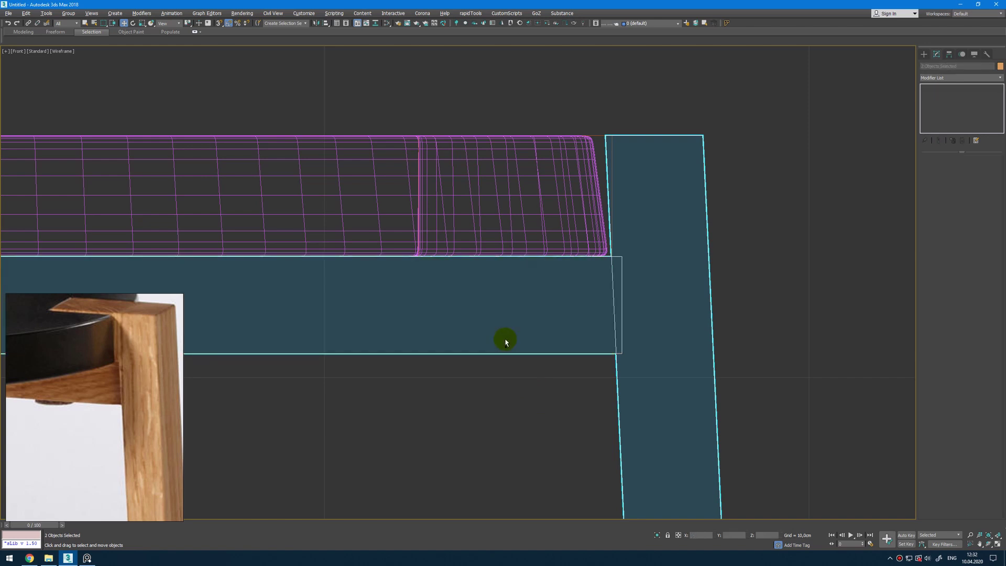
key("alt+q")
key("alt+w")
middle_click(701, 377)
key("alt+w")
left_click(399, 286)
left_click(522, 184)
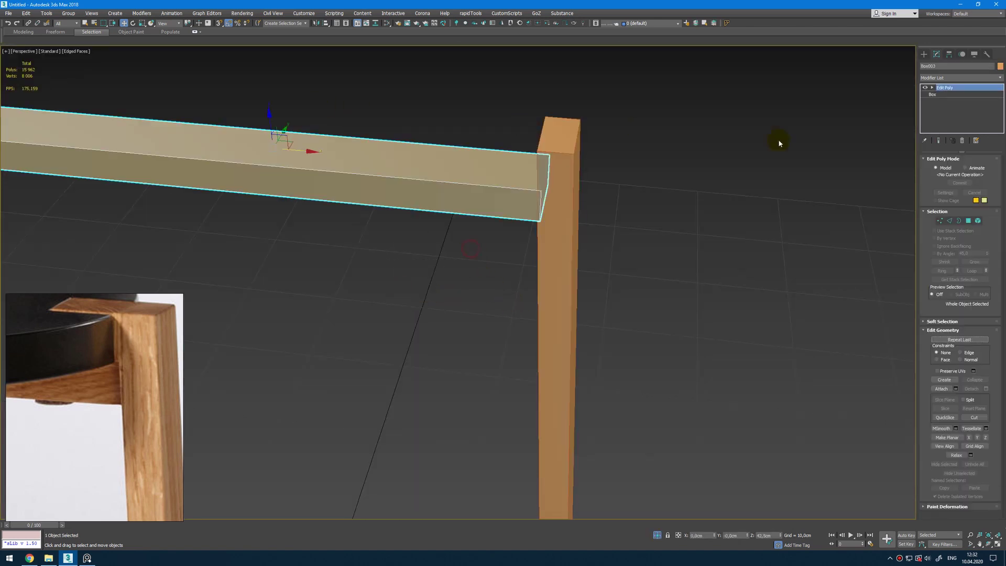
- Subtract the leg copy from the crossbar with ProBoolean to trim its end to the leg's slant
left_click(924, 54)
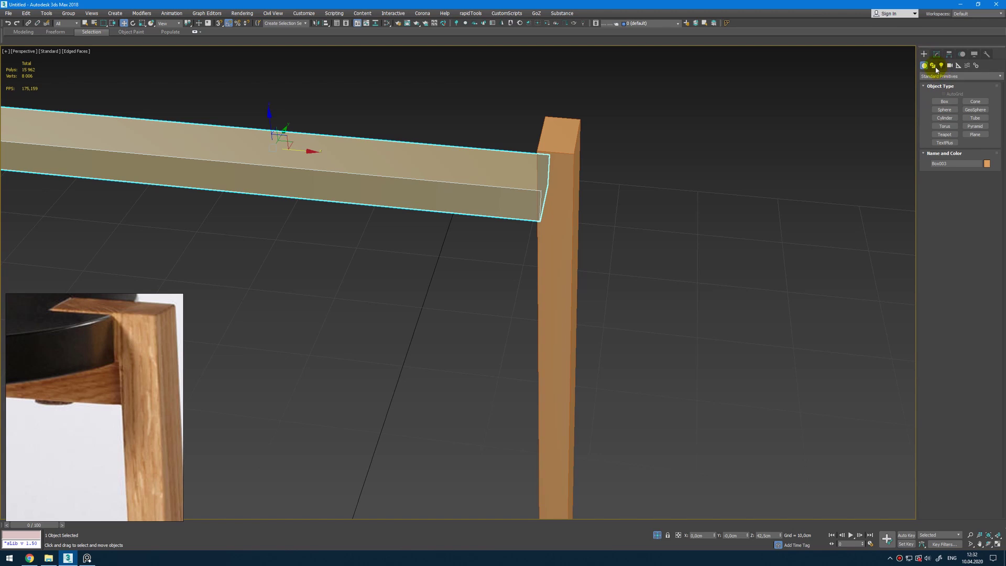
left_click(933, 66)
left_click(924, 66)
left_click(948, 76)
left_click(948, 95)
left_click(944, 143)
left_click(949, 185)
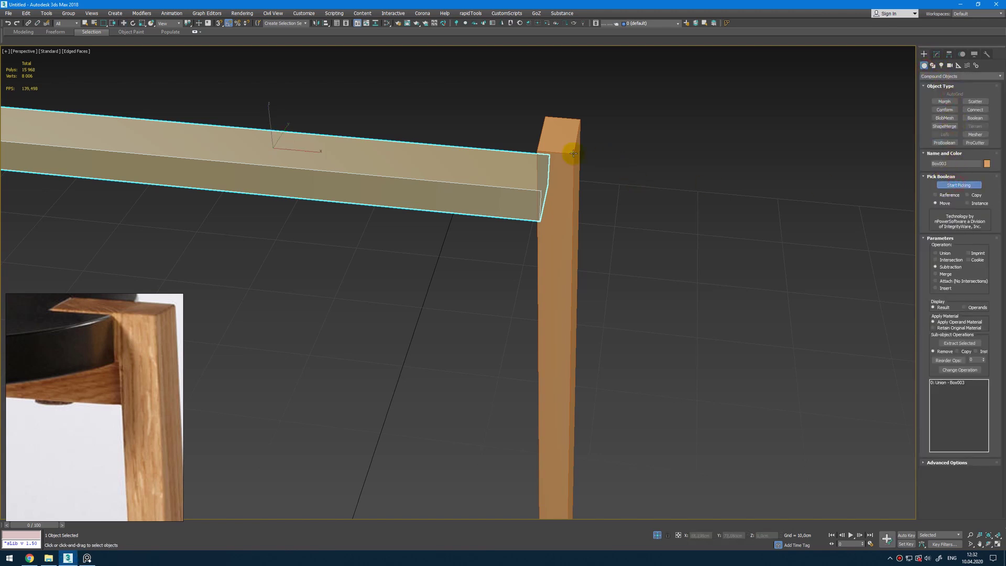
left_click(571, 158)
key("w")
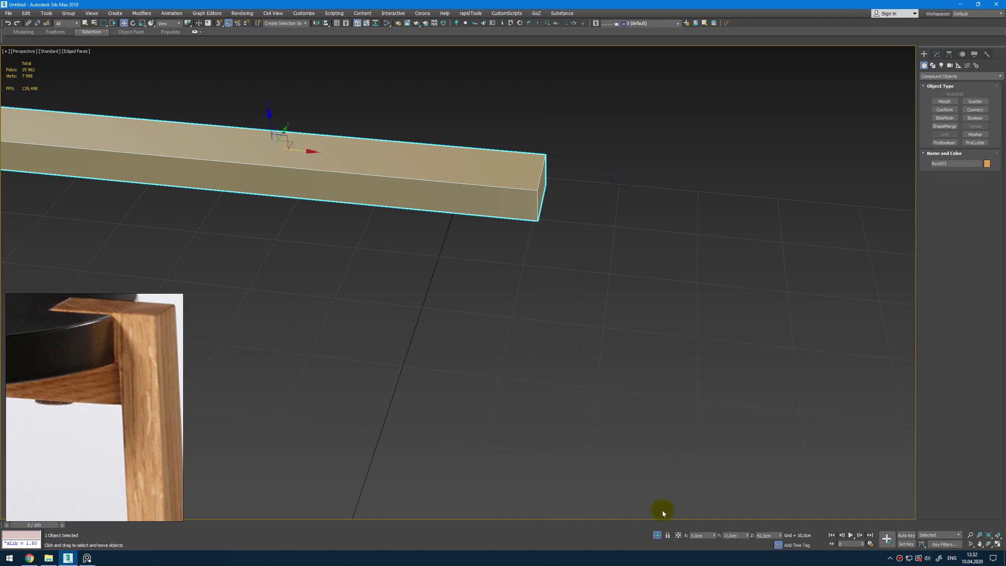
- Exit isolation and clone the stool leg in place once more
left_click(657, 535)
scroll(541, 202, "down", 3)
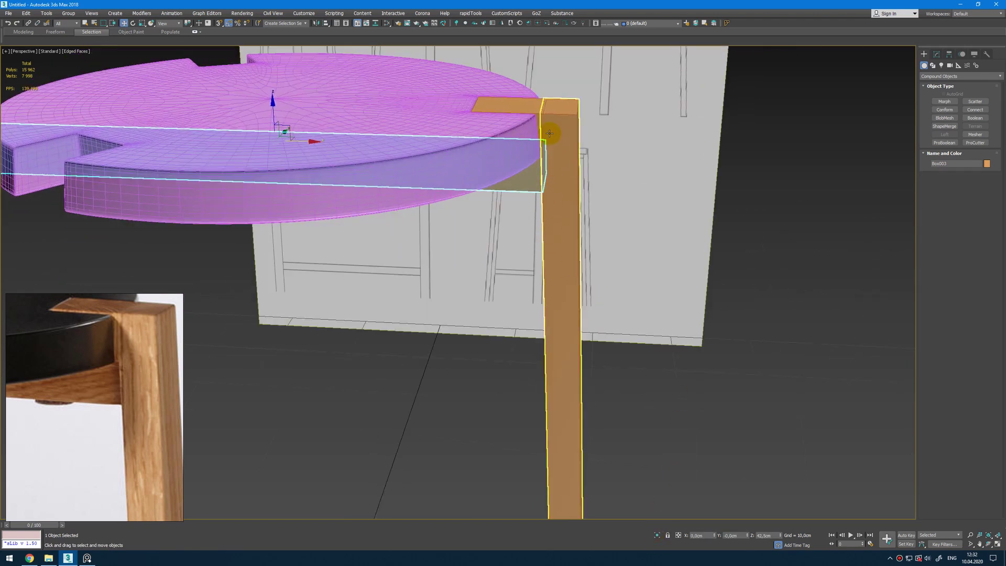
scroll(543, 139, "up", 3)
left_click(575, 128)
left_click_drag(575, 128, 574, 145, "shift")
left_click(481, 307)
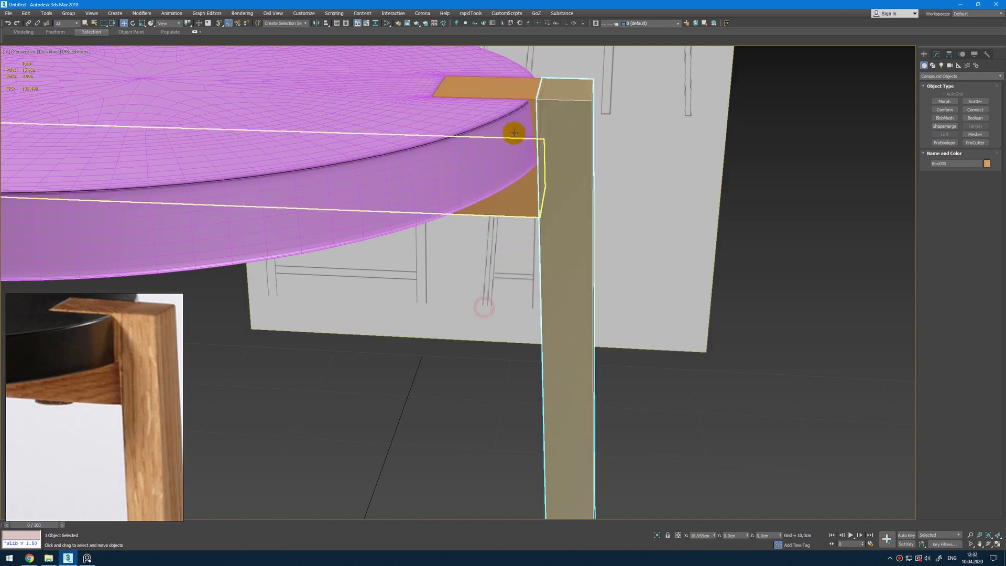
- Isolate the short upper block with the leg copy, subtract the copy from the block with ProBoolean, and exit isolation
left_click(513, 98, "ctrl")
key("alt+q")
left_click(445, 153)
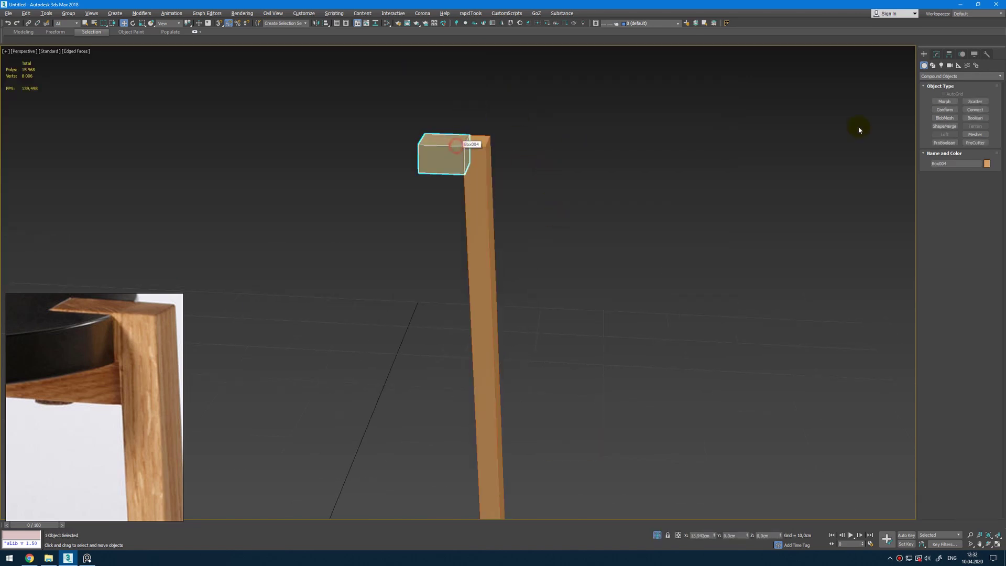
left_click(940, 143)
left_click(959, 185)
left_click(491, 264)
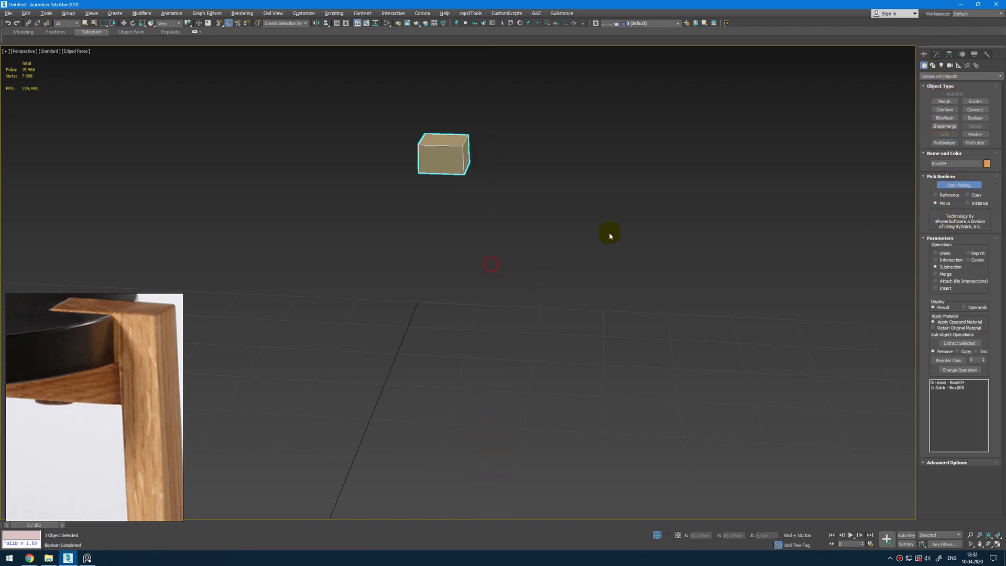
key("w")
left_click(659, 534)
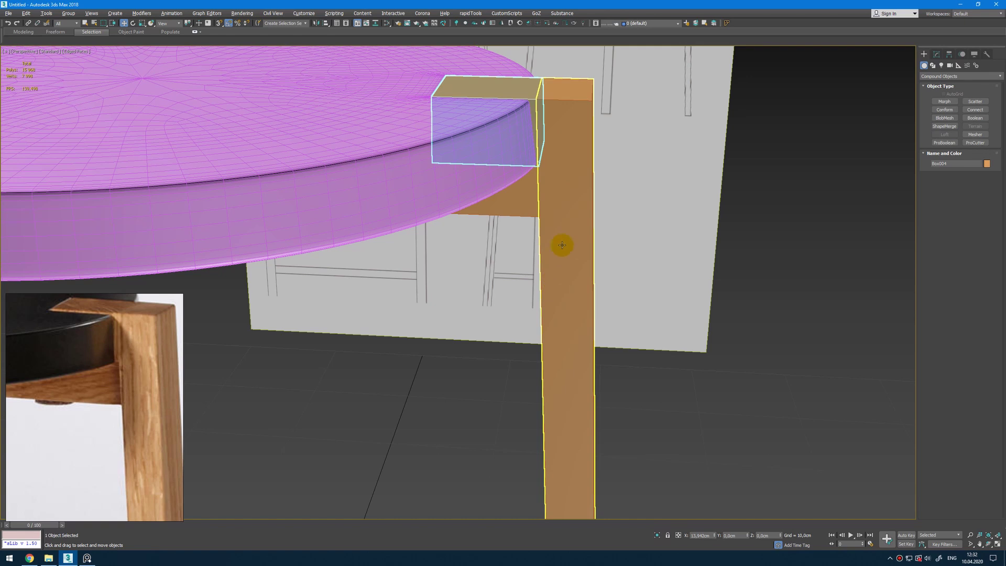
- Inspect the joint between the leg and the trimmed upper block, and isolate the block
left_click(561, 265, "ctrl")
key("alt+q")
scroll(716, 293, "up", 3)
scroll(718, 298, "down", 1)
left_click(614, 281)
middle_click_drag(649, 292, 652, 268, "alt")
key("alt+q")
scroll(652, 269, "down", 2)
scroll(652, 269, "down", 2)
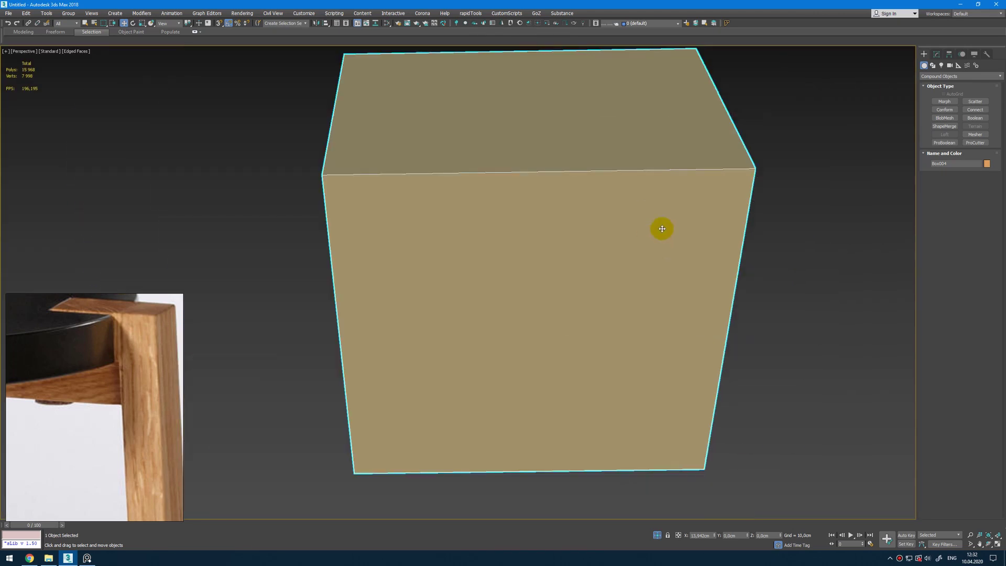
- Convert the upper block to an Editable Poly and delete its underside polygon
left_click(935, 55)
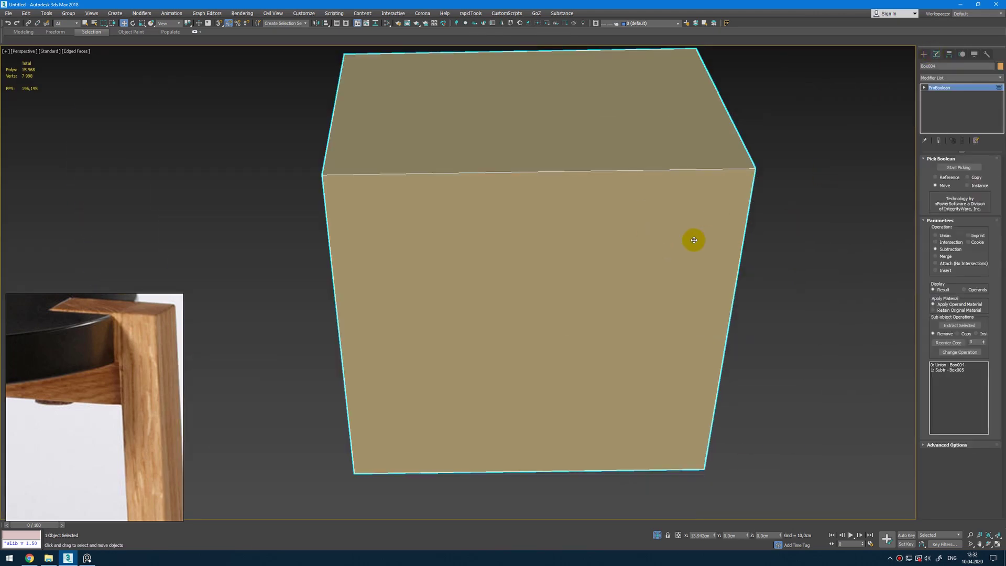
key("alt+e")
key("4")
left_click(648, 260)
key("Delete")
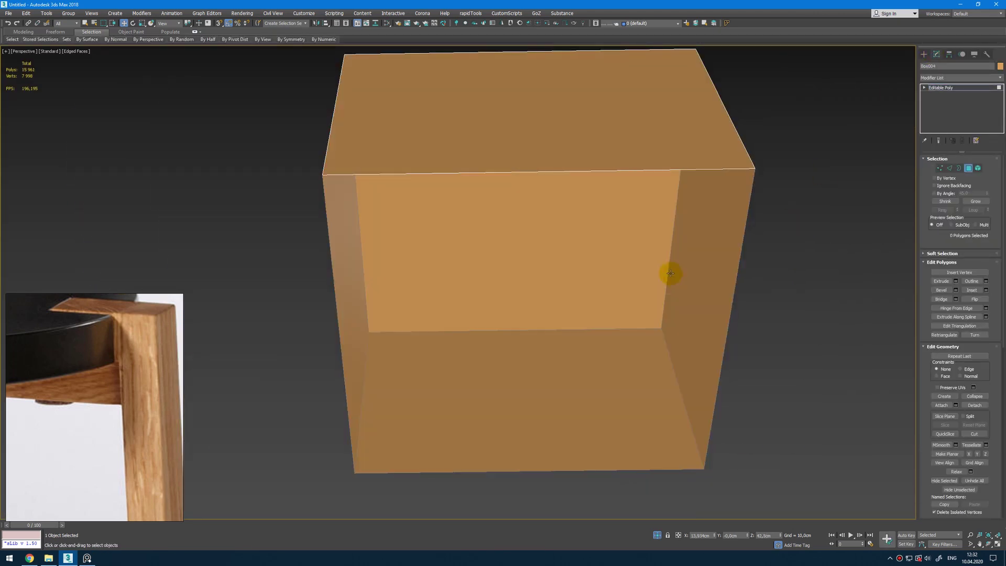
- Exit isolation, select the crossbar together with the upper block, and isolate both
left_click(655, 535)
key("4")
left_click(522, 201)
key("alt+w")
middle_click(674, 140)
key("alt+w")
key("z")
scroll(757, 287, "up", 3)
key("alt+w")
middle_click(744, 348)
key("alt+w")
left_click(522, 135, "ctrl")
key("alt+q")
- Select the crossbar in the front view and convert it to an Editable Poly
key("alt+w")
middle_click(688, 126)
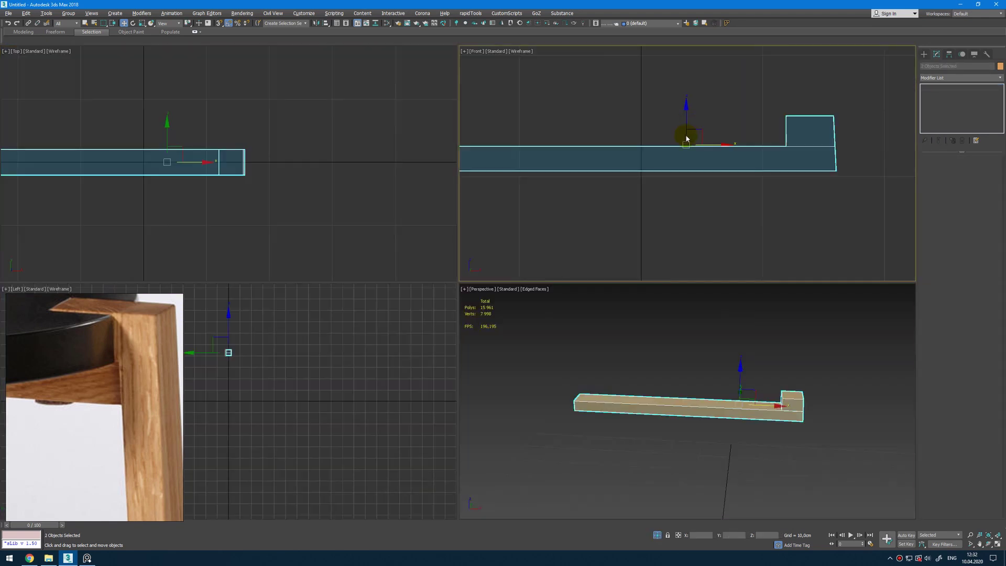
key("alt+w")
left_click(589, 268)
key("alt+e")
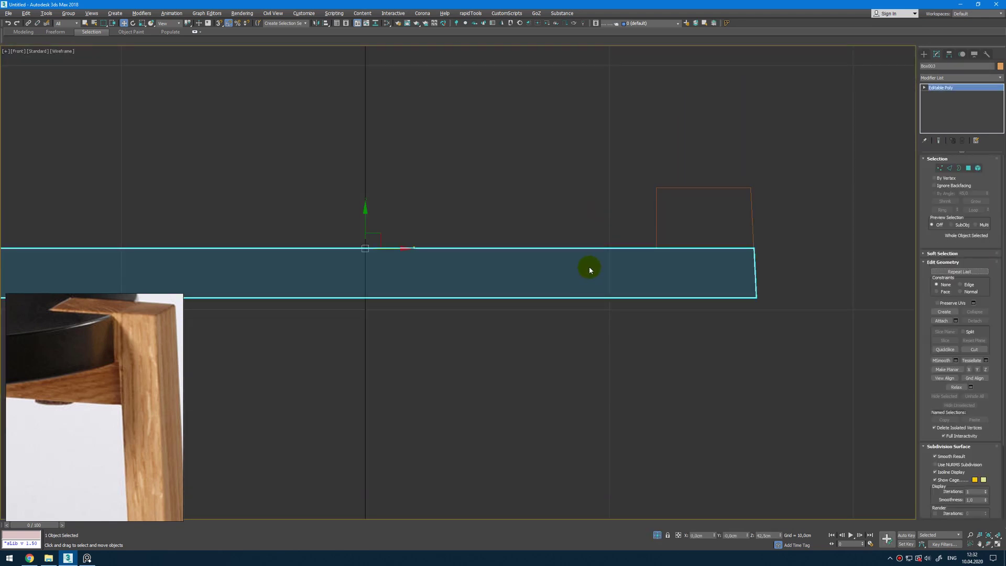
- Connect the crossbar's long edges with a cross-section edge loop, and save the scene as T2-HappyStoolA2-01.max
key("2")
left_click_drag(576, 207, 529, 361)
right_click(529, 360)
left_click(462, 391)
left_click(463, 320)
left_click(7, 13)
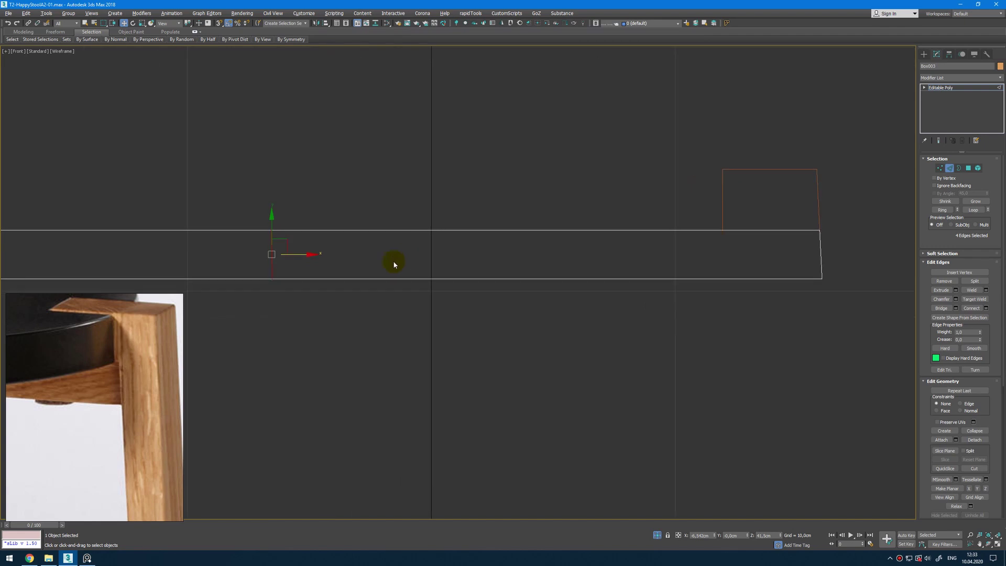
- Try to make the crossbar's new edge loop planar along Y, and undo it
key("r")
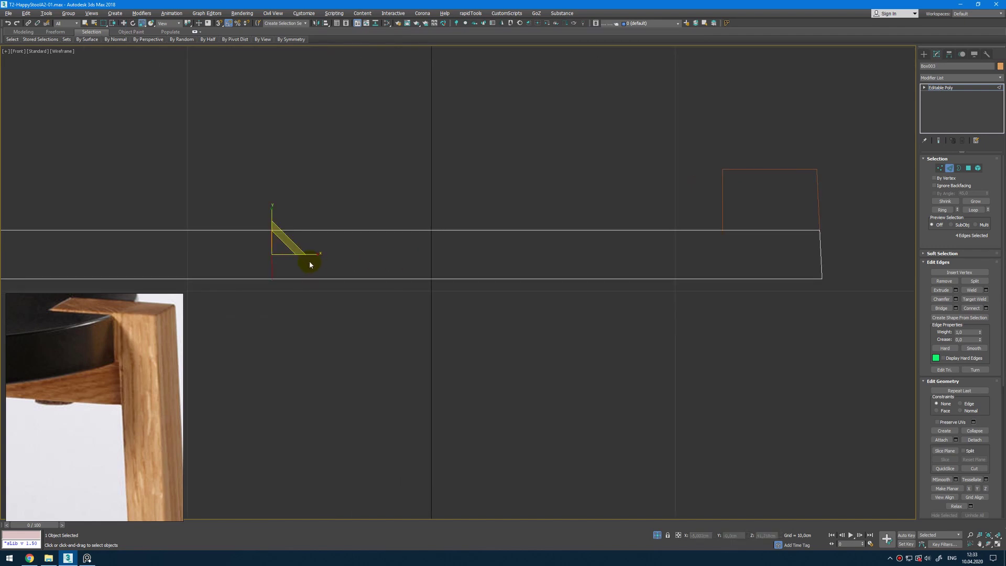
key("alt+w")
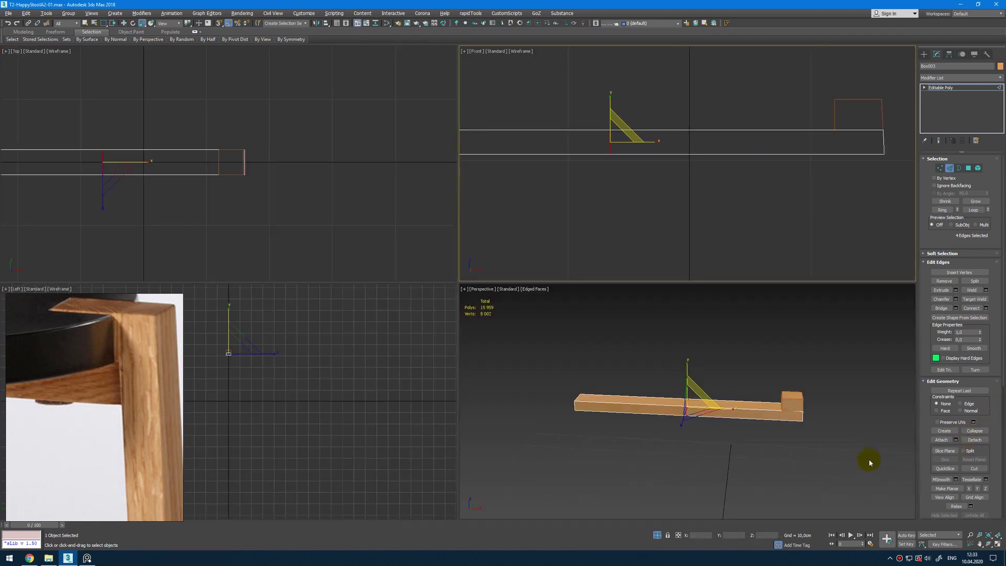
middle_click(868, 461)
key("alt+w")
left_click_drag(928, 417, 935, 289)
scroll(972, 368, "down", 5)
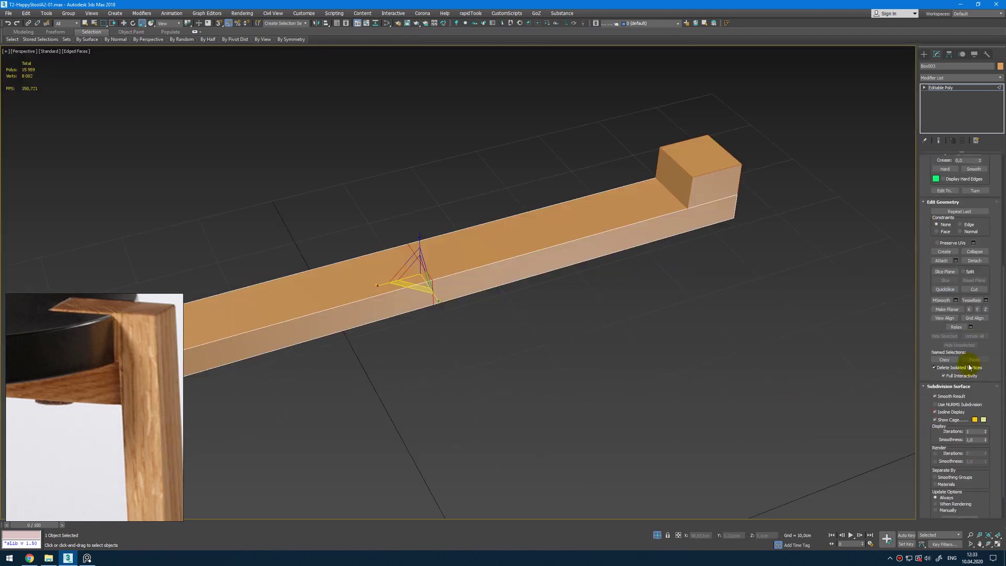
left_click(978, 311)
key("ctrl+z")
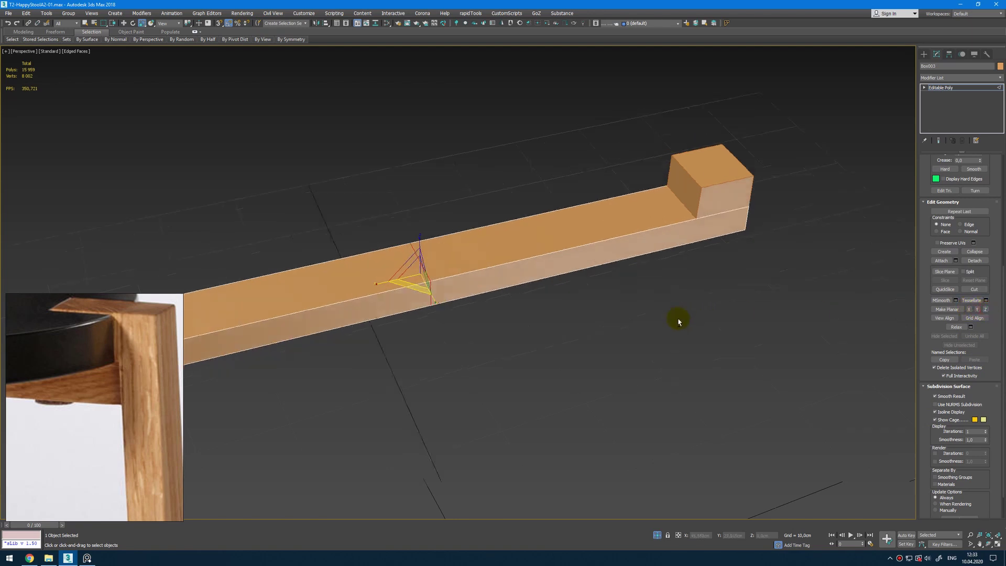
- Move the crossbar's edge loop in the front view to snap in line with the upper block's inner side
middle_click_drag(681, 319, 602, 304, "alt")
key("alt+w")
middle_click(705, 180)
key("alt+w")
key("w")
left_click_drag(303, 240, 759, 219)
- Isolate the crossbar and delete the top polygon at its end that lies under the upper block
key("alt+w")
middle_click(754, 319)
key("alt+w")
middle_click_drag(754, 319, 744, 313, "alt")
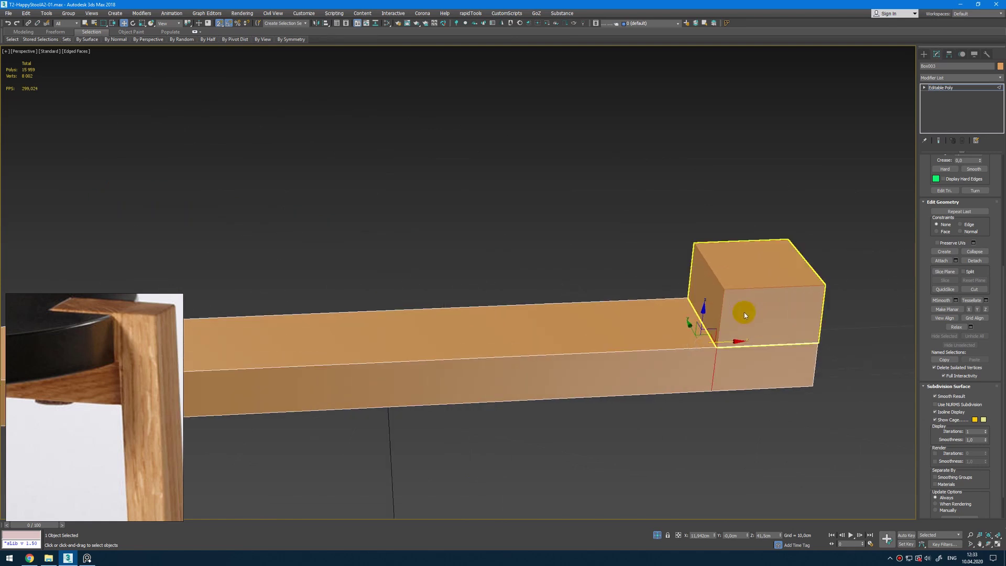
key("alt+q")
key("4")
scroll(660, 222, "down", 5)
left_click(660, 222)
key("Delete")
key("4")
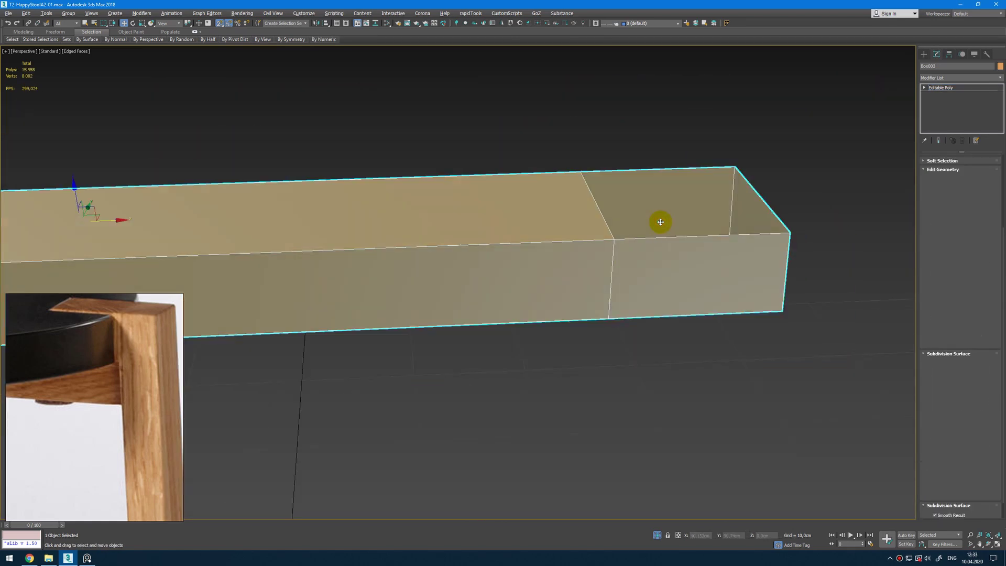
- Exit isolation, add the upper block to the crossbar selection, and isolate the two parts
key("alt+w")
middle_click(676, 219)
key("alt+w")
left_click(658, 535)
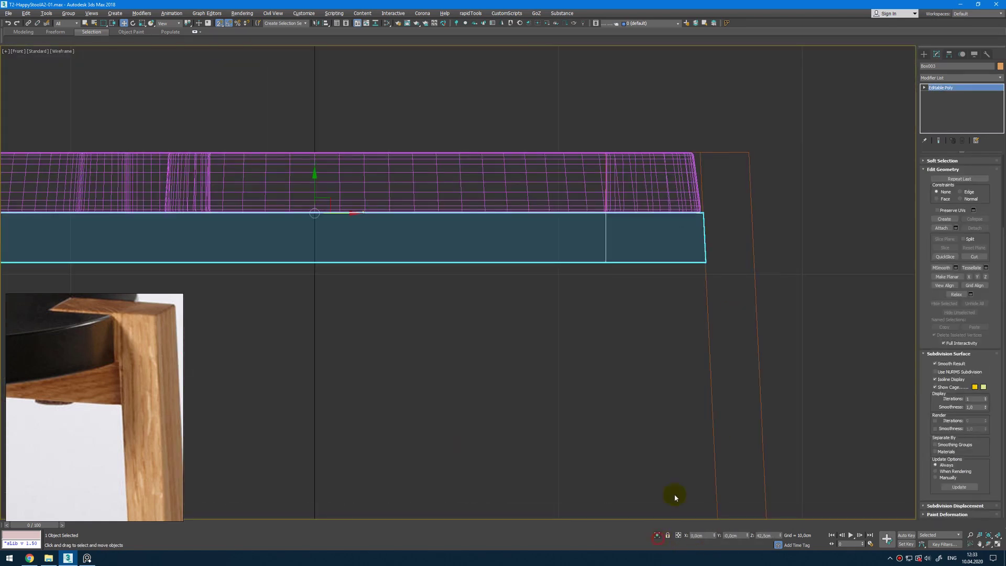
key("alt+w")
middle_click(768, 377)
key("alt+w")
left_click(755, 113, "ctrl")
key("alt+q")
- Turn off snapping and attach the upper block to the crossbar
key("s")
left_click(671, 249)
scroll(734, 285, "up", 5)
left_click(587, 312)
left_click(942, 321)
left_click(587, 236)
right_click(642, 234)
- Test the joint by moving a corner vertex between block and crossbar, and undo the move
middle_click_drag(581, 250, 673, 212)
key("1")
left_click(693, 263)
left_click(690, 260)
left_click_drag(701, 246, 764, 338)
middle_click_drag(729, 266, 724, 288, "alt")
key("ctrl+z")
- Weld the vertices along the joint between block and crossbar with a 0,1 cm threshold
key("alt+w")
middle_click(774, 171)
key("alt+w")
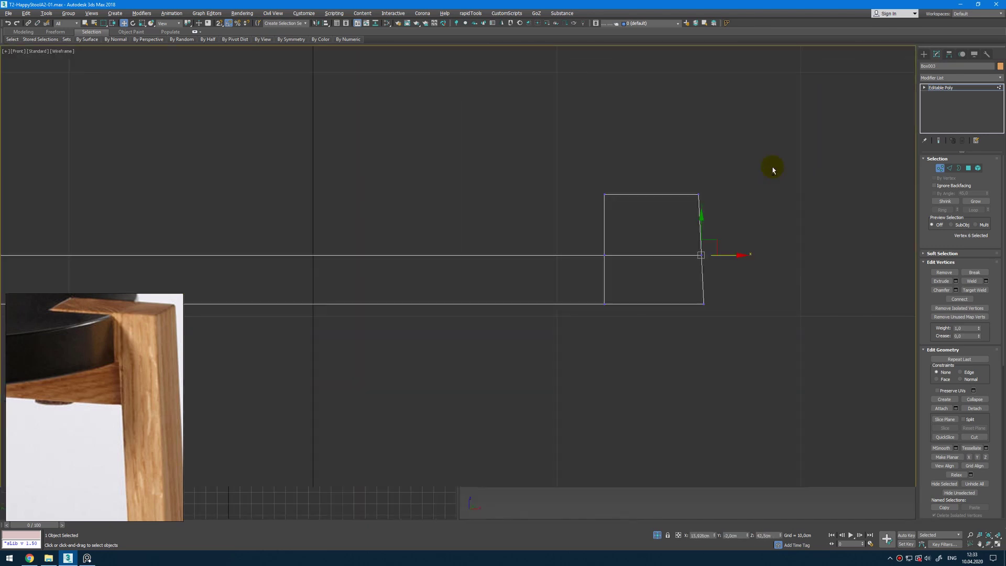
left_click_drag(819, 293, 779, 270)
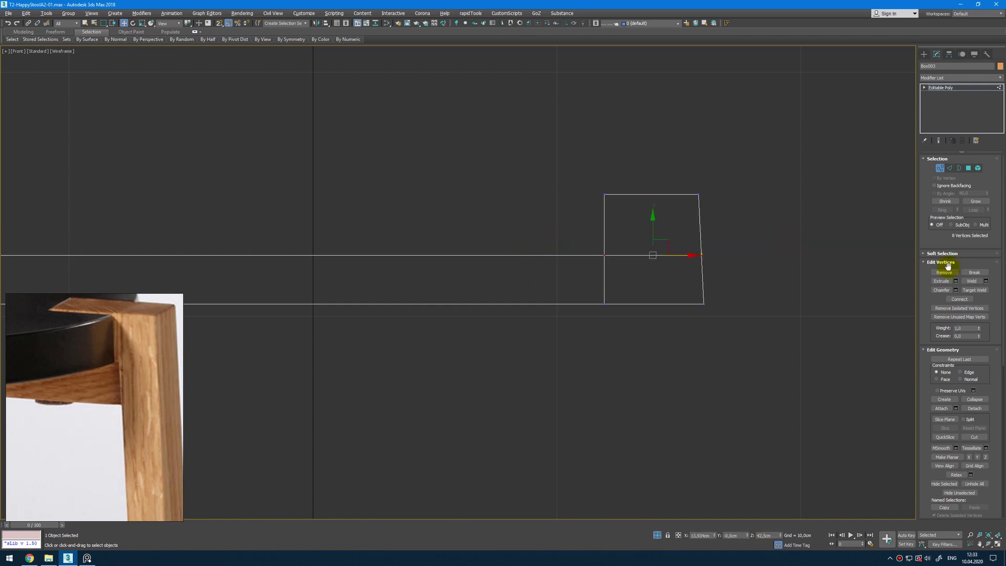
left_click(985, 282)
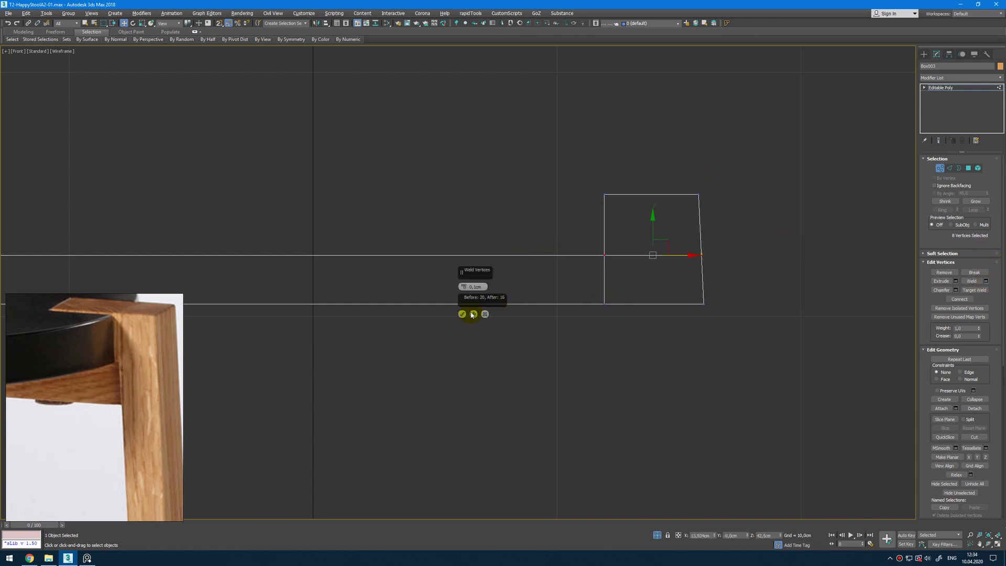
left_click(462, 315)
key("alt+w")
middle_click(697, 346)
key("alt+w")
middle_click_drag(689, 329, 700, 305, "alt")
key("1")
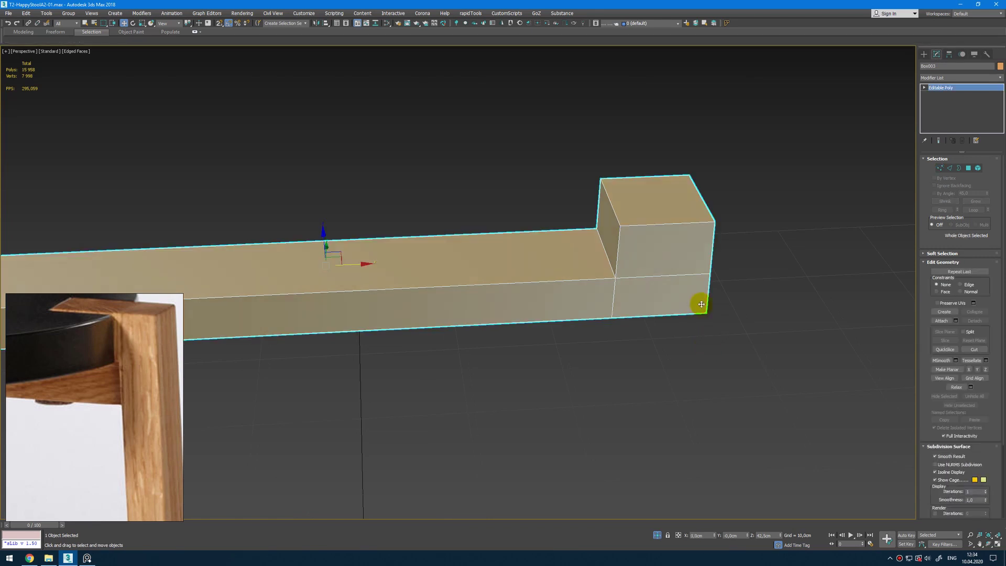
- In the top view, connect the crossbar's edges with a lengthwise loop along its centre line
key("alt+w")
middle_click(342, 133)
key("alt+w")
scroll(537, 210, "up", 2)
scroll(502, 225, "down", 2)
key("2")
right_click(585, 263)
left_click(517, 292)
scroll(467, 248, "up", 4)
left_click(464, 320)
- Delete the crossbar's polygons on the upper side of the centre line in the top view, and exit isolation
key("4")
left_click_drag(23, 202, 646, 235)
key("Delete")
key("4")
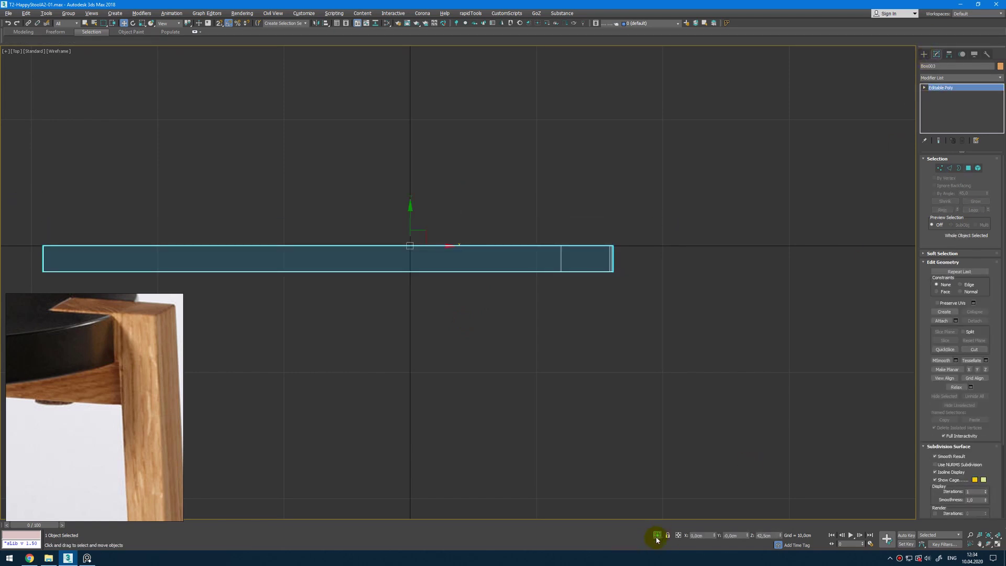
left_click(657, 537)
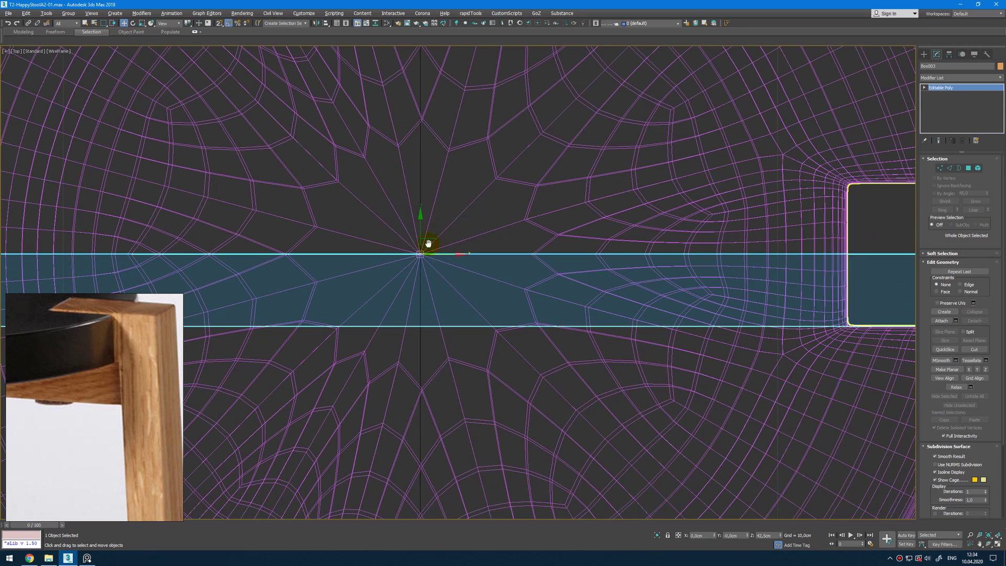
- Add a Symmetry modifier to the half crossbar, mirroring it across the Y axis with Flip on
left_click(980, 78)
left_click(977, 85)
left_click(959, 175)
left_click(946, 182)
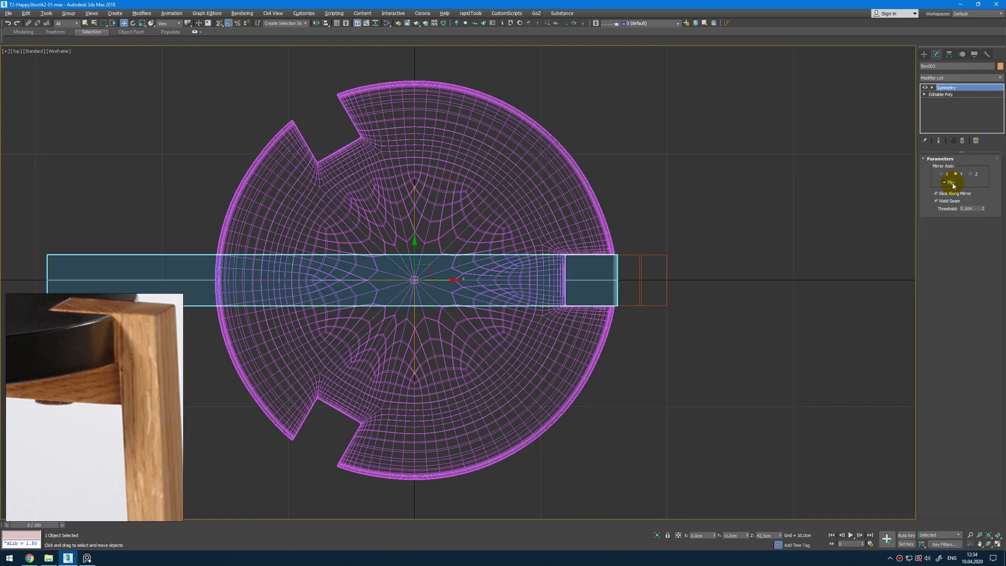
- Add a second Symmetry modifier on the Y axis and rotate its mirror 60° to copy the arm into the seat's lower notch
left_click(985, 80)
left_click(977, 85)
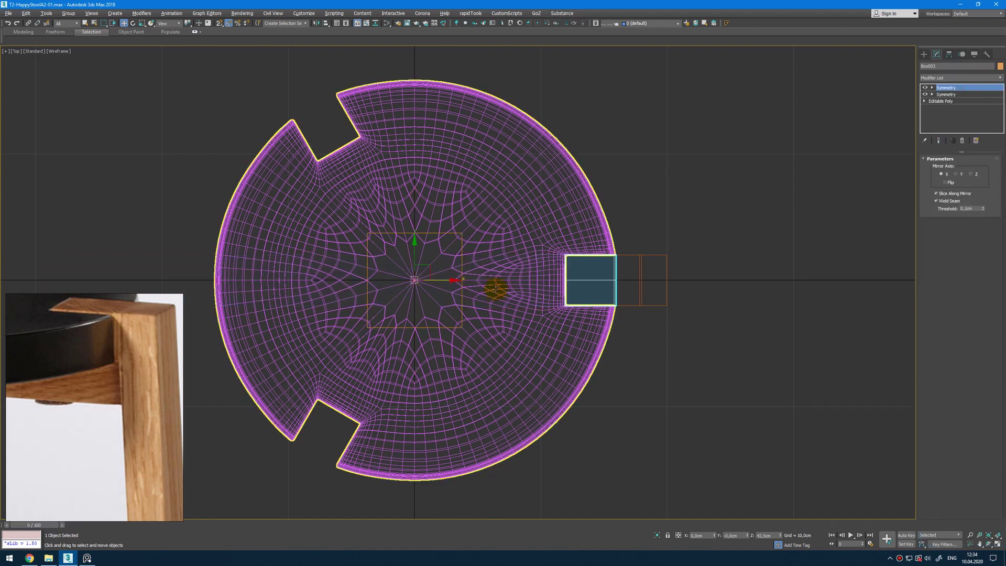
left_click(961, 174)
key("e")
left_click_drag(435, 294, 437, 326)
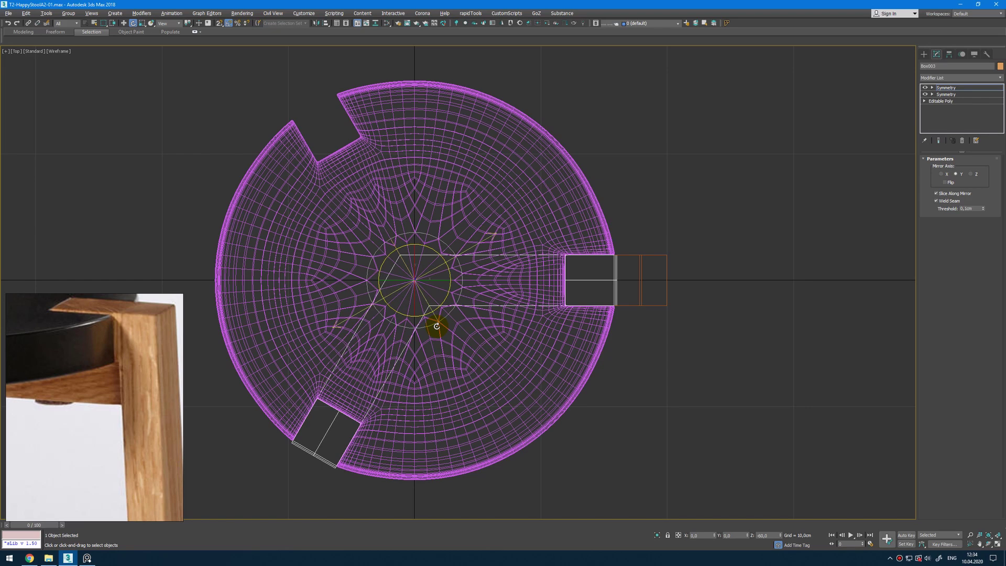
- Add a third Symmetry modifier on the Y axis and rotate its mirror 60° the opposite way to fill the seat's upper notch
left_click(955, 78)
left_click(957, 82)
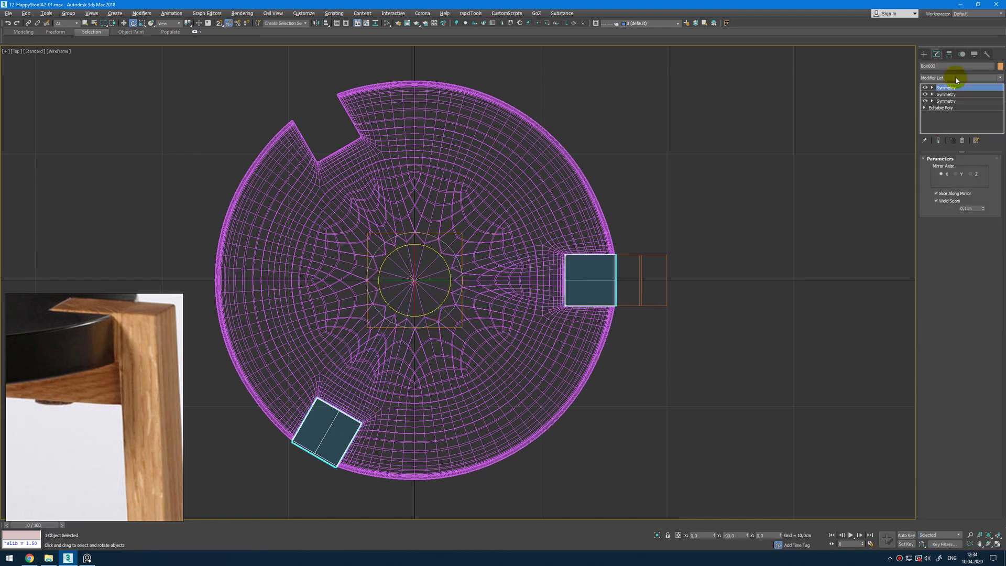
key("1")
left_click(960, 175)
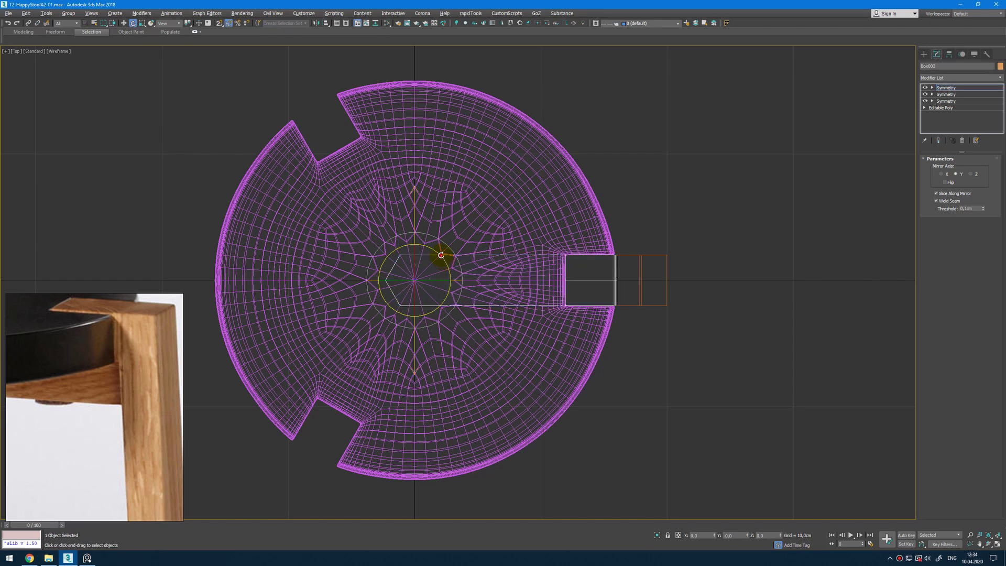
left_click_drag(440, 257, 455, 314)
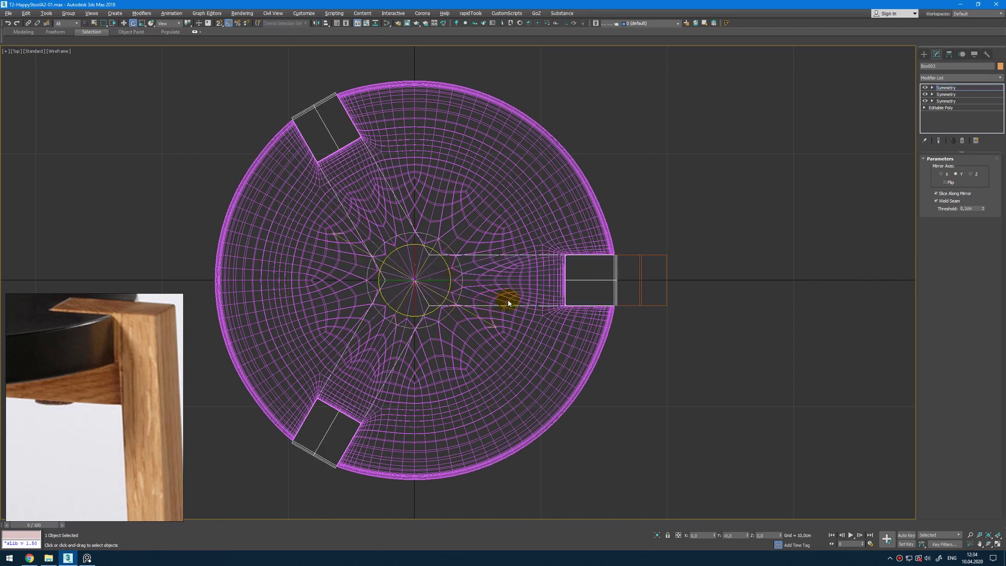
key("1")
- Isolate the three-armed frame in the perspective view and collapse its modifiers into an Editable Poly
key("alt+w")
middle_click(674, 322)
key("alt+w")
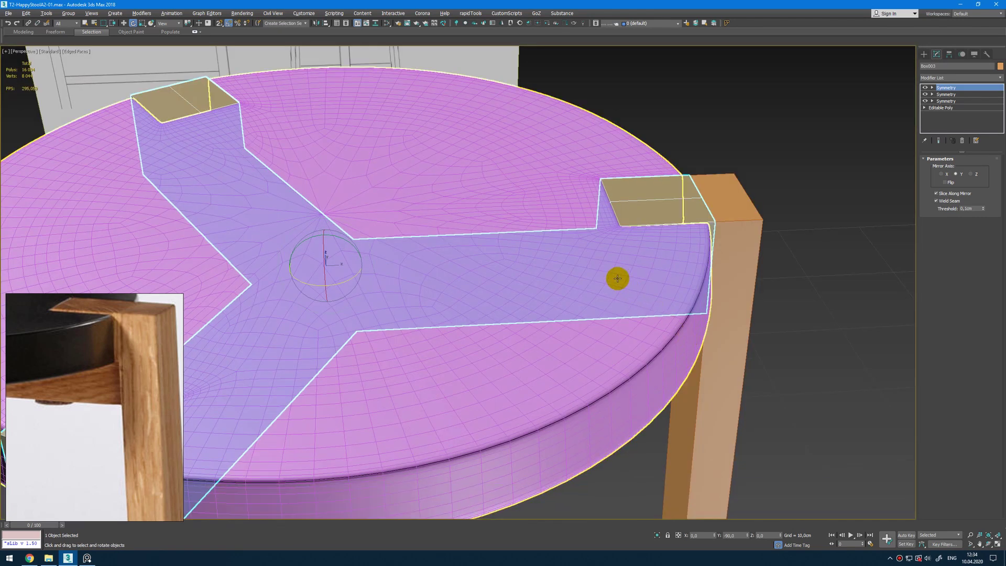
key("alt+q")
middle_click_drag(605, 254, 664, 241, "alt")
key("ctrl+e")
- In the top view, delete the polygons of the two angled arms, keeping only the horizontal arm
key("alt+w")
middle_click(248, 140)
key("alt+w")
middle_click_drag(290, 166, 320, 175)
key("4")
left_click_drag(258, 70, 428, 191)
left_click_drag(448, 469, 448, 469, "ctrl")
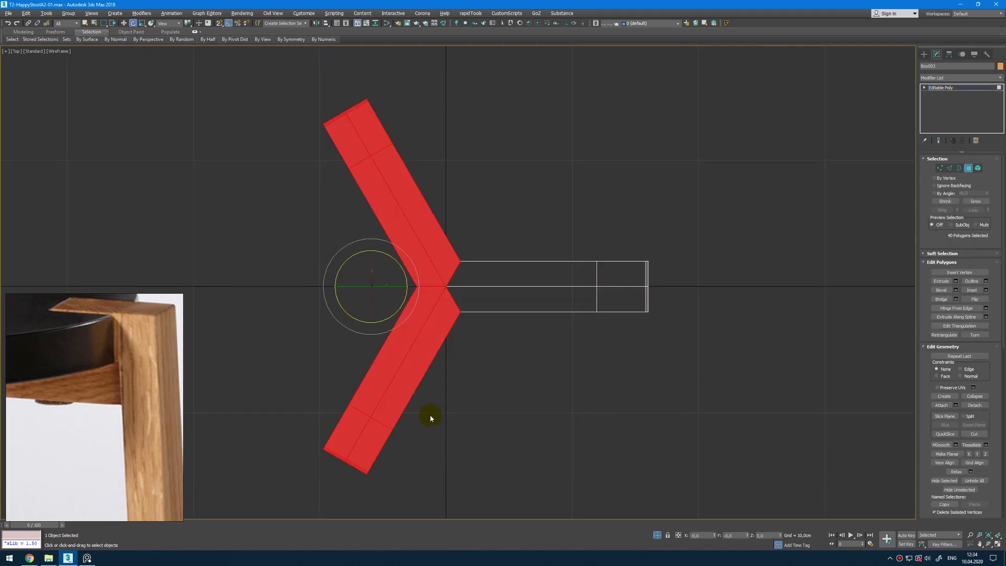
key("Delete")
- Examine the central crossbar joint in the stool reference photos and compare it with the arm's pointed end
key("alt+w")
middle_click(703, 420)
key("alt+w")
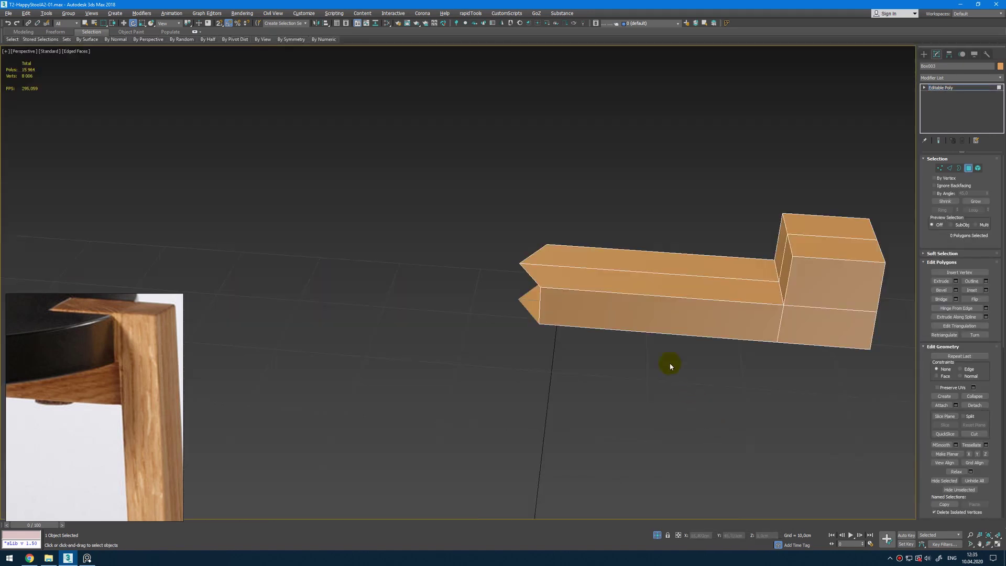
key("4")
scroll(127, 345, "down", 3)
scroll(127, 344, "down", 3)
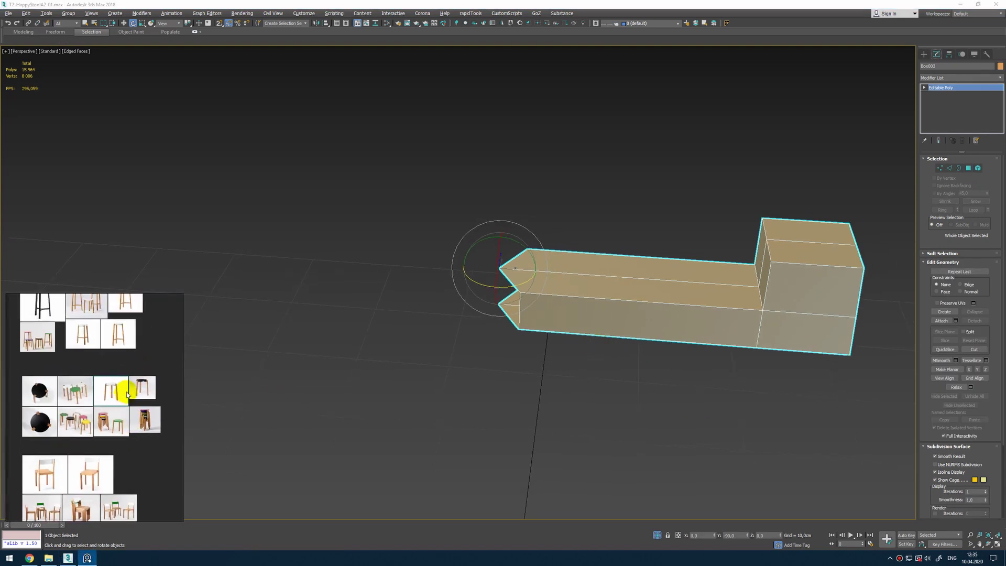
scroll(133, 381, "up", 3)
scroll(117, 371, "up", 6)
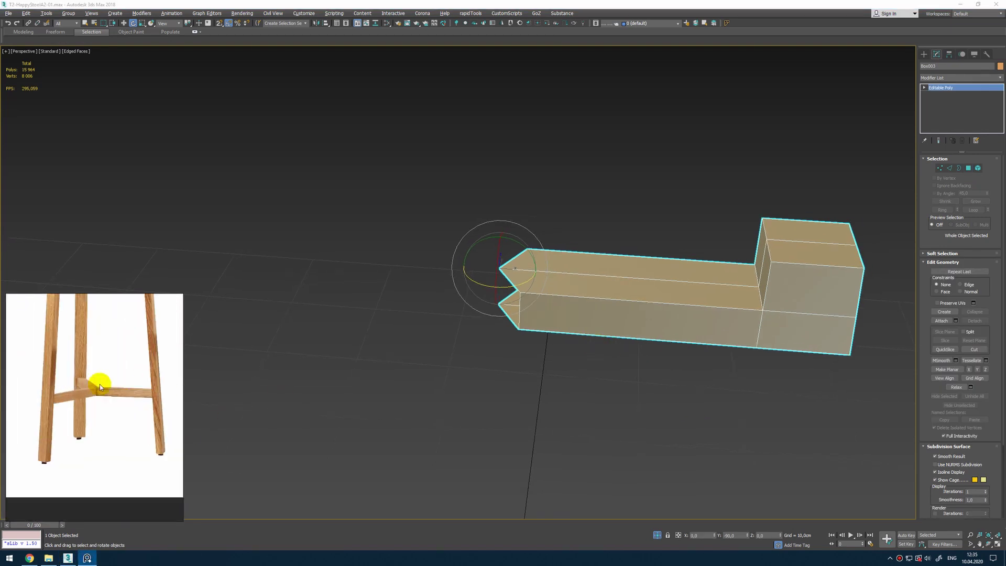
middle_click_drag(654, 291, 685, 265, "alt")
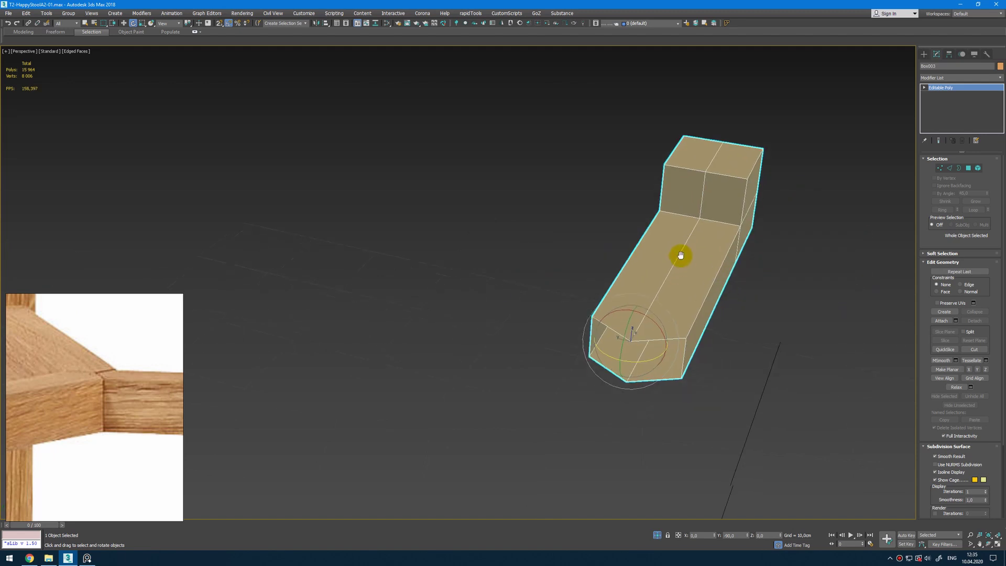
- In the top view, delete the arm's polygons on the upper side of its lengthwise centre line
key("alt+w")
middle_click(360, 148)
key("alt+w")
key("4")
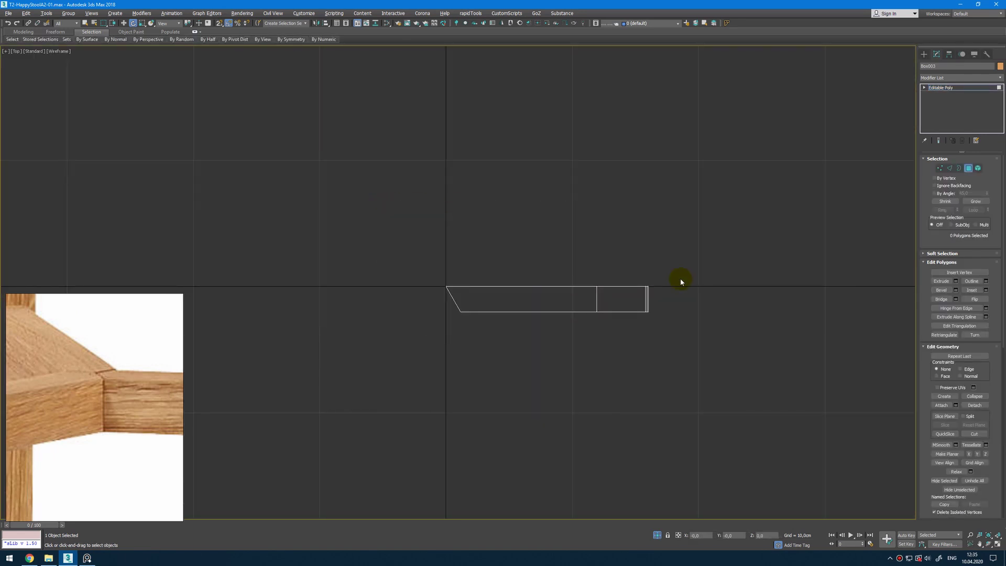
key("4")
- Bridge the upper and lower edges of the arm's open angled end to close it with a face
key("alt+w")
middle_click(696, 369)
key("alt+w")
scroll(645, 271, "up", 3)
key("2")
left_click(645, 270)
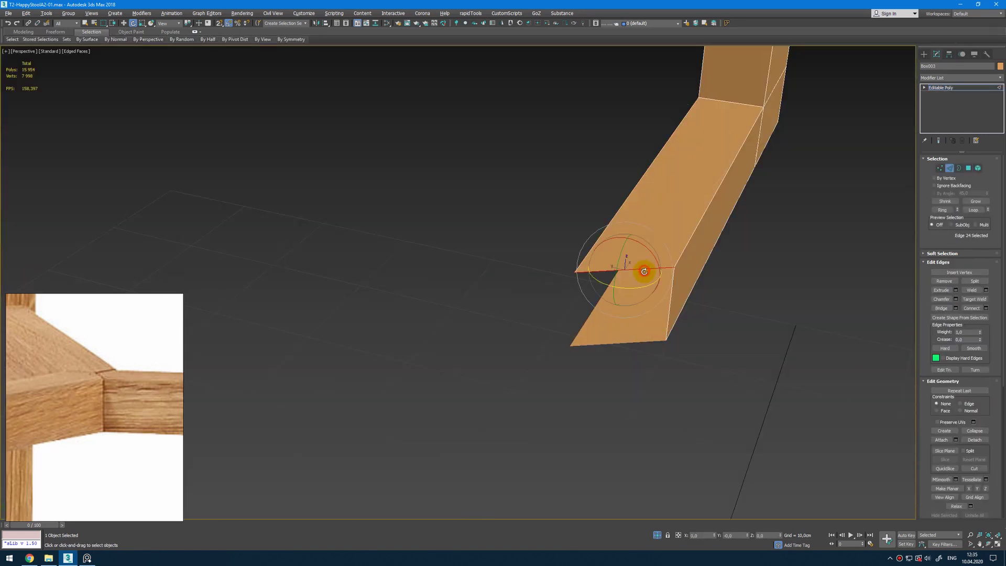
key("alt+b")
middle_click_drag(642, 341, 724, 287, "alt")
- Add a Symmetry modifier on the Y axis with Flip on to restore the arm's missing half
left_click(942, 88)
left_click(945, 78)
type("sy")
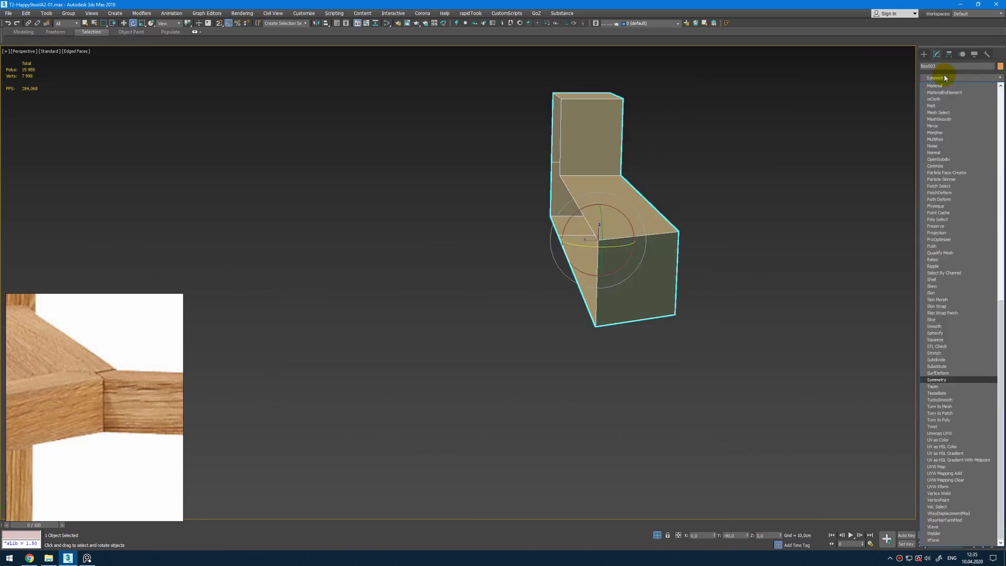
key("Return")
left_click(957, 174)
left_click(946, 183)
middle_click_drag(701, 246, 655, 240, "alt")
left_click(941, 94)
middle_click_drag(713, 207, 602, 240, "alt")
left_click(969, 89)
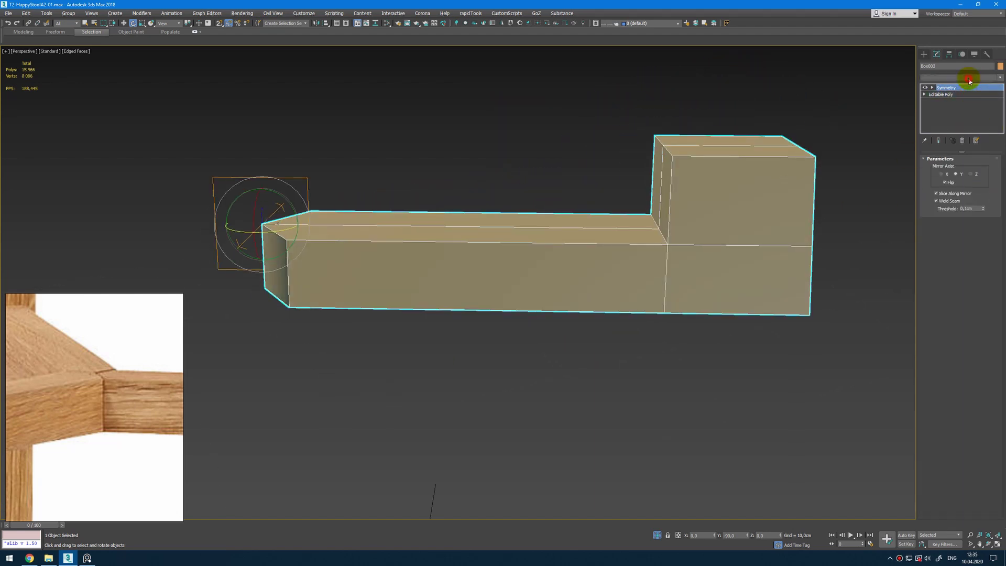
- Add a TurboSmooth modifier above the Symmetry and return to the Editable Poly level
left_click(970, 78)
type("tu")
key("Return")
left_click(976, 103)
middle_click_drag(779, 195, 745, 197, "alt")
- Insert support edge loops close to the block's outer end and along the arm's underside edge
key("2")
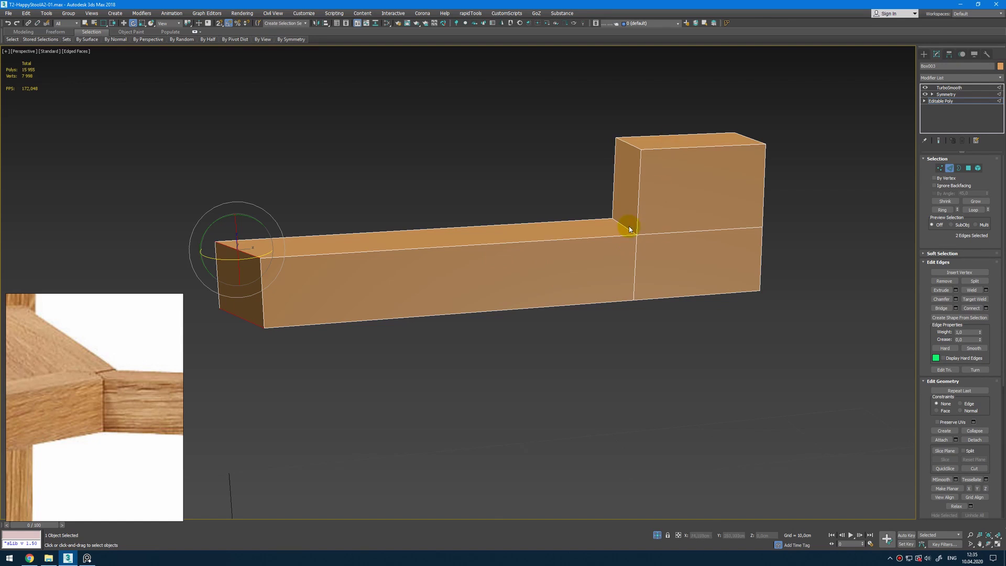
left_click(627, 230)
scroll(644, 227, "up", 5)
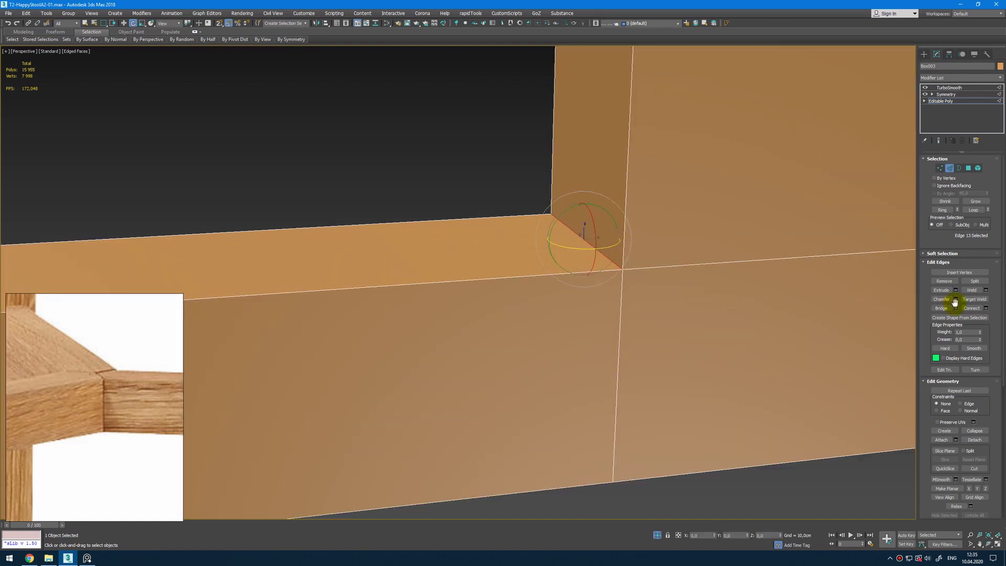
scroll(705, 286, "down", 5)
middle_click_drag(705, 274, 769, 203, "alt")
key("alt+c")
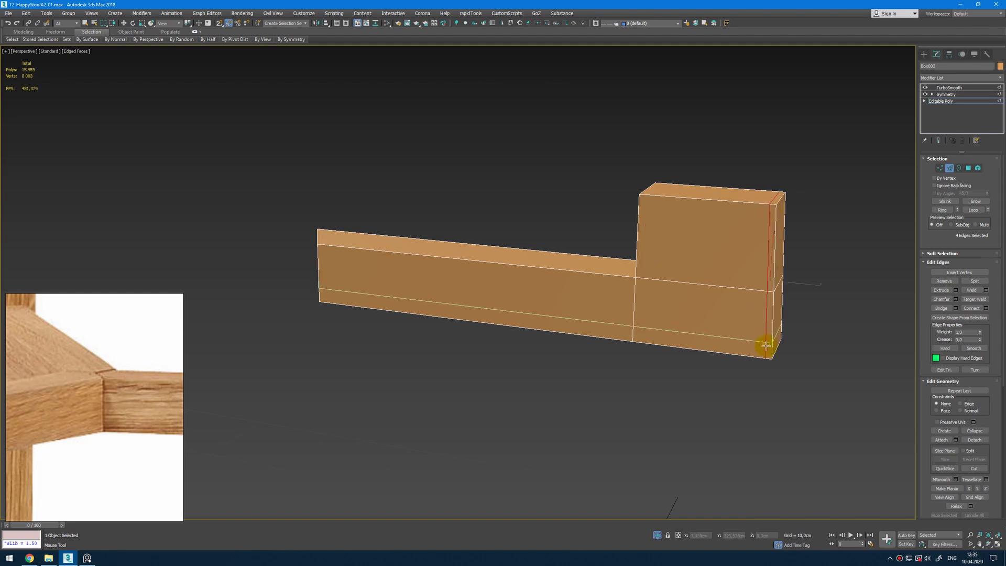
left_click(763, 351)
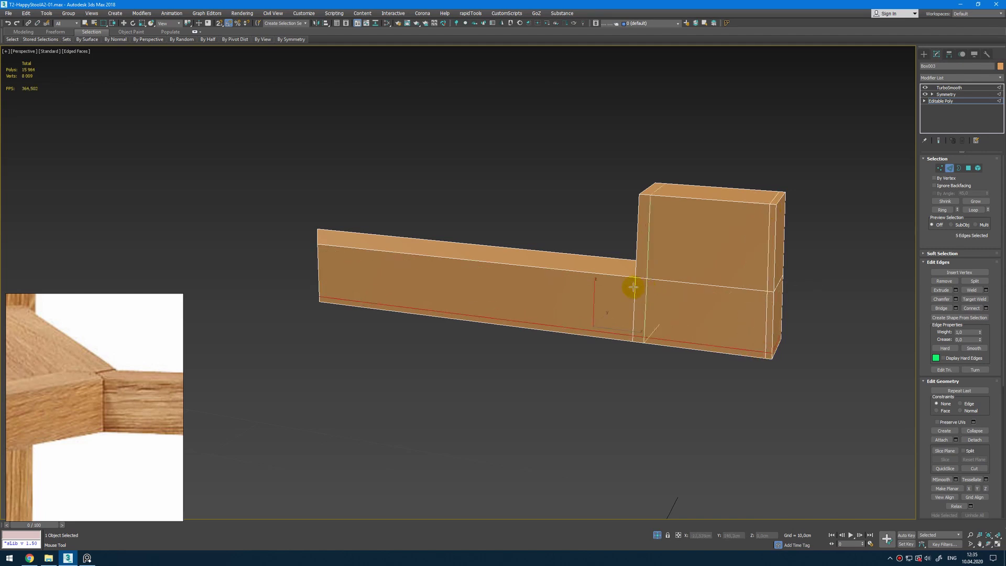
key("w")
- Insert a horizontal support edge loop just below the block's upper face
middle_click_drag(631, 290, 639, 263, "alt")
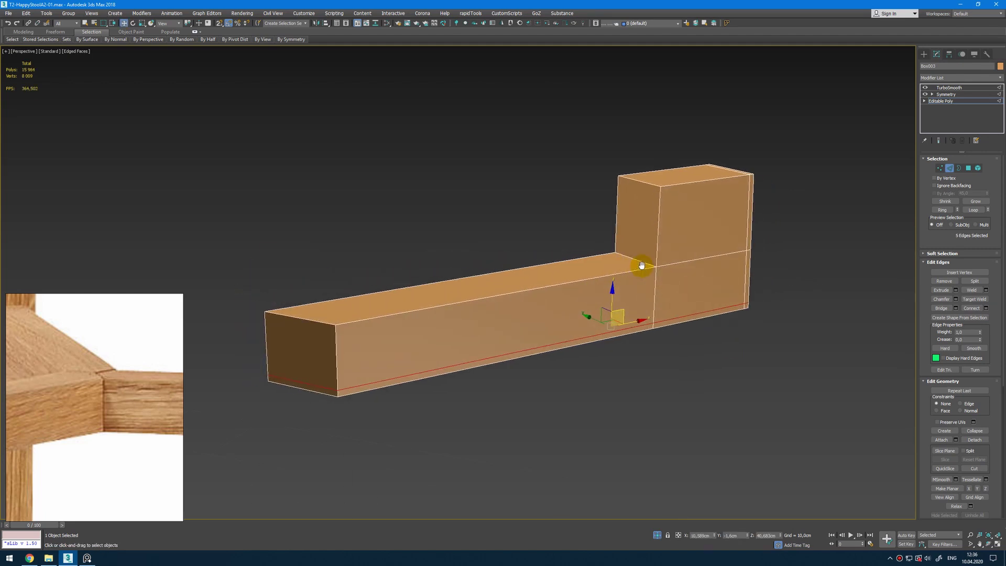
key("alt+c")
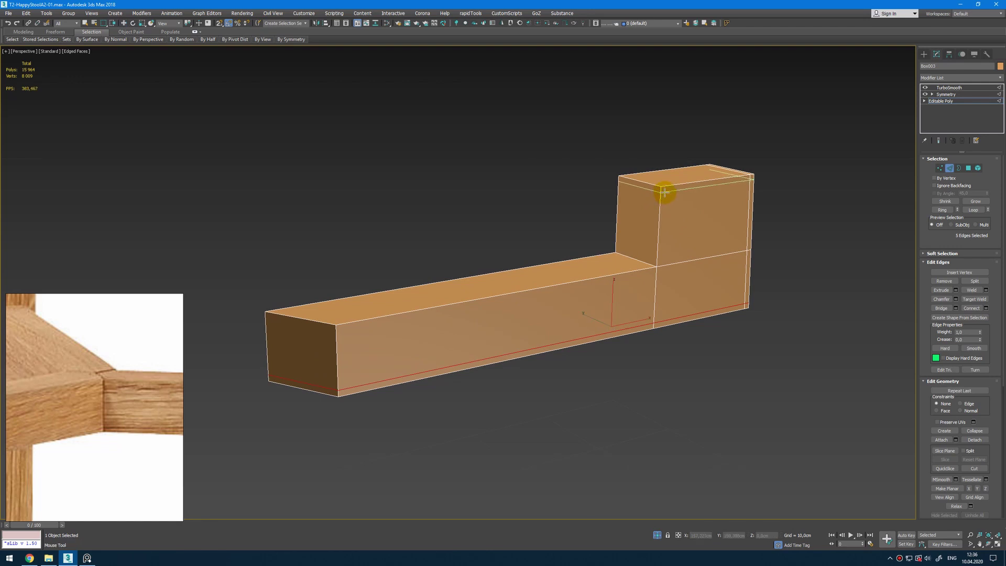
left_click(665, 193)
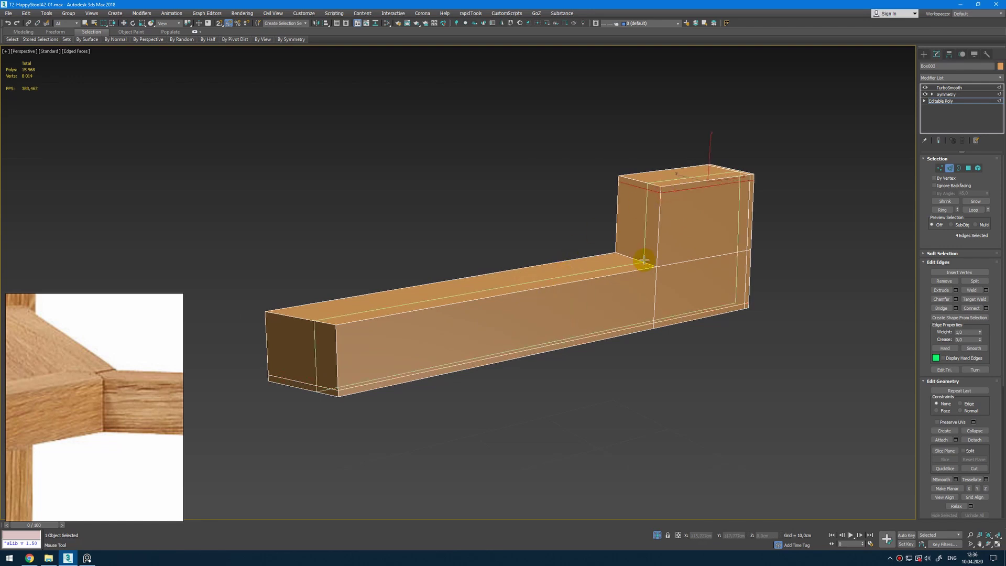
mouse_move(662, 248)
middle_mouse_down("alt")
mouse_move(624, 255)
mouse_move(651, 253)
middle_mouse_up("alt")
key("w")
- Insert a vertical edge loop through the block's middle and a lengthwise loop midway up the arm's side
scroll(658, 243, "up", 4)
key("alt+c")
left_click(758, 116)
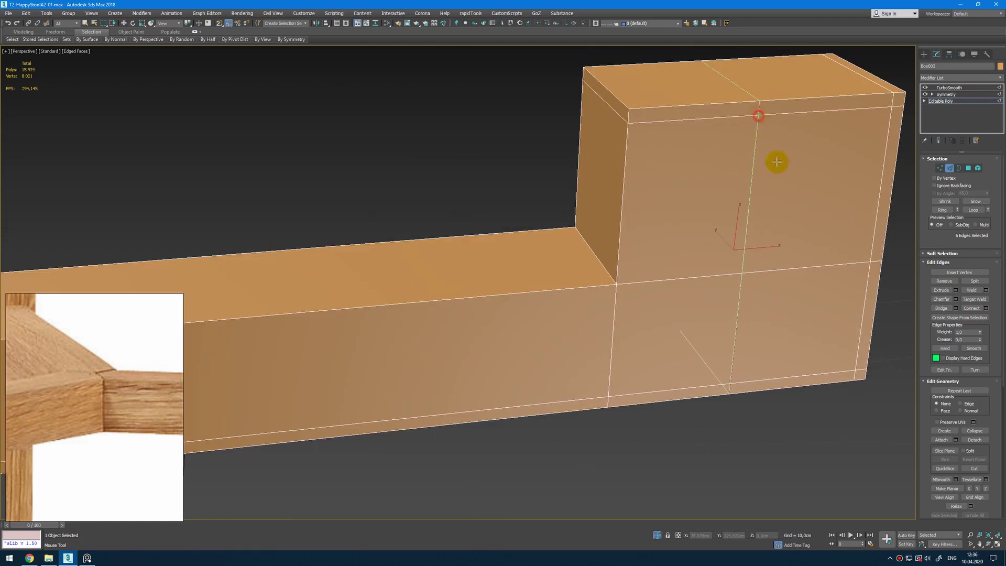
left_click(845, 318)
scroll(726, 294, "up", 4)
key("w")
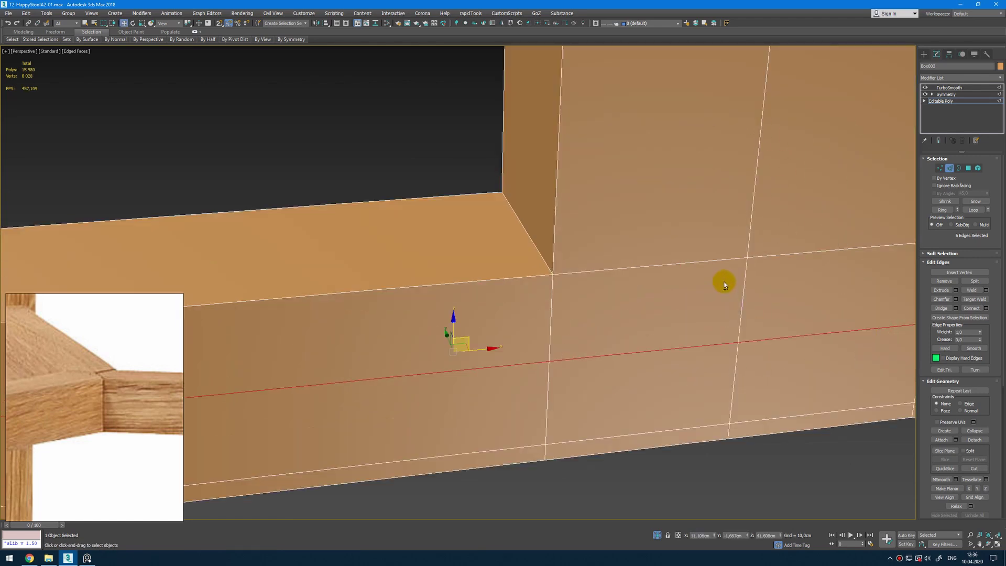
- Chamfer the inner corner edge between crossbar and block by a narrow amount with tension 0,0
left_click(529, 248)
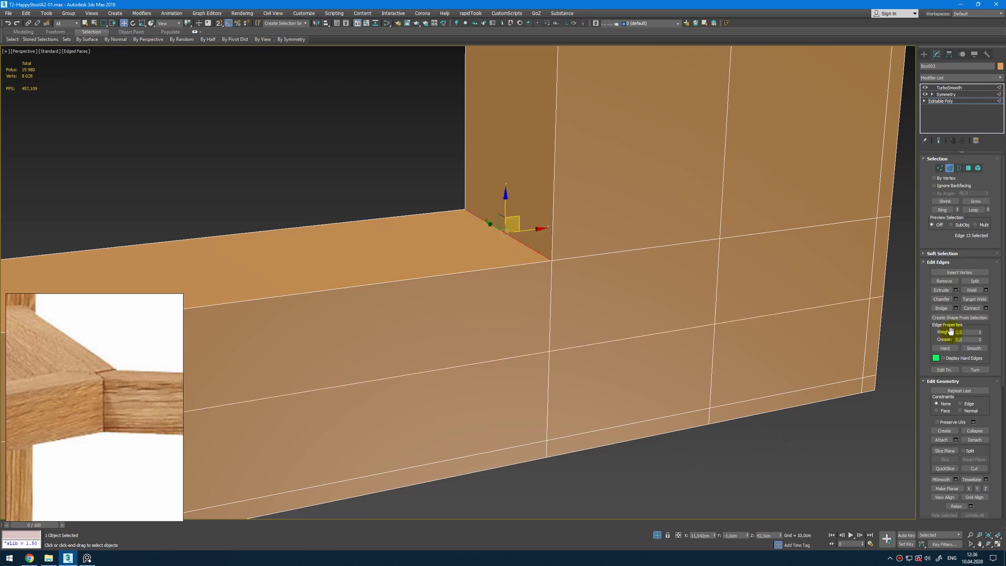
left_click(955, 299)
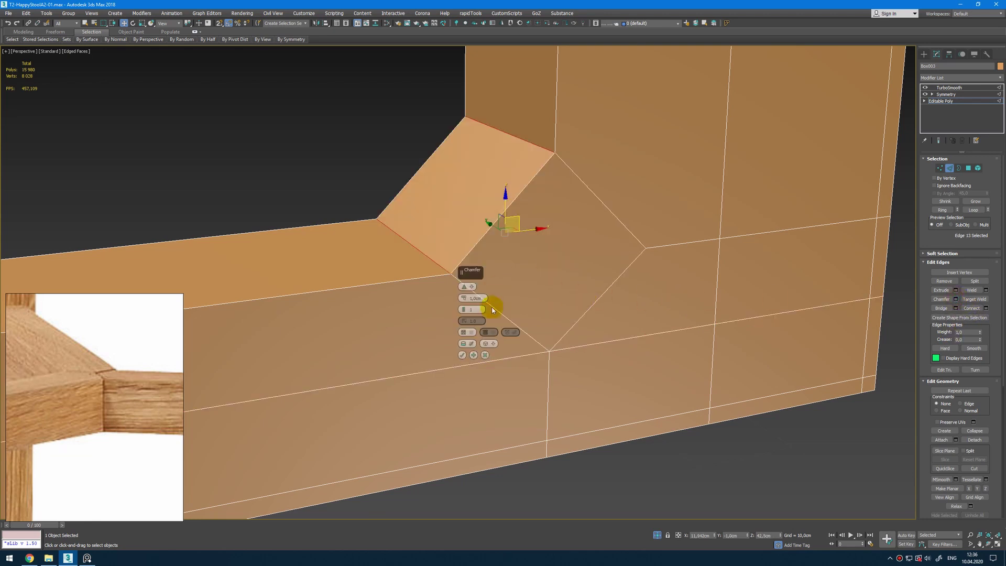
left_click_drag(463, 321, 489, 448)
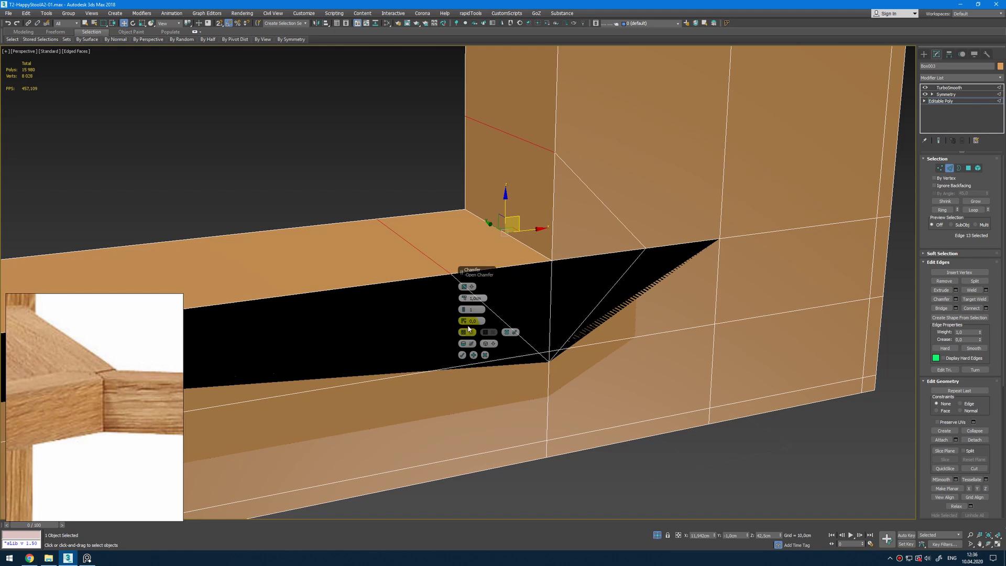
left_click_drag(464, 298, 463, 303)
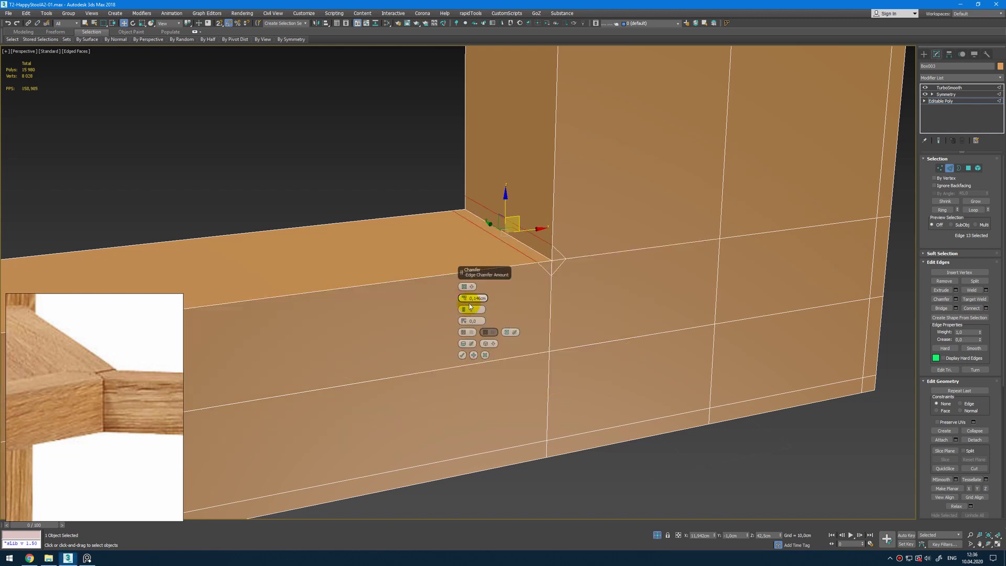
scroll(579, 300, "down", 2)
left_click(462, 355)
scroll(517, 337, "down", 5)
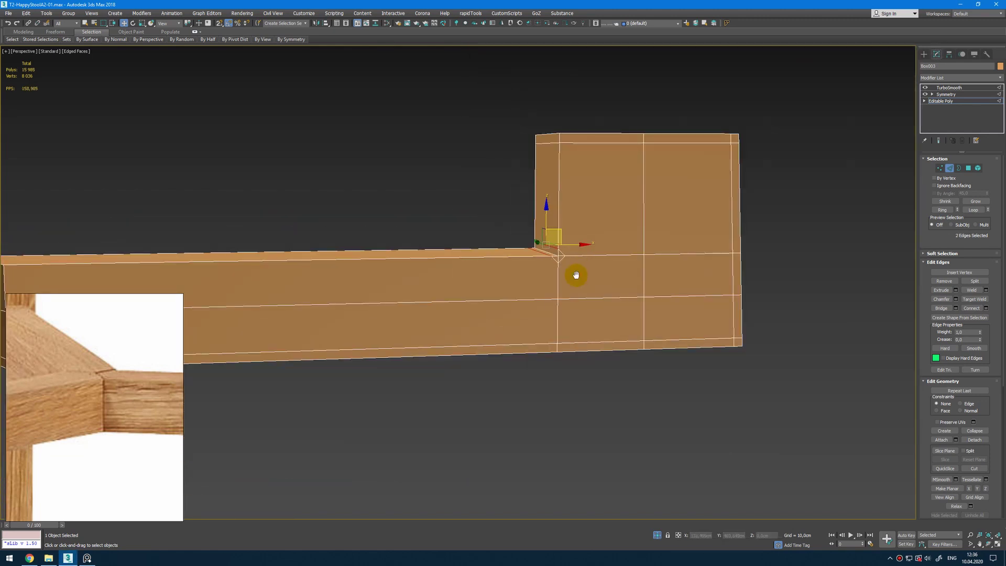
- Cut a new edge from the chamfer's corner vertex up the block's side and across its upper face
key("1")
scroll(544, 295, "up", 4)
middle_click_drag(545, 294, 542, 310, "alt")
scroll(541, 310, "down", 2)
key("alt+c")
left_click(538, 176)
left_click(531, 114)
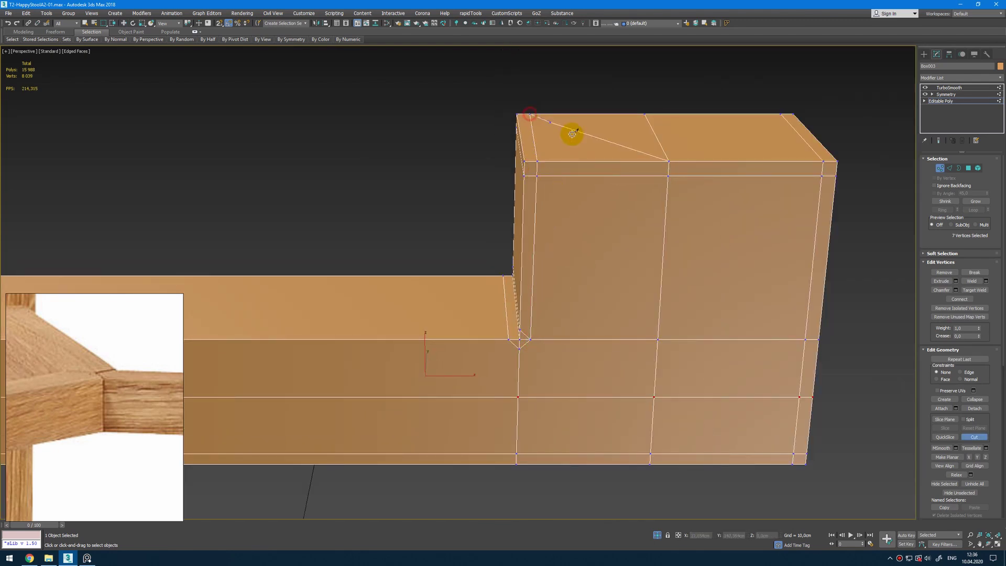
scroll(349, 269, "down", 4)
right_click(349, 269)
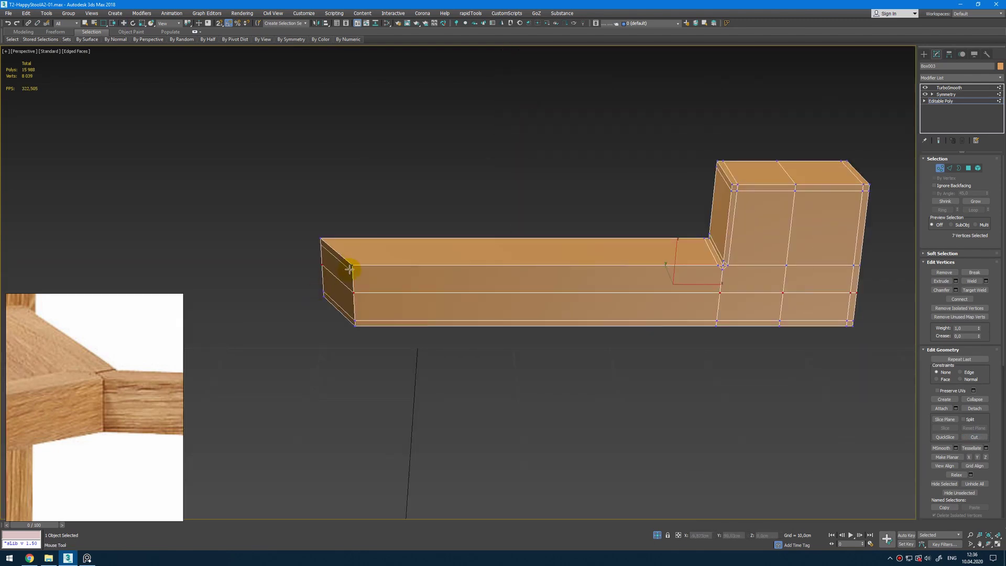
- Cut a support edge across the arm's angled end below its upper edge and connect it lengthwise to the inner-corner chamfer
left_click(321, 247)
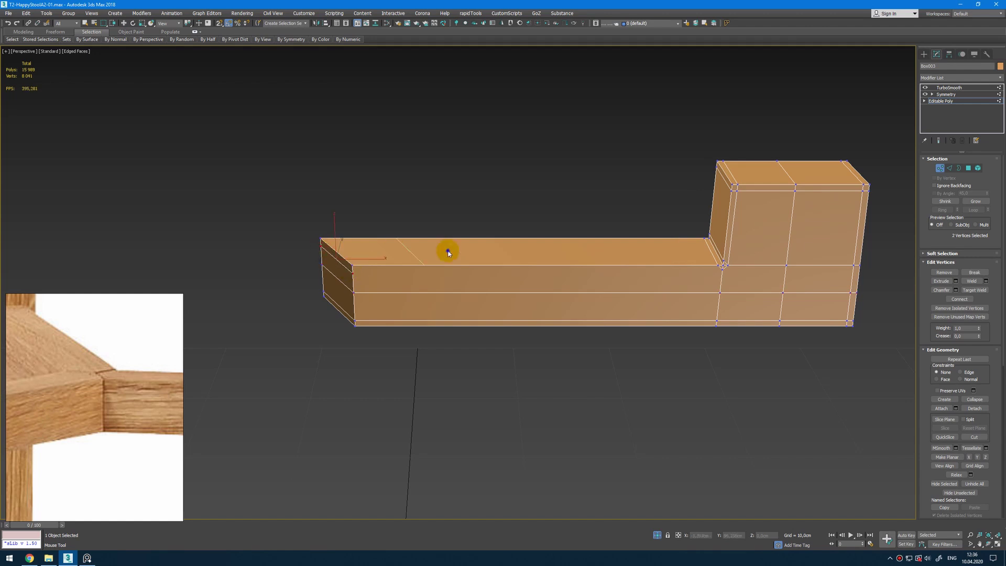
right_click(447, 250)
middle_click_drag(447, 250, 453, 243, "alt")
left_click(355, 262)
left_click(718, 255, "ctrl")
middle_click_drag(561, 264, 588, 266)
- In the front view, snap the two new end vertices to the height of the chamfer's lower vertex
key("alt+w")
right_click(602, 149)
key("alt+w")
scroll(298, 272, "up", 2)
left_click_drag(301, 251, 409, 260)
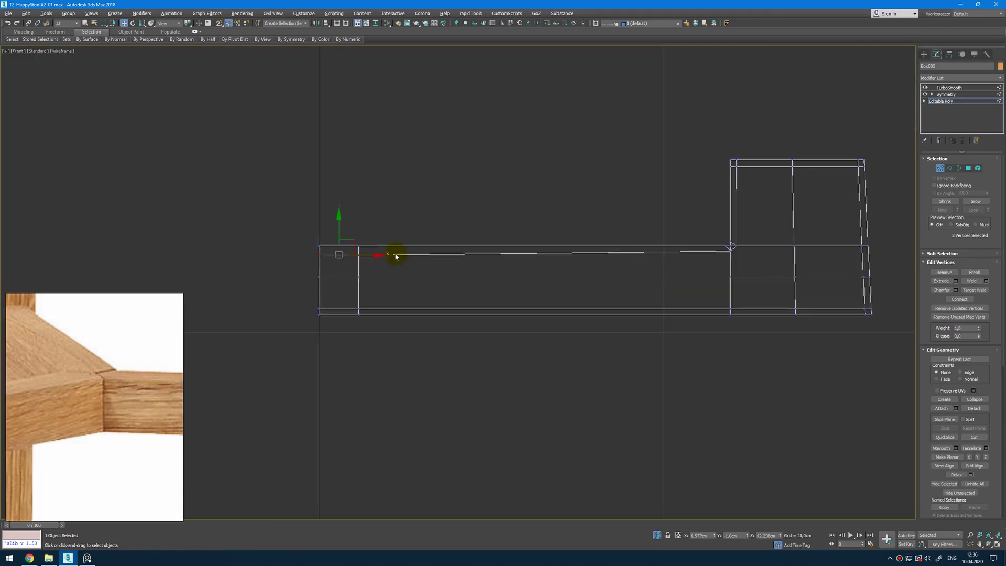
left_click_drag(341, 229, 734, 253)
key("alt+w")
right_click(843, 409)
key("alt+w")
middle_click_drag(789, 358, 775, 356)
scroll(771, 284, "up", 6)
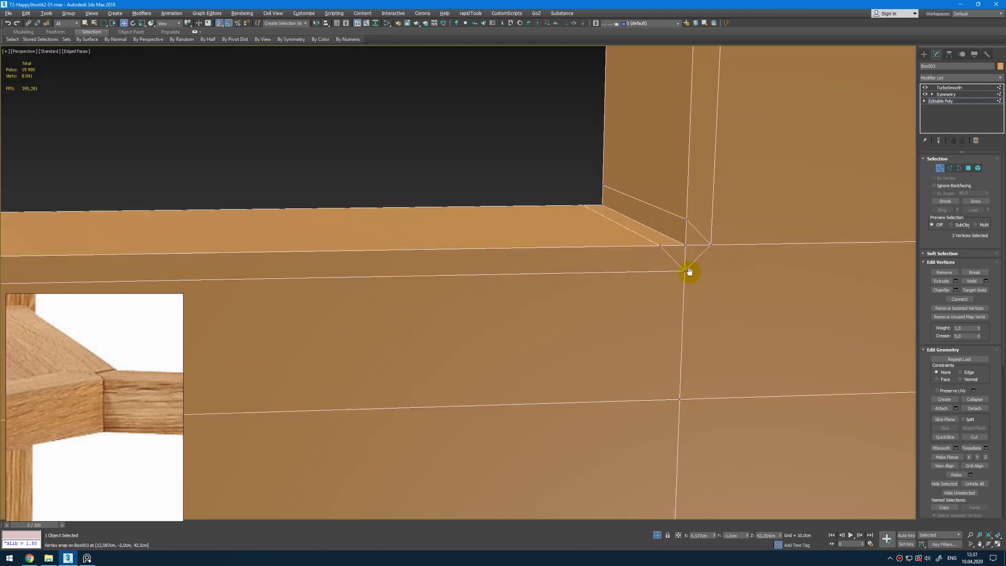
- Remove the two short edges joining the chamfer's corner vertex to its neighbours at the inner corner between crossbar and block
key("2")
left_click(662, 272)
left_click(696, 245, "ctrl")
key("1")
scroll(702, 252, "down", 3)
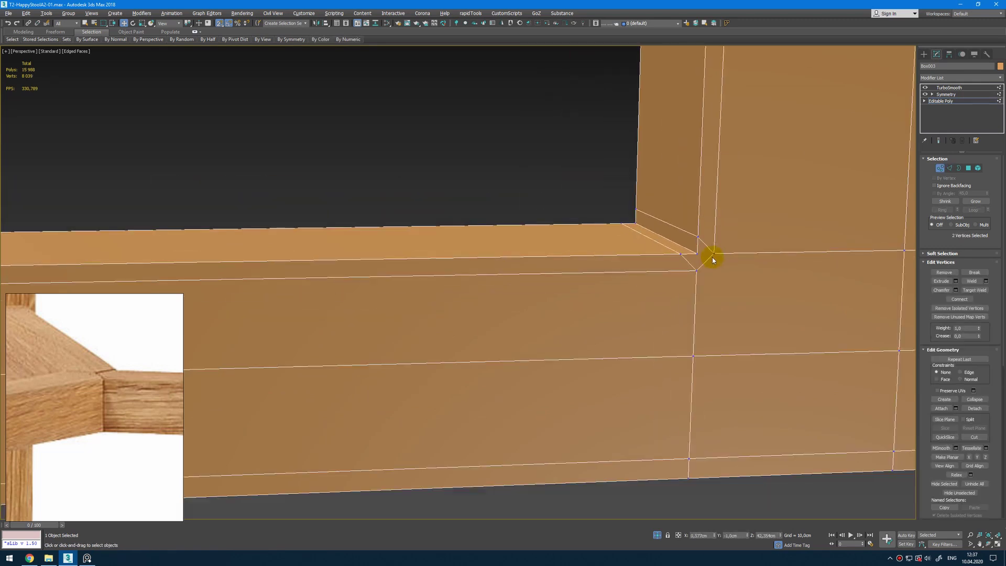
- Cut an edge from the inner-corner chamfer to the middle vertex on the block's side, sliding its start vertex along the chamfer edge
scroll(492, 246, "up", 2)
left_click(525, 224)
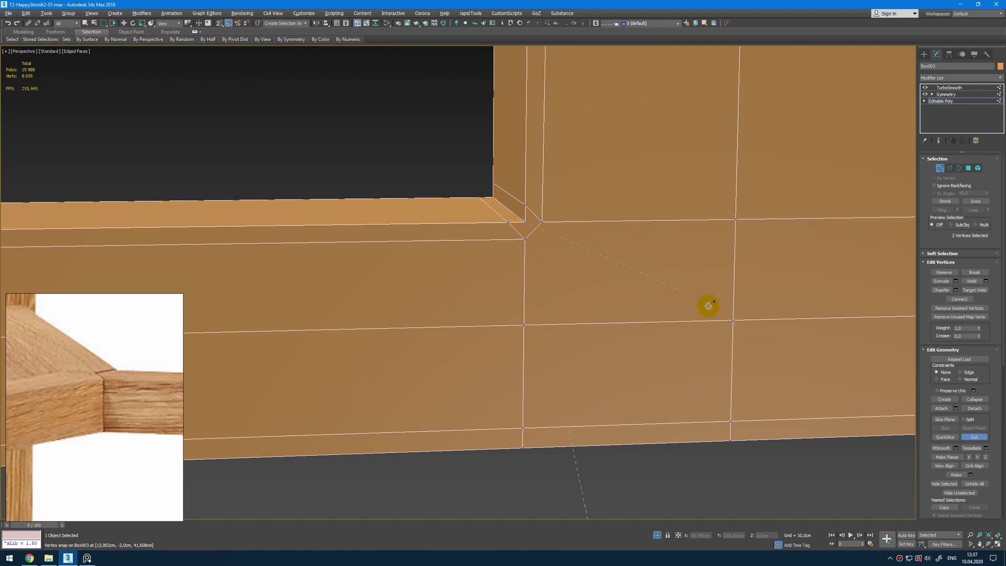
right_click(601, 239)
scroll(523, 223, "up", 4)
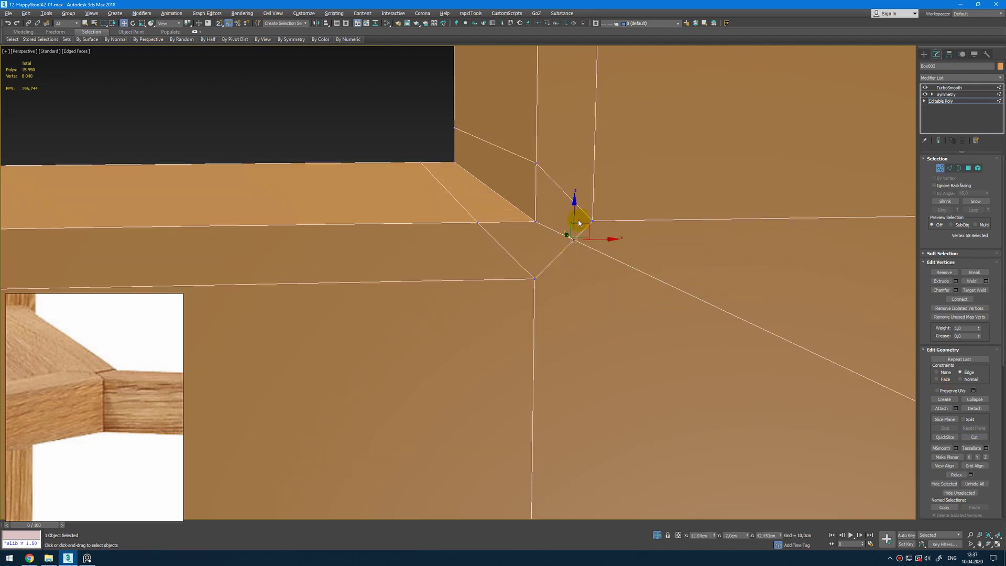
left_click_drag(587, 226, 580, 233)
key("1")
- Set the arm's TurboSmooth iterations to 2 and inspect the smoothed angled end
scroll(582, 235, "down", 5)
middle_click_drag(626, 259, 702, 195)
key("ctrl+q")
scroll(729, 271, "down", 4)
key("ctrl+q")
scroll(730, 271, "up", 3)
key("alt+1")
left_click(949, 88)
left_click(986, 170)
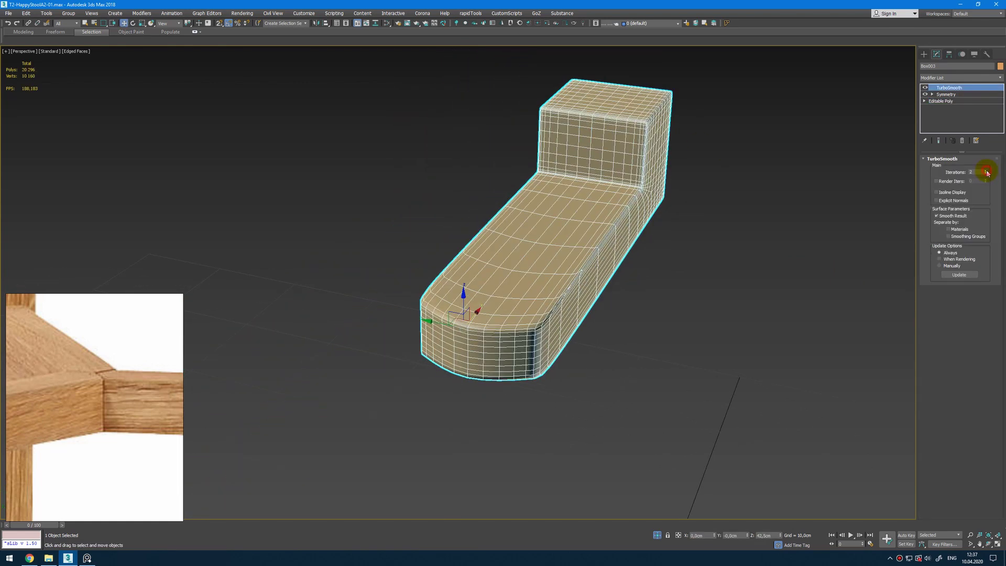
middle_click_drag(529, 293, 433, 267, "alt")
scroll(471, 303, "up", 4)
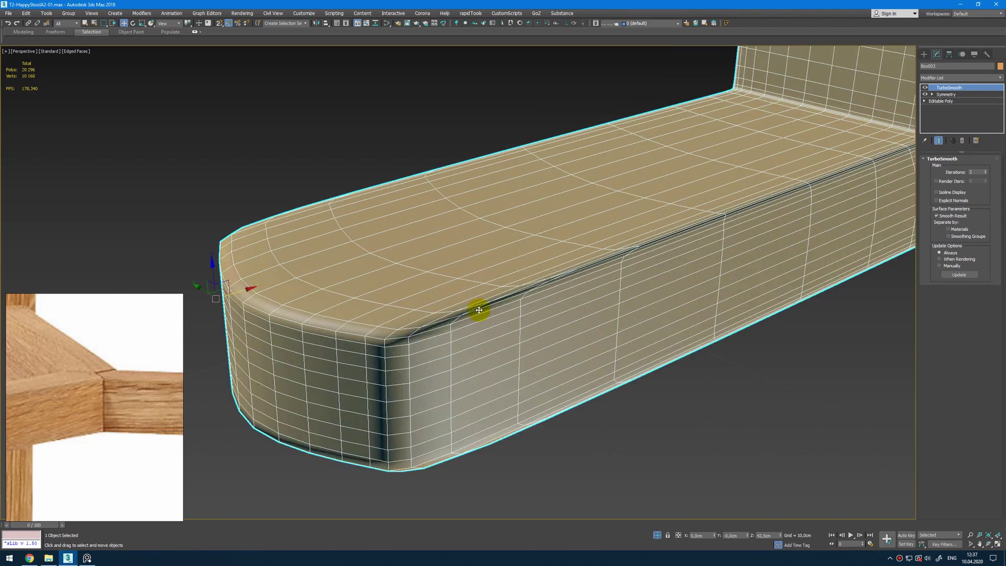
- In the Editable Poly, insert a support edge loop around the arm close to its angled end
left_click(950, 102)
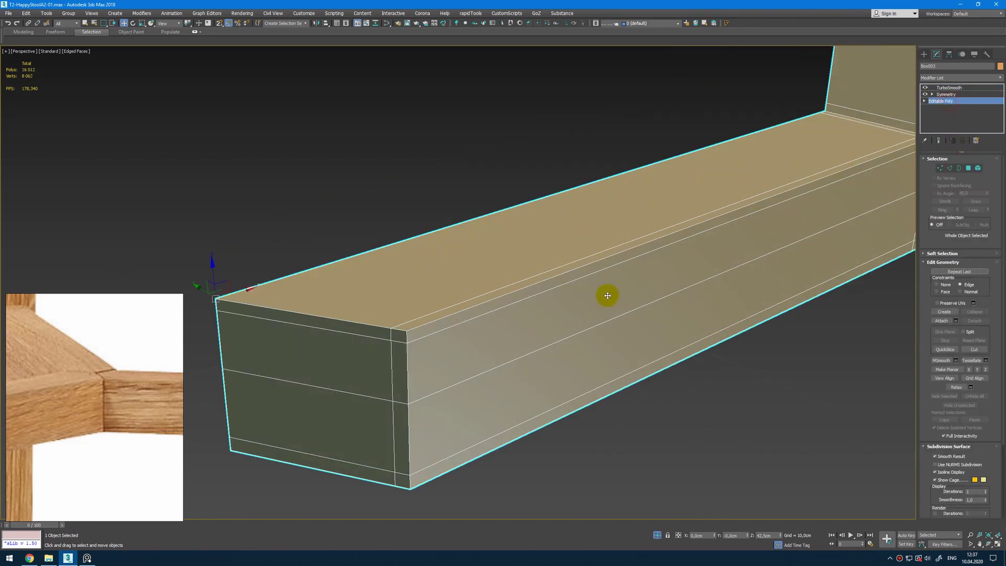
key("grave")
key("grave")
key("1")
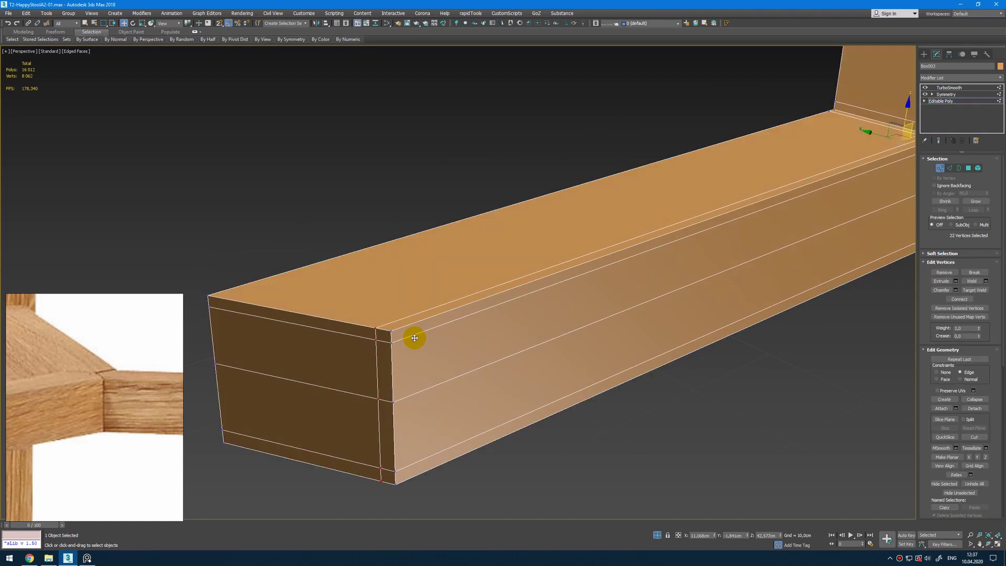
left_click(404, 327)
right_click(470, 307)
key("grave")
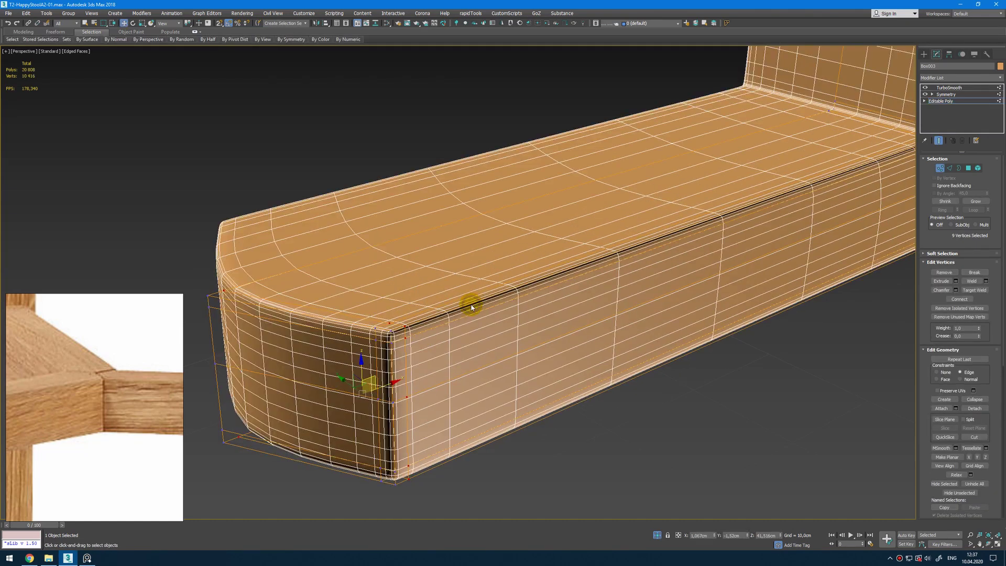
- Compare the smoothed and unsmoothed arm, checking the sharpness of its angled end
key("F4")
key("F4")
key("1")
key("grave")
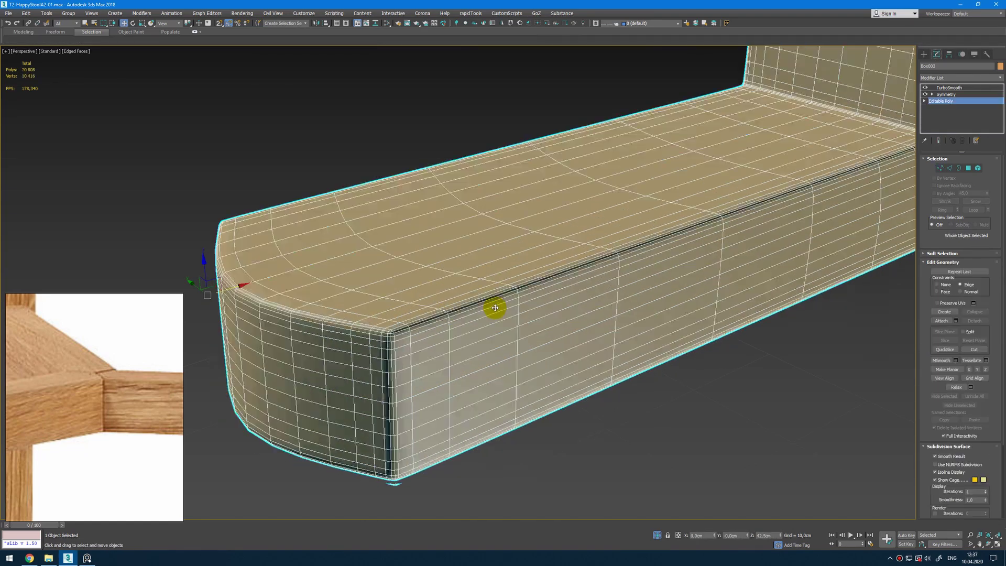
key("grave")
scroll(495, 307, "down", 4)
key("grave")
middle_click_drag(487, 296, 567, 329, "alt")
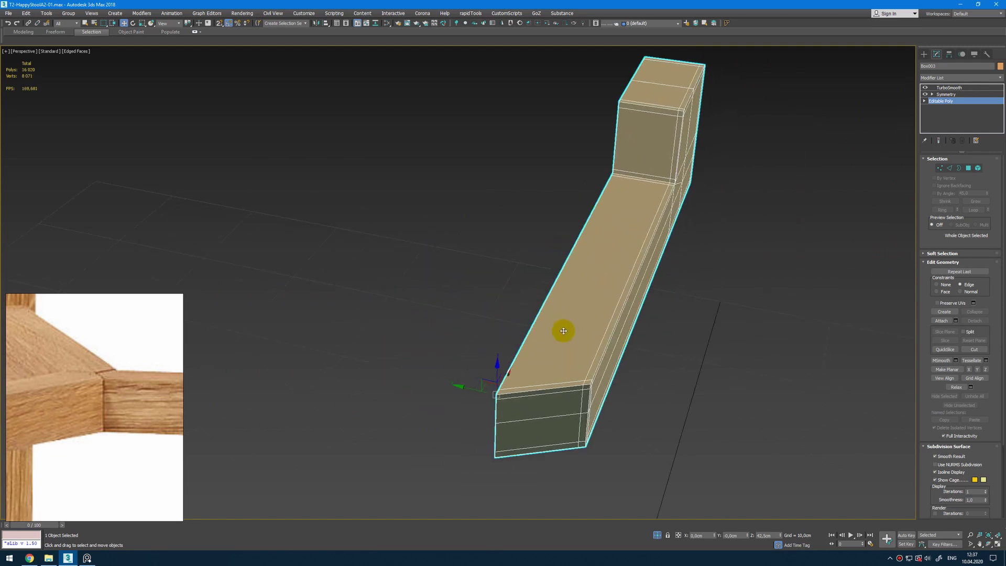
- Insert one lengthwise edge loop beside the arm's seam side and two loops across it, near the angled end and mid-length
key("alt+s")
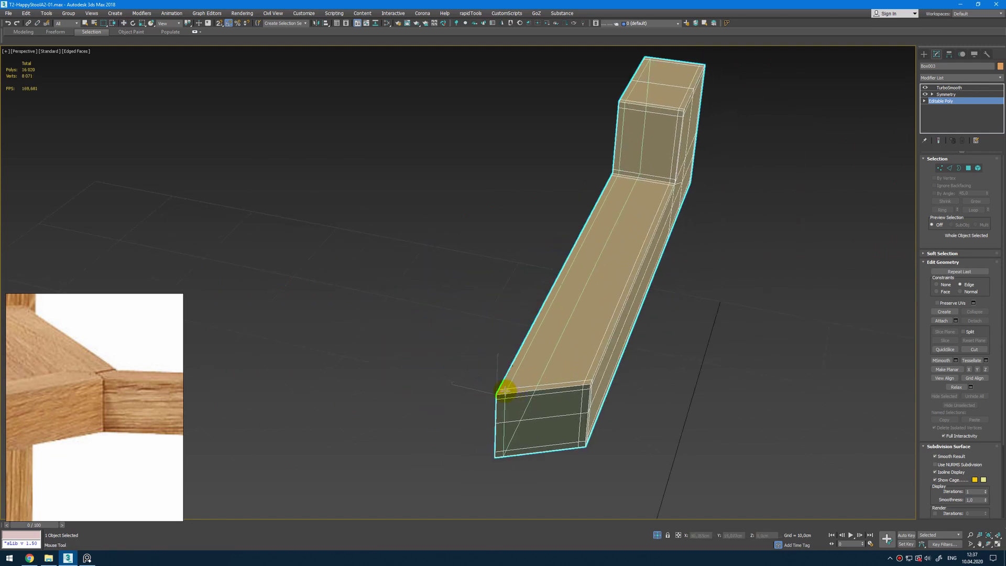
left_click(507, 388)
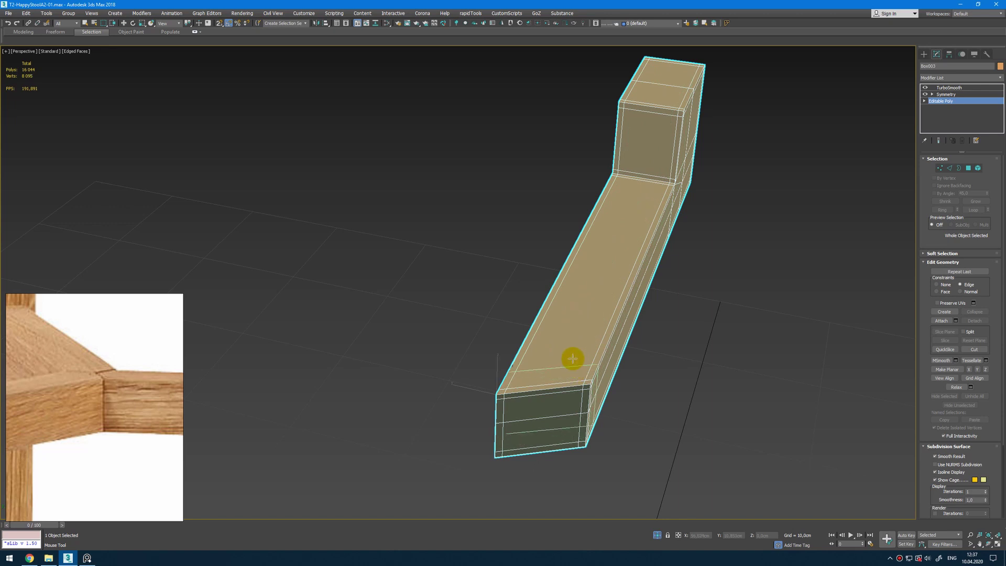
left_click(571, 358)
middle_click_drag(611, 343, 544, 299, "alt")
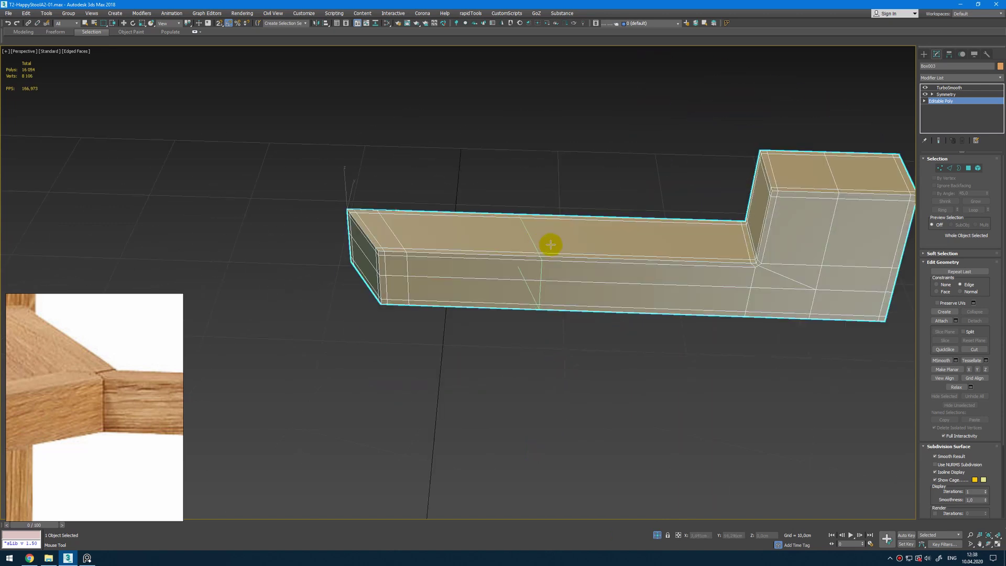
right_click(578, 179)
- Examine the new edge loops along the arm and block from several sides
middle_click_drag(495, 190, 525, 240)
scroll(540, 242, "down", 3)
scroll(453, 258, "up", 8)
key("ctrl+q")
key("ctrl+q")
middle_click_drag(456, 272, 523, 251, "alt")
scroll(523, 281, "down", 5)
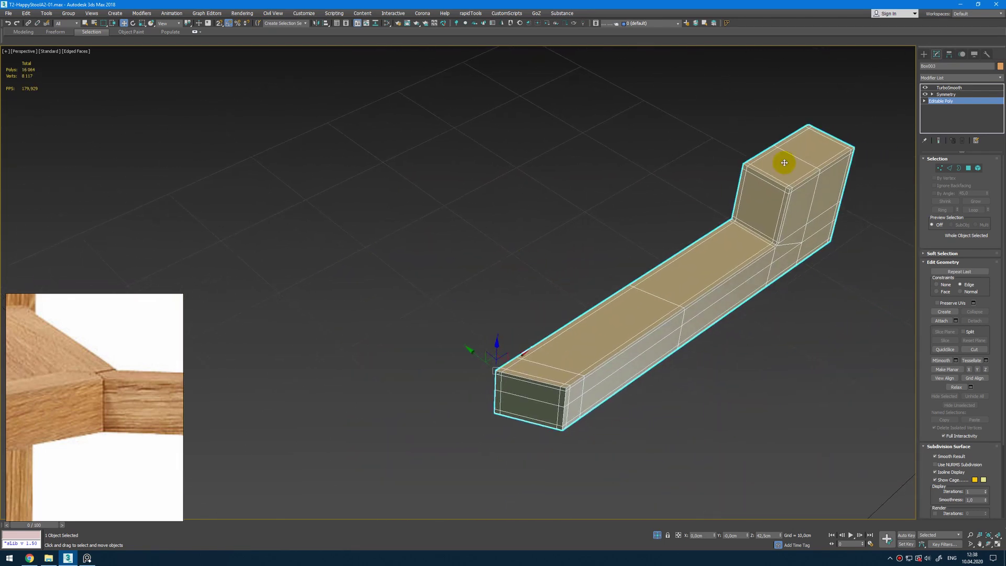
key("ctrl+q")
key("ctrl+q")
scroll(553, 339, "up", 5)
- Remove the lengthwise edge loop beside the arm's seam edge, keeping the vertical support edge on the angled end face
key("2")
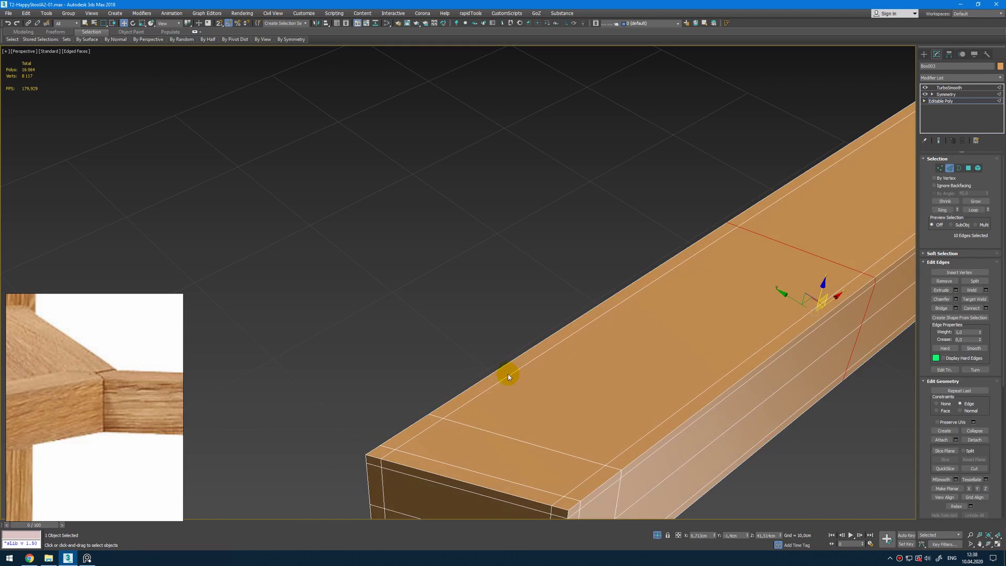
double_click(508, 374)
key("alt+w")
right_click(231, 171)
key("alt+w")
scroll(499, 292, "up", 8)
middle_click_drag(516, 338, 412, 314)
key("alt+w")
left_click(655, 459)
key("alt+w")
scroll(467, 419, "up", 5)
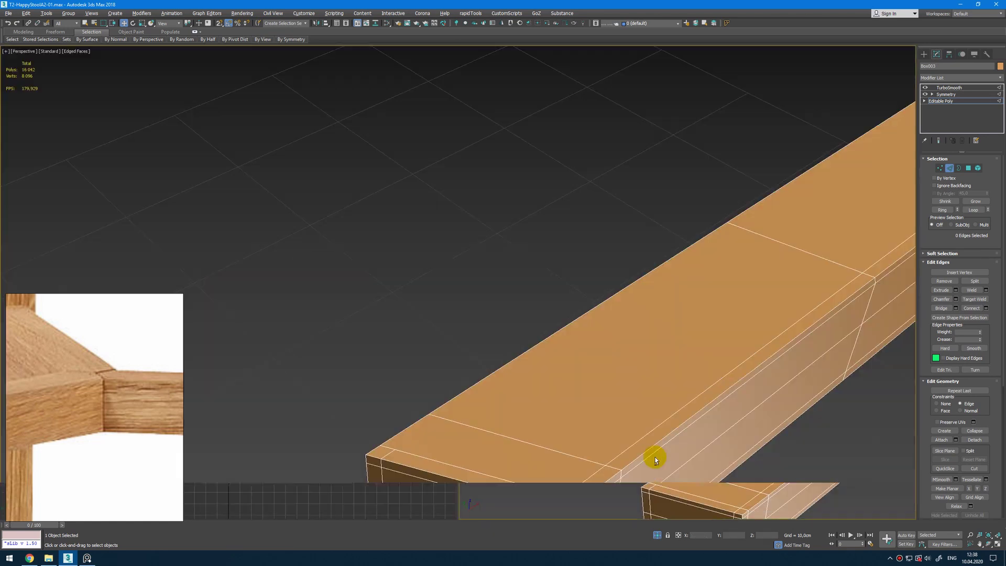
- Cut diagonal edges on the arm's upper face and underside, linking the end face's vertical support edge to the seam edge
key("1")
key("alt+c")
left_click(373, 425)
scroll(452, 392, "down", 5)
middle_click_drag(452, 392, 505, 209, "alt")
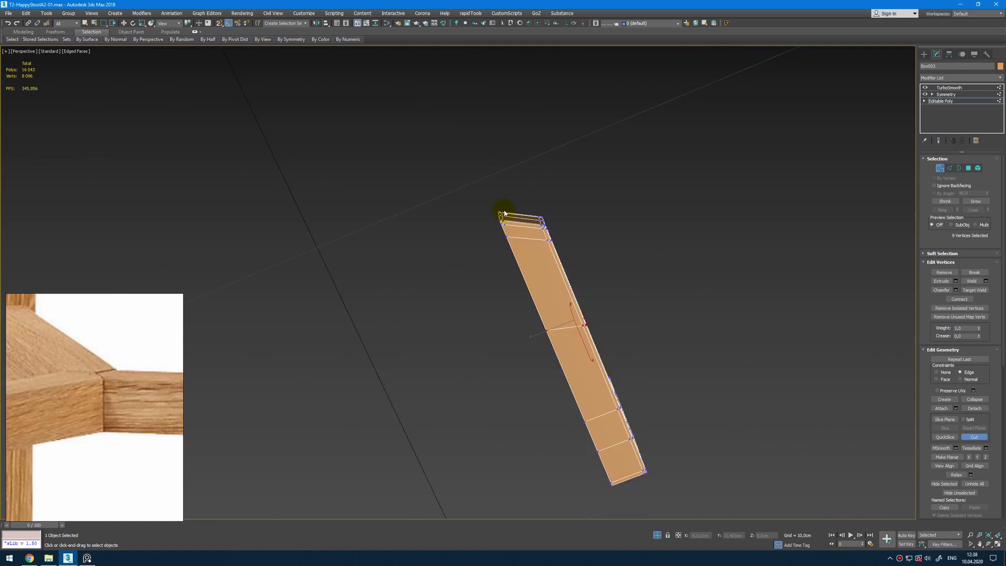
scroll(509, 223, "up", 5)
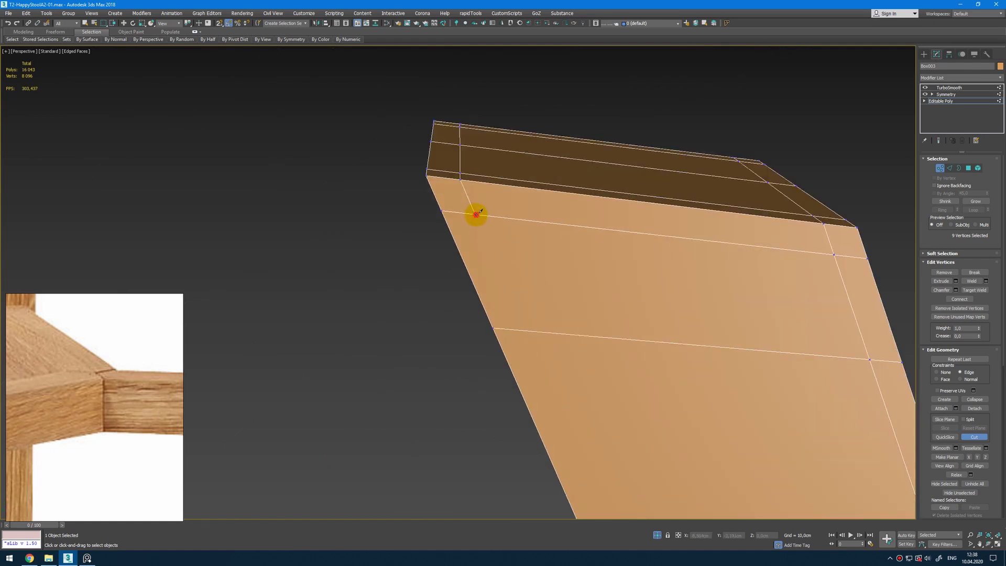
left_click(493, 329)
right_click(494, 328)
- Inspect the smoothed, mirrored arm with the wireframe hidden, focusing on its pointed end
middle_click_drag(494, 328, 550, 249, "alt")
scroll(549, 252, "down", 8)
middle_click_drag(546, 287, 503, 306, "alt")
key("1")
scroll(536, 346, "up", 8)
key("grave")
scroll(725, 283, "down", 2)
key("F4")
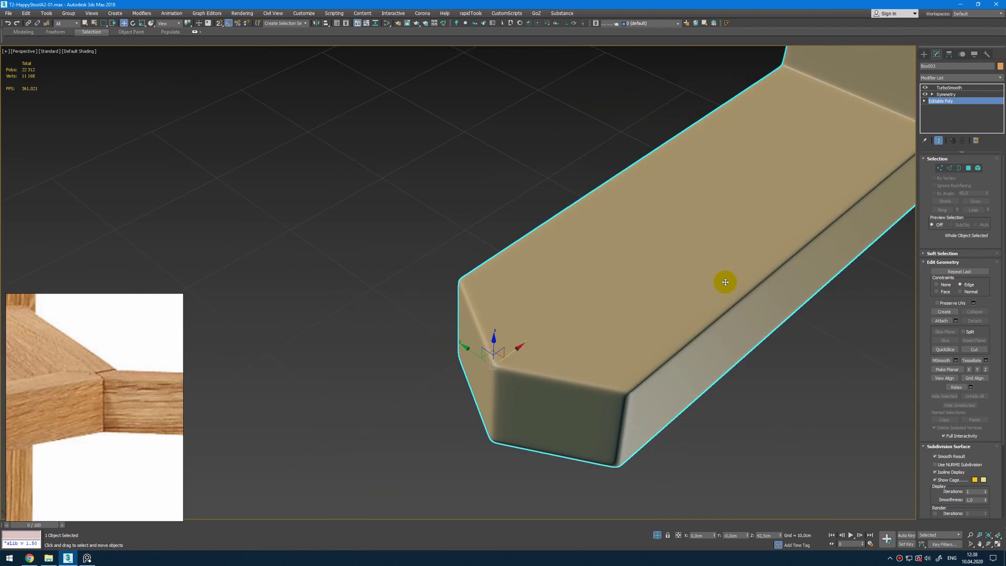
scroll(572, 343, "down", 6)
middle_click_drag(589, 294, 525, 380, "alt")
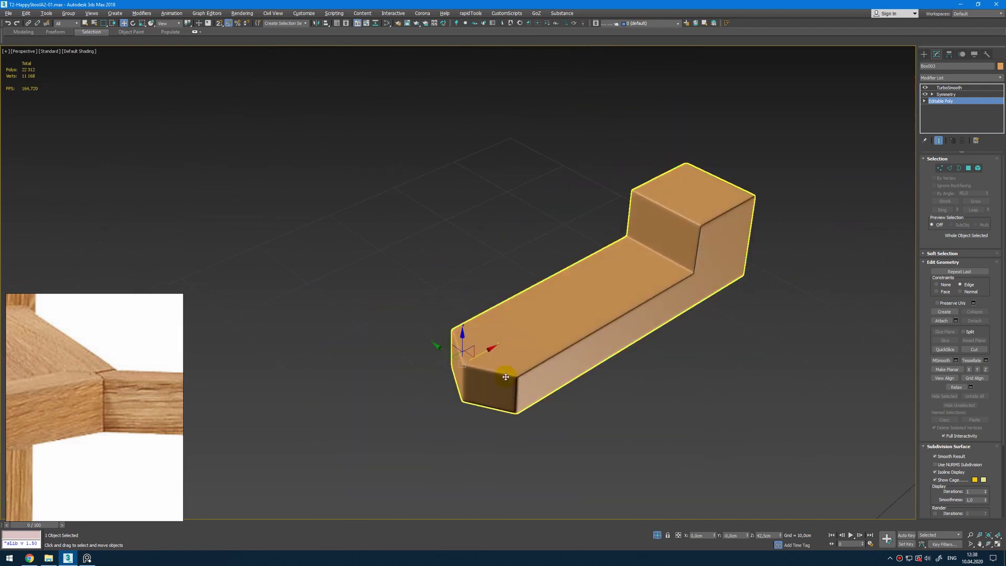
scroll(488, 370, "up", 6)
- Add an Edit Poly modifier above Symmetry and remove the short seam edges near the pointed tip, above and below
left_click(946, 94)
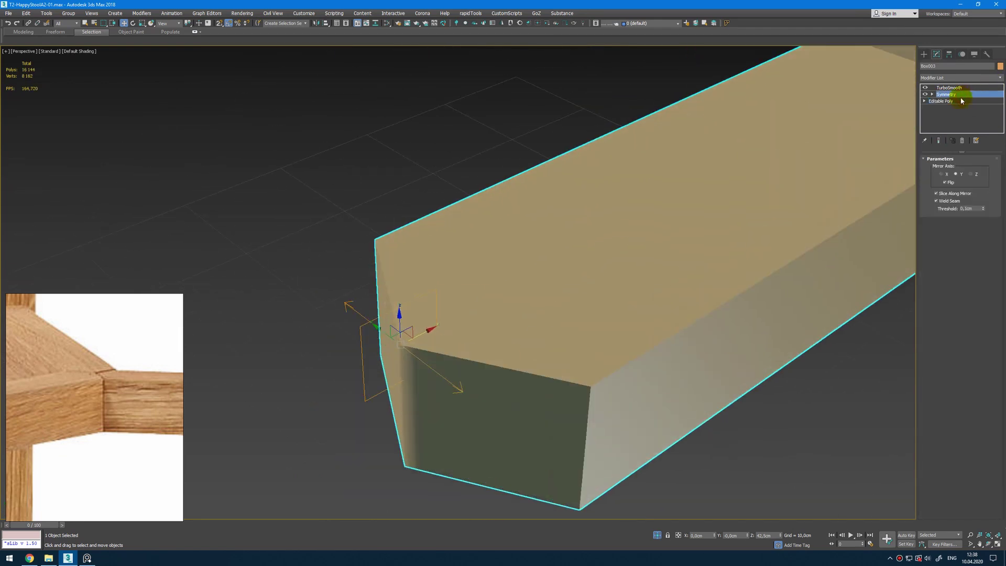
key("F4")
key("ctrl+e")
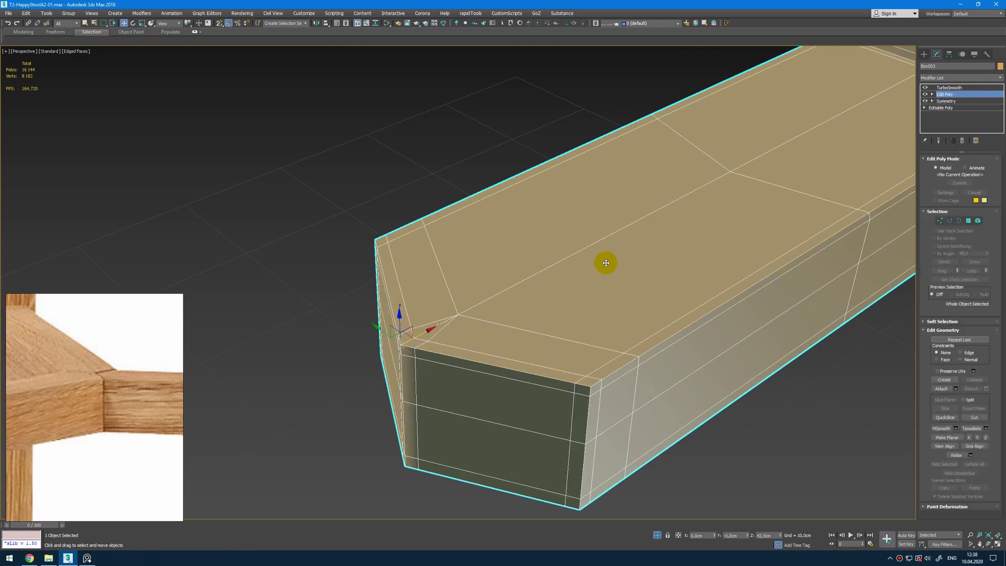
key("2")
scroll(467, 336, "up", 3)
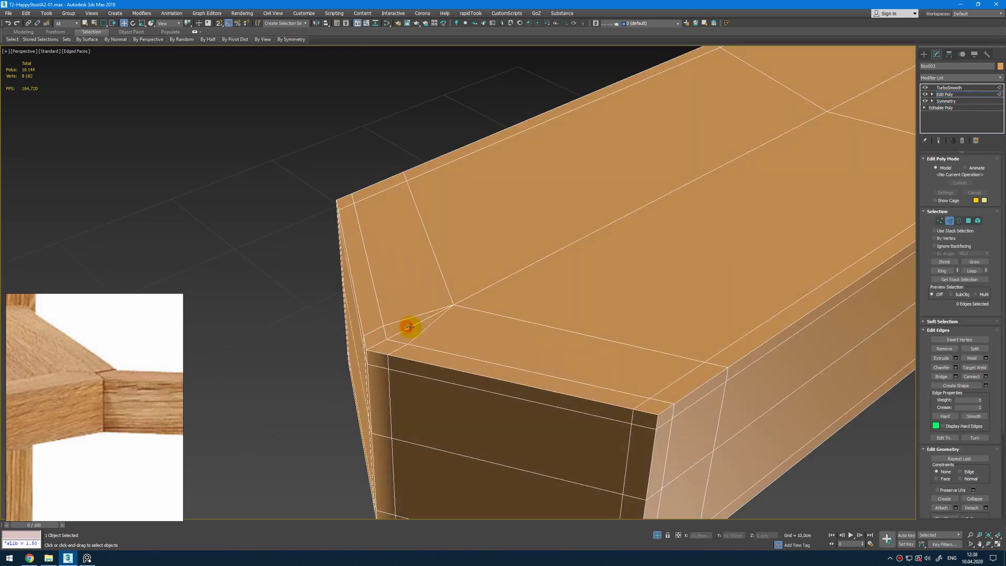
middle_click_drag(458, 340, 392, 237, "alt")
left_click(394, 217)
key("1")
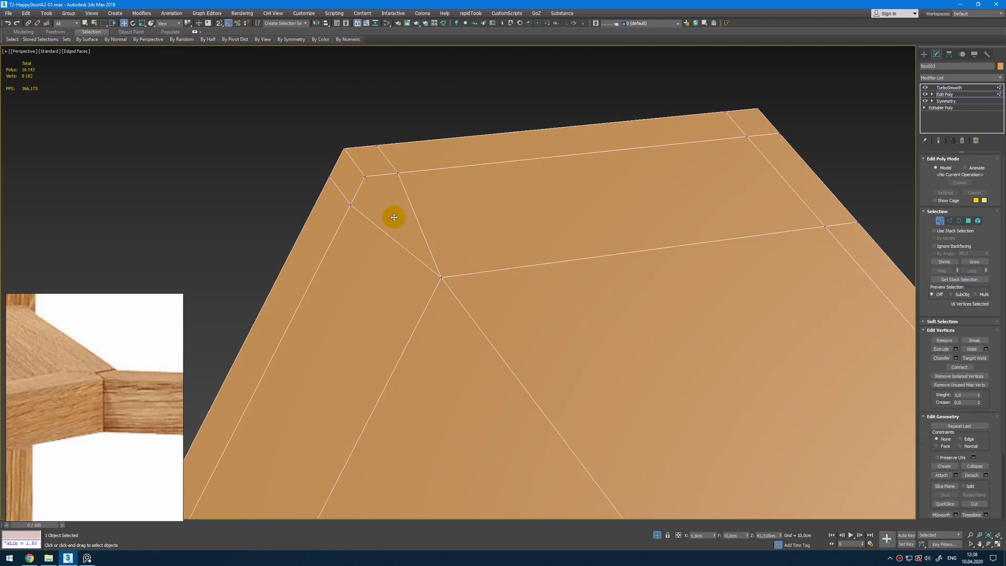
key("ctrl+q")
- Check the arm for non-quad polygons using numeric selection with the side count at 4
key("1")
middle_click_drag(394, 217, 494, 326, "alt")
mouse_move(520, 218)
middle_mouse_down("alt")
mouse_move(542, 296)
mouse_move(545, 173)
mouse_move(535, 188)
middle_mouse_up("alt")
key("4")
left_click(545, 172)
mouse_move(327, 46)
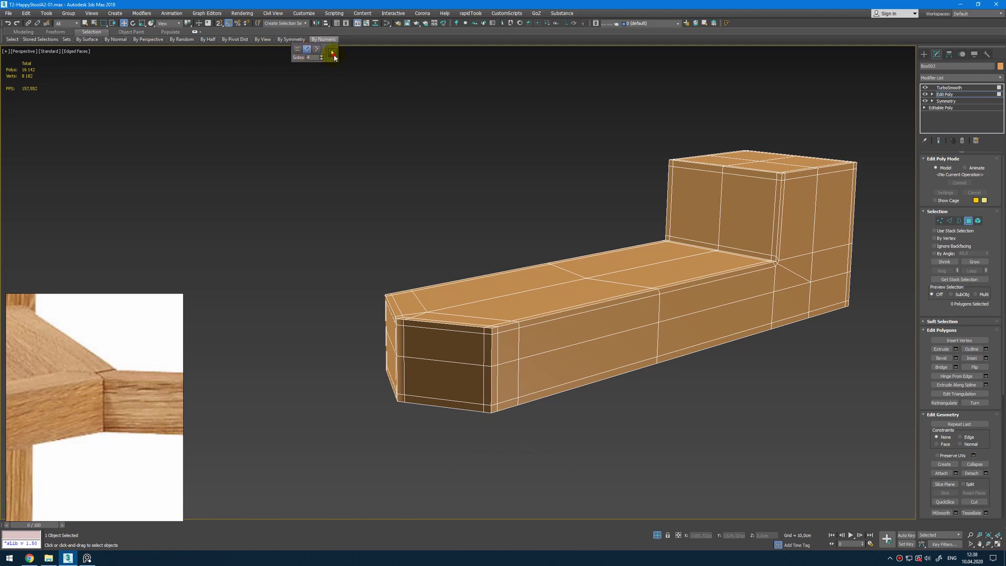
middle_click_drag(451, 140, 592, 198, "alt")
key("4")
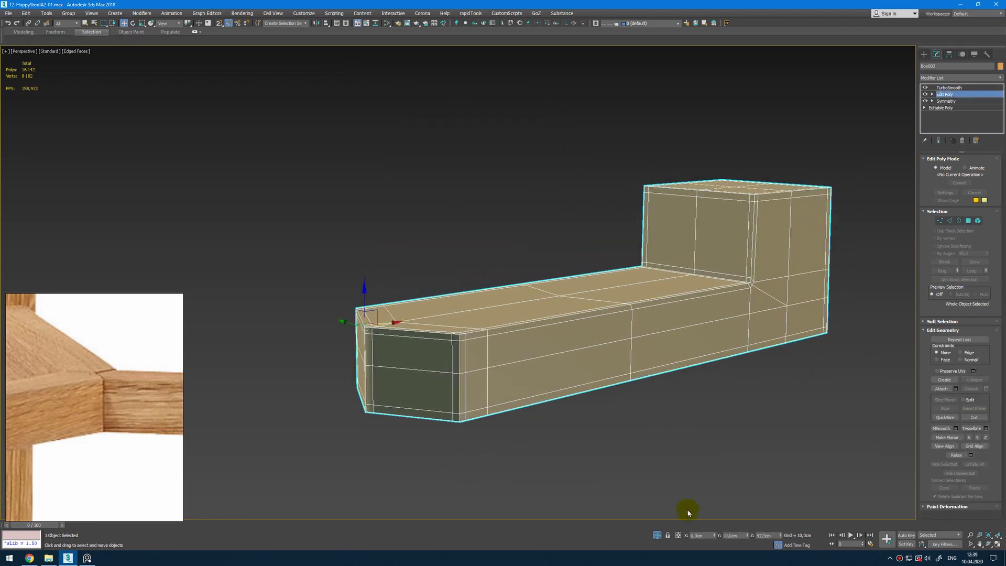
- End the arm's isolation and chamfer all edges of the leg by about 0,2 cm
left_click(657, 535)
middle_click_drag(658, 390, 597, 301, "alt")
scroll(669, 391, "down", 3)
left_click(597, 300)
scroll(607, 282, "up", 4)
key("2")
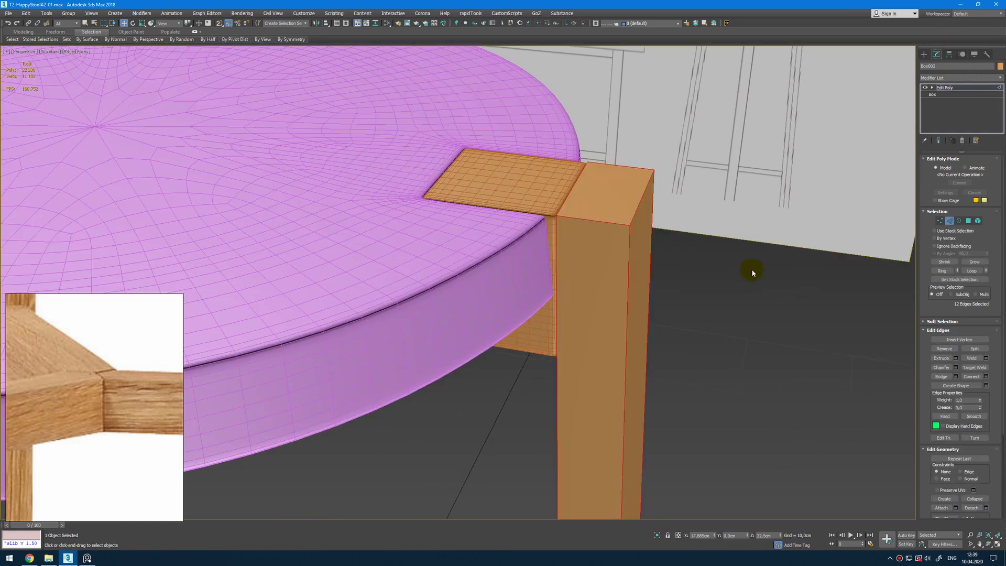
left_click(957, 367)
mouse_move(467, 299)
left_mouse_down()
mouse_move(483, 411)
mouse_move(467, 293)
mouse_move(463, 302)
left_mouse_up()
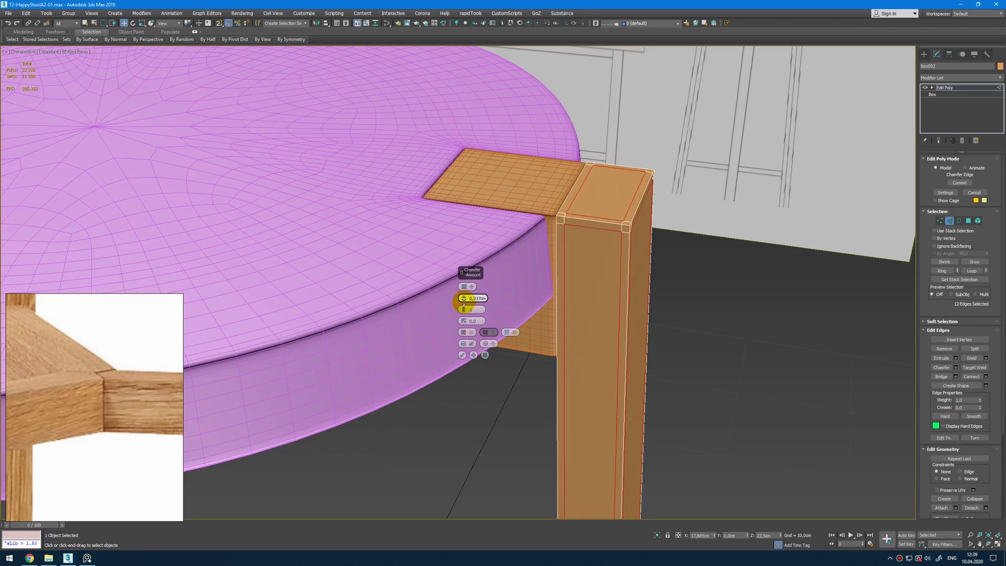
middle_click_drag(553, 307, 715, 209, "alt")
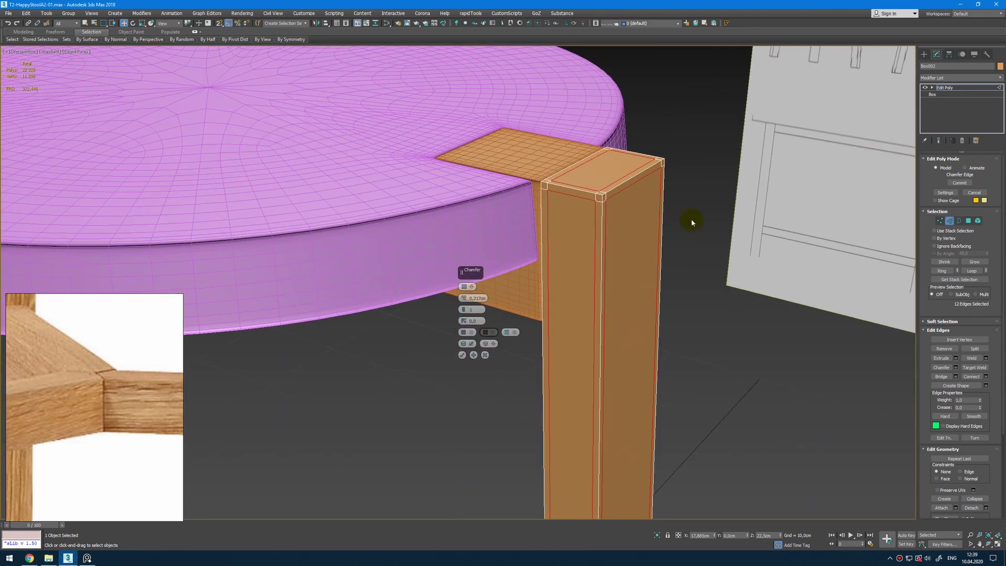
left_click(462, 355)
- Add a TurboSmooth modifier with 2 iterations to the leg and view it without edged faces
key("2")
left_click(980, 79)
type("turbo")
key("Return")
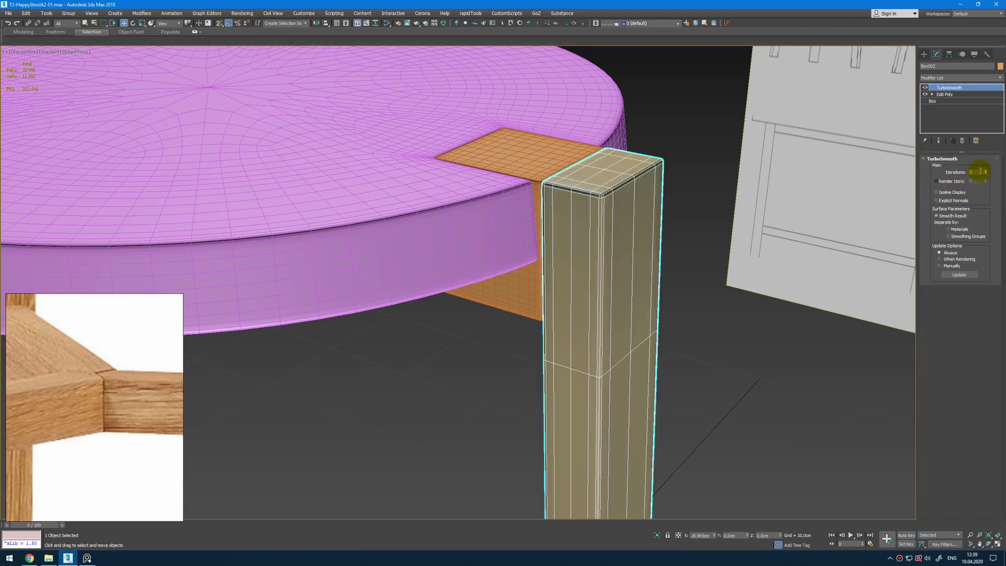
left_click(986, 172)
key("F4")
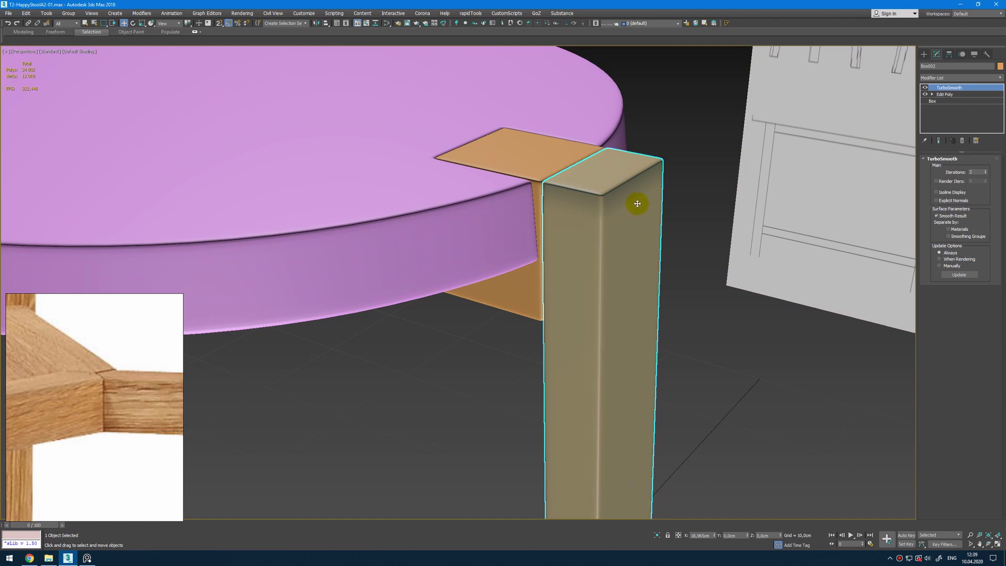
middle_click_drag(623, 201, 623, 158, "alt")
scroll(671, 203, "down", 3)
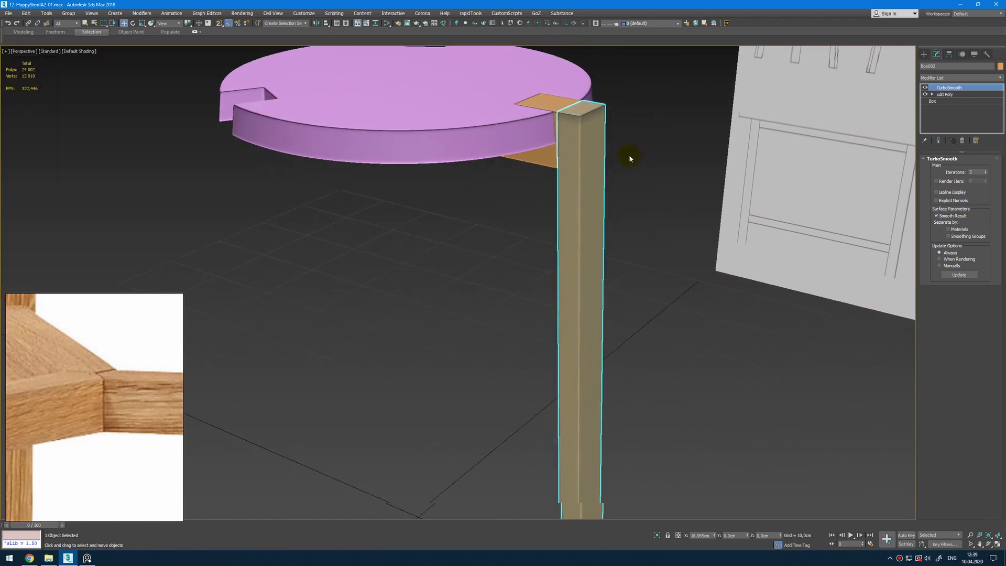
- In the leg's Edit Poly below TurboSmooth, connect its long edges with 3 segments, pinched apart towards both ends
left_click(945, 94)
middle_click_drag(703, 218, 679, 232, "alt")
key("2")
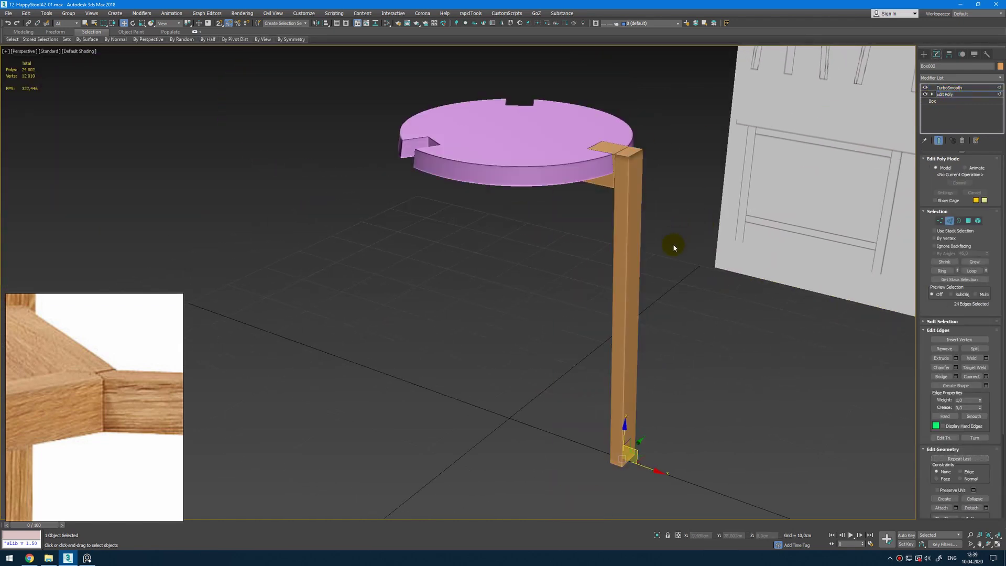
key("F4")
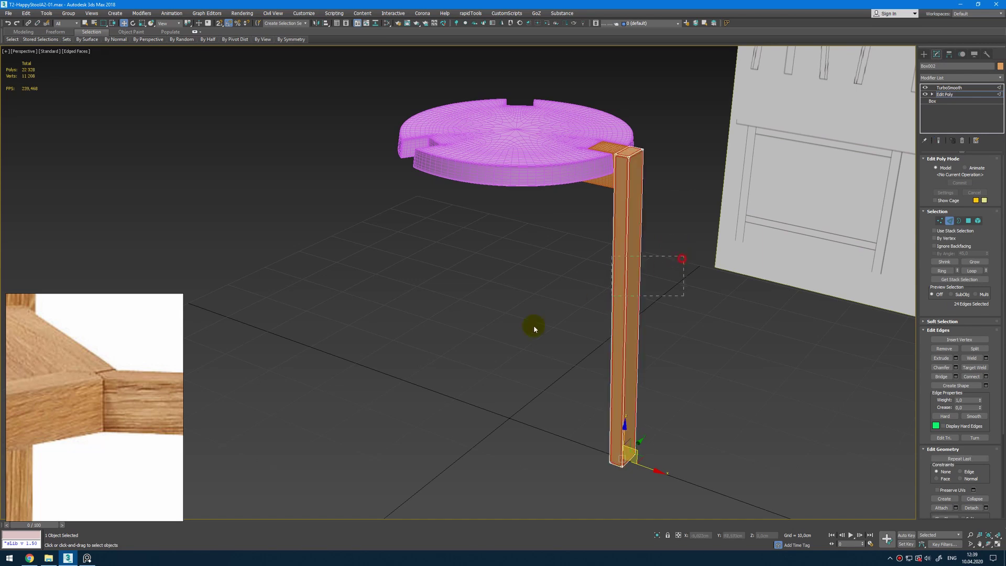
key("alt+r")
right_click(535, 322)
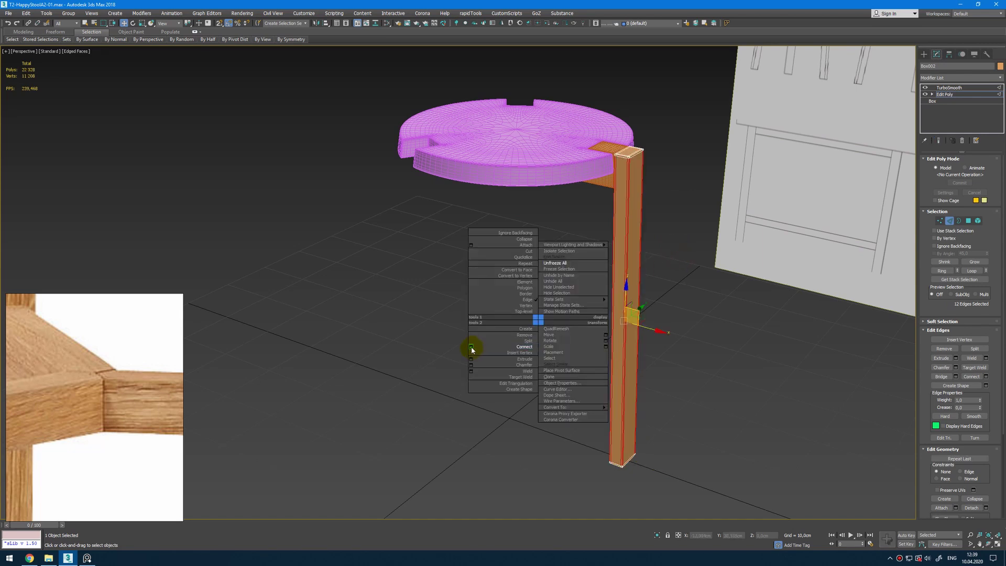
left_click(471, 348)
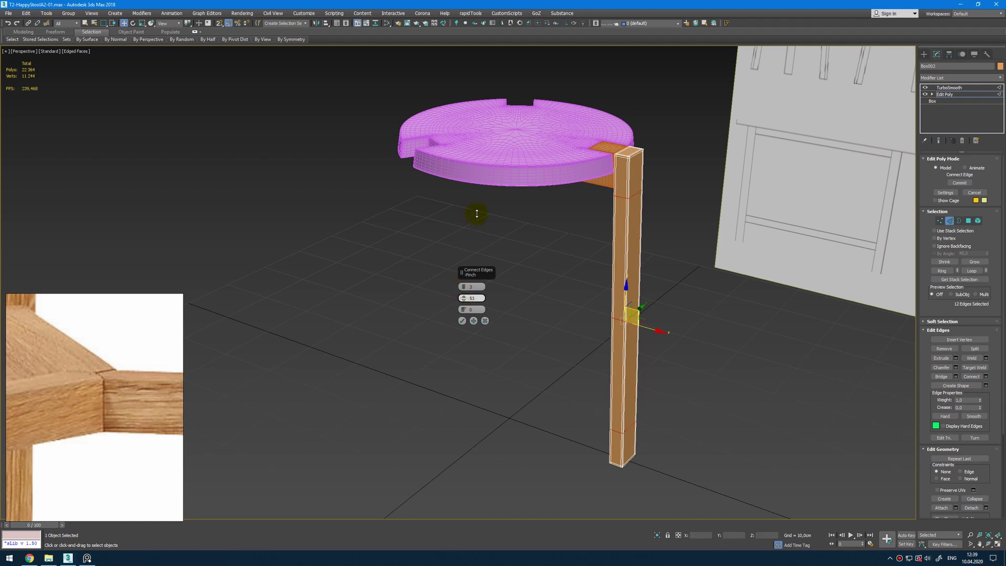
left_click(461, 320)
key("2")
key("F4")
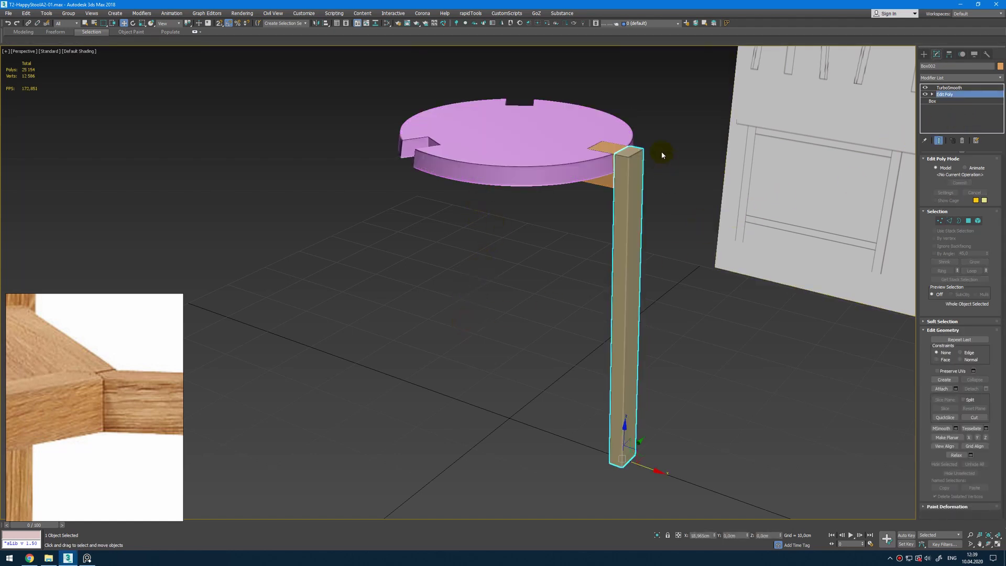
- Draw a cylinder of about 1,48 cm radius over the leg's outer end in the top view
scroll(610, 187, "up", 5)
scroll(595, 186, "down", 6)
mouse_move(615, 179)
middle_mouse_down("alt")
mouse_move(621, 220)
mouse_move(617, 181)
middle_mouse_up("alt")
key("alt+w")
scroll(137, 391, "down", 8)
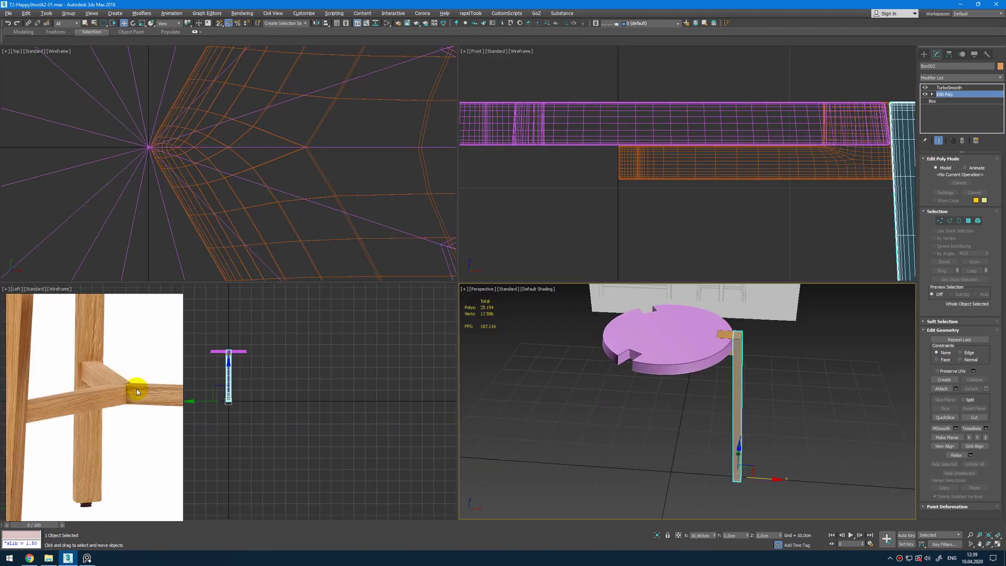
middle_click_drag(150, 436, 112, 437)
scroll(126, 432, "up", 3)
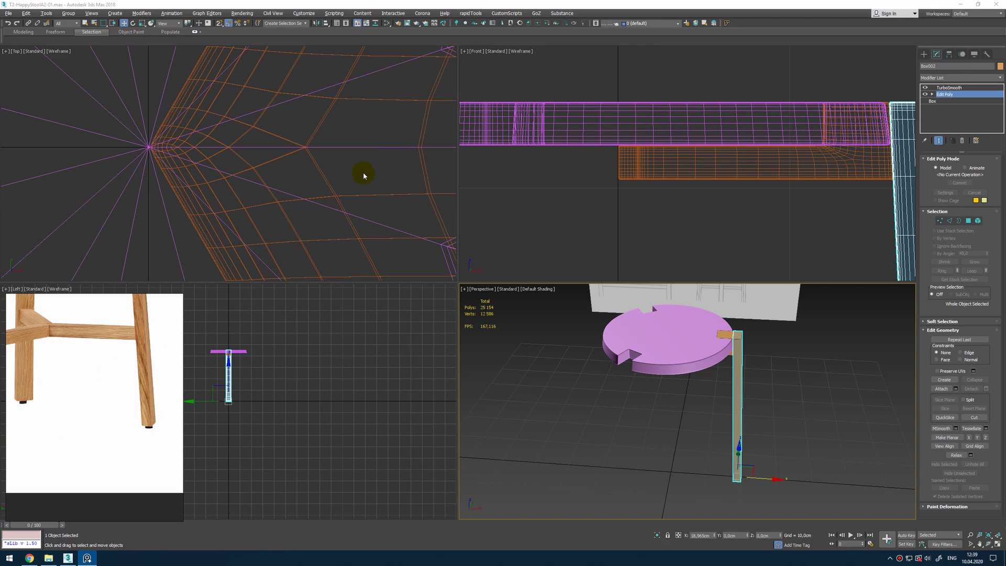
middle_click_drag(355, 209, 319, 191)
key("alt+w")
key("z")
scroll(431, 246, "down", 3)
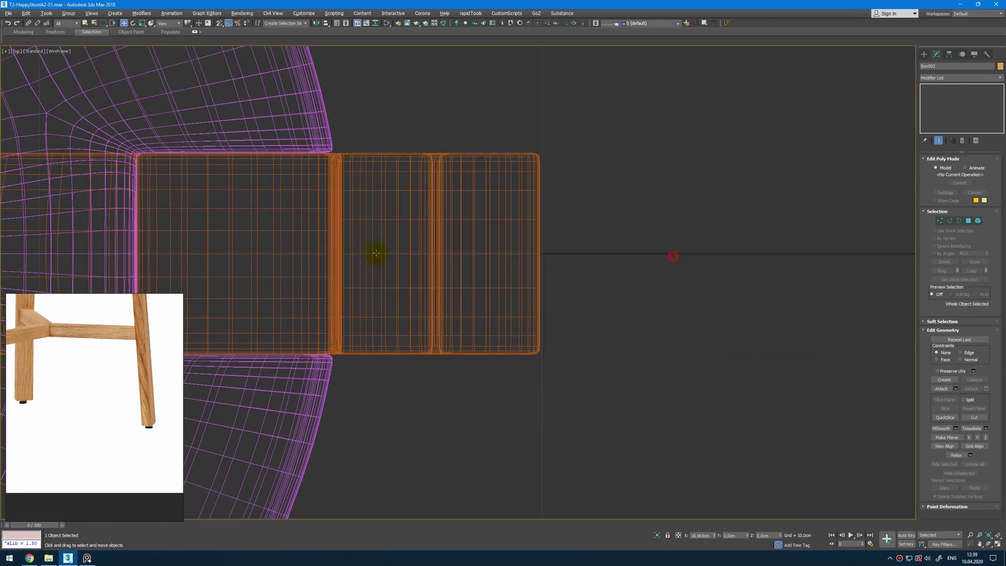
scroll(451, 260, "down", 1)
middle_click_drag(451, 260, 647, 221)
key("ctrl+d")
right_click(570, 216, "ctrl")
left_click(587, 206)
middle_click_drag(591, 206, 481, 229)
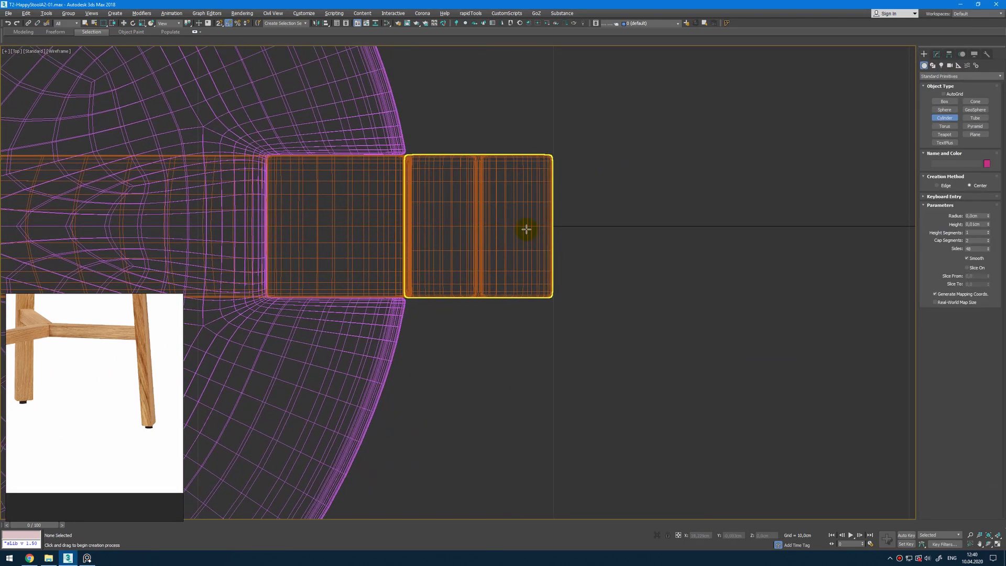
left_click_drag(519, 226, 569, 226)
key("w")
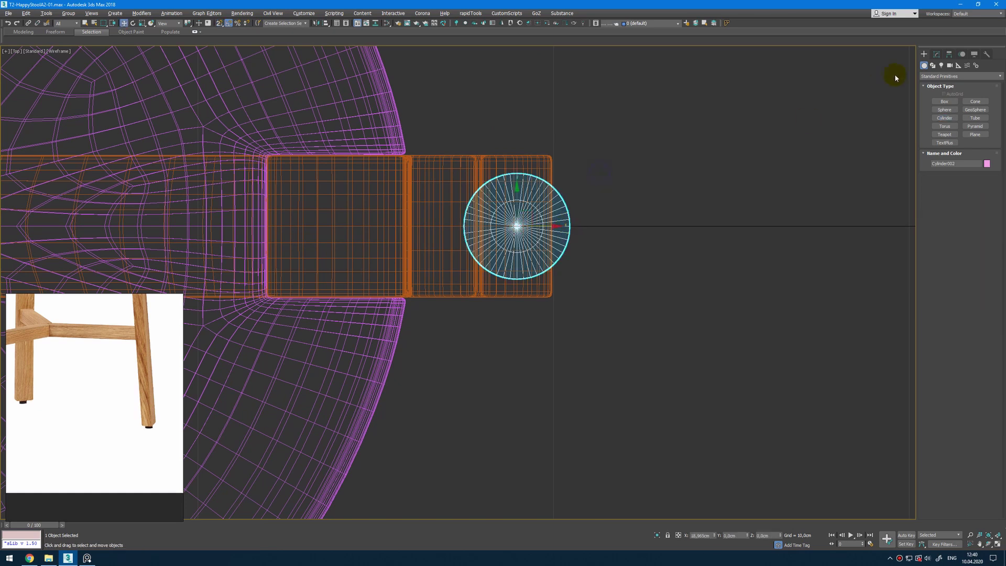
- Set the cylinder to 8 sides and a height of 0,5 cm
left_click(936, 55)
double_click(976, 202)
type("8")
key("Return")
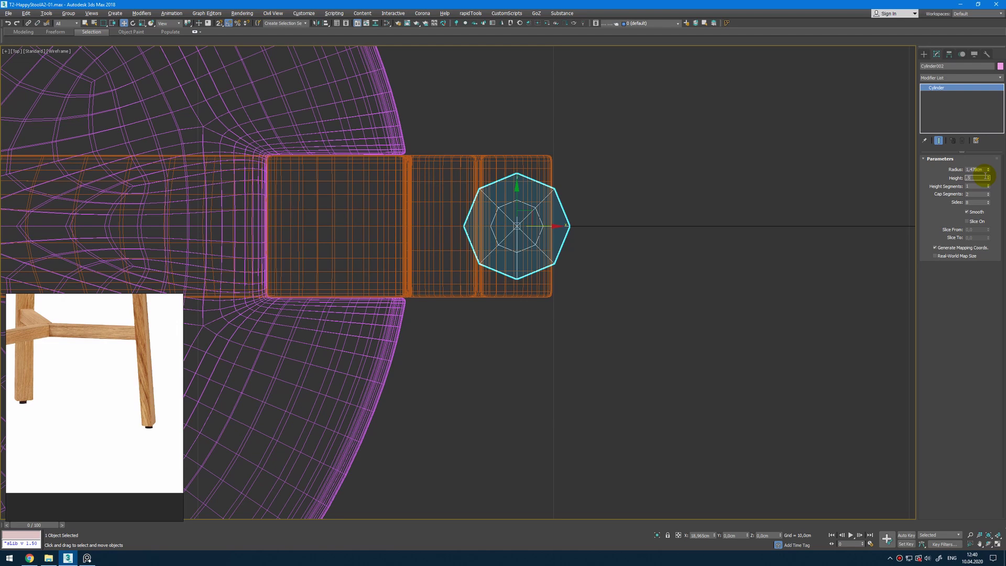
- Flip the cylinder to extend downward and snap its upper face to the underside of the leg
key("alt+w")
middle_click(759, 130)
key("alt+w")
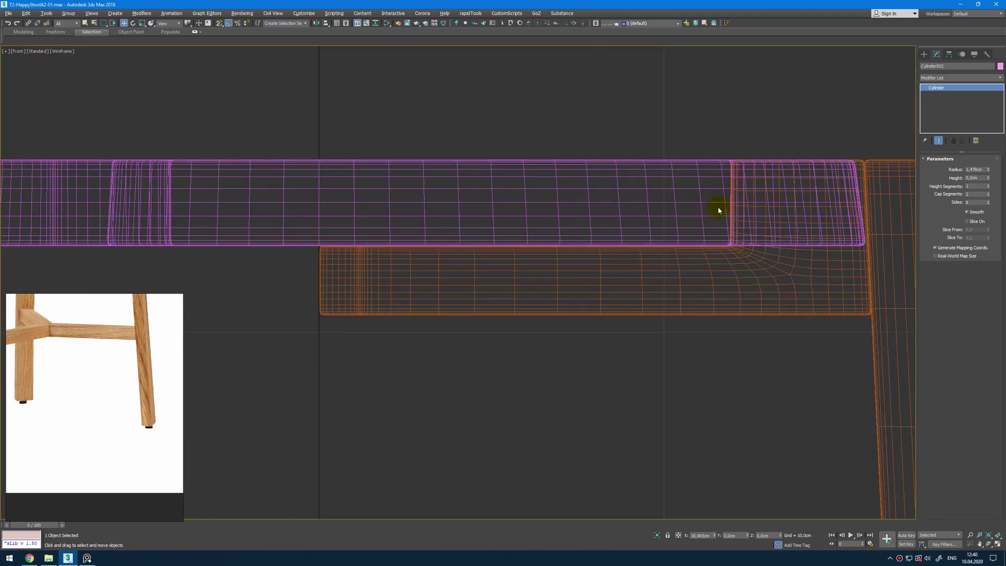
key("z")
key("e")
left_click_drag(650, 248, 655, 317)
key("w")
key("s")
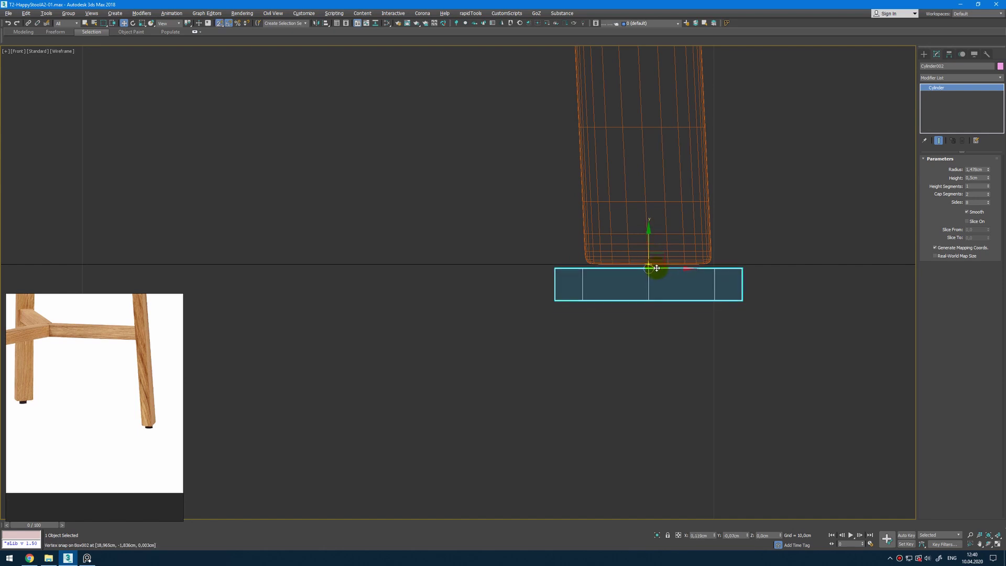
scroll(664, 286, "up", 10)
left_click_drag(227, 182, 229, 187)
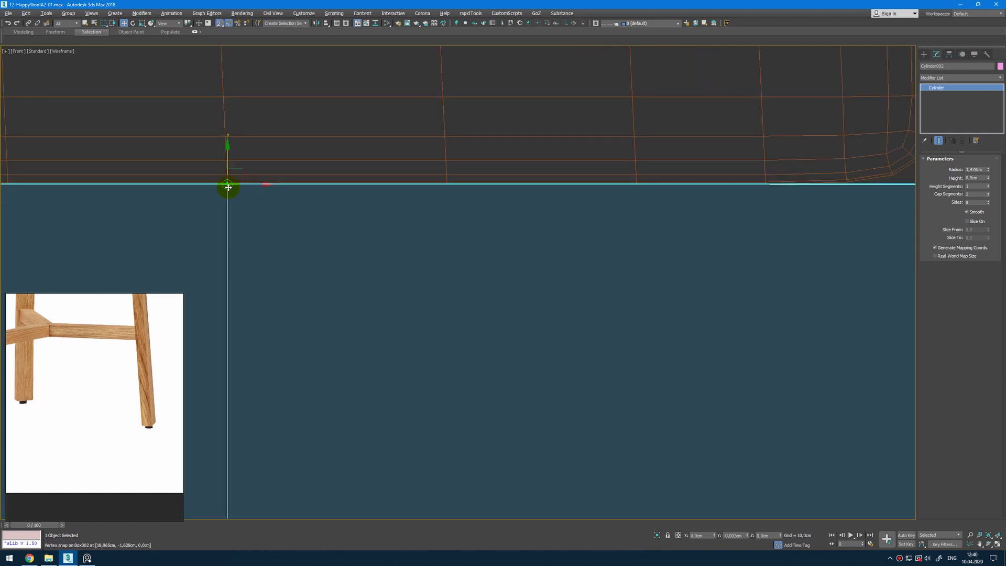
- Reduce the foot cylinder's radius to about 0,7 cm to fit within the leg's base
key("z")
left_click_drag(989, 173, 991, 190)
key("alt+w")
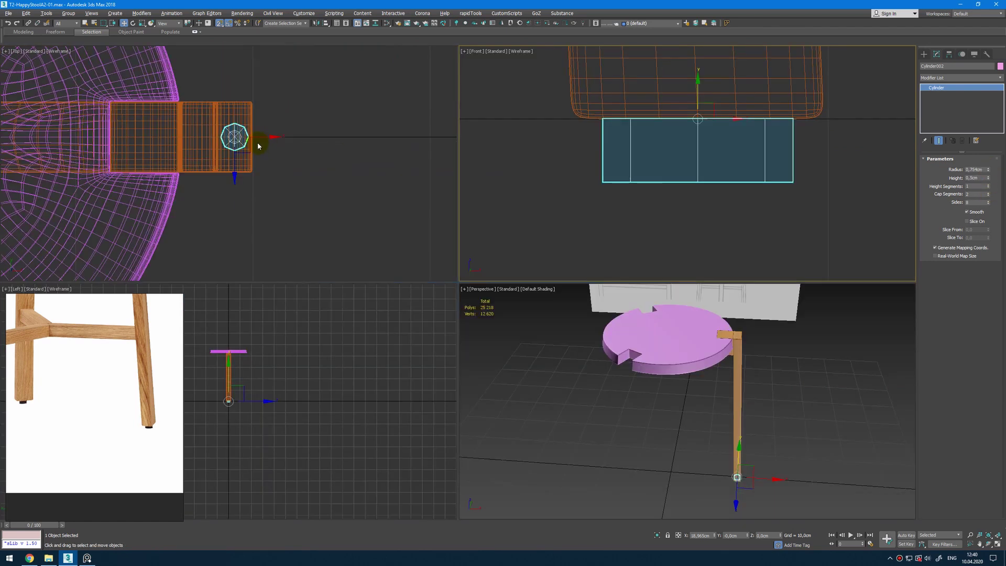
- Isolate the foot cylinder, add Edit Poly, and chamfer its upper and lower rim edges by about 0,07 cm
key("alt+w")
key("z")
scroll(624, 294, "down", 2)
key("F4")
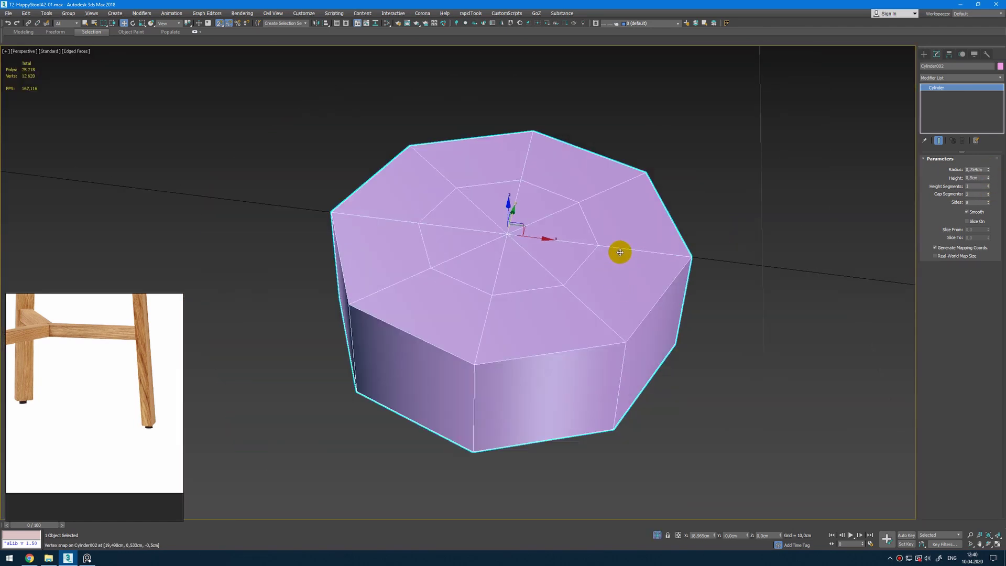
key("ctrl+e")
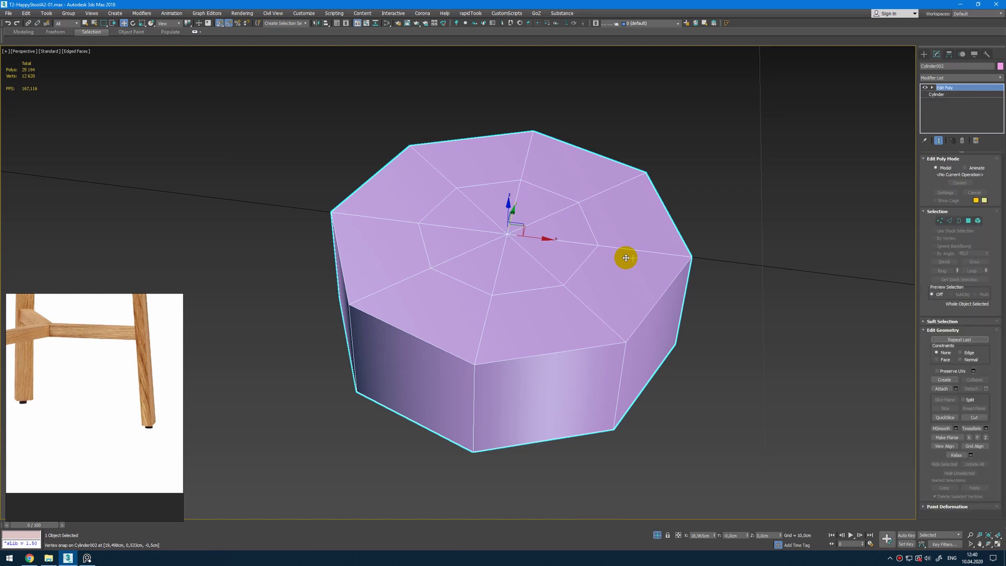
key("2")
double_click(544, 357)
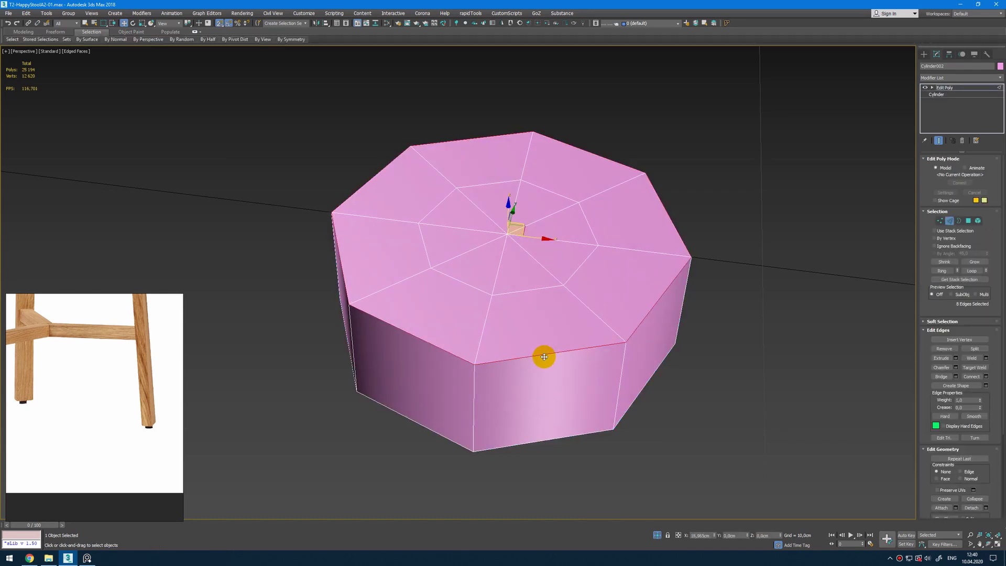
double_click(513, 451, "ctrl")
middle_click_drag(514, 451, 535, 397, "alt")
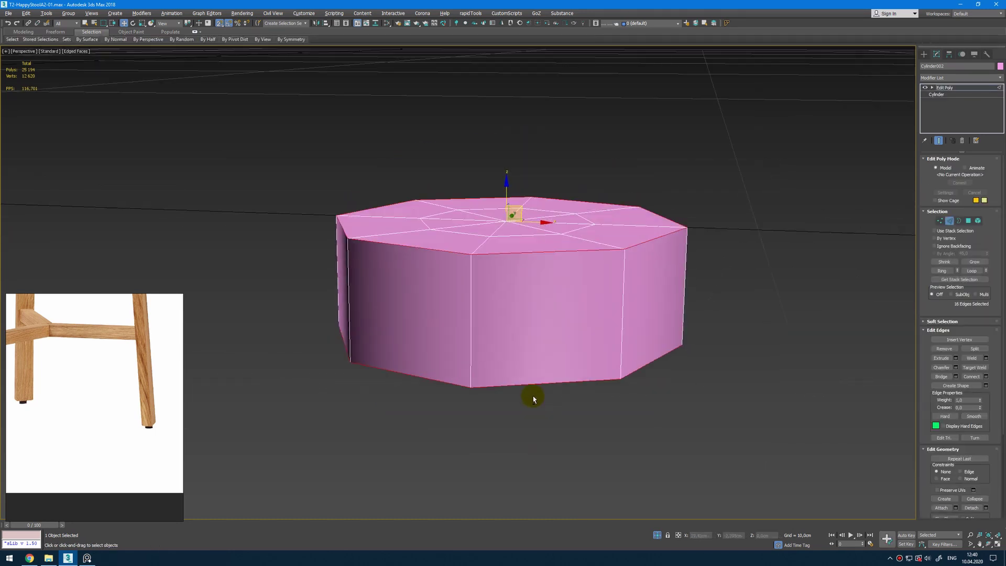
left_click(956, 367)
left_click(467, 311)
left_click_drag(466, 302, 464, 295)
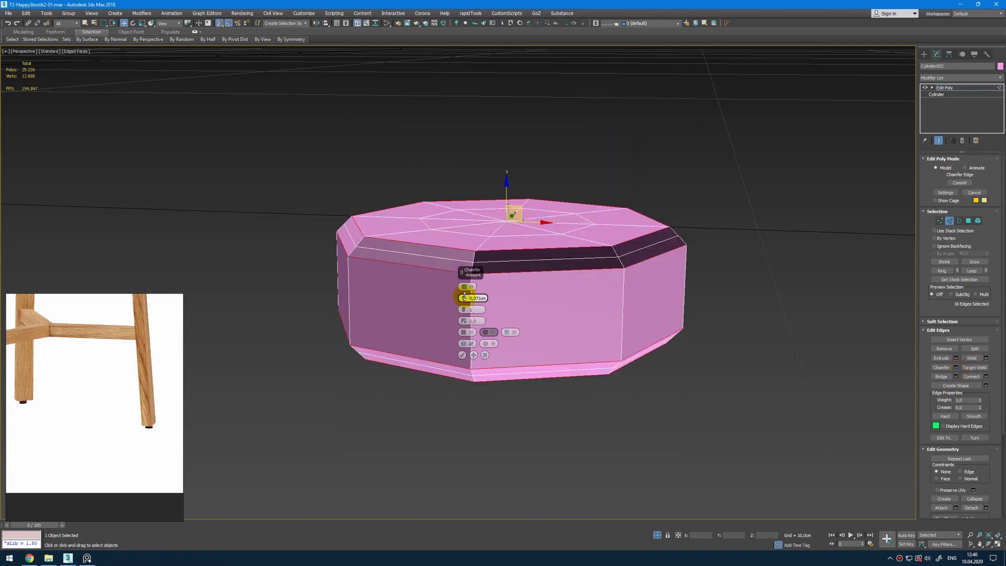
right_click(464, 321)
middle_click_drag(553, 330, 549, 332, "alt")
left_click(462, 355)
- Remove the inner ring and diagonal edges from the foot's caps, leaving a cross of perpendicular edges
key("ctrl+BackSpace")
middle_click_drag(532, 238, 546, 284, "alt")
key("alt+w")
key("alt+w")
scroll(420, 197, "up", 5)
scroll(526, 243, "up", 3)
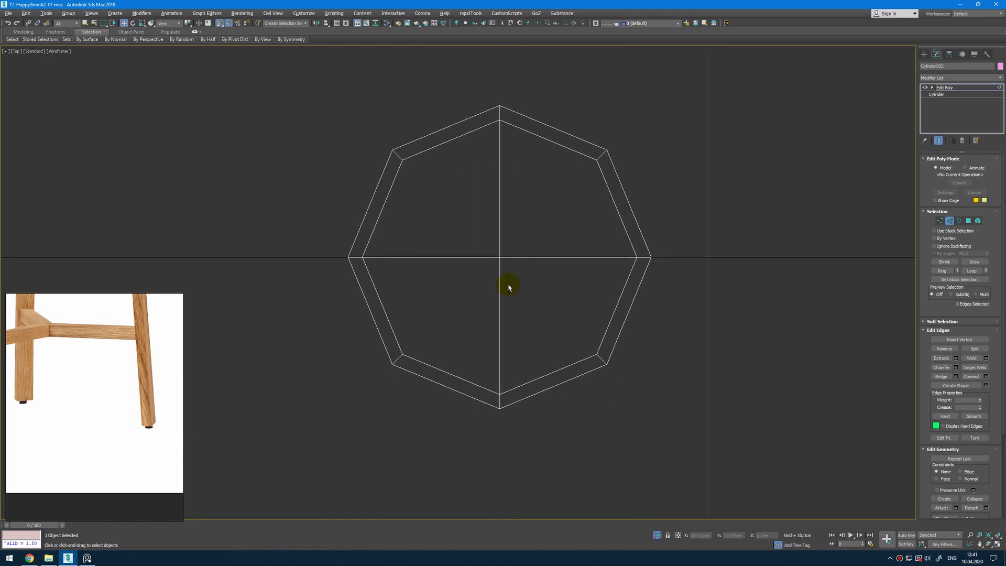
- Add a TurboSmooth modifier with 1 iteration to the foot and view it without edged faces
key("p")
left_click(985, 87)
left_click(988, 81)
type("tu")
key("Return")
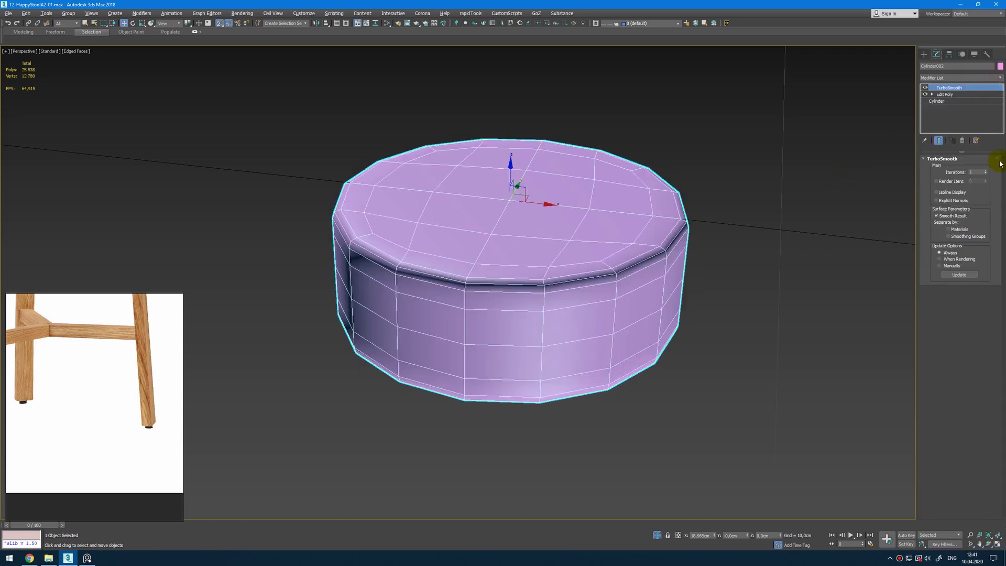
key("F4")
scroll(704, 236, "down", 5)
middle_click_drag(704, 237, 664, 504, "alt")
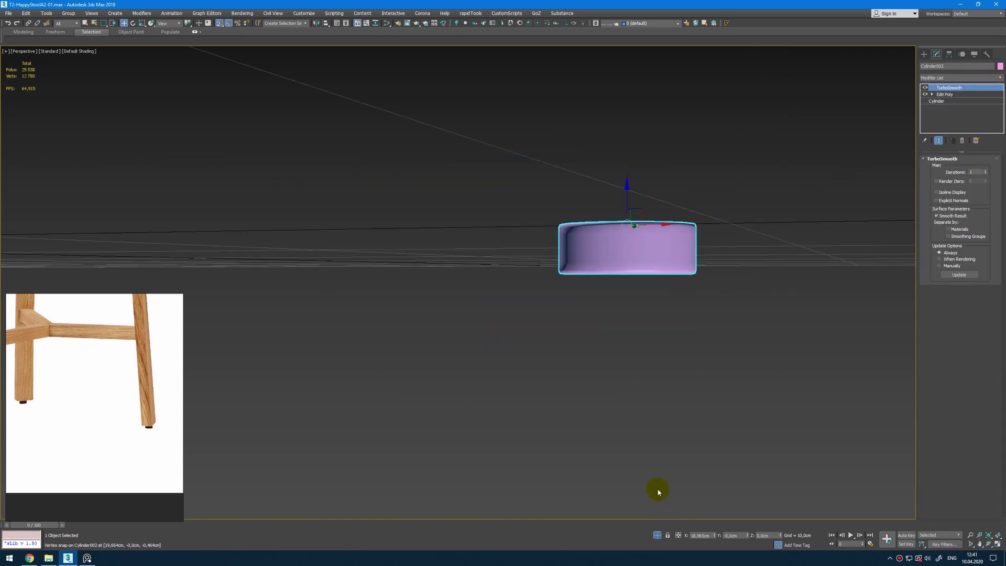
- End the foot's isolation and clone it upward along the leg to the arm's height
key("alt+w")
middle_click(673, 179)
key("alt+w")
key("z")
key("alt+q")
scroll(642, 375, "down", 10)
middle_click_drag(632, 309, 654, 408)
scroll(671, 406, "down", 6)
left_click_drag(672, 400, 629, 177, "shift")
left_click(493, 315)
- Position the cloned pad on the arm's underside near the leg, at about X 13,6 cm and Z 40 cm
scroll(624, 184, "up", 6)
scroll(728, 110, "up", 7)
mouse_move(590, 209)
left_mouse_down()
mouse_move(707, 119)
mouse_move(692, 132)
left_mouse_up()
scroll(692, 132, "down", 6)
key("alt+w")
right_click(314, 152)
key("alt+w")
scroll(385, 174, "down", 14)
scroll(283, 180, "up", 6)
left_click_drag(351, 180, 443, 179)
- Examine in the reference photos how the stacked stools rest on one another
scroll(97, 373, "down", 12)
scroll(131, 389, "up", 5)
middle_click_drag(133, 387, 99, 387)
scroll(99, 386, "up", 6)
scroll(99, 387, "up", 4)
scroll(38, 373, "down", 12)
scroll(71, 430, "up", 5)
middle_click_drag(71, 430, 110, 373)
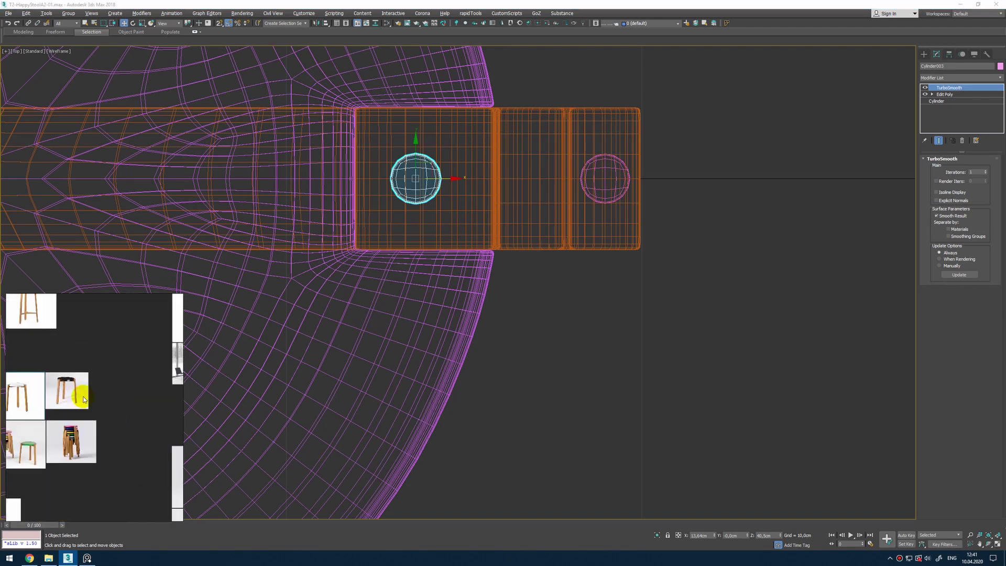
scroll(110, 376, "up", 8)
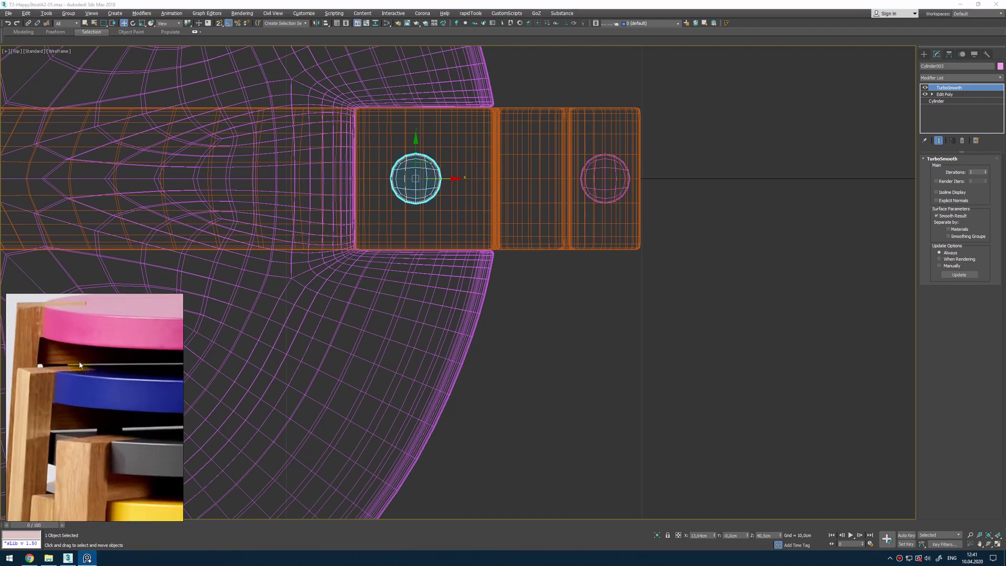
middle_click_drag(527, 338, 576, 308)
- Group the arm, the leg and both round pads into one object
key("alt+w")
middle_click(638, 345)
key("alt+w")
scroll(681, 335, "down", 8)
key("z")
middle_click_drag(681, 335, 654, 376, "alt")
scroll(635, 297, "down", 8)
scroll(635, 297, "down", 10)
left_click(624, 309, "ctrl")
key("alt+w")
middle_click(218, 151)
key("alt+w")
key("ctrl+g")
left_click(506, 292)
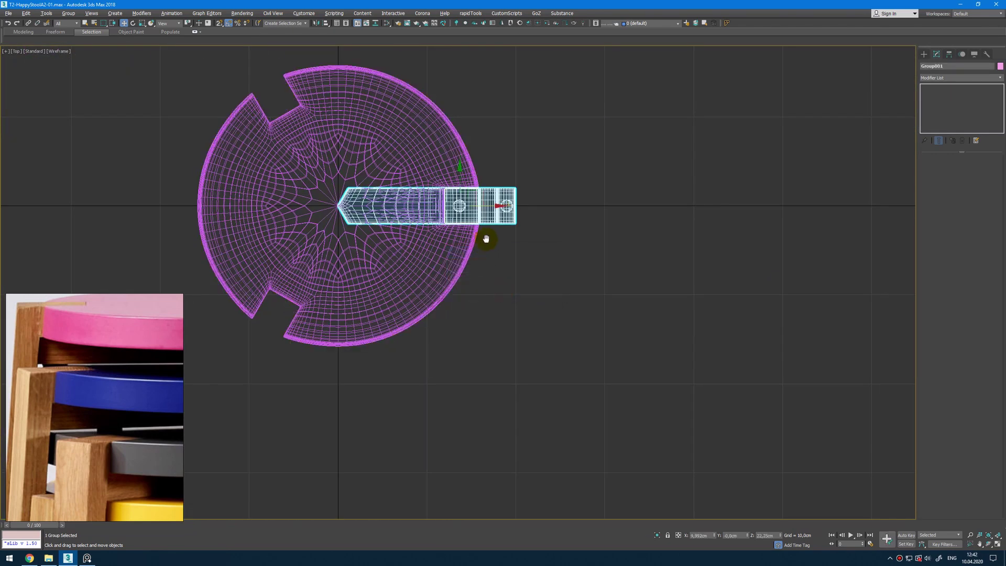
- Align the leg group's pivot to the centre of the round seat
middle_click_drag(481, 241, 526, 238)
middle_click_drag(457, 110, 487, 109)
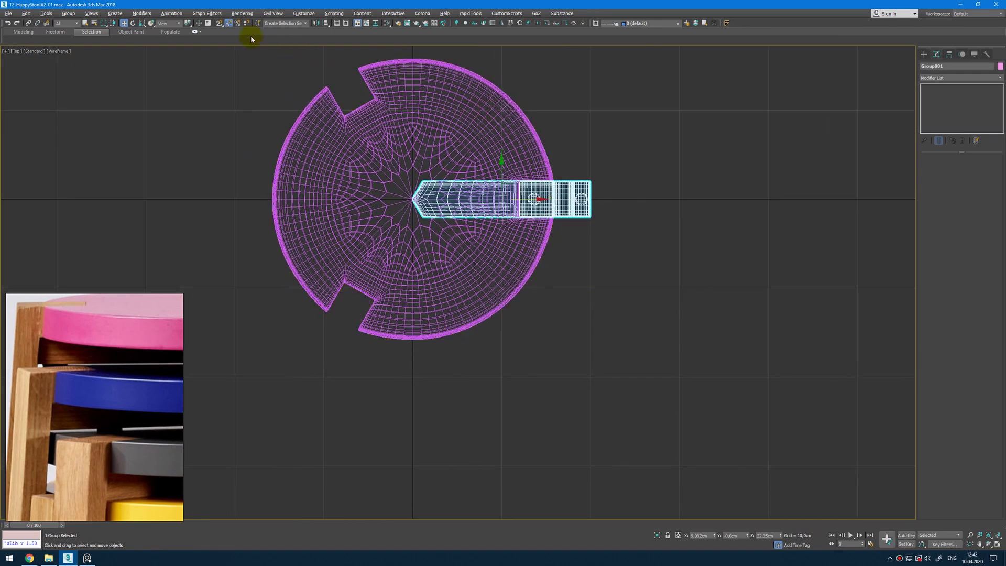
left_click(327, 23)
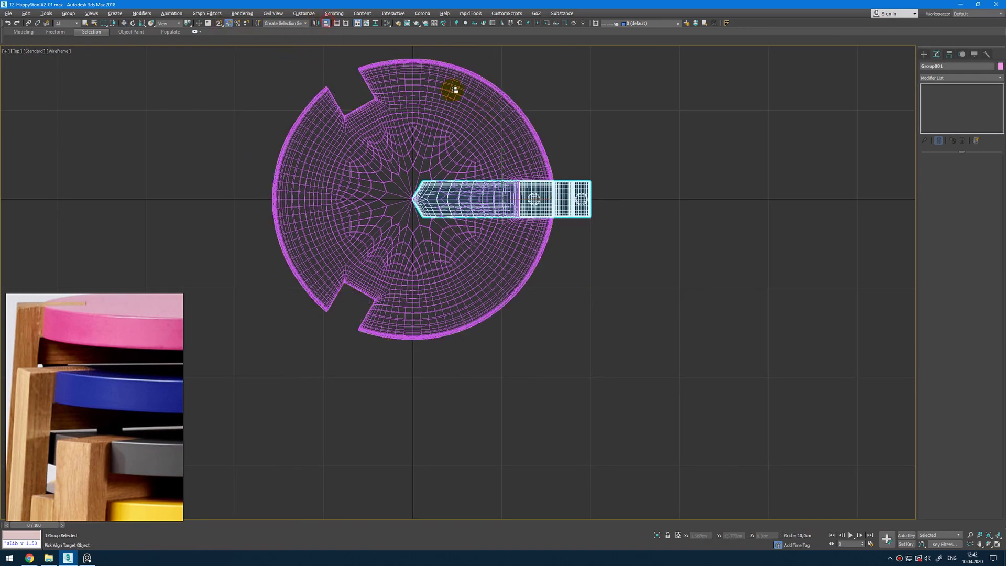
left_click(501, 107)
left_click(516, 346)
- Clone the leg group around the seat's centre at 120° intervals to create the other two legs
middle_click_drag(533, 286, 580, 279)
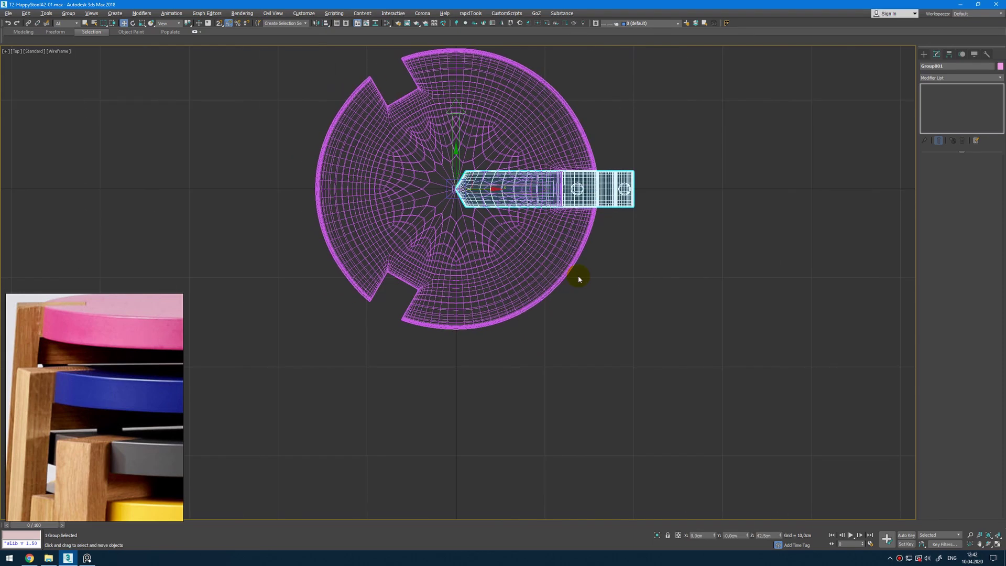
middle_click_drag(513, 227, 501, 247)
middle_click_drag(574, 258, 592, 250)
mouse_move(523, 249)
middle_mouse_down()
mouse_move(541, 245)
mouse_move(534, 234)
middle_mouse_up()
left_click_drag(534, 233, 534, 160, "shift")
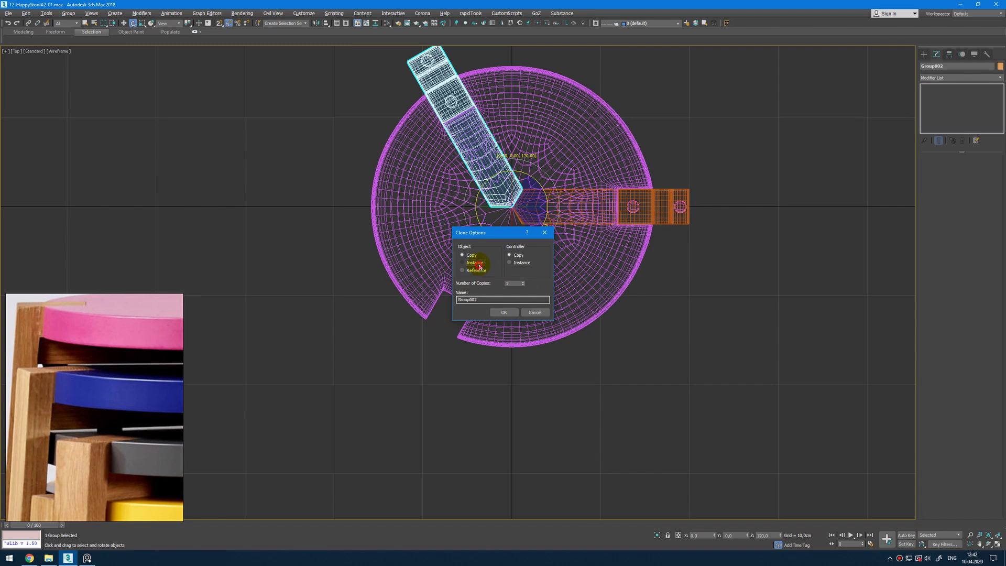
left_click(507, 313)
middle_click_drag(552, 293, 520, 261)
key("alt+w")
middle_click(712, 368)
key("alt+w")
scroll(584, 313, "up", 3)
middle_click_drag(584, 312, 579, 325, "alt")
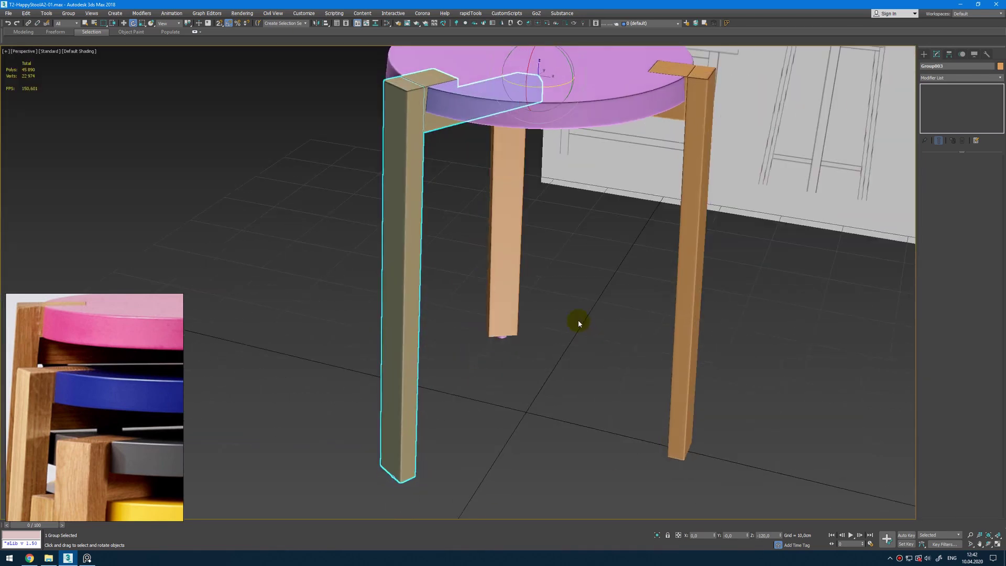
- Delete the reference drawing plane behind the stool and frame the finished stool
scroll(577, 324, "down", 4)
middle_click_drag(572, 263, 546, 291, "alt")
scroll(529, 262, "down", 3)
key("w")
left_click(620, 298)
middle_click_drag(619, 298, 554, 305, "alt")
left_click_drag(503, 299, 503, 295)
key("Delete")
key("z")
scroll(502, 283, "down", 3)
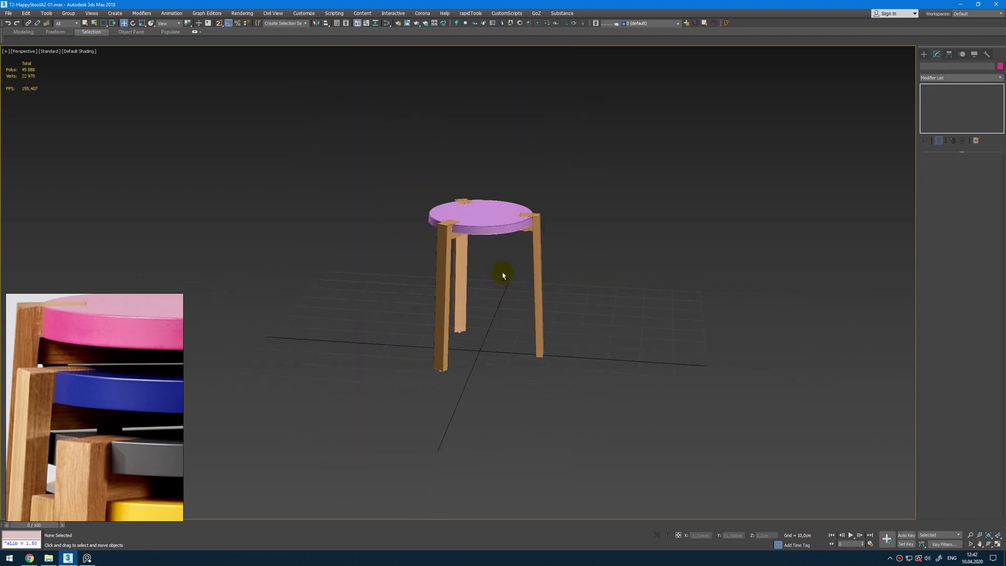
- Convert all of the stool's parts to Editable Poly and select the round seat
middle_click_drag(503, 279, 487, 280, "alt")
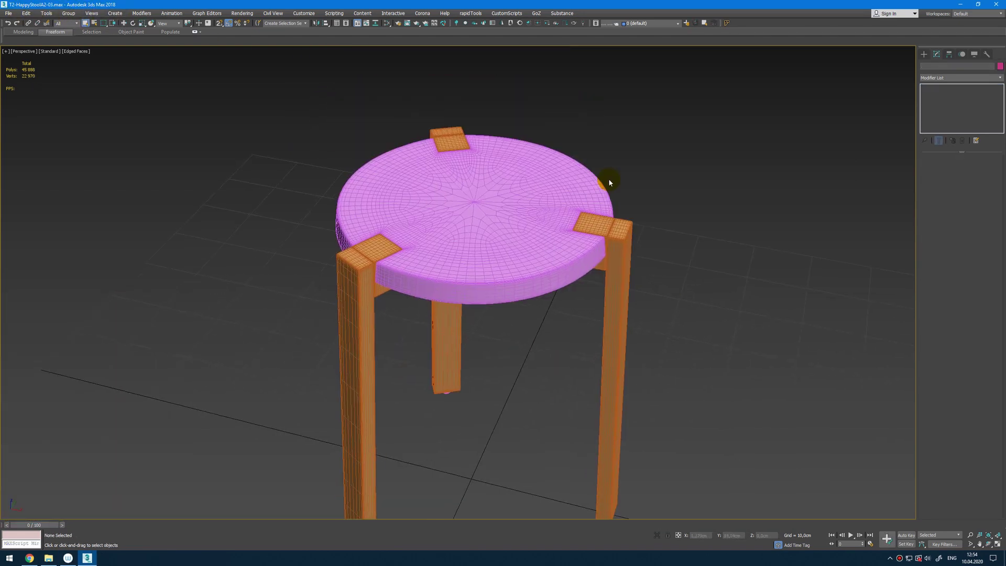
middle_click_drag(550, 214, 553, 186, "alt")
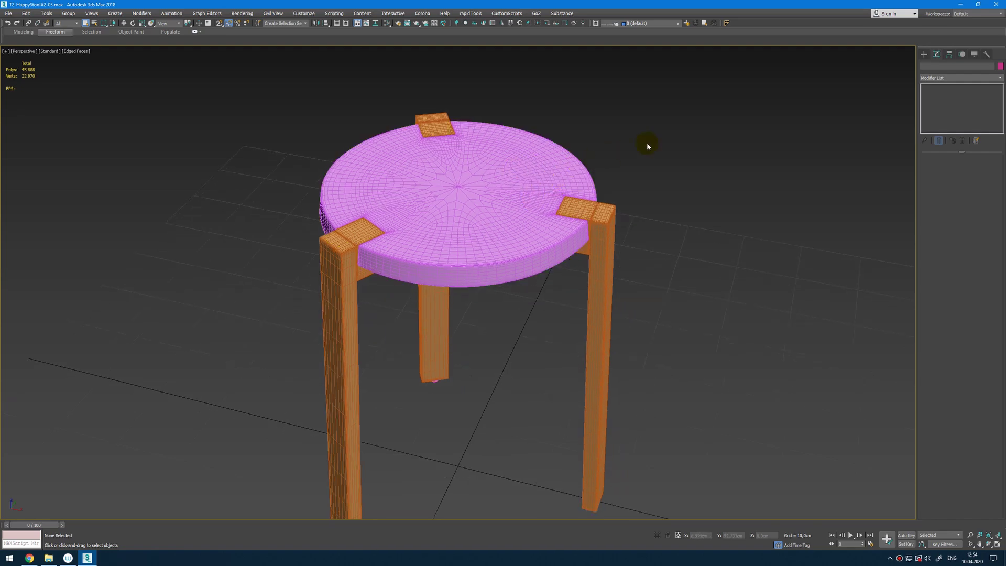
left_click(503, 180)
scroll(557, 225, "up", 8)
scroll(565, 202, "down", 8)
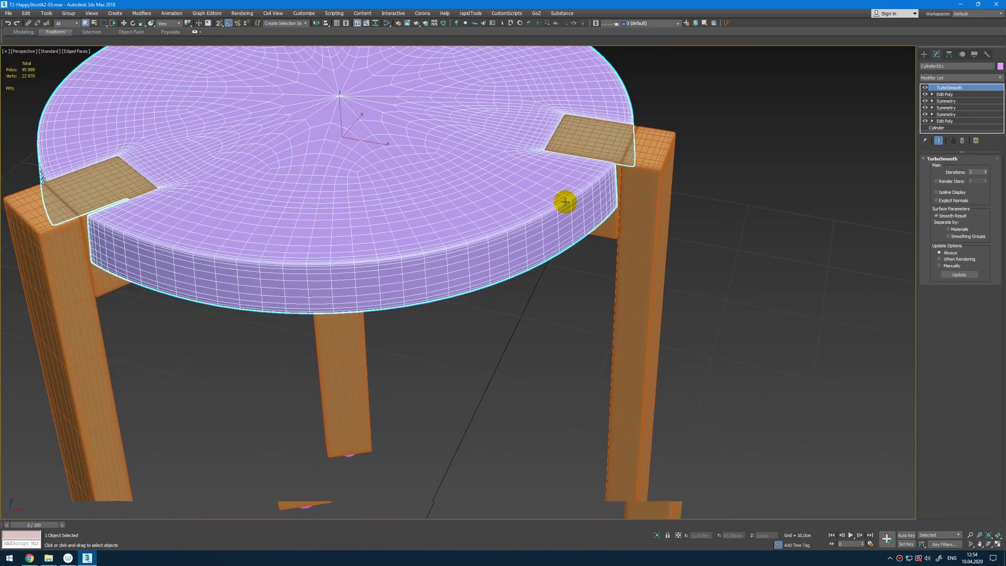
key("ctrl+a")
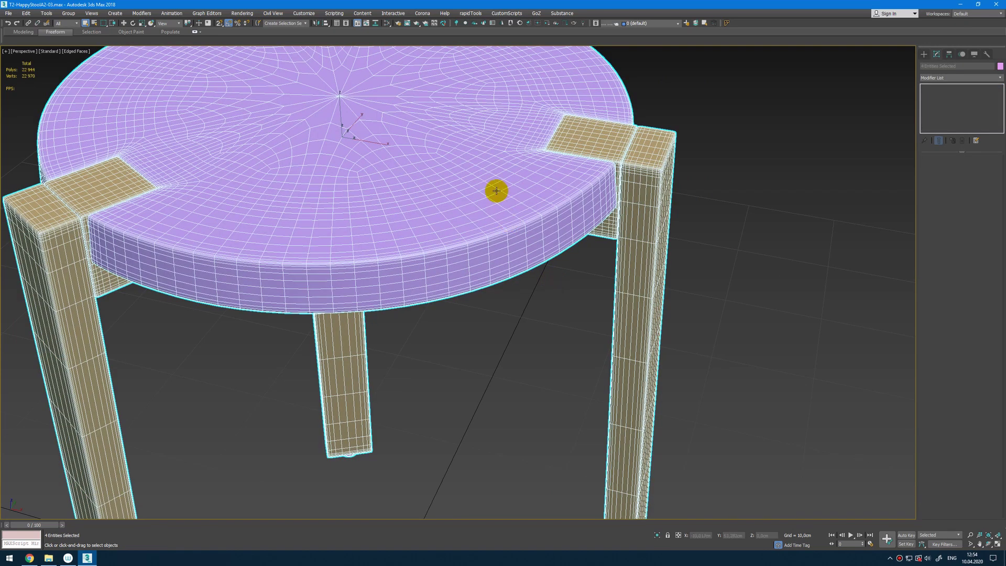
left_click(624, 162)
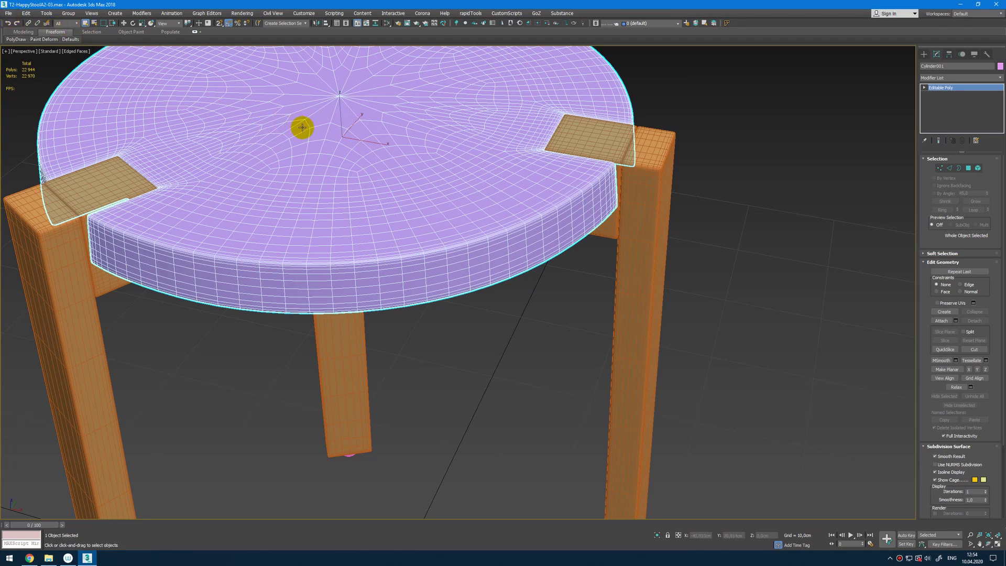
- Add UVW Mapping Clear and Unwrap UVW modifiers to the round seat and isolate it
middle_click_drag(302, 127, 325, 140)
scroll(608, 189, "up", 4)
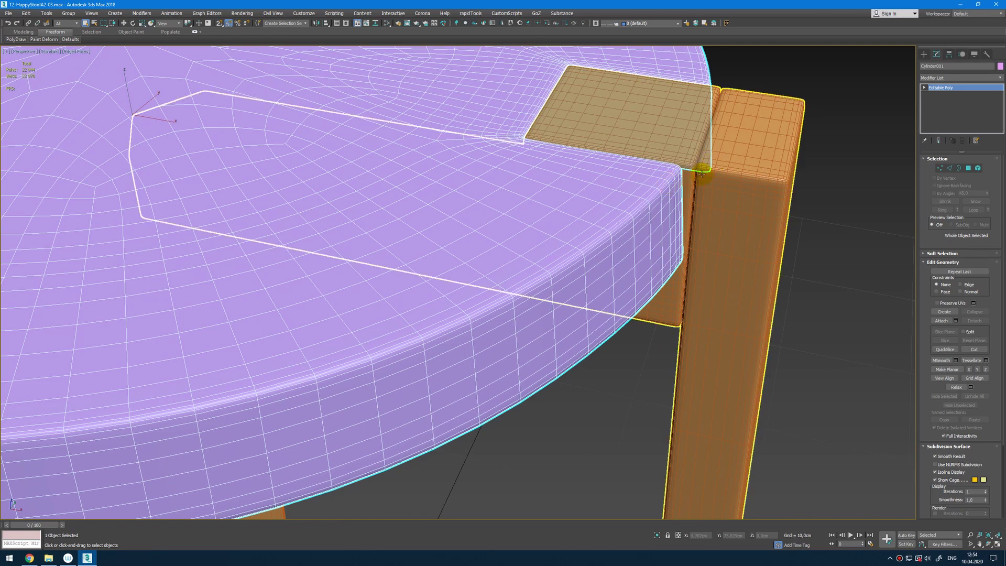
scroll(701, 174, "down", 10)
scroll(628, 169, "up", 8)
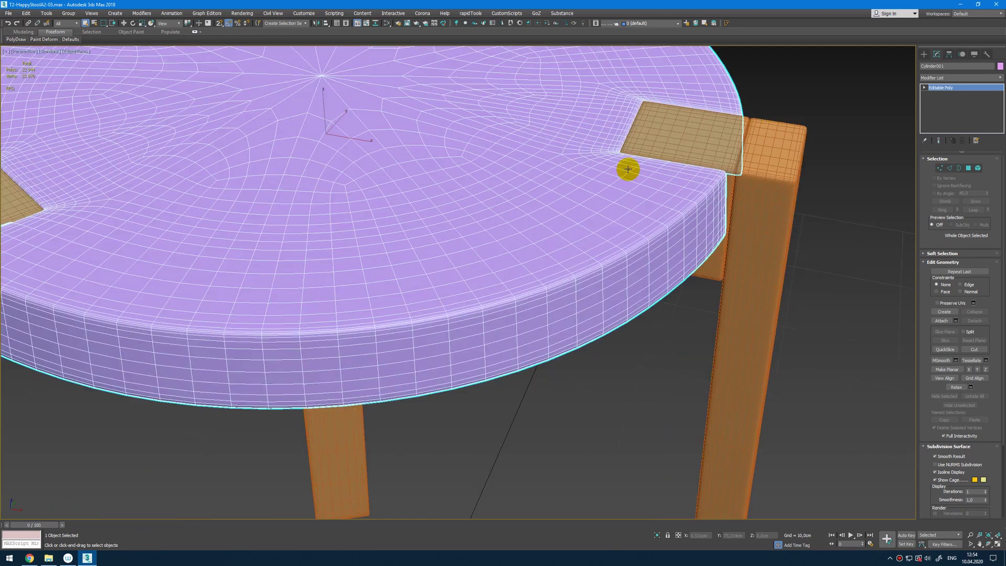
left_click(999, 78)
left_click_drag(1001, 98, 1001, 409)
left_click(970, 481)
left_click(1000, 77)
key("u")
key("Return")
key("alt+q")
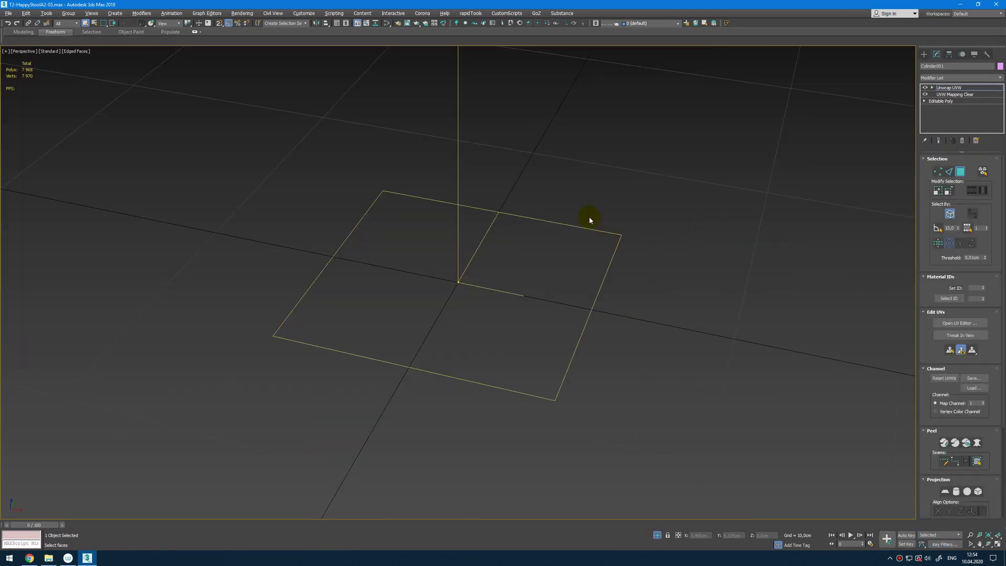
- Select the lower edge loop of the seat's first notch, the adjoining lower rim and the vertical corner edge
scroll(638, 202, "down", 6)
key("2")
middle_click_drag(663, 200, 697, 131, "alt")
middle_click_drag(697, 131, 566, 453)
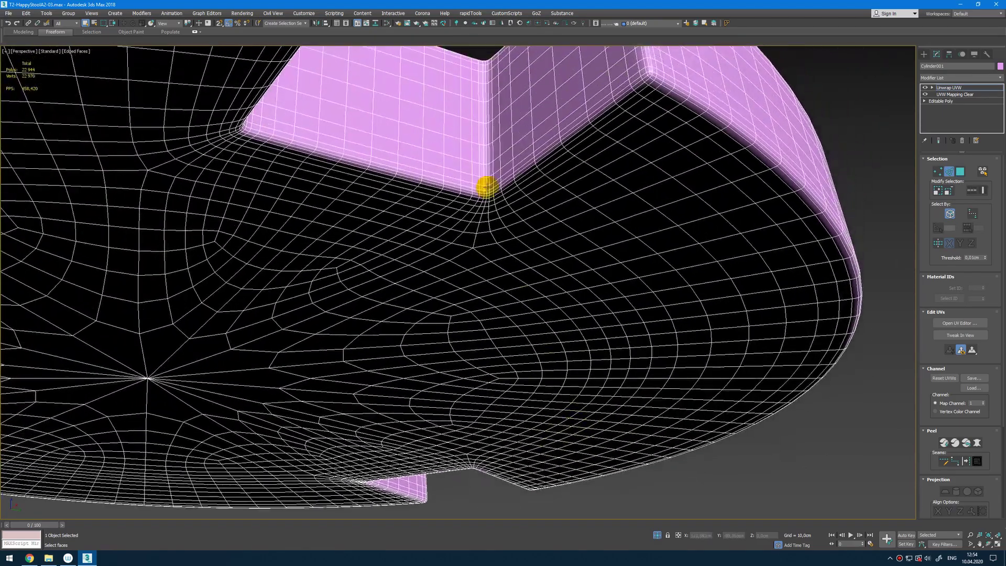
scroll(495, 221, "up", 6)
scroll(491, 221, "up", 2)
scroll(497, 225, "down", 8)
middle_click_drag(499, 226, 543, 220, "alt")
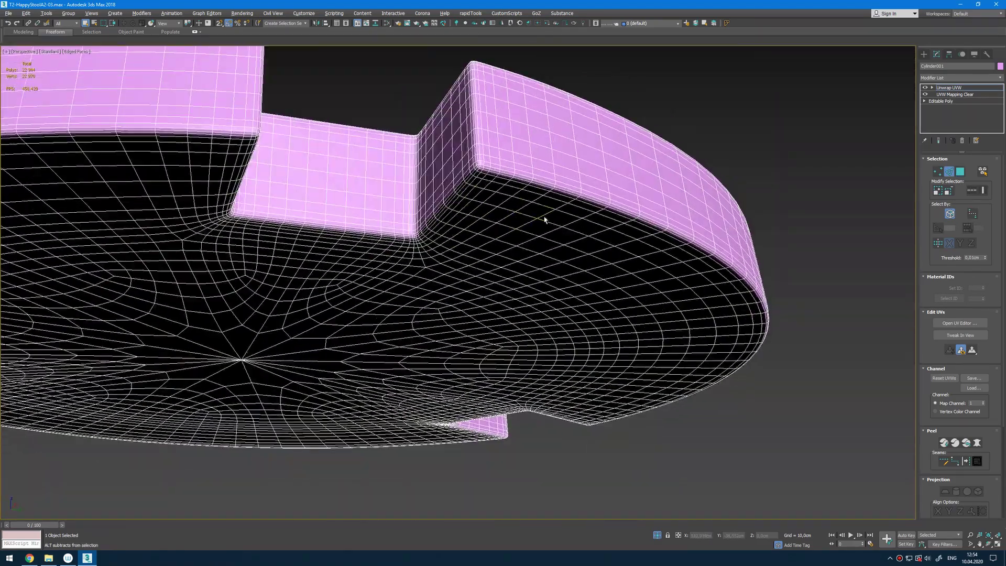
scroll(488, 167, "up", 4)
scroll(437, 166, "up", 2)
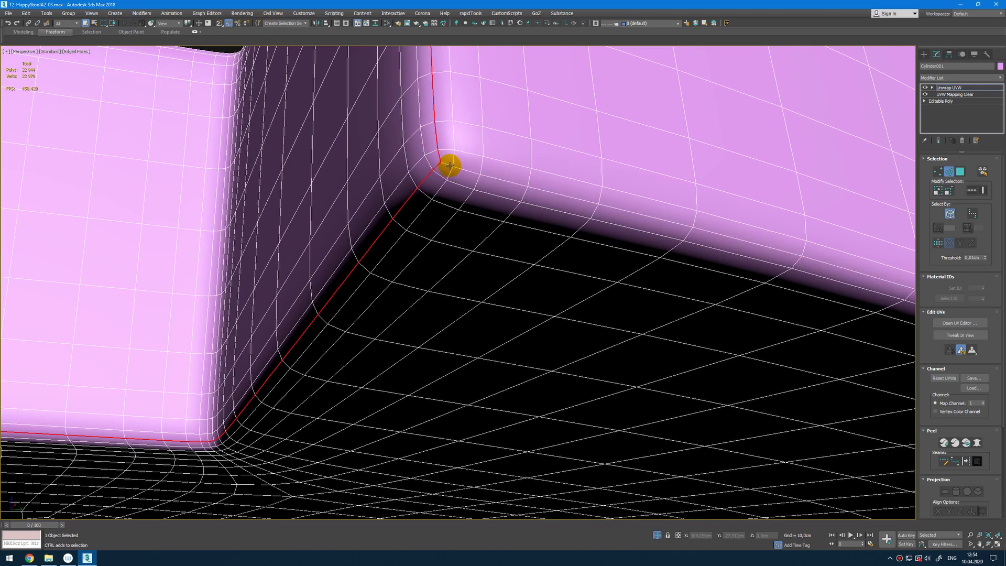
scroll(451, 166, "down", 8)
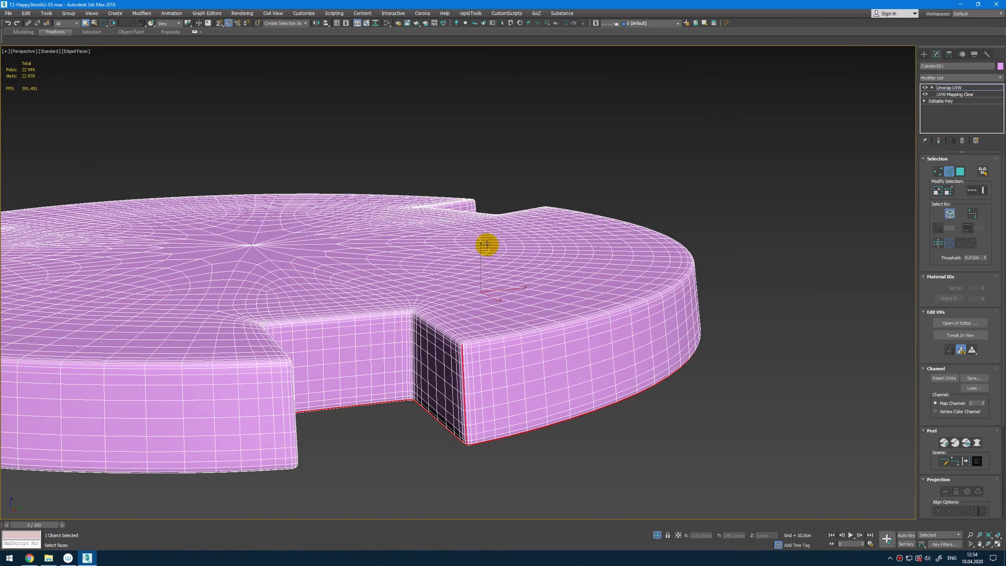
- Add the first notch's upper edges and its other vertical corner to the selection and convert the selected edges to seams
scroll(495, 375, "up", 4)
scroll(495, 372, "up", 2)
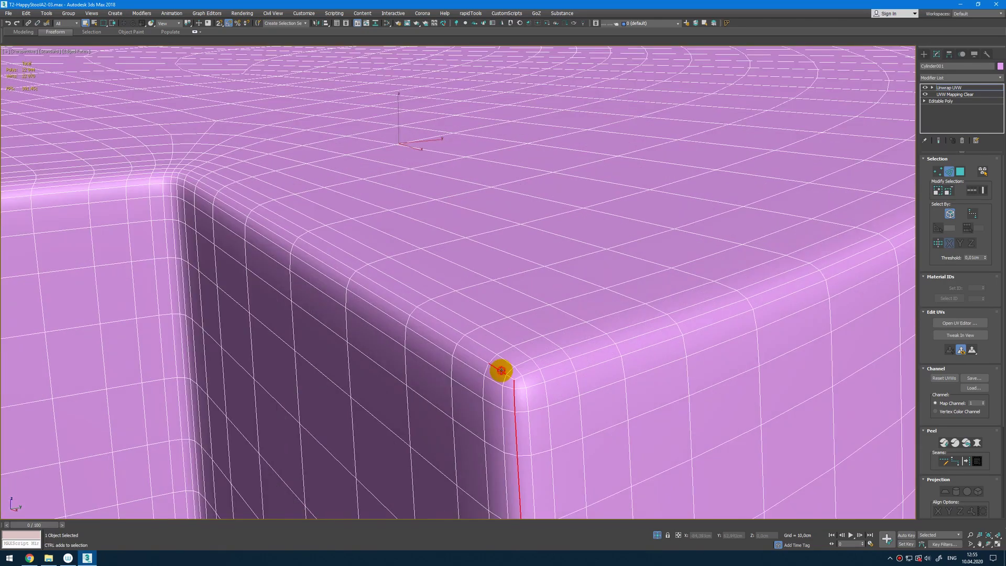
scroll(825, 339, "down", 8)
middle_click_drag(752, 374, 673, 371, "alt")
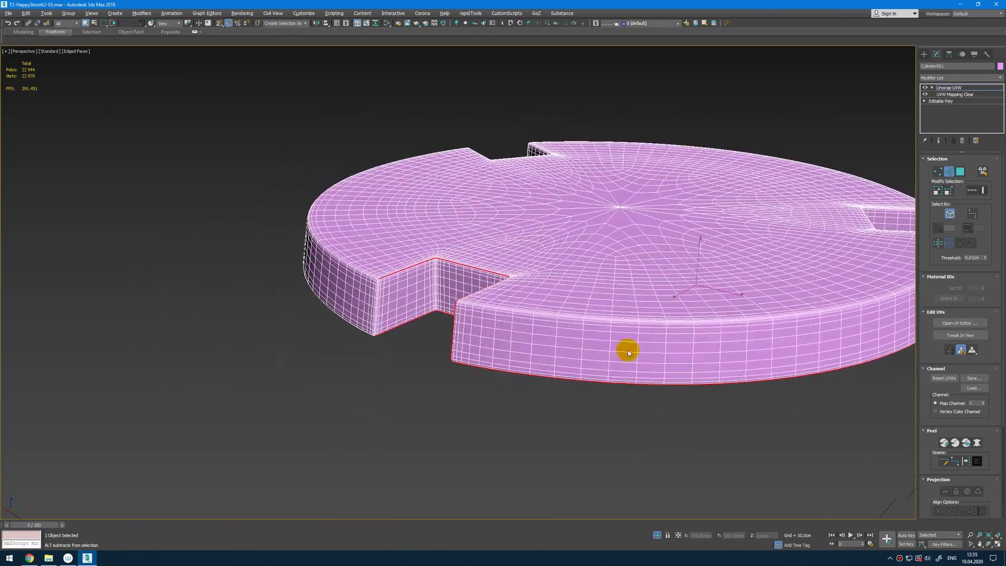
scroll(462, 260, "up", 6)
middle_click_drag(475, 249, 517, 212, "alt")
scroll(545, 279, "up", 7)
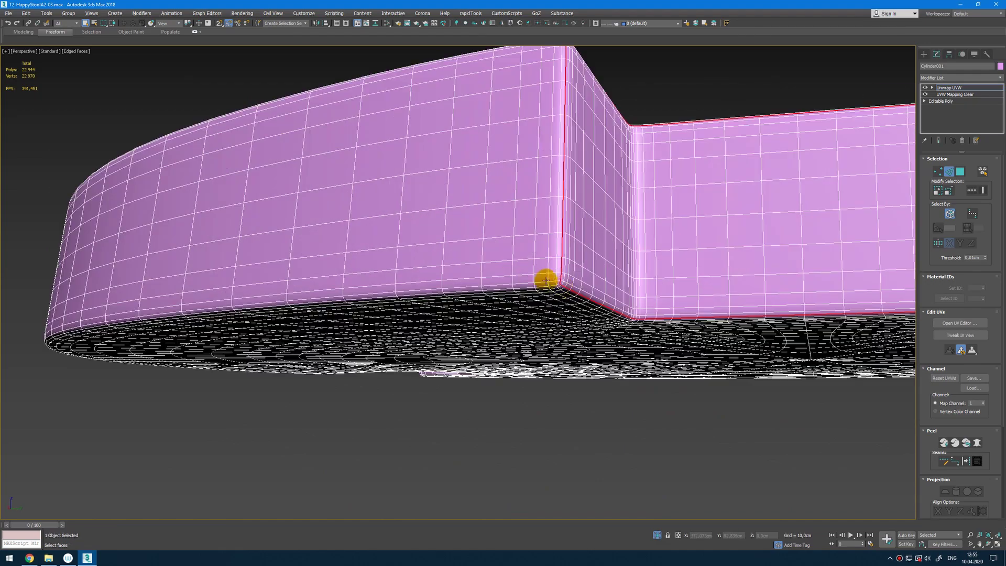
scroll(548, 277, "down", 3)
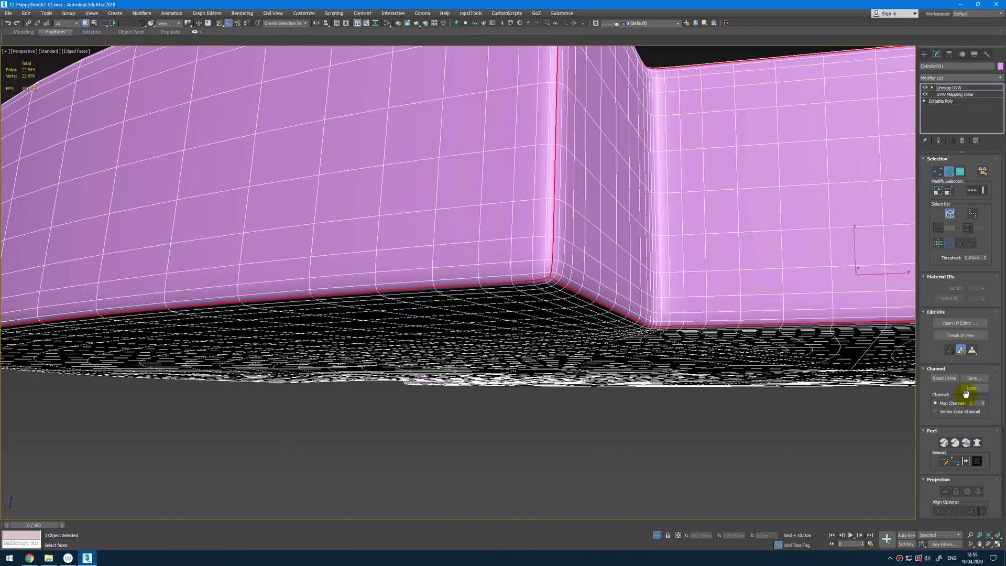
left_click(965, 462)
- Select the vertical corner edge and the lower rim edge beside the seat's second notch
scroll(633, 283, "down", 6)
middle_click_drag(633, 283, 753, 286, "alt")
scroll(625, 256, "up", 2)
scroll(594, 235, "up", 5)
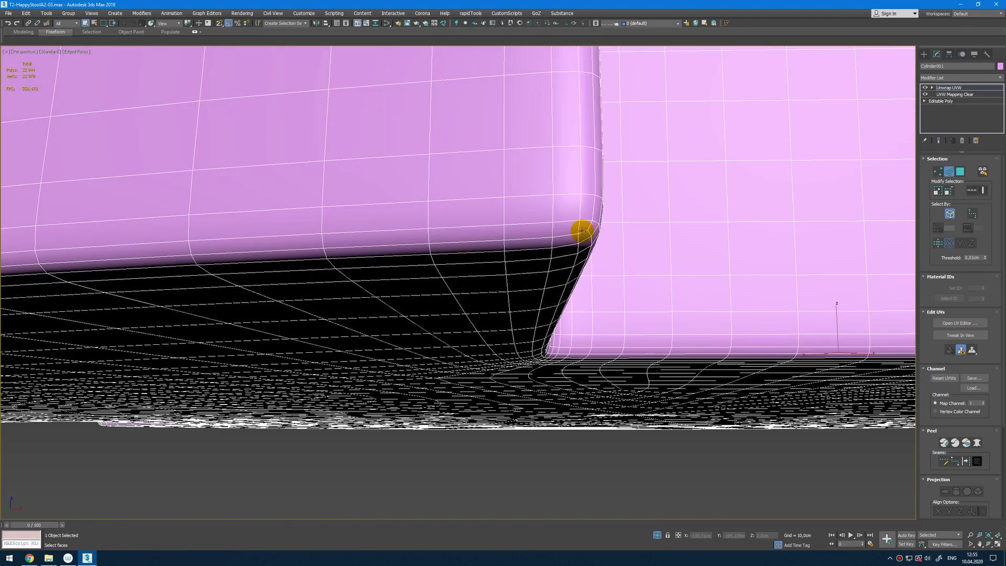
middle_click_drag(581, 231, 320, 338, "alt")
left_click(214, 419)
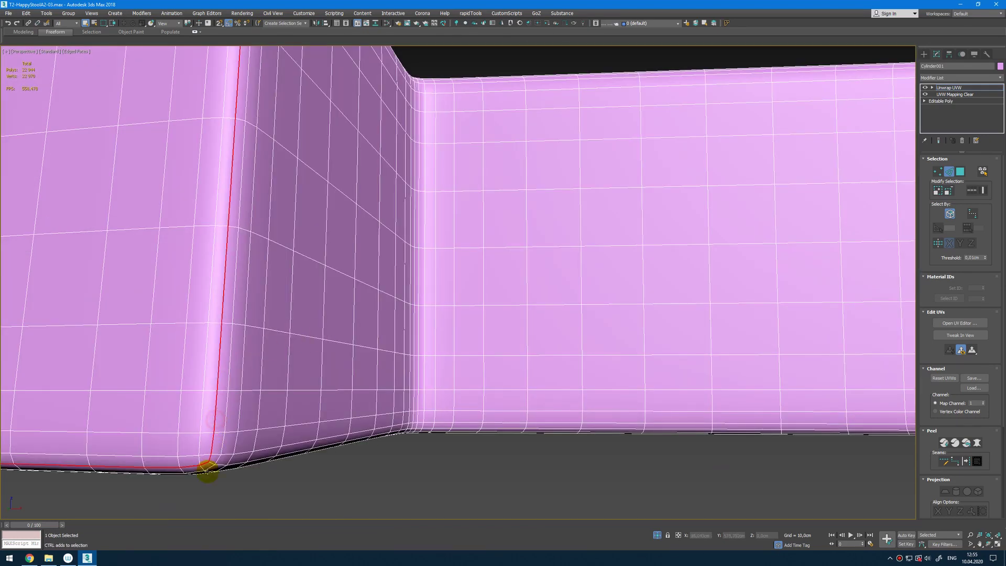
double_click(212, 464, "ctrl")
- Add the second notch's remaining corner edges to the selection and convert the selected edges to seams
scroll(47, 294, "down", 5)
middle_click_drag(47, 293, 414, 422, "alt")
scroll(479, 430, "up", 3)
double_click(465, 433, "ctrl")
scroll(464, 434, "down", 5)
scroll(547, 365, "up", 5)
scroll(557, 330, "down", 3)
middle_click_drag(565, 360, 566, 349, "alt")
left_click(969, 463)
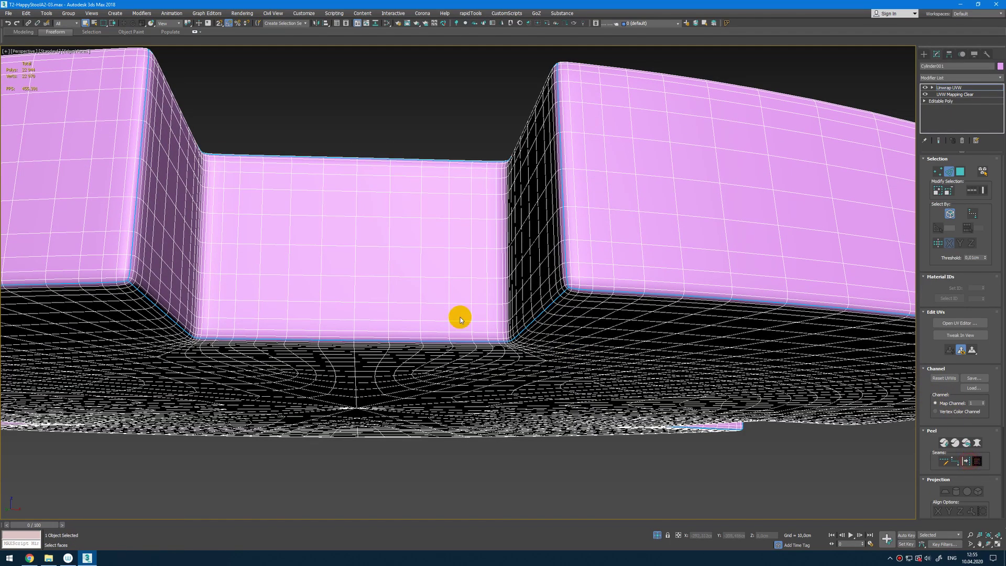
- Select the lower edge loop of the seat's third notch together with its vertical corner edge
scroll(472, 317, "down", 4)
middle_click_drag(550, 316, 489, 309, "alt")
middle_click_drag(126, 310, 231, 316)
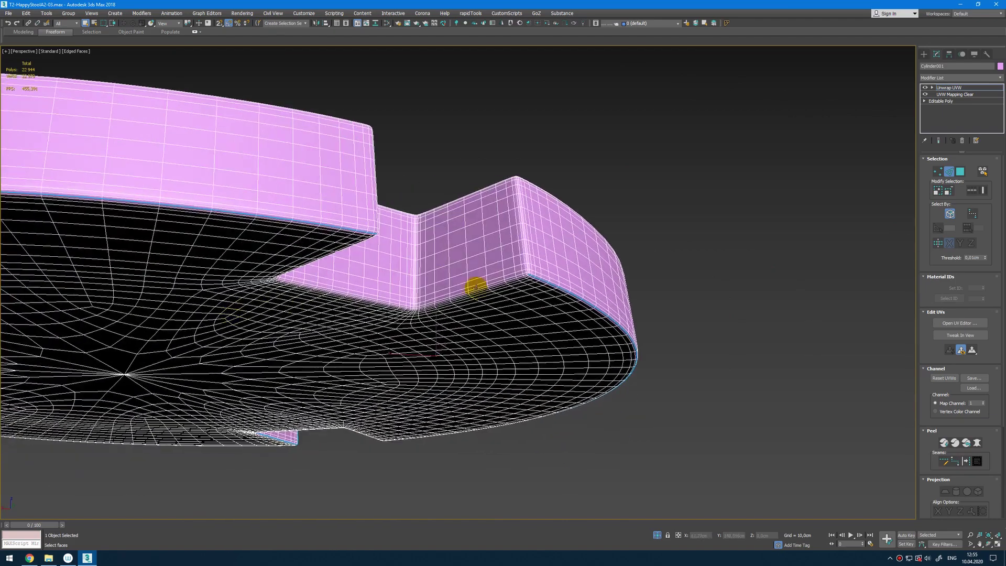
scroll(543, 273, "up", 4)
double_click(477, 270)
middle_click_drag(476, 269, 469, 259, "alt")
scroll(462, 171, "up", 5)
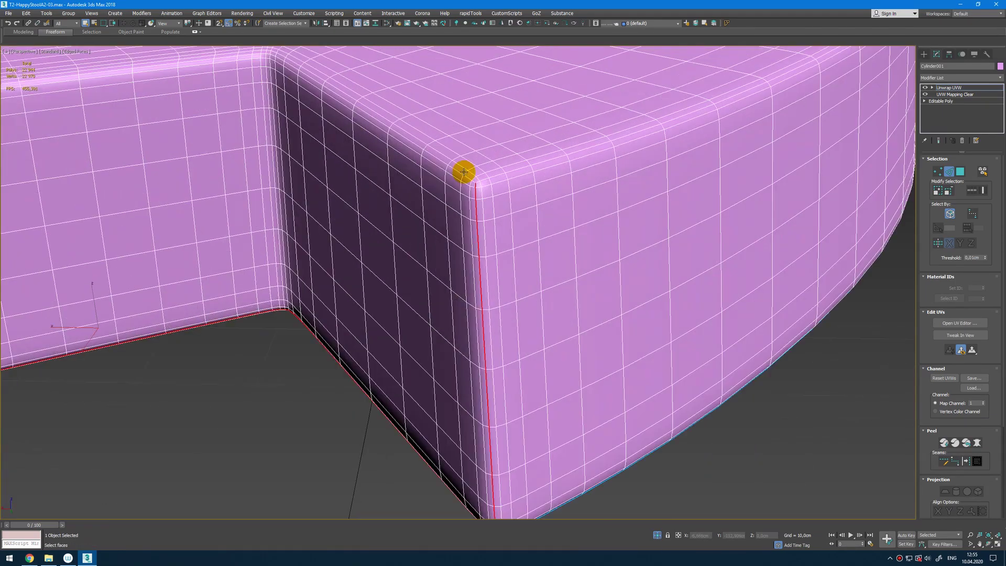
- Add the third notch's upper edges and opposite vertical corner, and convert the selected edges to seams
double_click(463, 171, "ctrl")
scroll(463, 172, "down", 4)
middle_click_drag(463, 171, 326, 196, "alt")
scroll(324, 197, "up", 5)
double_click(344, 209, "ctrl")
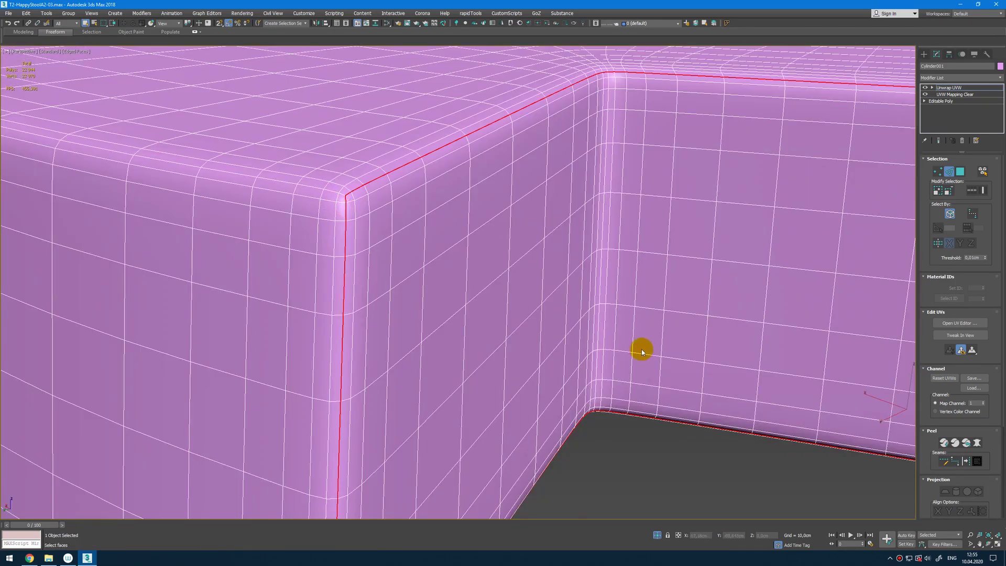
left_click(966, 461)
- Quick Peel all of the seat's faces and relax the UVs by polygon angles with 100 iterations and an amount of 1.0
scroll(443, 362, "down", 8)
key("3")
middle_click_drag(580, 300, 529, 323)
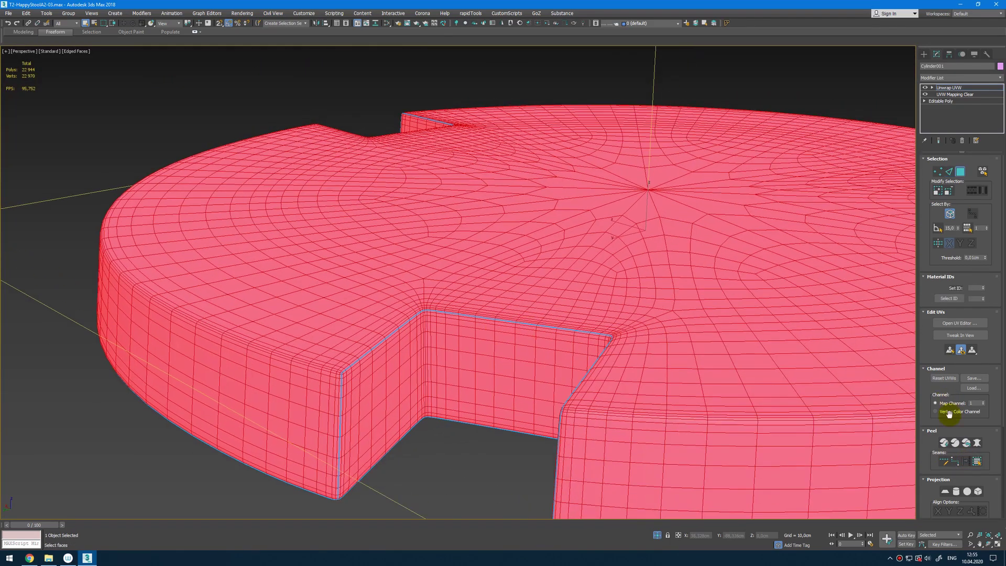
left_click(944, 443)
left_click(55, 47)
left_click(72, 179)
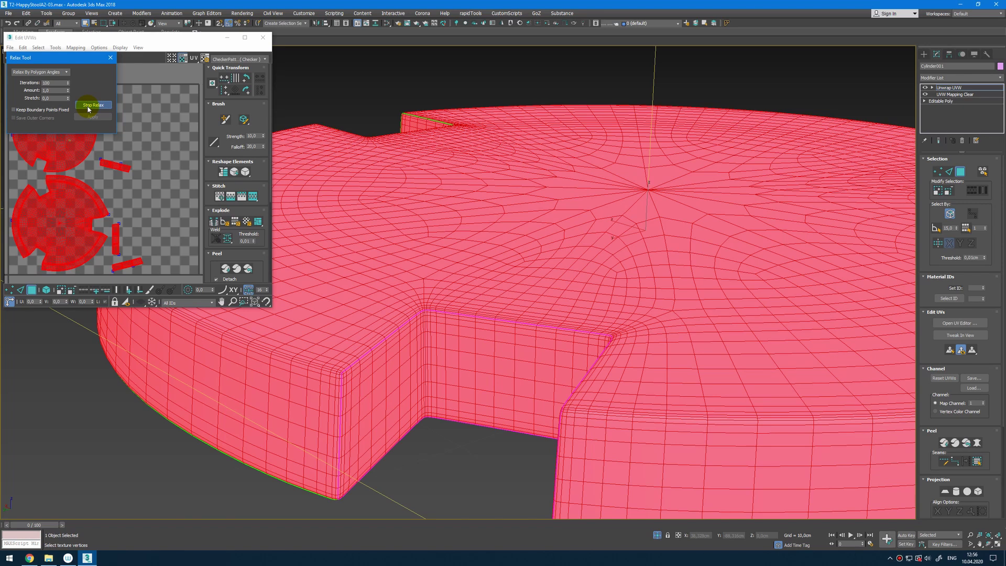
left_click(110, 58)
left_click(262, 37)
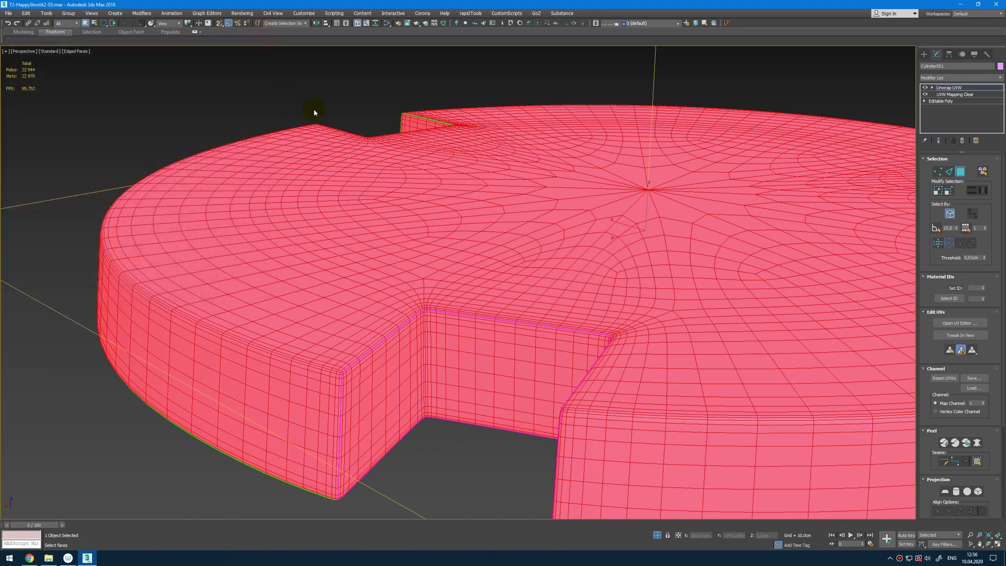
- Exit isolation, ungroup the front leg group and select its arm under the seat
key("ctrl+e")
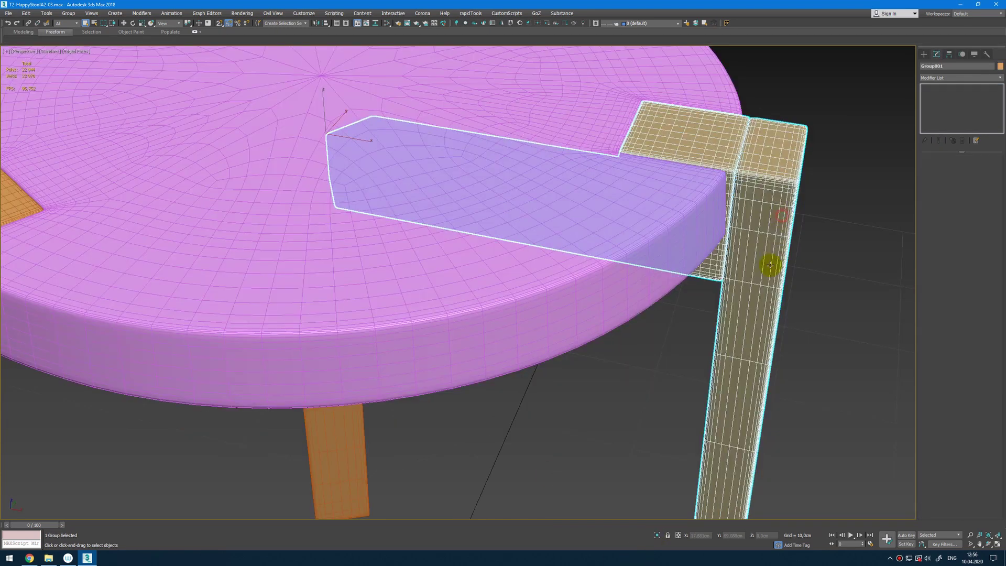
middle_click_drag(769, 263, 753, 258, "alt")
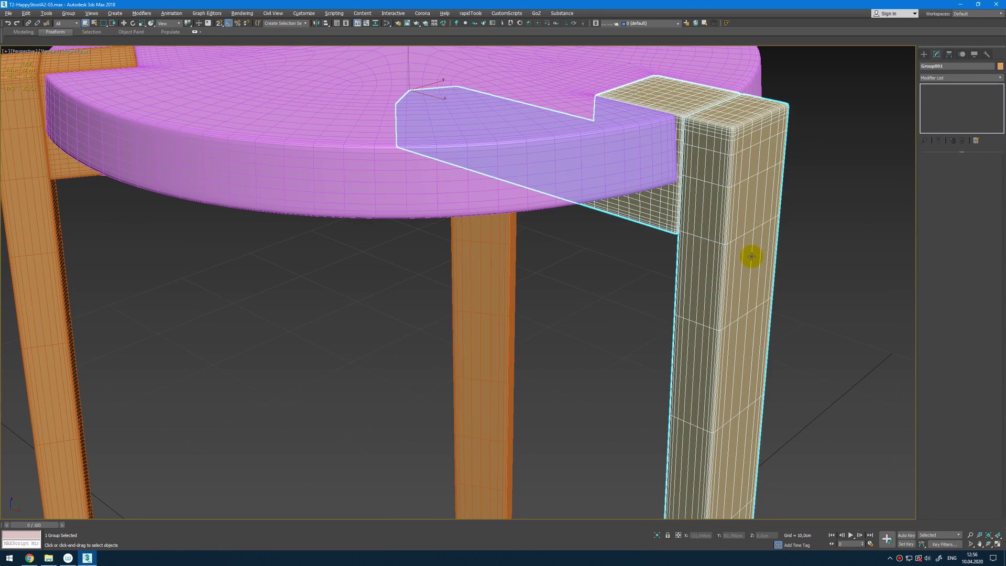
left_click(78, 14)
left_click(78, 35)
left_click(668, 226)
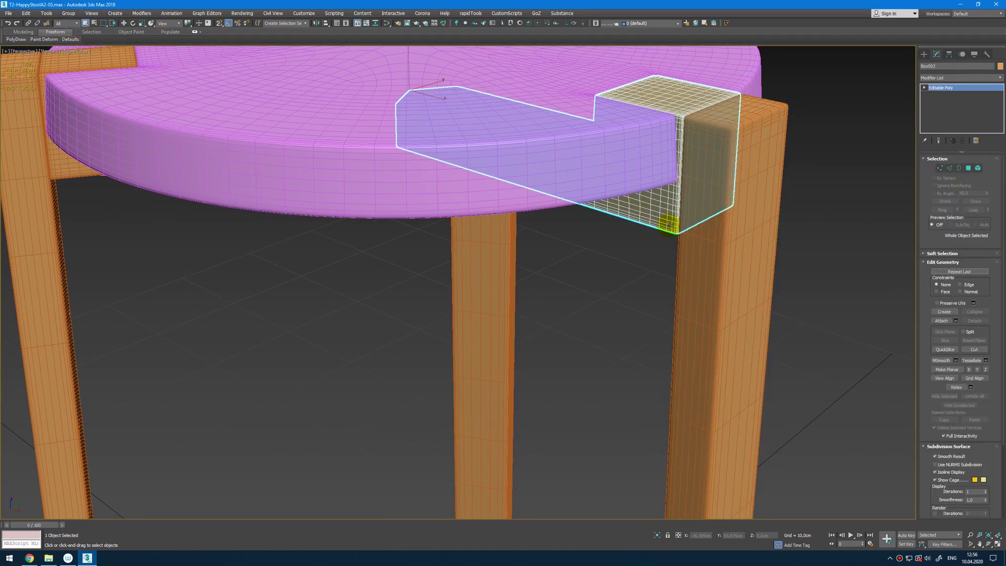
- Isolate the arm and add UVW Mapping Clear and Unwrap UVW modifiers to it
key("alt+q")
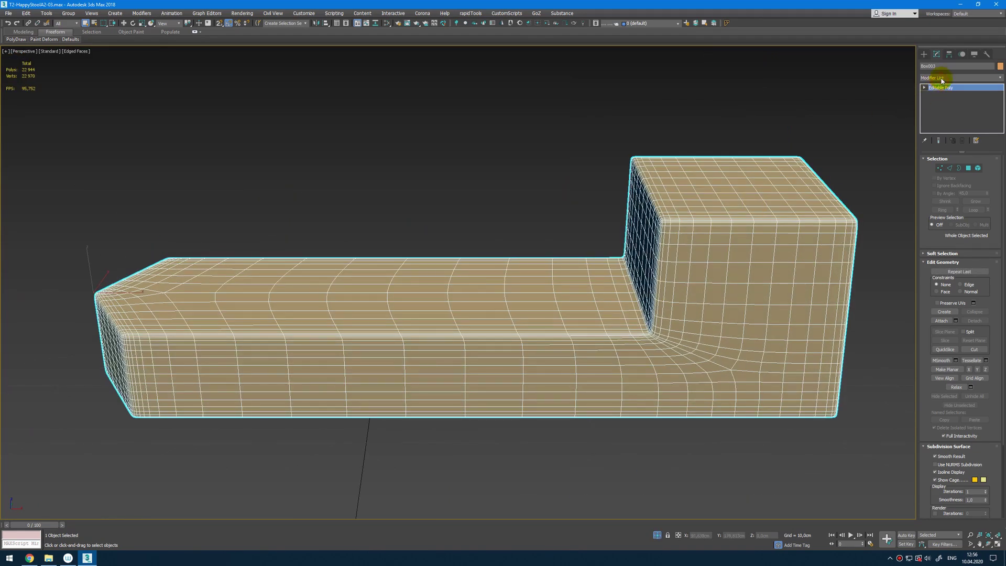
left_click(942, 78)
type("uv")
left_click(953, 481)
left_click(953, 80)
key("u")
key("Return")
- Select the edges meeting at the upper corner of the arm's raised block and convert them to seams
scroll(633, 184, "up", 5)
key("2")
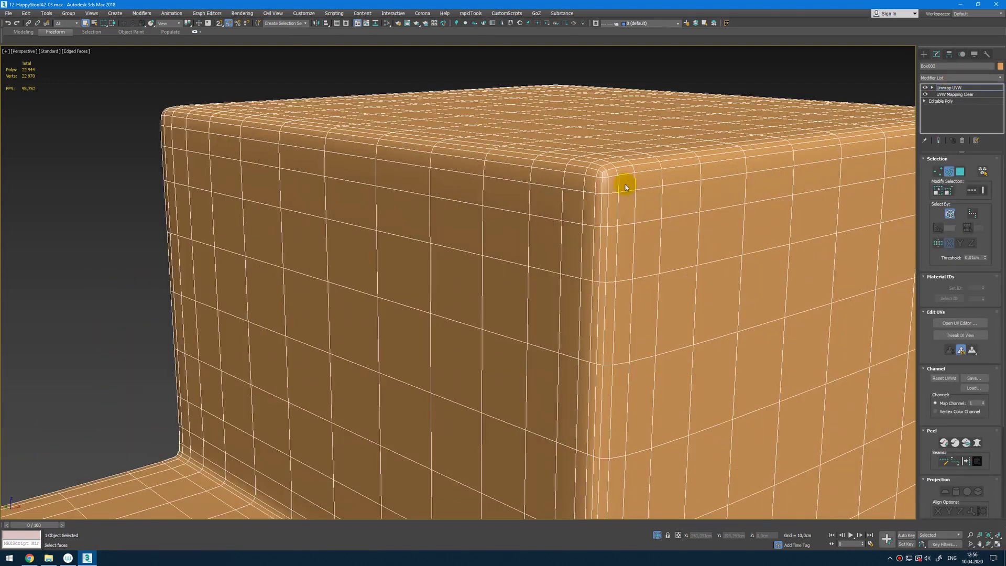
left_click(587, 167, "ctrl")
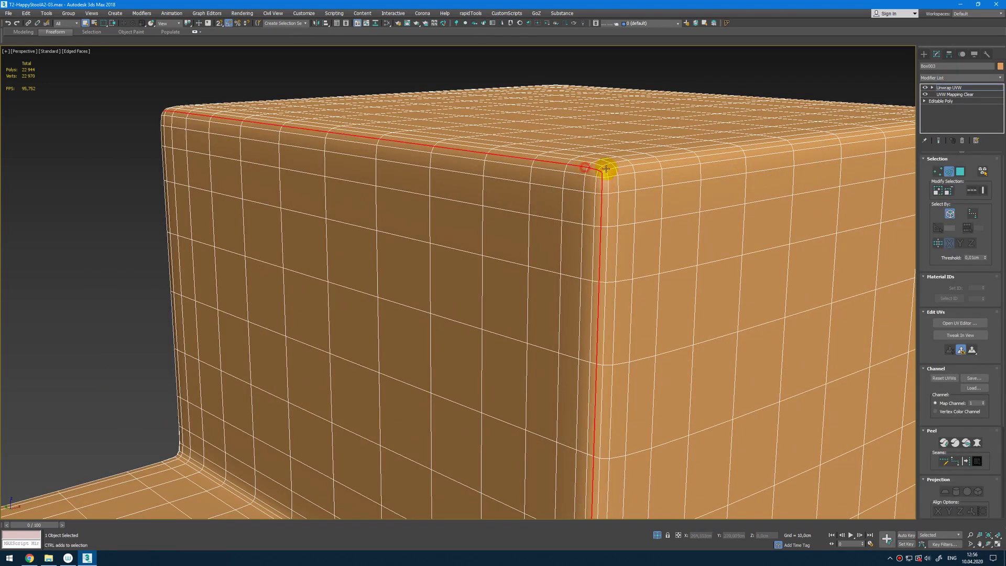
double_click(612, 168, "ctrl")
scroll(618, 181, "down", 5)
left_click(965, 461)
- Select the arm's unmarked edge loops that meet at the corner where the existing seam ends
scroll(788, 399, "up", 5)
middle_click_drag(788, 400, 540, 323, "alt")
double_click(706, 368)
scroll(706, 369, "down", 5)
scroll(391, 293, "up", 6)
scroll(400, 367, "down", 5)
scroll(547, 317, "up", 6)
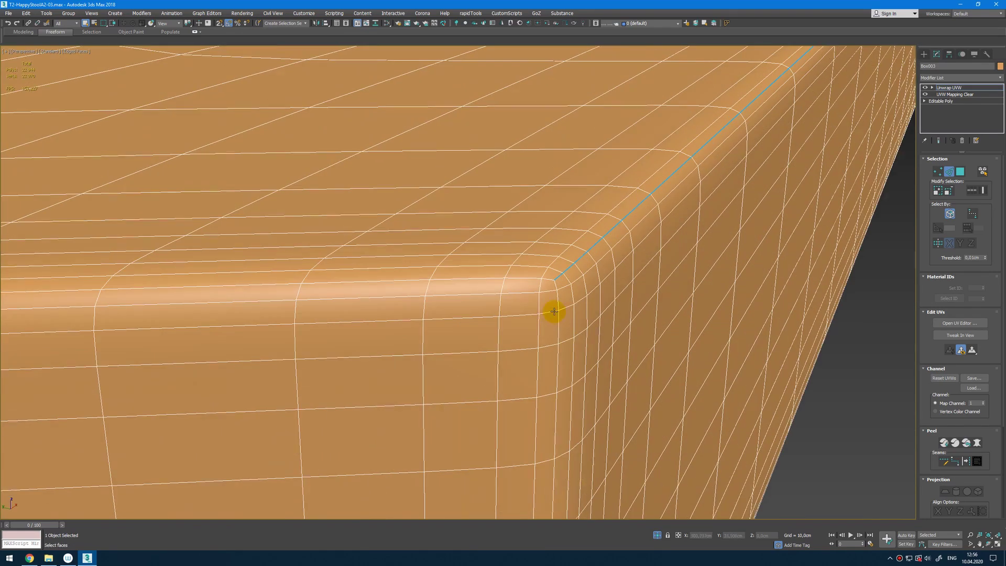
scroll(561, 288, "down", 1)
left_click(561, 278, "ctrl")
double_click(562, 278, "ctrl")
double_click(528, 257, "ctrl")
- Add the adjoining corner's edge loop to the arm's selection and convert the selected edges to seams
scroll(527, 257, "down", 5)
middle_click_drag(540, 321, 655, 356, "alt")
scroll(598, 305, "up", 5)
double_click(598, 305, "ctrl")
scroll(599, 305, "down", 5)
left_click(966, 460)
- Select all of the arm's polygons, quick-peel their UVs and relax them by polygon angles
middle_click_drag(715, 316, 600, 328)
key("3")
key("ctrl+a")
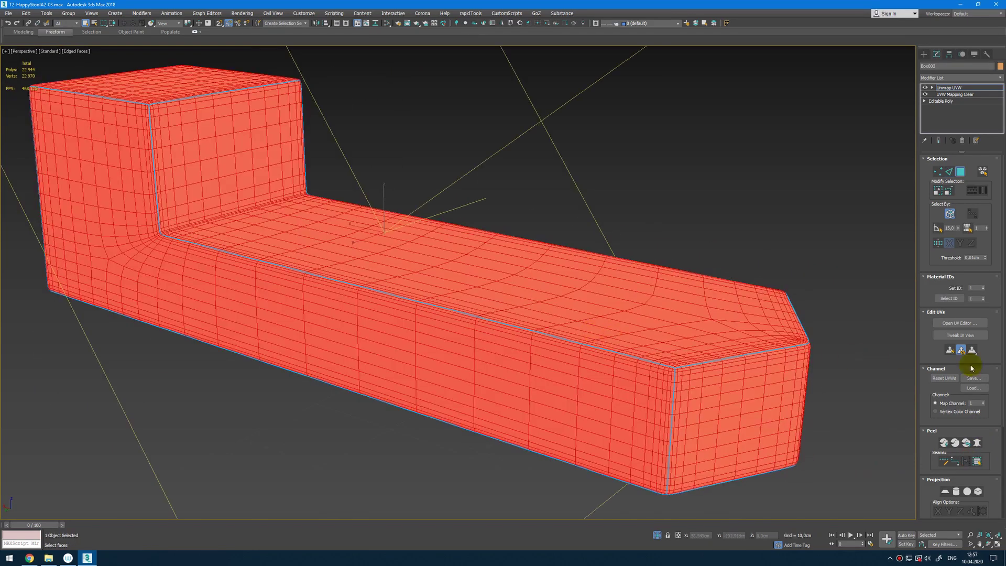
left_click(944, 441)
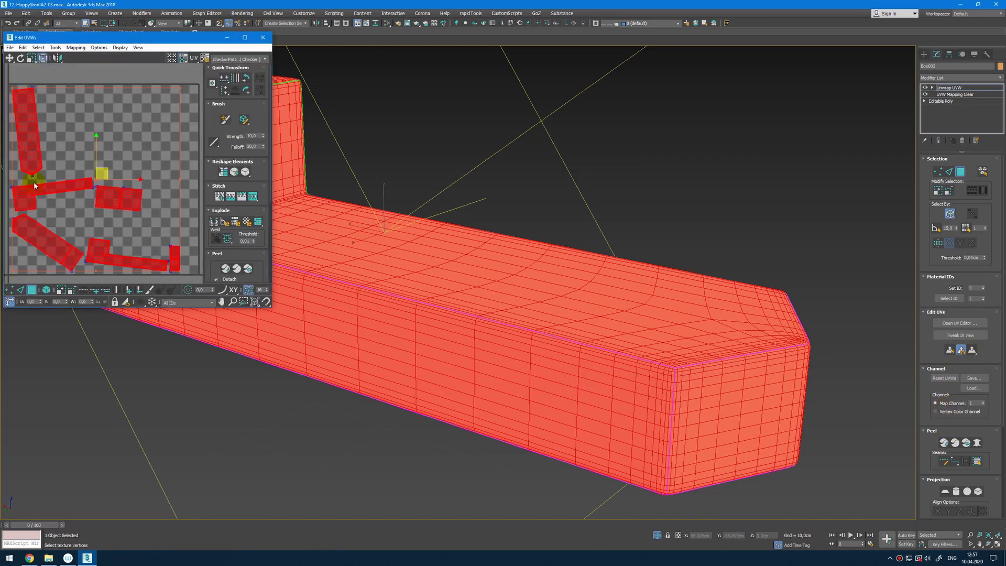
left_click(56, 48)
left_click(81, 176)
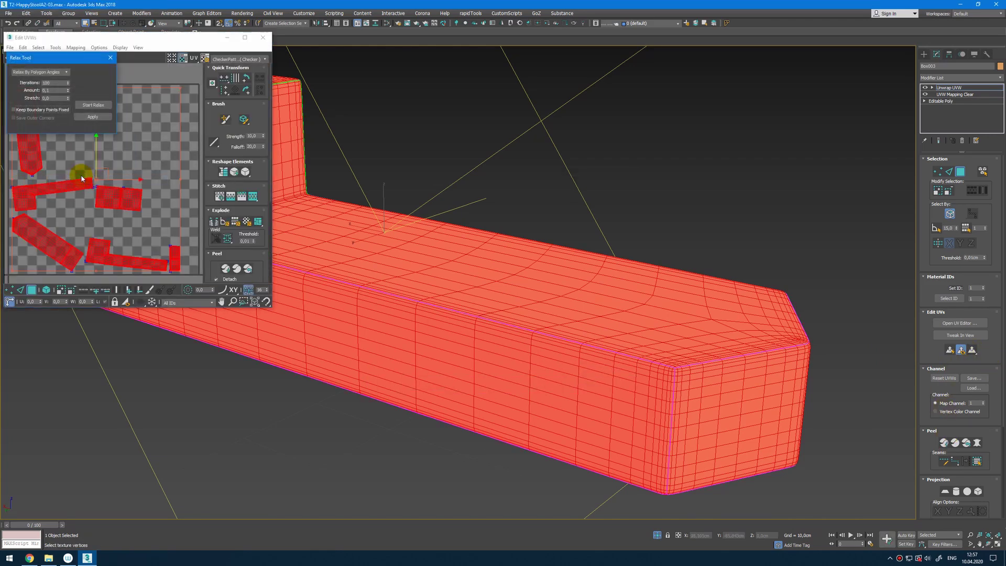
left_click(102, 105)
left_click(111, 57)
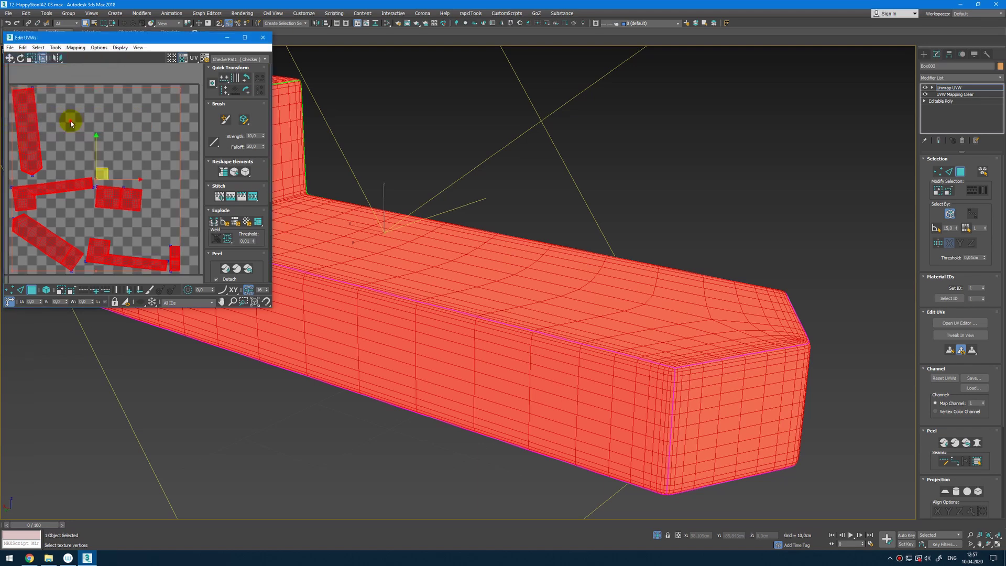
- Rotate the arm's tilted UV shells one by one until they are aligned with the UV grid
left_click(71, 120)
left_click(46, 289)
left_click(25, 118)
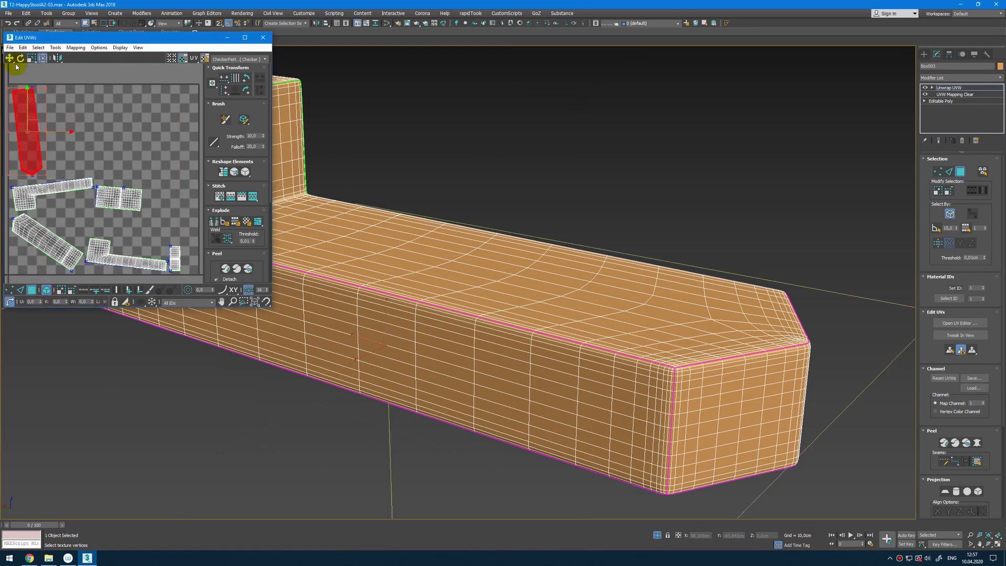
left_click(21, 57)
left_click_drag(77, 187, 75, 191)
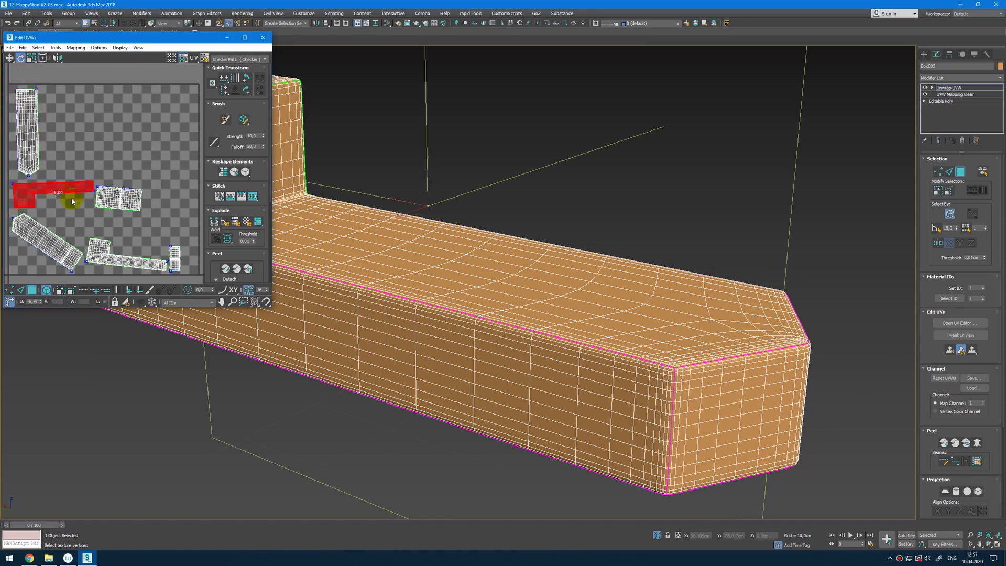
left_click_drag(61, 250, 46, 219)
left_click_drag(154, 264, 155, 262)
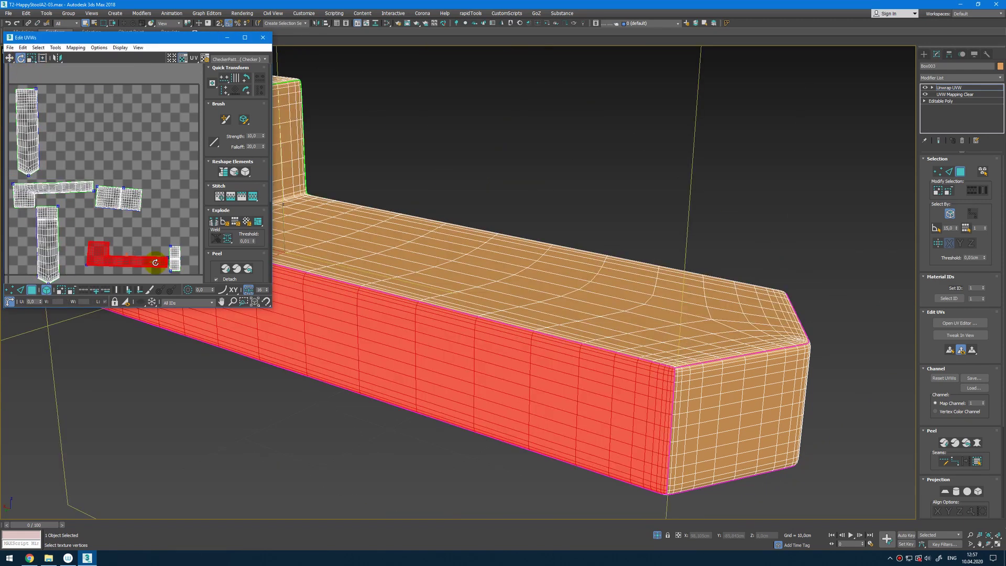
left_click_drag(126, 202, 130, 197)
- Pack all of the arm's UV shells, collapse the arm to an editable poly and end isolation
key("ctrl+a")
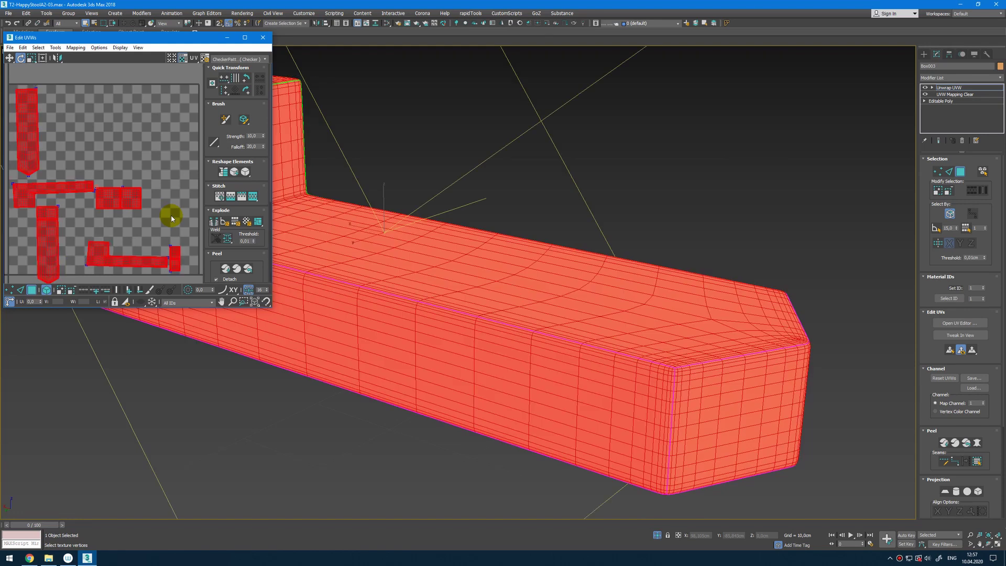
left_click(217, 254)
scroll(231, 231, "down", 3)
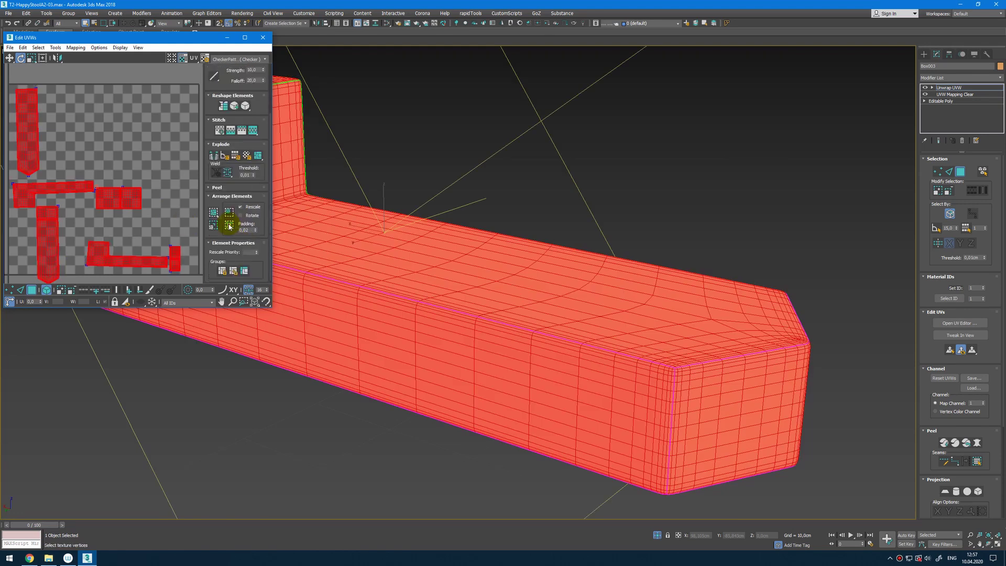
left_click(229, 225)
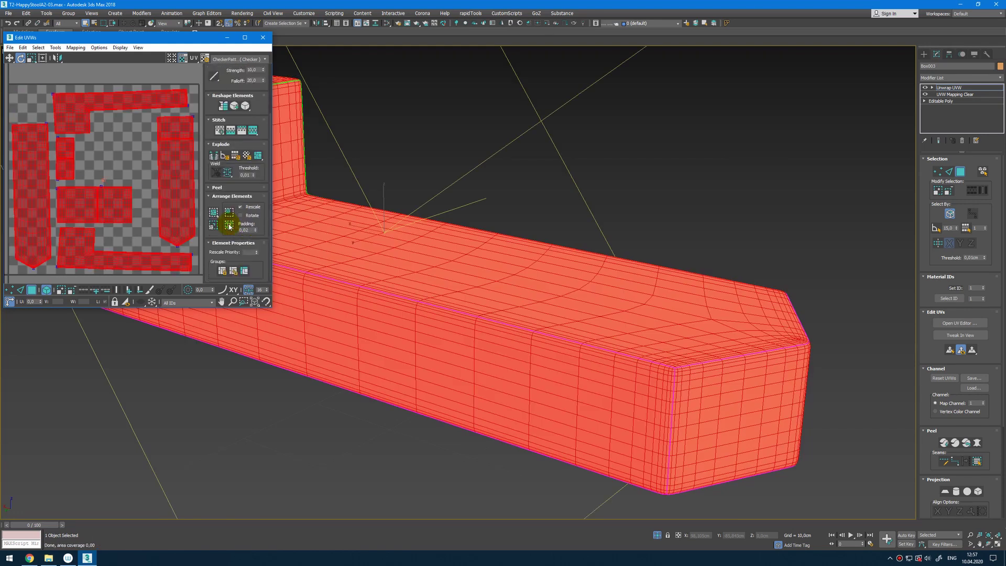
left_click(266, 39)
key("ctrl+e")
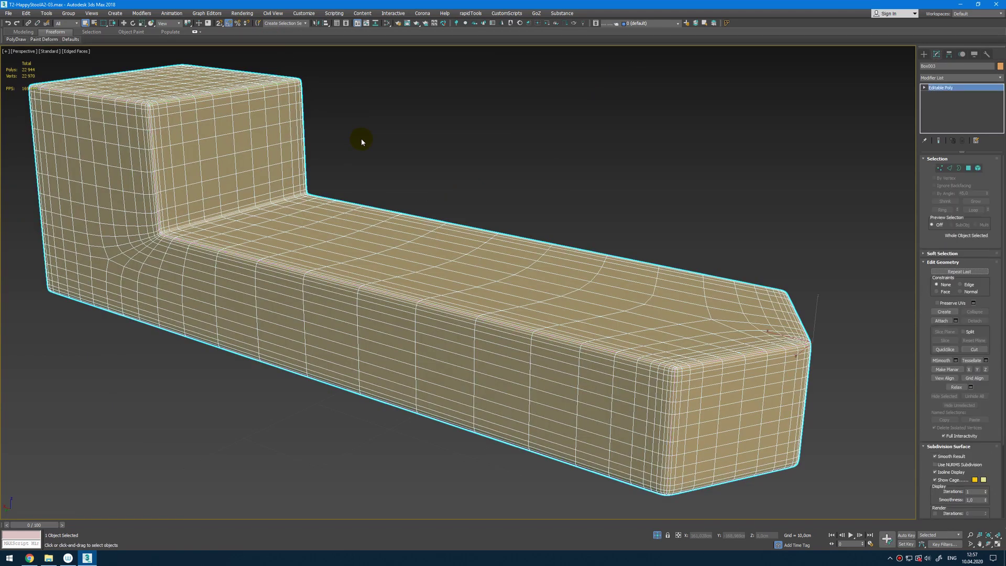
left_click(657, 535)
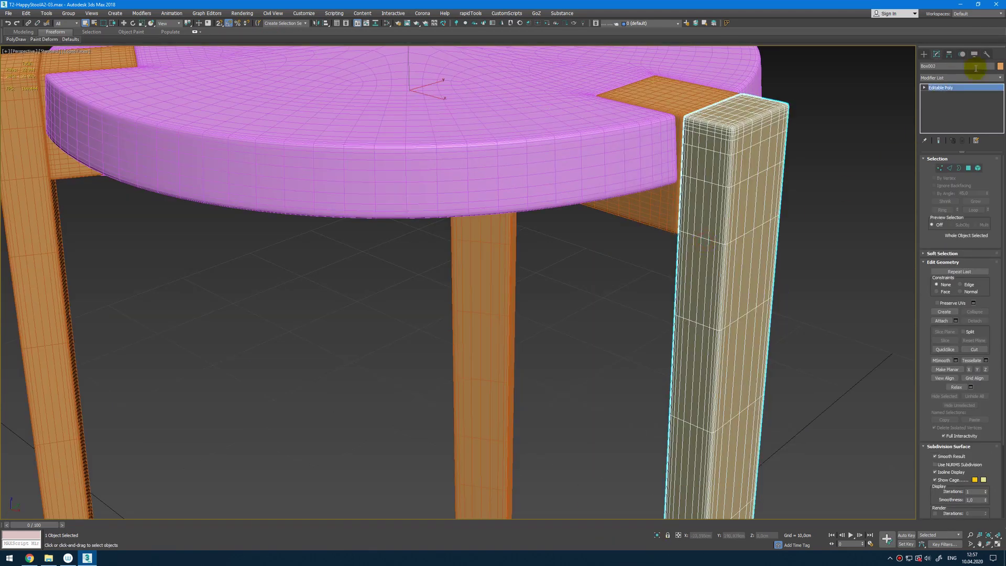
- Add UVW Mapping Clear and Unwrap UVW modifiers to the leg beside the arm and isolate it for edge selection
left_click(976, 78)
scroll(977, 476, "down", 5)
left_click(970, 476)
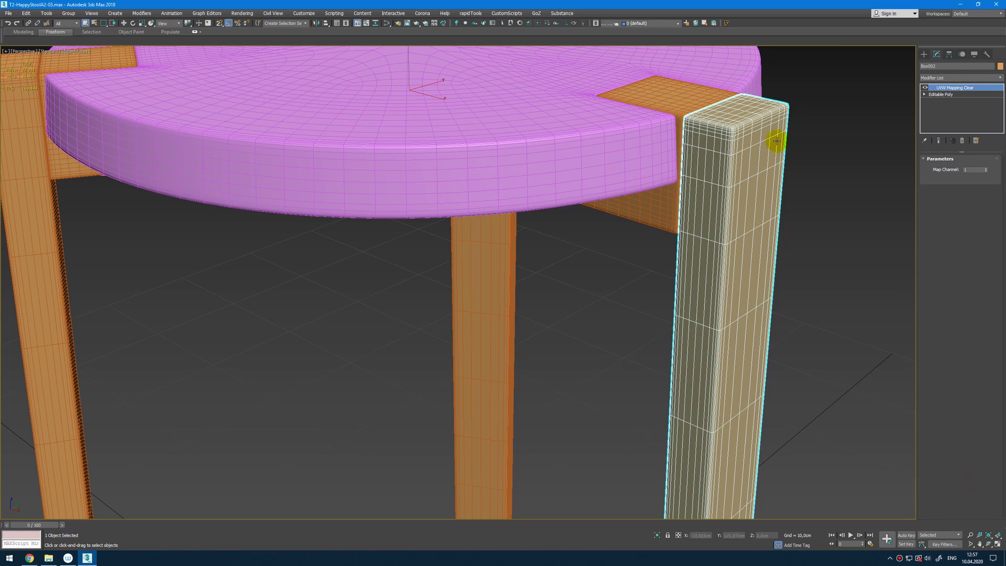
left_click(971, 78)
key("u")
key("Return")
key("2")
key("alt+q")
- Select the edge loops around the leg's top end and one vertical corner edge along its length
scroll(506, 126, "up", 8)
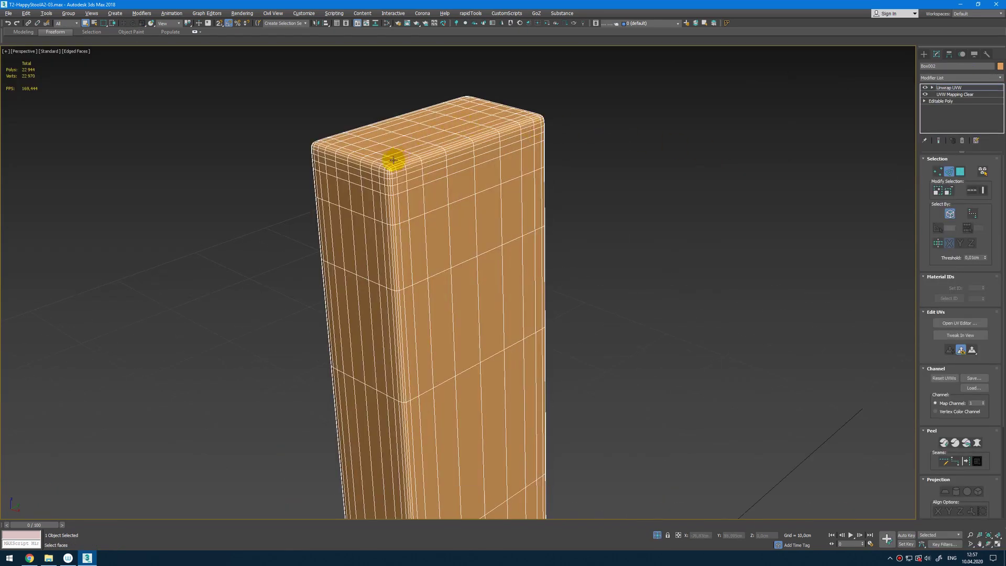
scroll(396, 159, "up", 5)
double_click(374, 195)
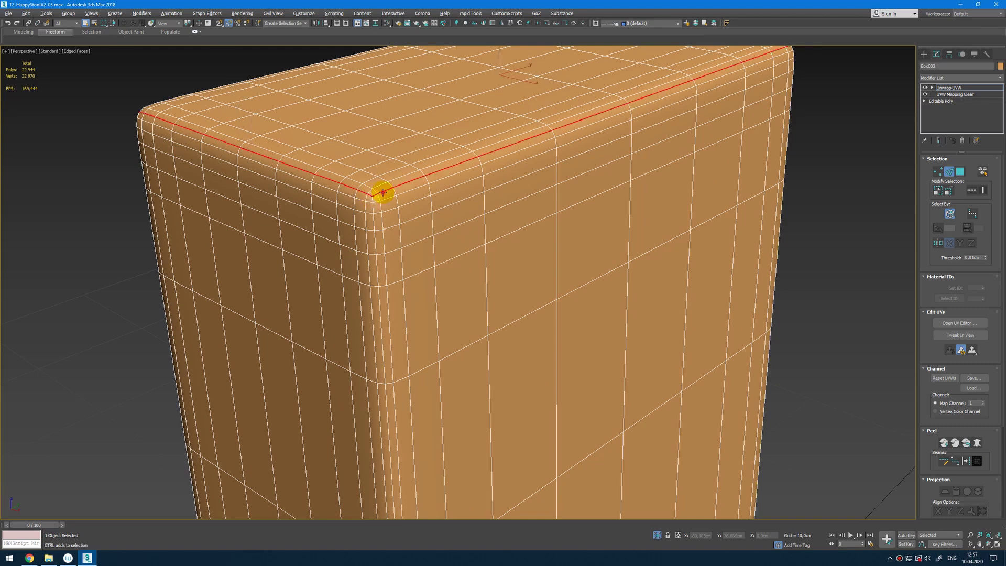
double_click(383, 192, "ctrl")
scroll(384, 195, "down", 5)
middle_click_drag(384, 195, 497, 213, "alt")
scroll(498, 214, "up", 6)
double_click(497, 214, "ctrl")
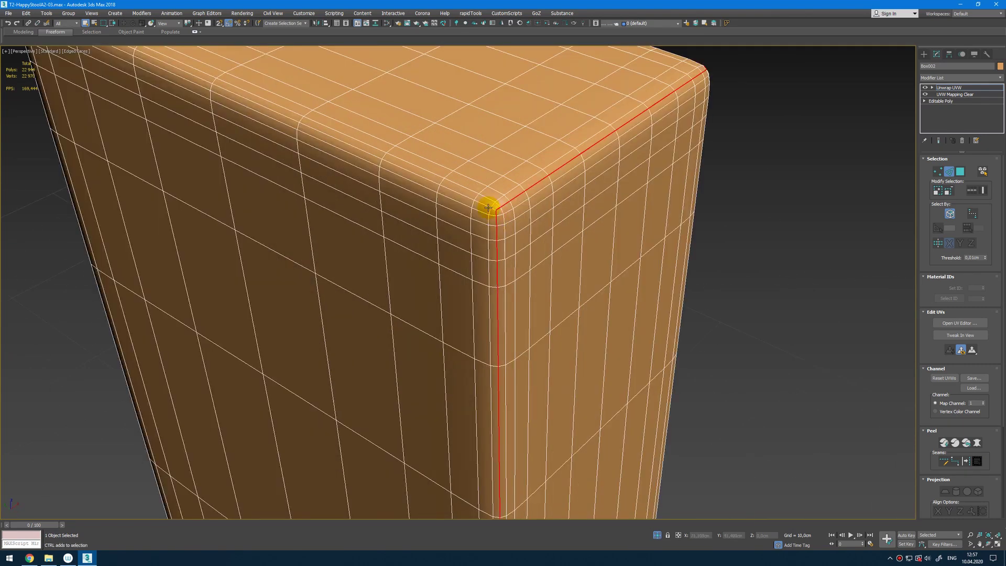
scroll(759, 144, "down", 2)
scroll(775, 197, "down", 6)
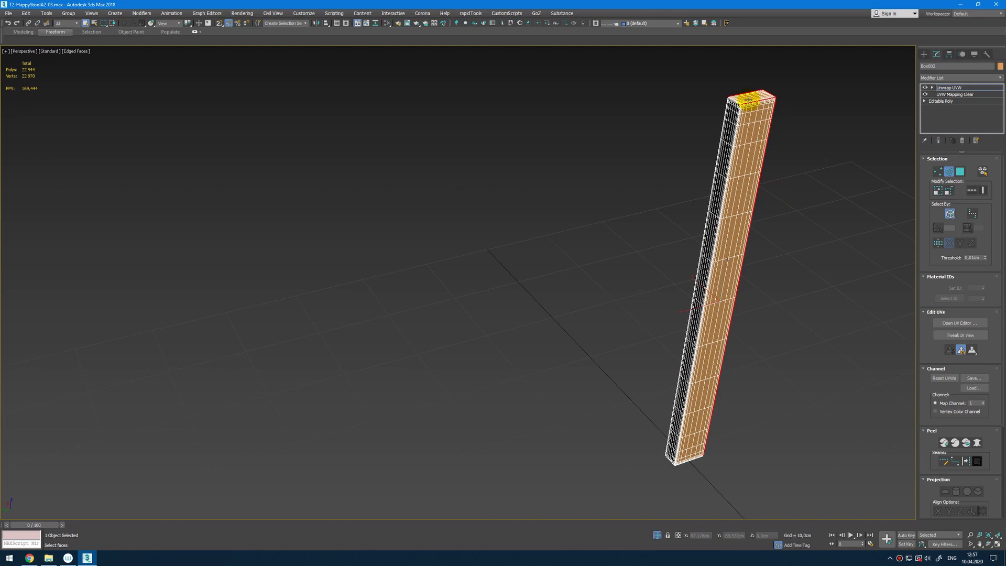
- Add the edge loops around the leg's bottom end to the selection and convert the selected edges to seams
scroll(749, 101, "up", 3)
scroll(714, 139, "up", 2)
scroll(714, 140, "down", 8)
middle_click_drag(714, 139, 685, 174, "alt")
scroll(683, 364, "up", 6)
double_click(595, 324, "ctrl")
scroll(595, 323, "down", 4)
middle_click_drag(595, 323, 662, 262, "alt")
scroll(640, 310, "up", 6)
scroll(701, 348, "down", 8)
middle_click_drag(701, 348, 740, 386, "alt")
scroll(744, 386, "up", 4)
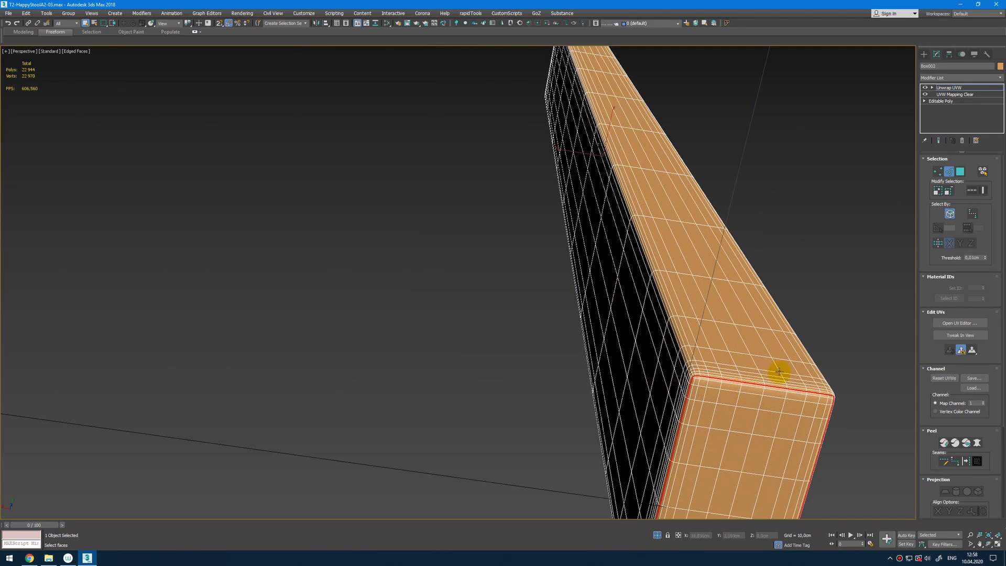
left_click(967, 461)
- Select all of the leg's polygons, quick-peel their UVs and relax them by polygon angles
key("3")
key("ctrl+a")
left_click(943, 442)
left_click(55, 47)
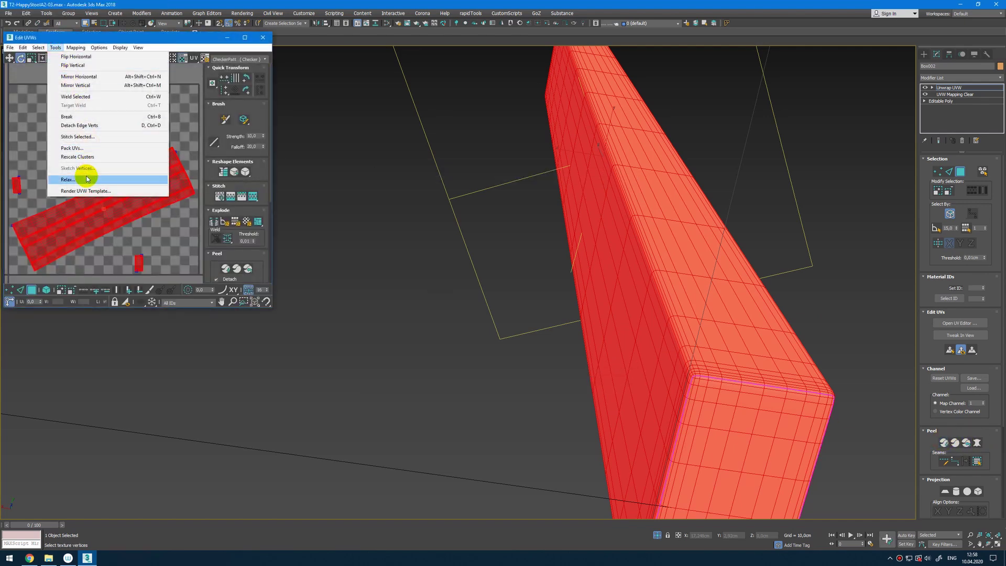
left_click(68, 179)
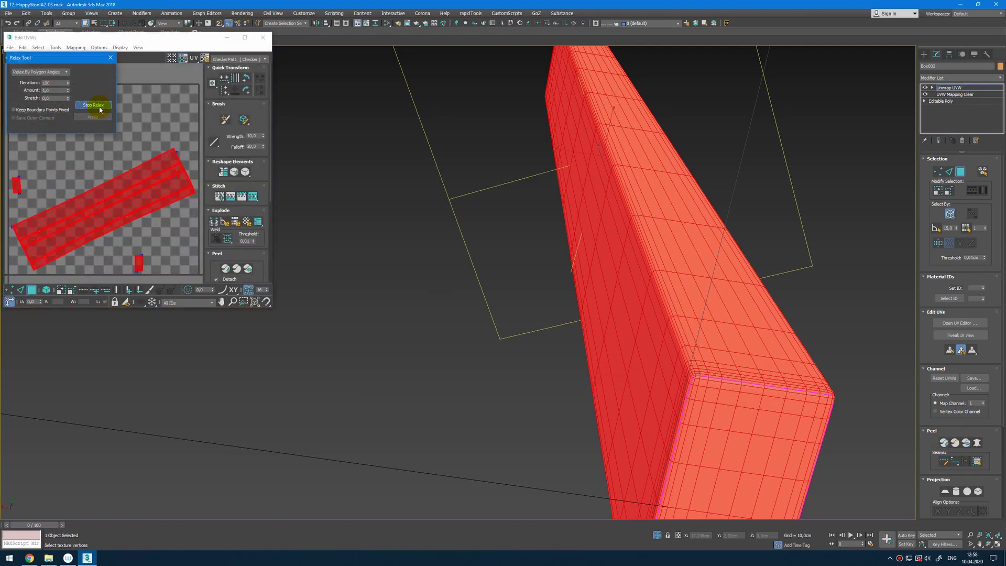
left_click(93, 106)
left_click(110, 57)
- Rotate the leg's long UV shell to align with the grid and pack all of the leg's shells
left_click(131, 195)
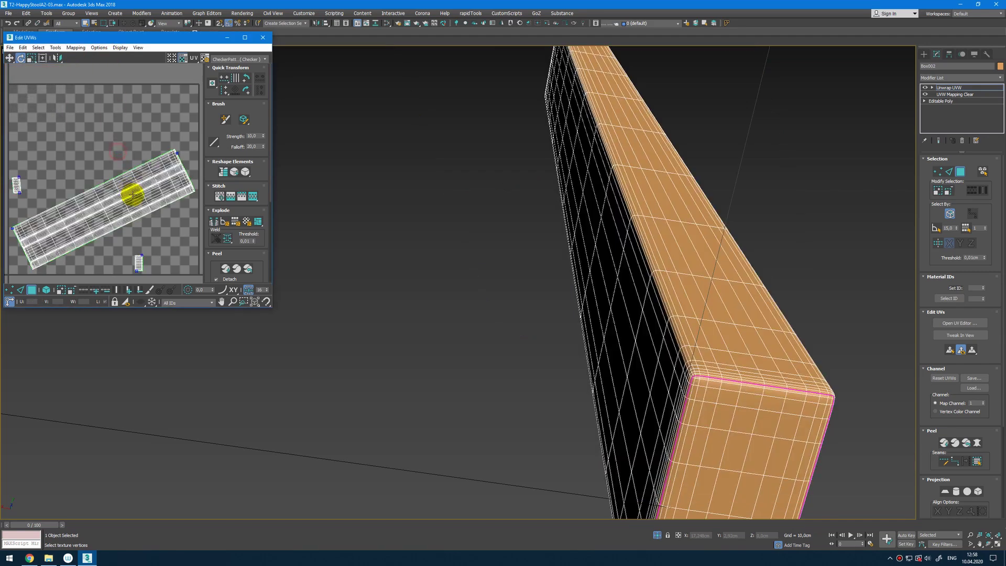
left_click(46, 290)
left_click_drag(105, 205, 200, 213)
left_click(249, 254)
scroll(247, 252, "down", 1)
left_click(229, 242)
left_click(263, 37)
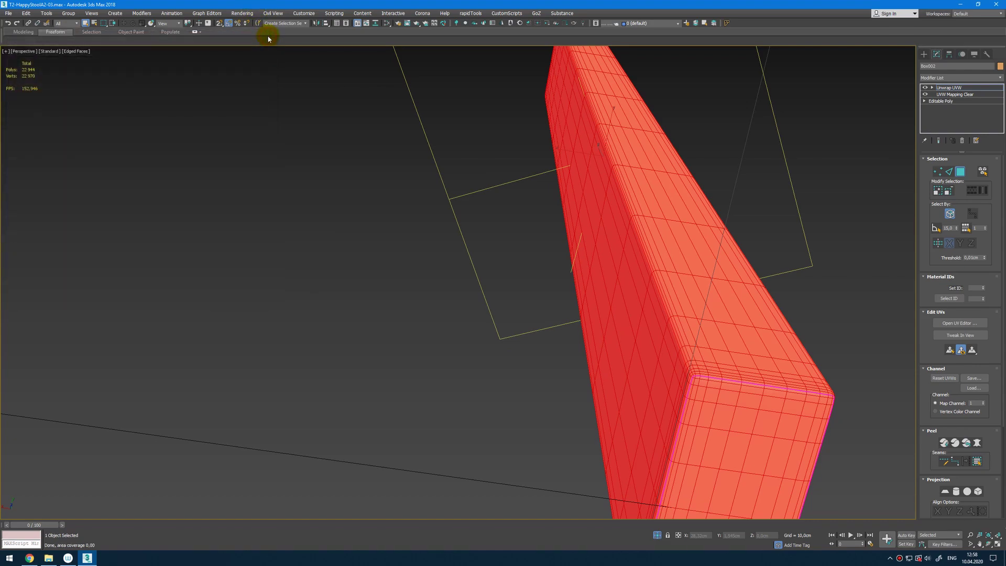
- End the leg's isolation, then select the small round pad under the arm and isolate it
left_click(657, 535)
scroll(498, 213, "down", 4)
middle_click_drag(499, 213, 550, 66, "alt")
scroll(489, 265, "up", 3)
left_click(491, 267)
key("alt+q")
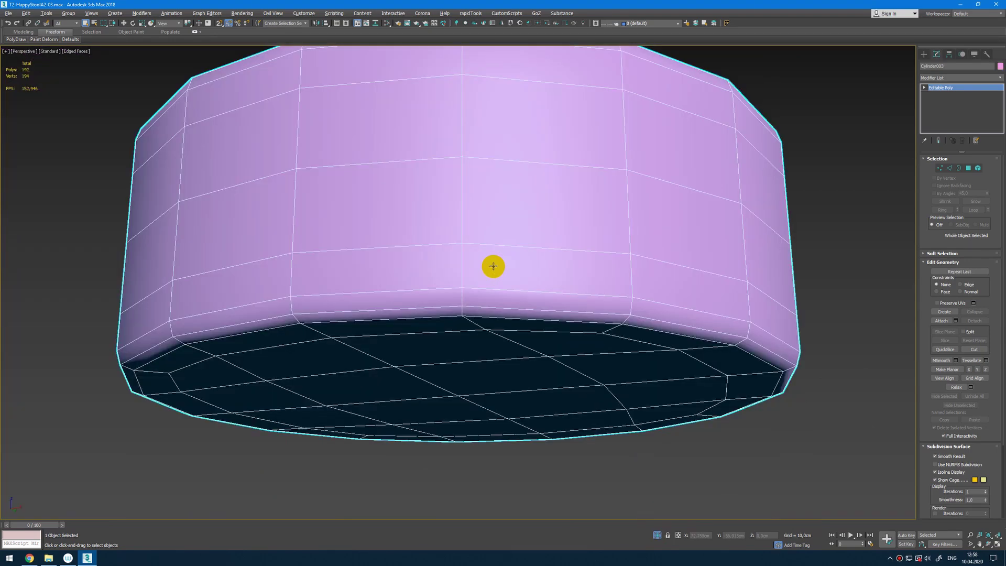
middle_click_drag(805, 139, 813, 173, "alt")
- Add UVW Mapping Clear and Unwrap UVW modifiers to the round pad and switch to edge selection
left_click(985, 78)
left_click(967, 468)
left_click(999, 78)
key("u")
left_click(963, 478)
left_click(999, 79)
key("u")
key("Return")
key("2")
- Convert the round pad's upper and lower rim loops and one vertical edge line between them to seams
double_click(494, 321)
middle_click_drag(469, 338, 446, 268, "alt")
left_click(463, 237, "ctrl")
left_click(666, 275, "ctrl")
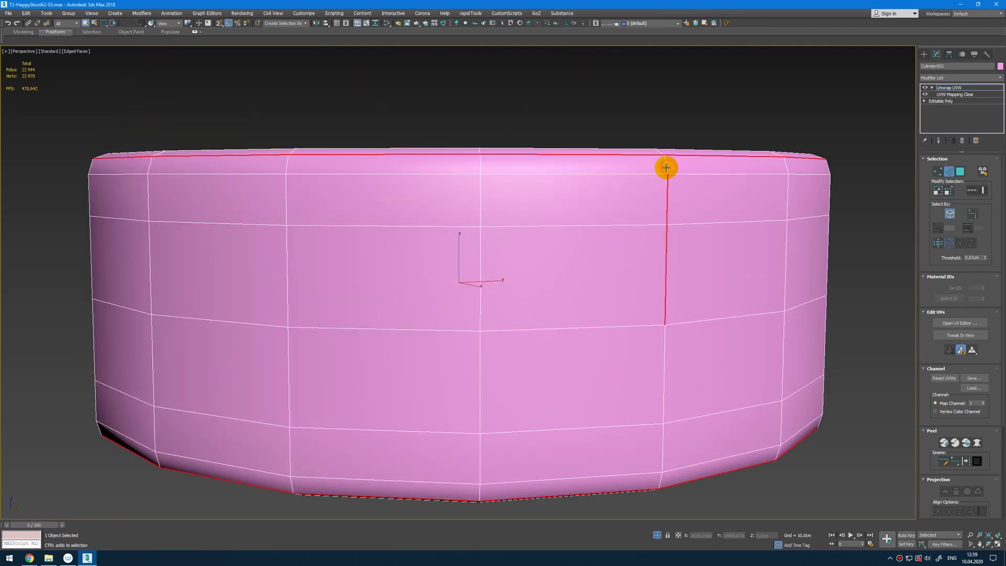
left_click(663, 390, "ctrl")
left_click(664, 452, "ctrl")
left_click(661, 480, "ctrl")
left_click(966, 462)
- Peel the UVs of all the round pad's polygons and collapse the pad to an editable poly
key("3")
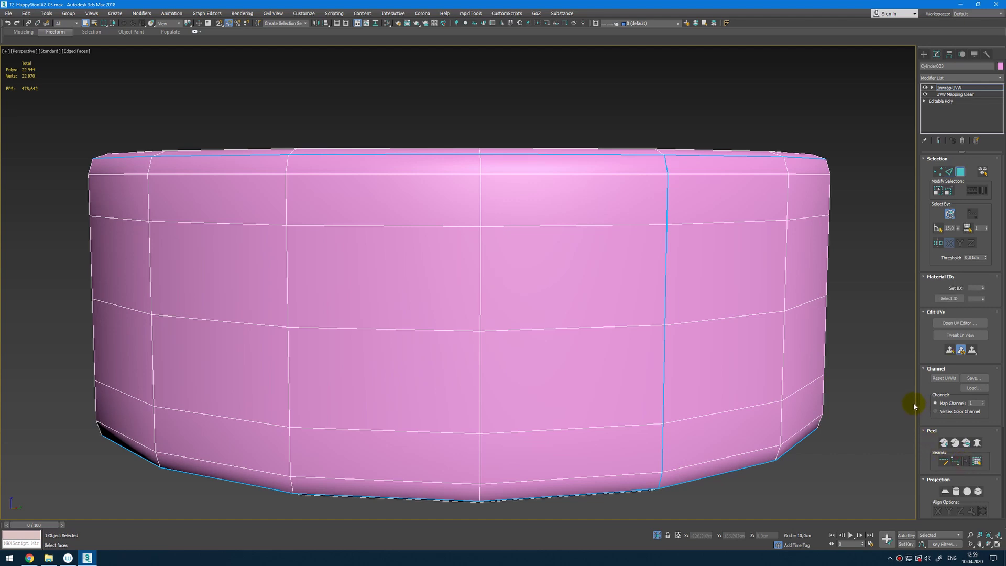
key("ctrl+a")
left_click(956, 443)
left_click(262, 36)
key("ctrl+e")
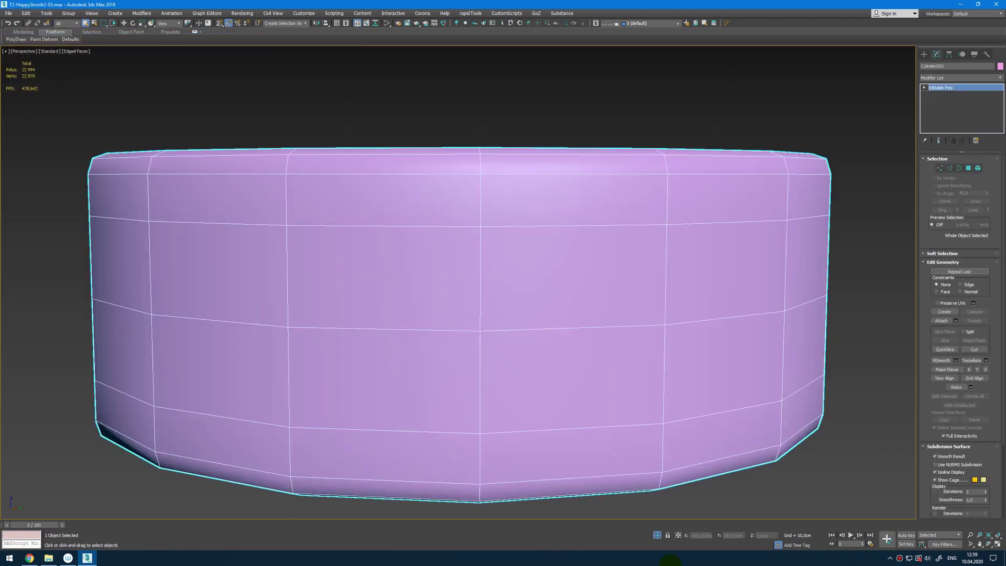
- End the pad's isolation and delete the two leg-and-arm groups that have not been unwrapped
left_click(659, 536)
scroll(602, 409, "down", 6)
middle_click_drag(579, 395, 602, 355, "alt")
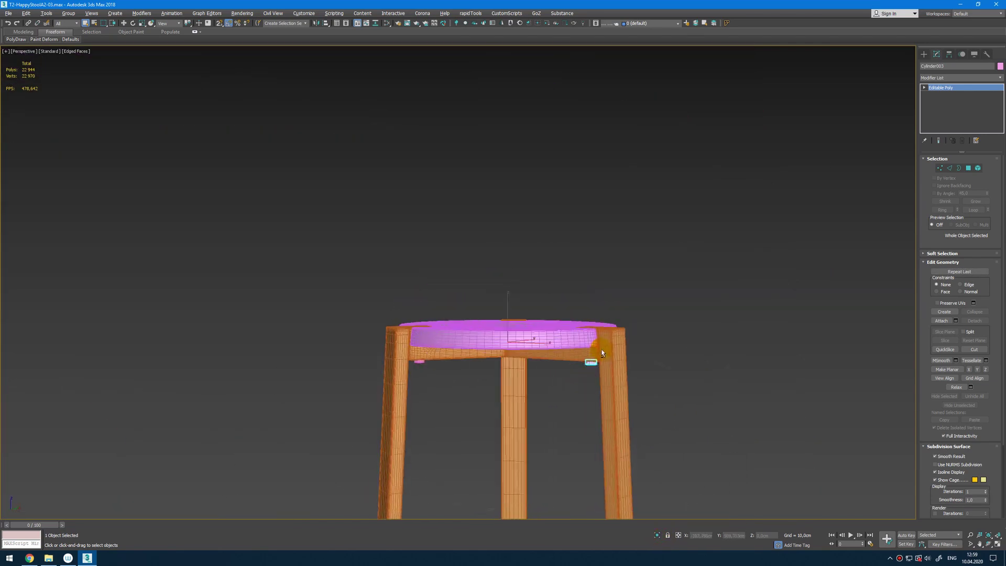
scroll(611, 353, "up", 4)
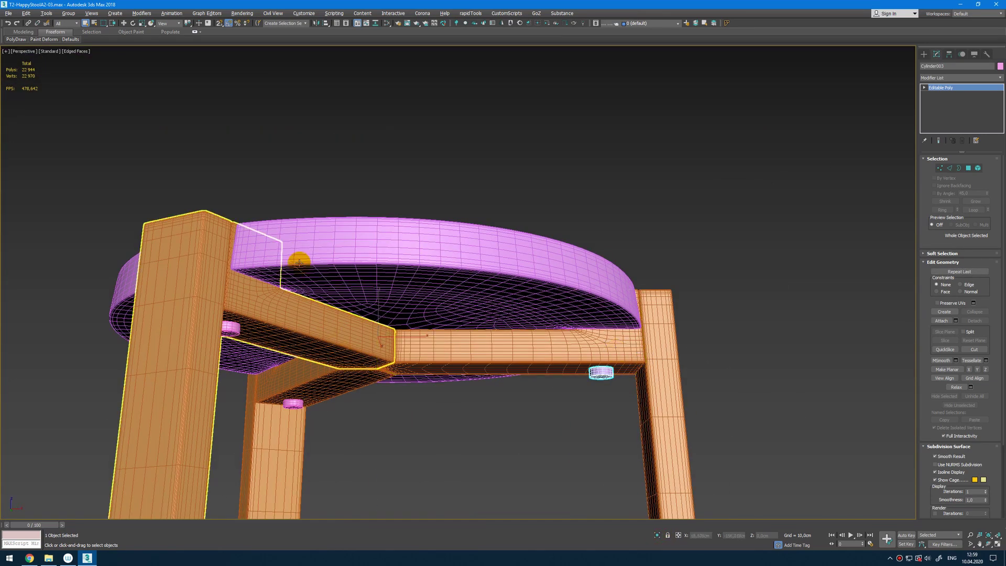
left_click(346, 332)
left_click(346, 384, "ctrl")
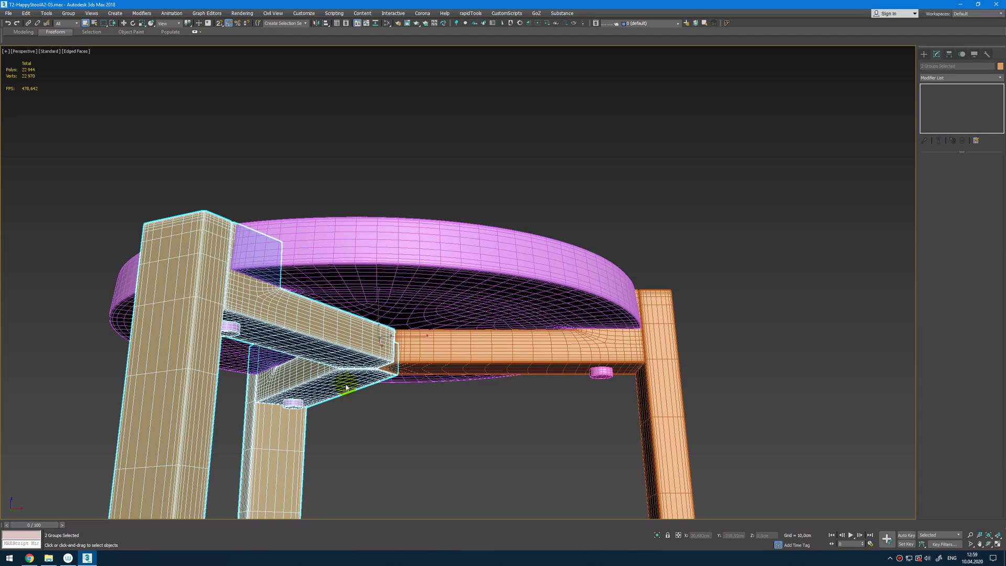
key("Delete")
- Attach the remaining leg and its arm into one object
key("alt+w")
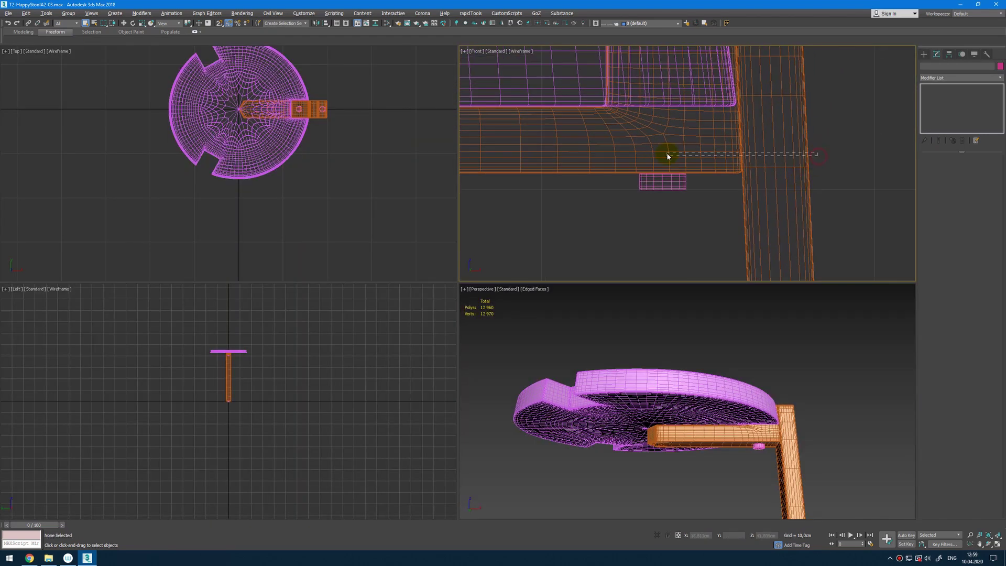
left_click_drag(668, 155, 680, 158)
middle_click(741, 335)
key("alt+w")
middle_click_drag(741, 327, 734, 338, "alt")
left_click(733, 338)
left_click(664, 349)
left_click(630, 362)
- Clone the joined leg and arm in the top view as two copies rotated 120 degrees around the seat's centre
key("alt+w")
middle_click(324, 183)
key("alt+w")
key("e")
left_click_drag(460, 278, 477, 251, "shift")
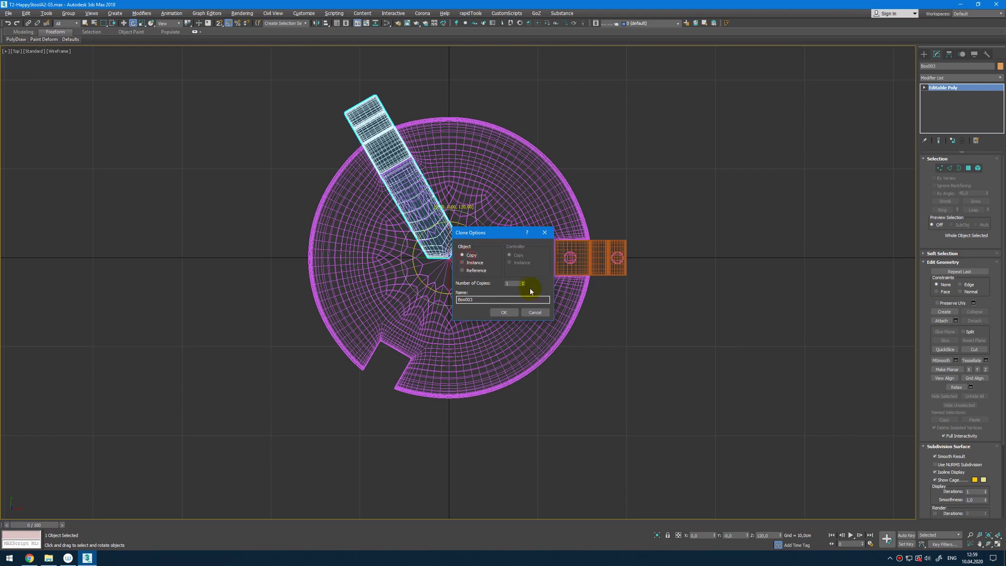
left_click(523, 282)
left_click(504, 313)
- Attach the two copied legs to the original leg in the perspective view
key("alt+w")
middle_click(741, 412)
key("alt+w")
middle_click_drag(740, 360, 770, 301)
middle_click_drag(770, 302, 772, 294, "alt")
left_click(718, 344)
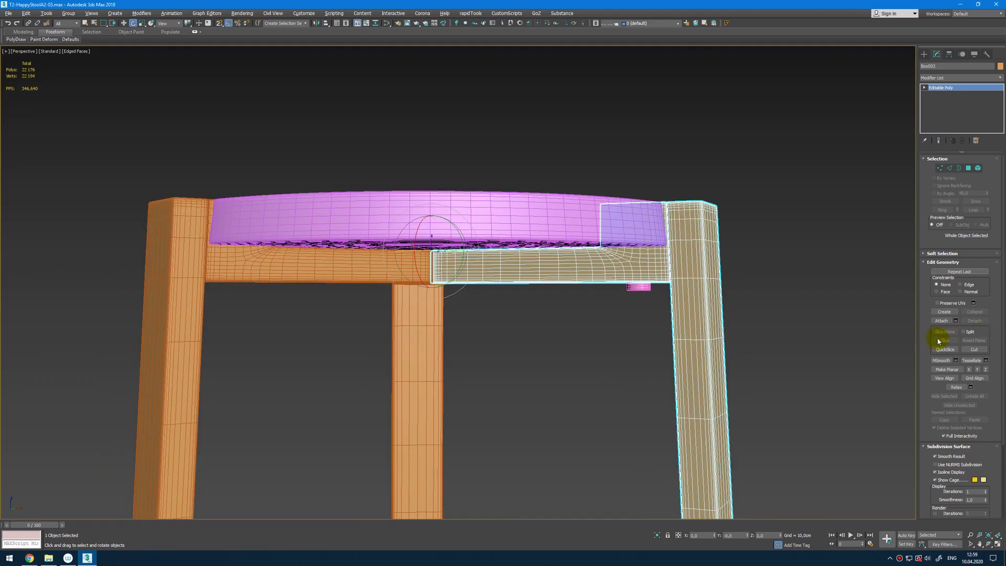
left_click(938, 323)
left_click(419, 346)
left_click(184, 352)
key("w")
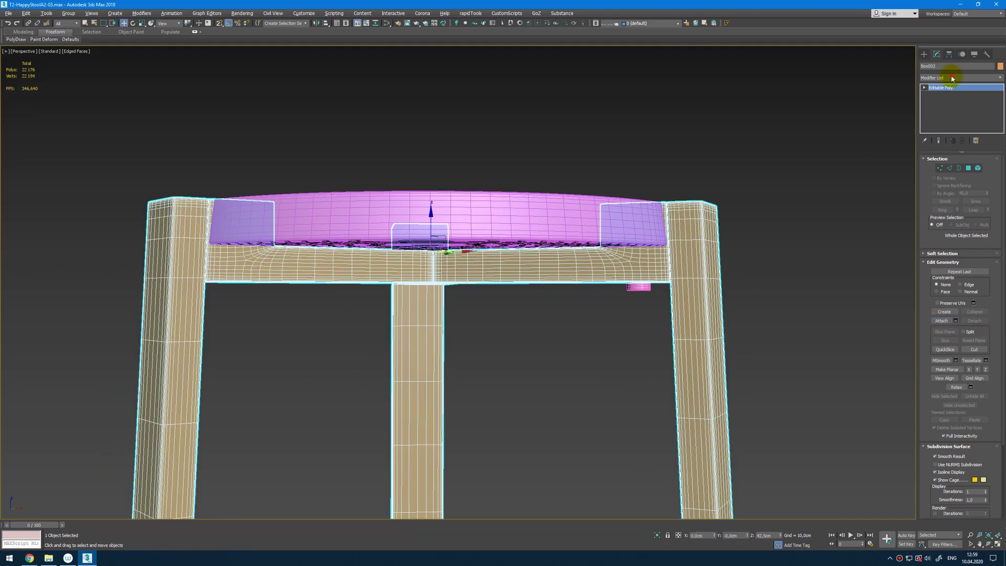
- Apply Unwrap UVW to the attached legs, select all their polygons in the UV editor and pack the UVs
left_click(952, 78)
key("u")
key("Return")
left_click(959, 323)
middle_click_drag(703, 358, 730, 326)
key("ctrl+a")
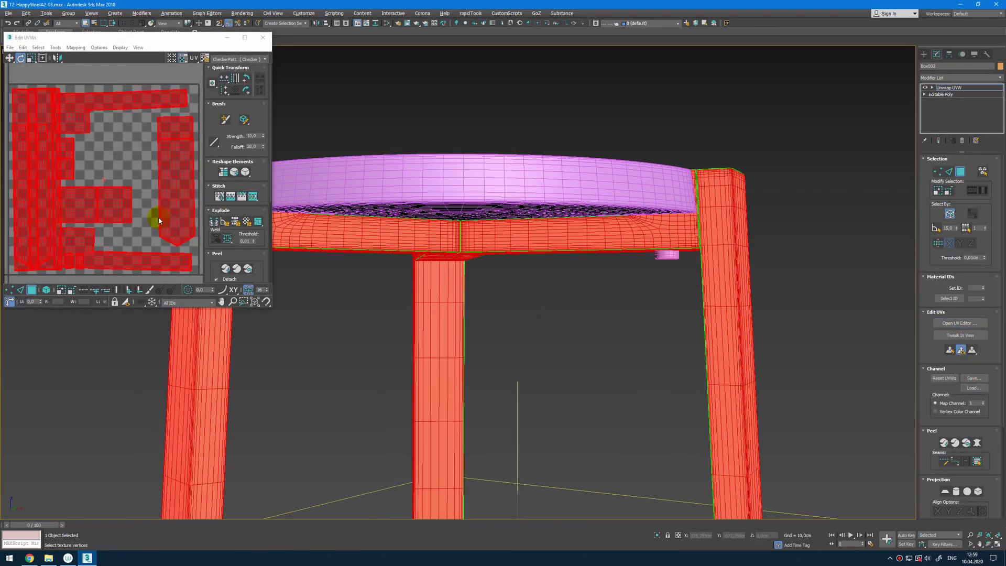
left_click_drag(271, 118, 266, 223)
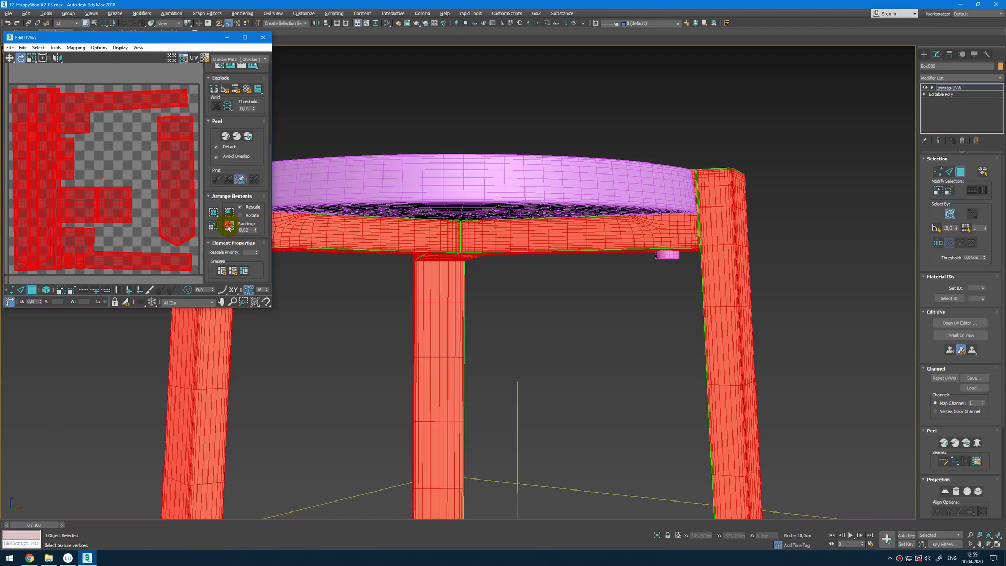
middle_click_drag(435, 132, 453, 144)
left_click(262, 39)
key("3")
- Deselect the legs and examine the finished stool from below and around
scroll(627, 160, "down", 5)
middle_click_drag(629, 168, 679, 209, "alt")
scroll(635, 253, "up", 5)
scroll(655, 239, "down", 4)
middle_click_drag(595, 204, 761, 226, "alt")
left_click(761, 228)
middle_click_drag(680, 242, 685, 184)
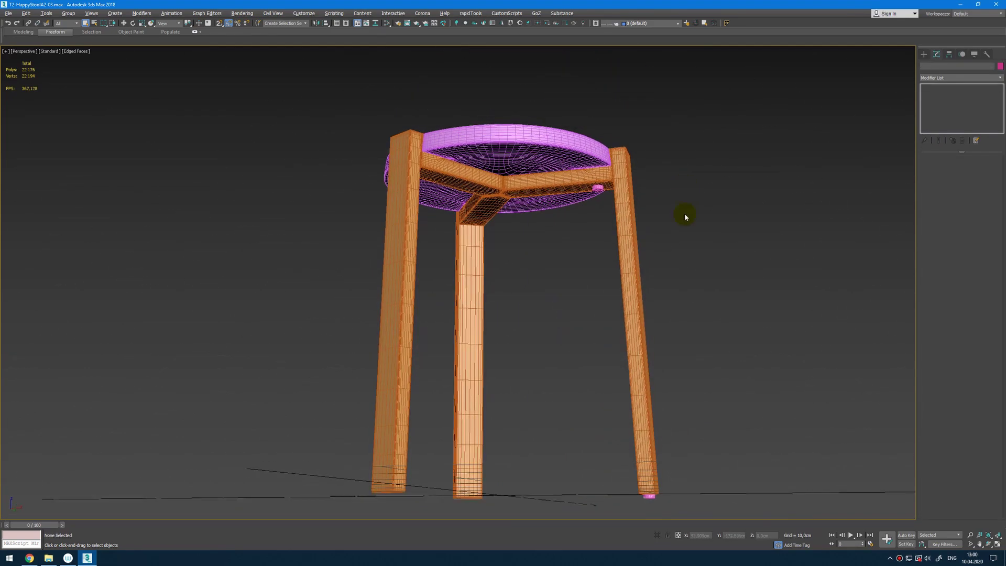
middle_click_drag(596, 205, 580, 211, "alt")
middle_click_drag(501, 233, 539, 256)
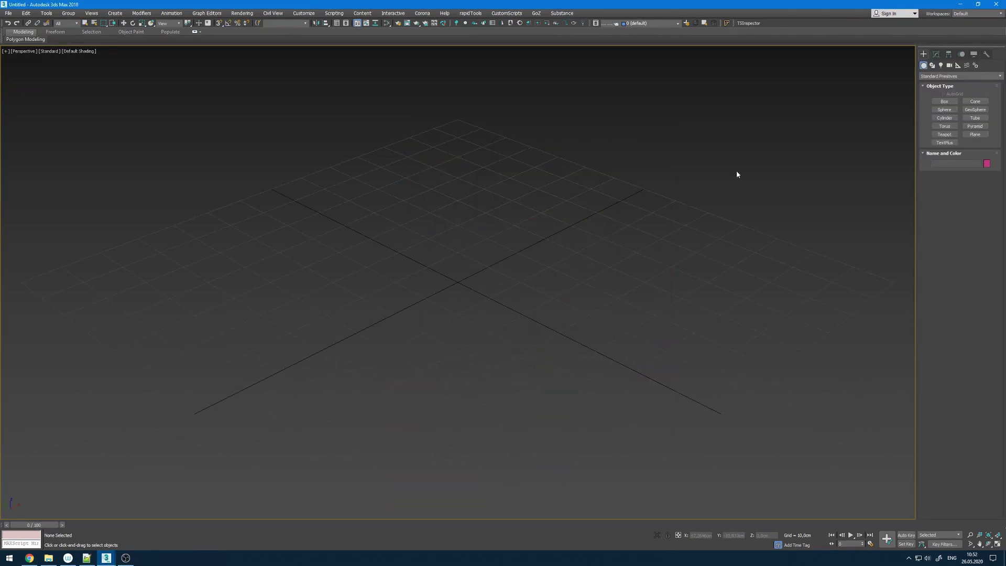
- Merge the furniture collection file from its folder into the empty scene
middle_click_drag(448, 241, 455, 251)
scroll(468, 236, "down", 4)
left_click(48, 558)
left_click_drag(493, 210, 168, 301)
left_click(190, 313)
left_click(446, 286)
- Draw a plane about 1610 cm square in the top view and move it so the furniture sits near its centre
scroll(457, 336, "down", 6)
middle_click_drag(458, 338, 422, 343, "alt")
key("t")
scroll(269, 172, "down", 10)
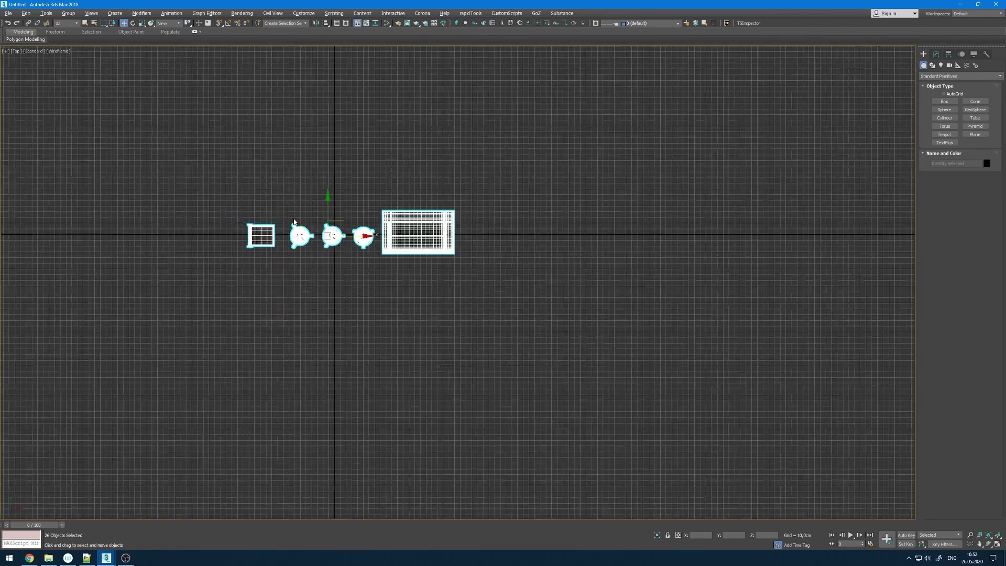
right_click(273, 152)
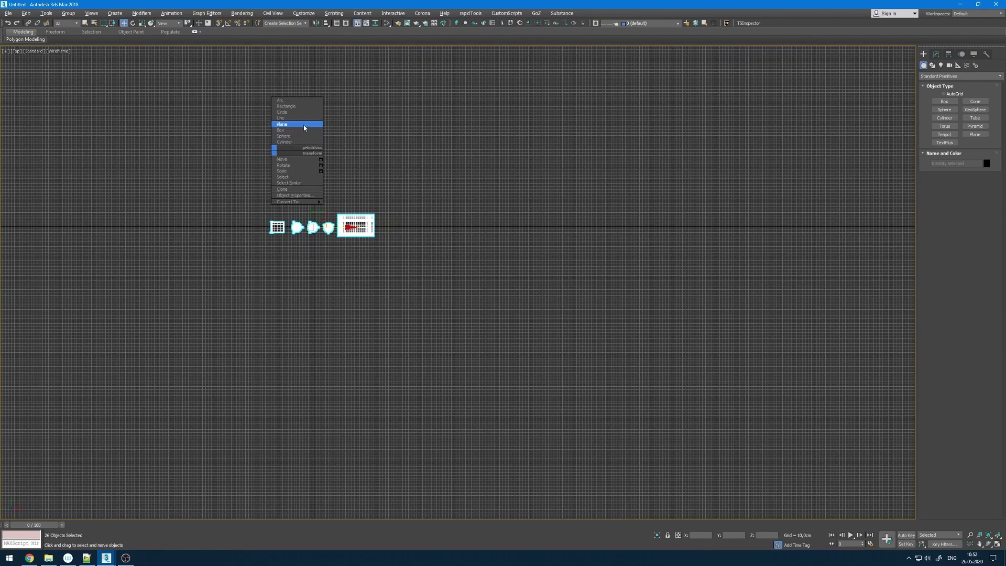
left_click(304, 128)
scroll(254, 276, "down", 5)
left_click_drag(201, 173, 365, 336)
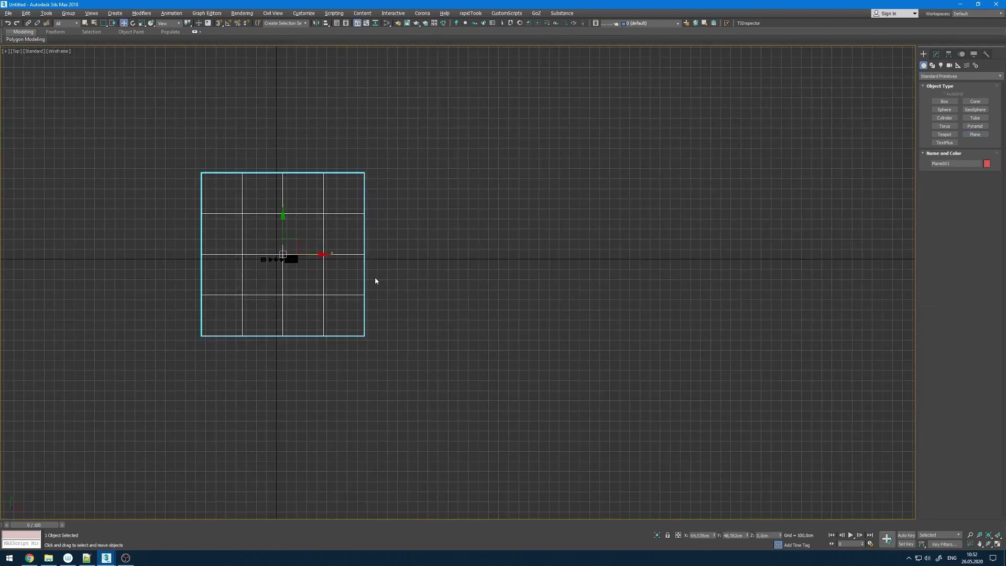
key("w")
scroll(231, 270, "up", 3)
left_click_drag(349, 226, 337, 254)
- Reduce the plane to one length and one width segment and convert it to Editable Poly
key("p")
key("z")
left_click(936, 55)
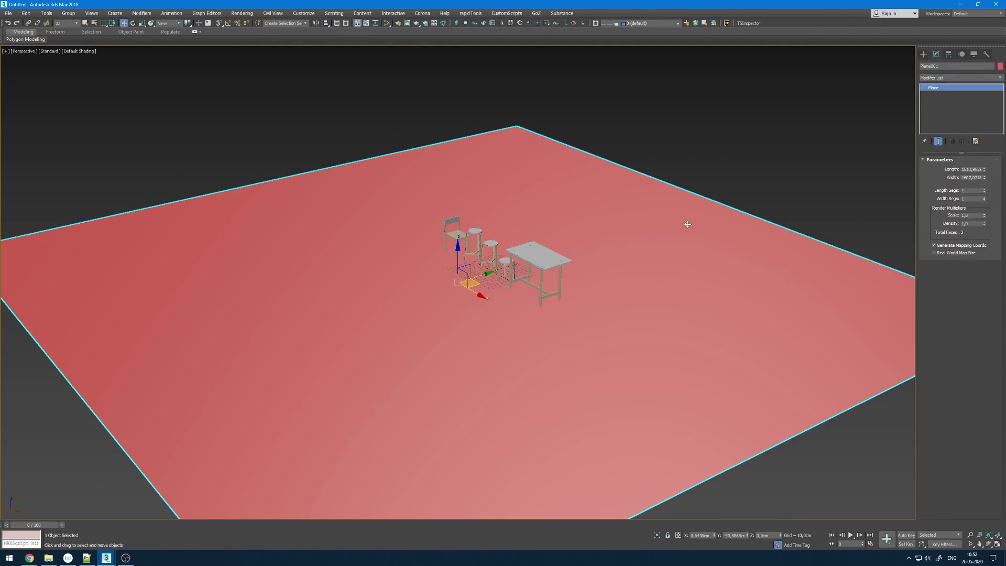
middle_click_drag(687, 224, 612, 227)
key("alt+e")
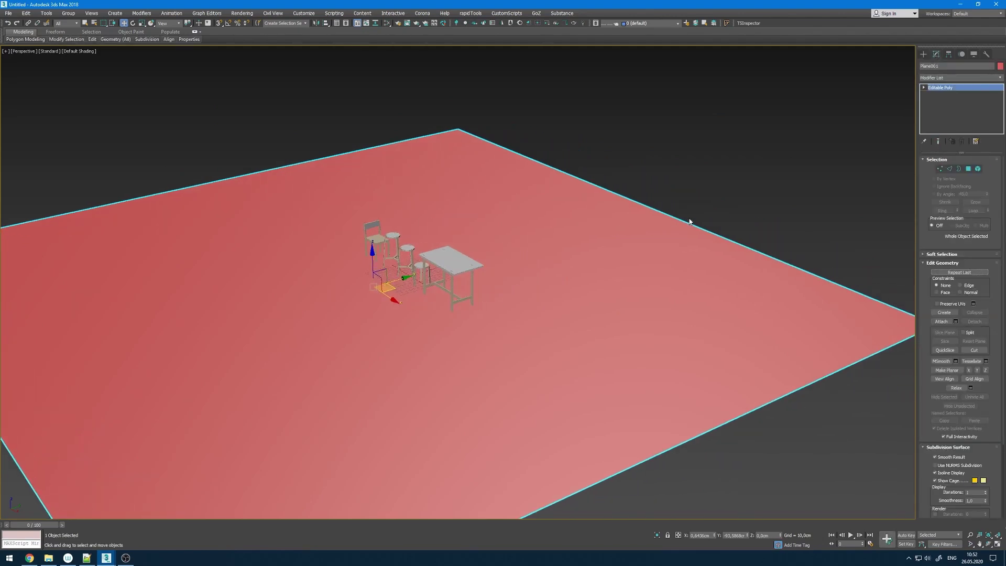
- Extend the floor plane's rear edge straight up to form a tall backdrop wall behind the furniture
key("2")
left_click_drag(756, 153, 665, 284)
scroll(664, 284, "down", 3)
middle_click_drag(665, 285, 591, 336)
left_click_drag(593, 250, 626, 94, "shift")
scroll(592, 262, "down", 4)
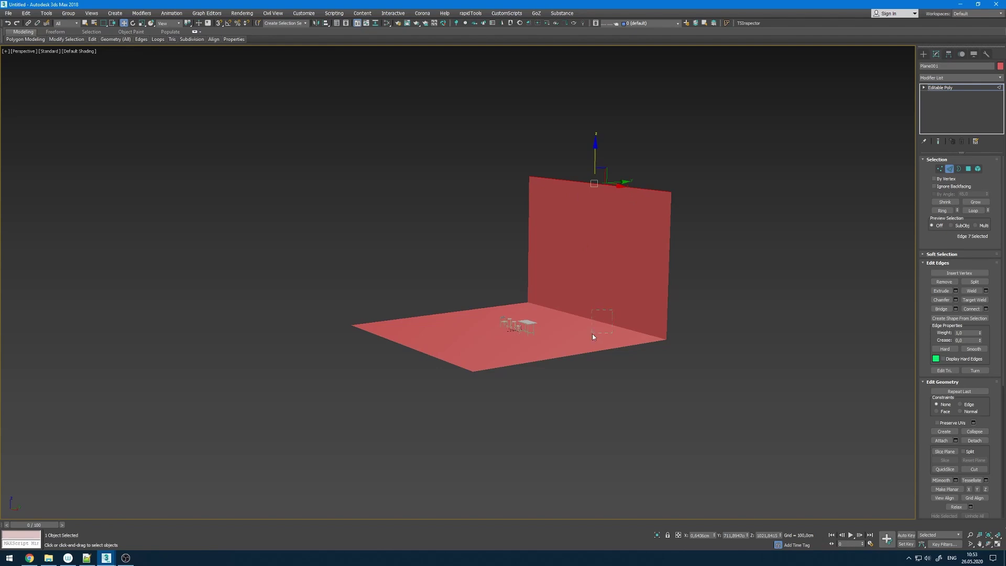
- Chamfer the edge between floor and backdrop wall by about 240 cm with 9 segments
left_click(956, 301)
left_click_drag(463, 299, 569, 329)
left_click_drag(596, 236, 609, 133)
middle_click_drag(608, 133, 580, 152, "alt")
left_click_drag(464, 310, 466, 293)
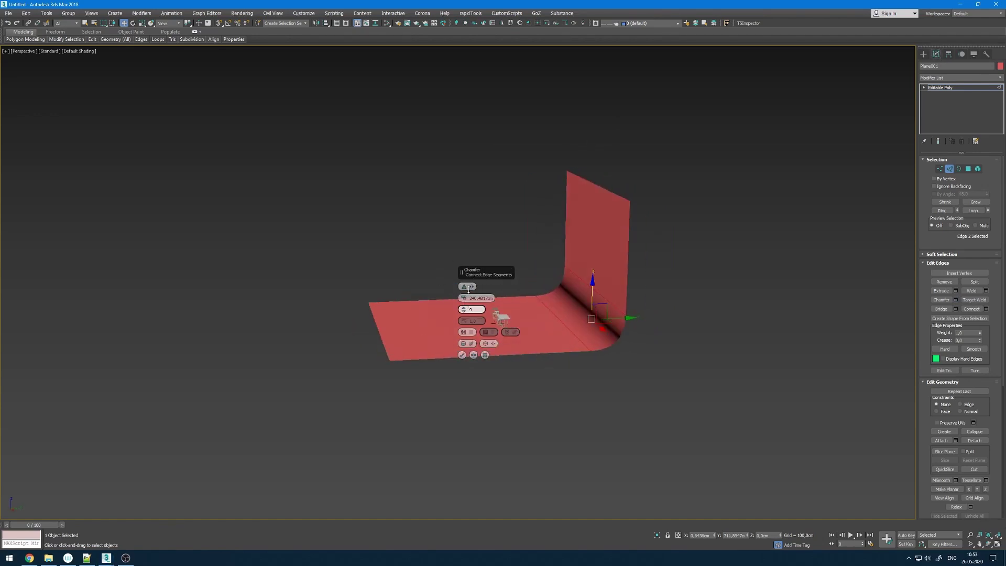
left_click(464, 356)
middle_click_drag(504, 335, 610, 365, "alt")
left_click(714, 310)
key("2")
- Create a CoronaLightMtl in the material editor and assign it to the curved backdrop
scroll(610, 365, "up", 5)
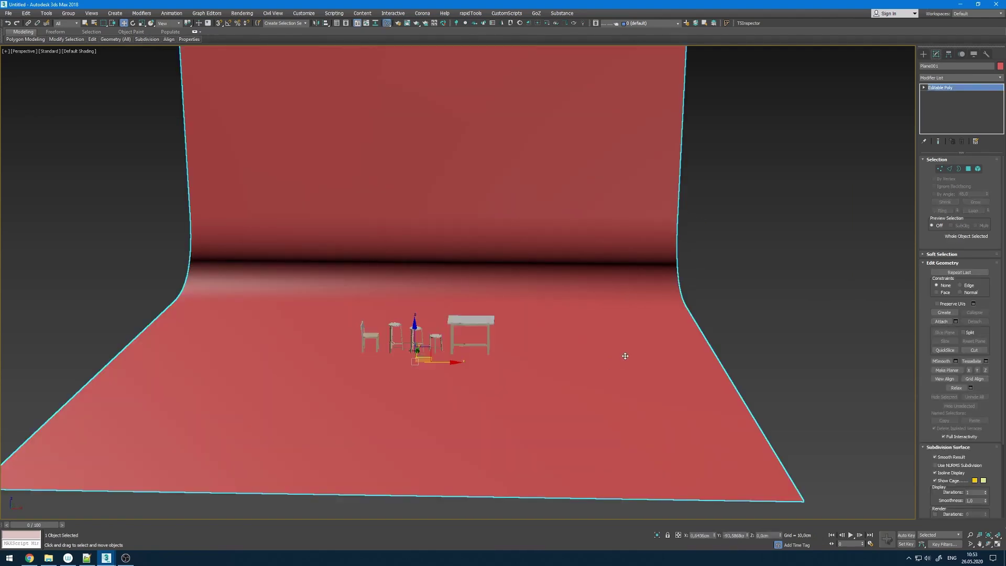
key("m")
left_click_drag(499, 252, 500, 253)
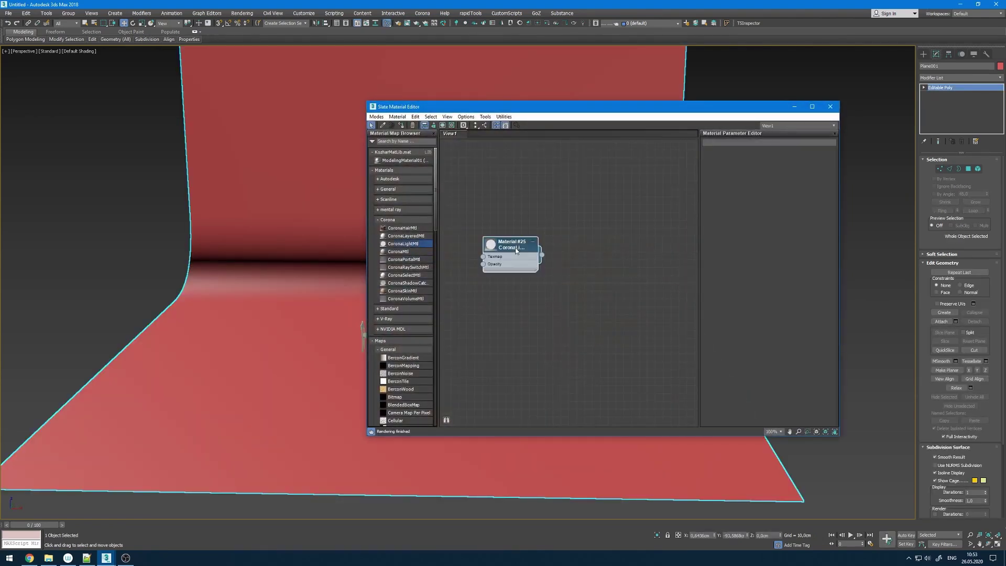
double_click(506, 245)
left_click(401, 126)
scroll(337, 243, "down", 3)
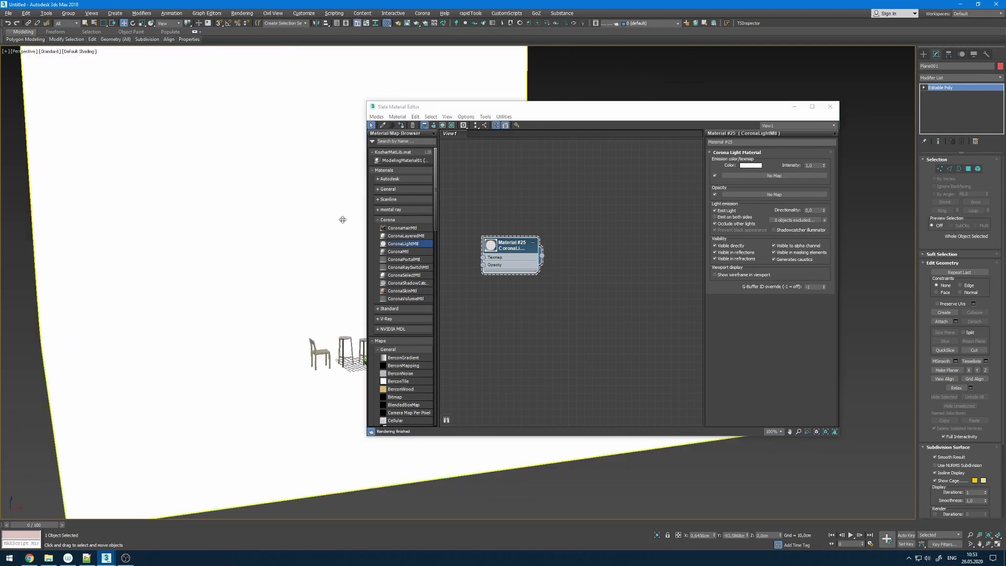
left_click(829, 107)
- Search the HappyCollection folder for missing textures with Collect Asset and resolve their paths
left_click(507, 13)
left_click(503, 28)
left_click(428, 212)
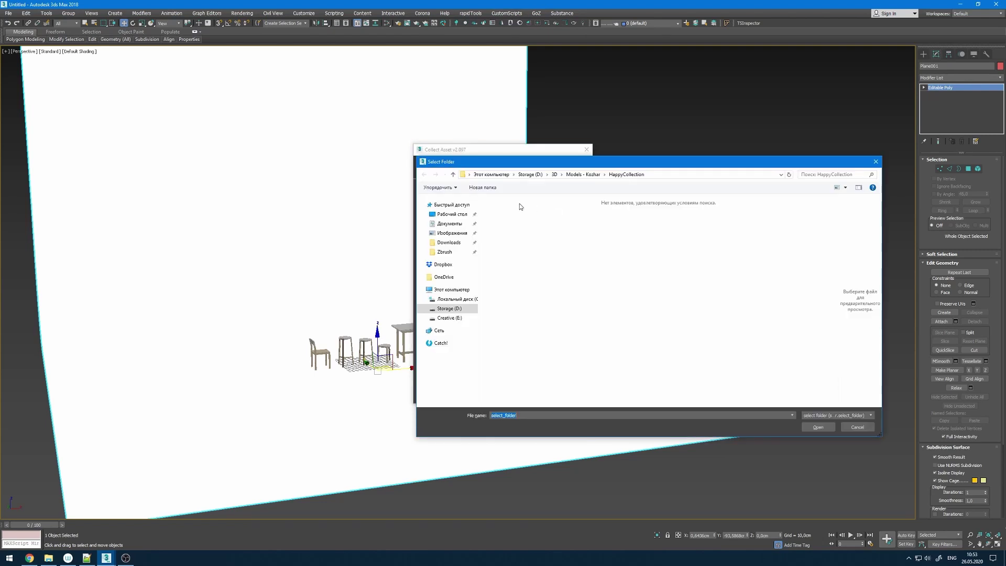
left_click(817, 428)
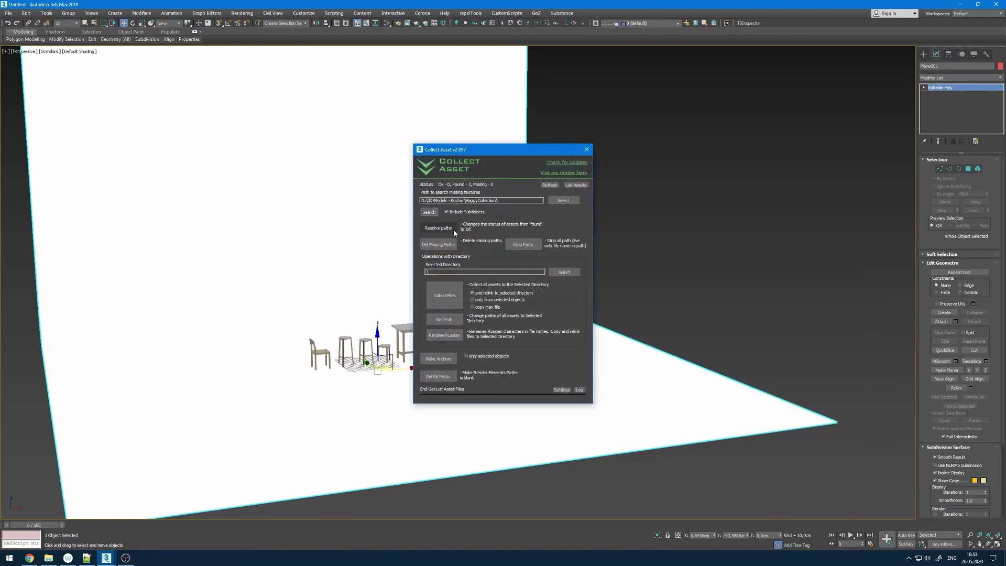
left_click(454, 230)
left_click(586, 149)
- Create a targeted Corona camera in the top view, placed in front of the furniture row and aimed at it
mouse_move(490, 316)
middle_mouse_down()
mouse_move(445, 336)
mouse_move(499, 322)
middle_mouse_up()
key("alt+w")
middle_click(293, 106)
key("alt+w")
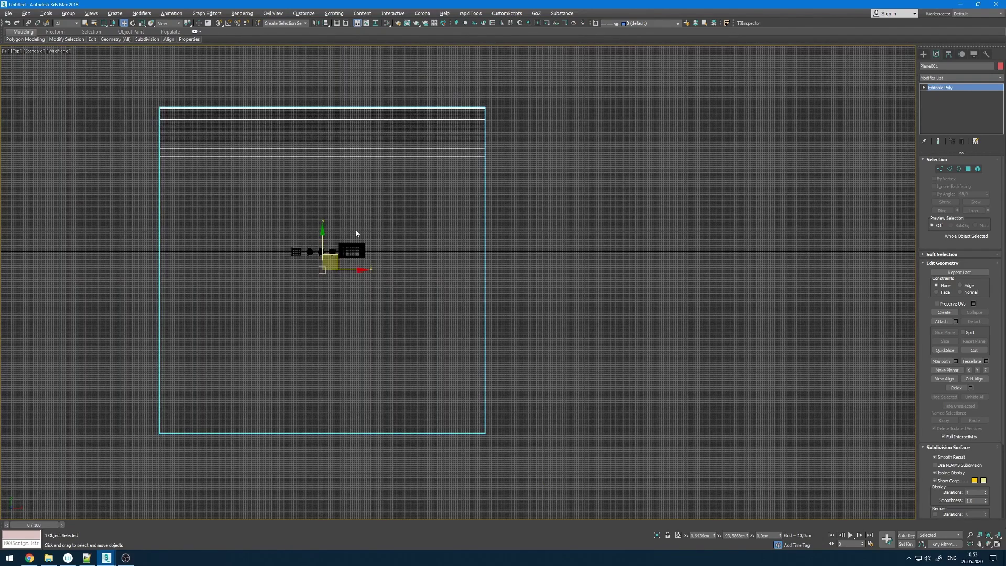
middle_click_drag(355, 234, 374, 210)
left_click(474, 23)
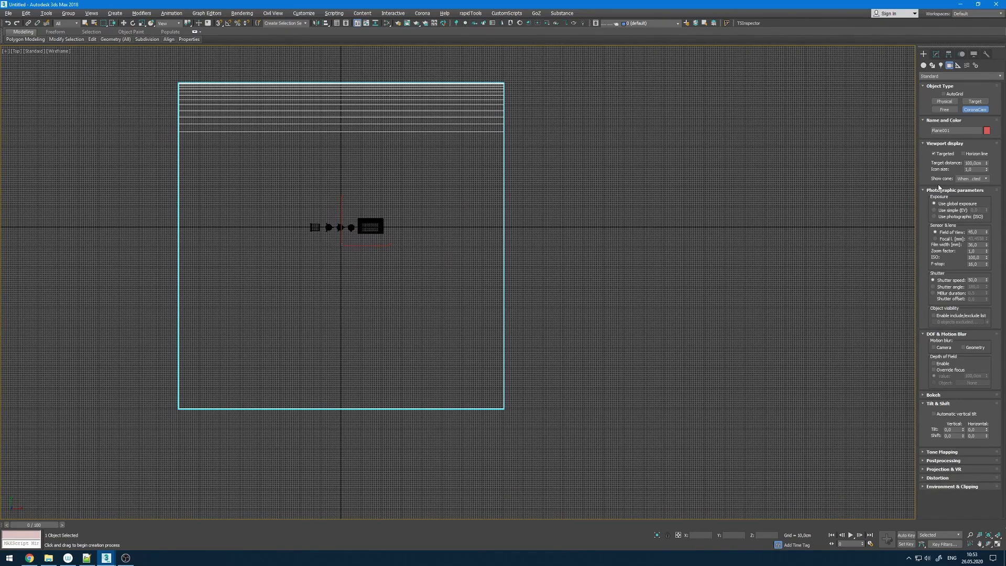
left_click_drag(340, 364, 340, 227)
key("w")
scroll(356, 310, "up", 4)
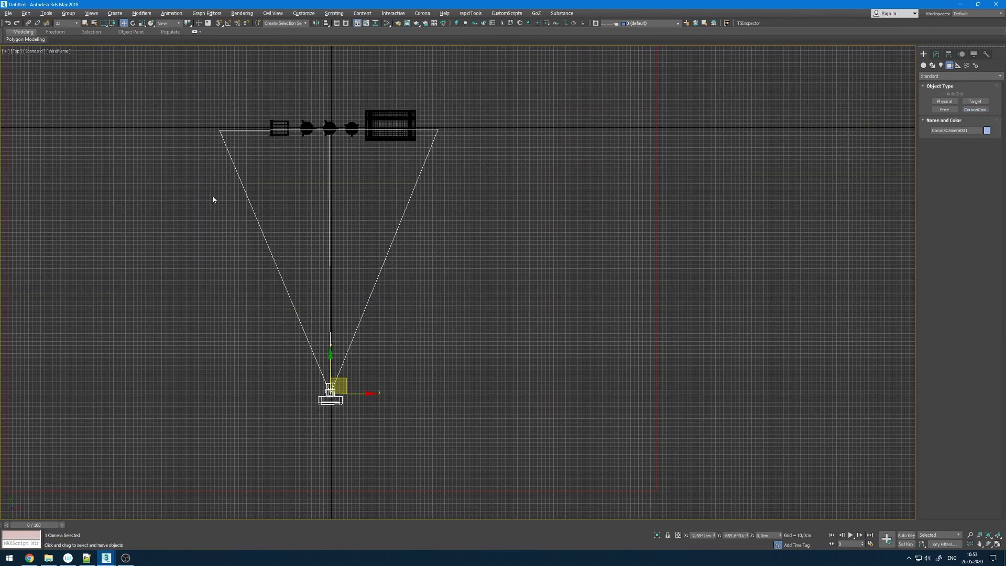
- Move the camera together with its target back from the furniture along Y
left_click(398, 187)
left_click(358, 239)
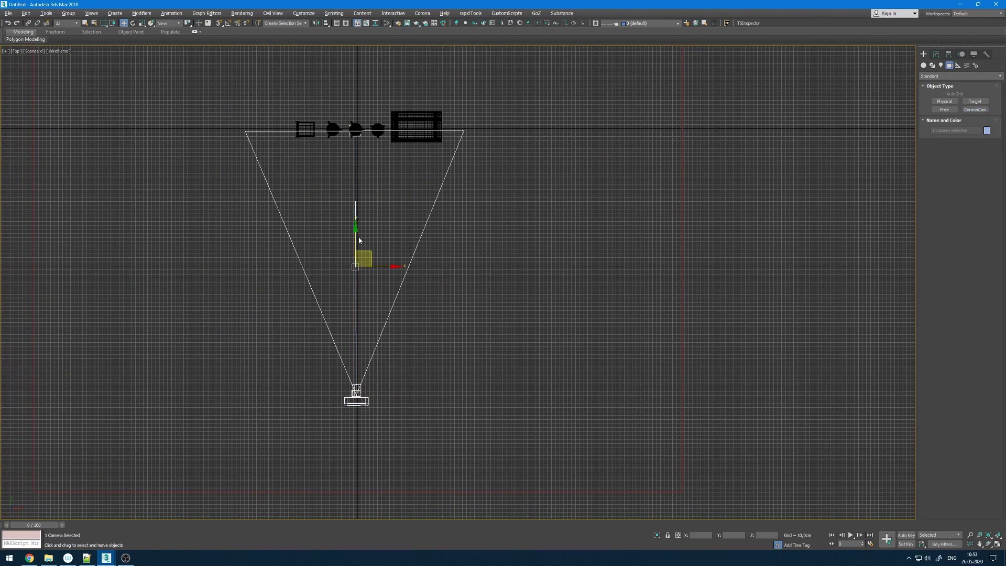
left_click(388, 238)
left_click(356, 254)
left_click_drag(355, 227, 356, 254)
- Align the camera target and the camera to X 0 in the top view
left_click(355, 158)
right_click(716, 537)
left_click(356, 422)
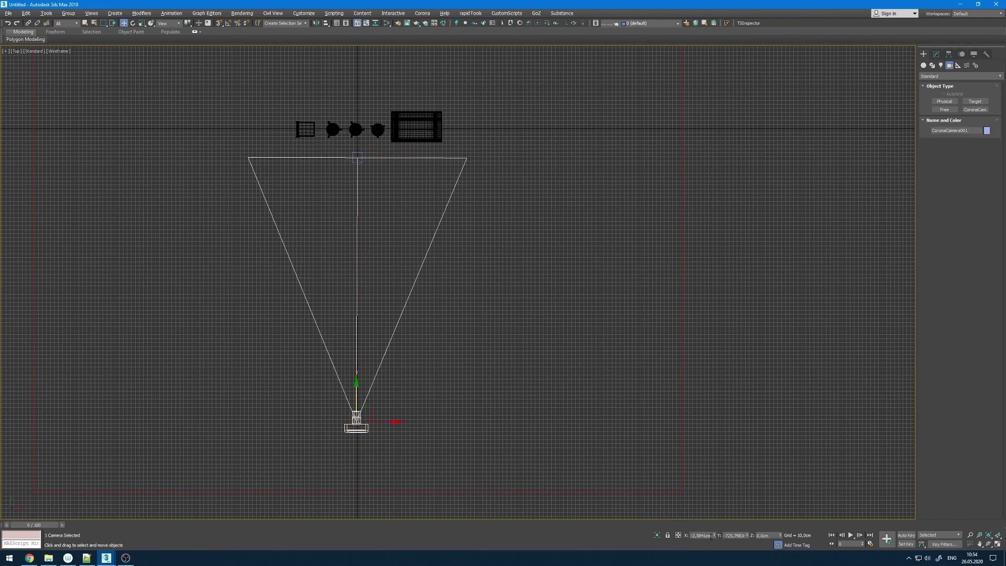
scroll(454, 362, "down", 2)
left_click(391, 278)
- Show all four viewports and set one to the Corona camera's view with Default Shading
key("alt+w")
key("c")
left_click(270, 405)
middle_click_drag(278, 372, 278, 446)
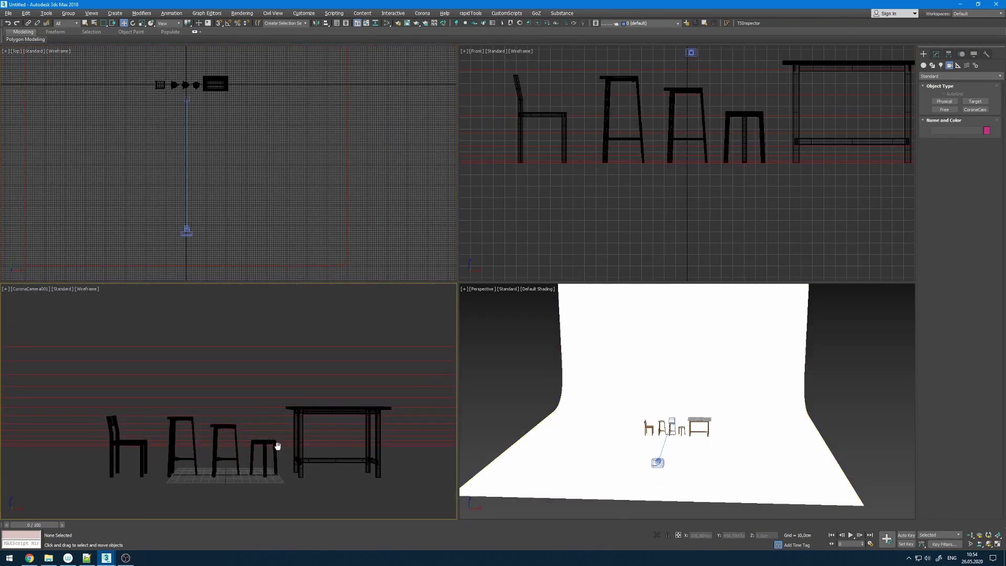
key("ctrl+z")
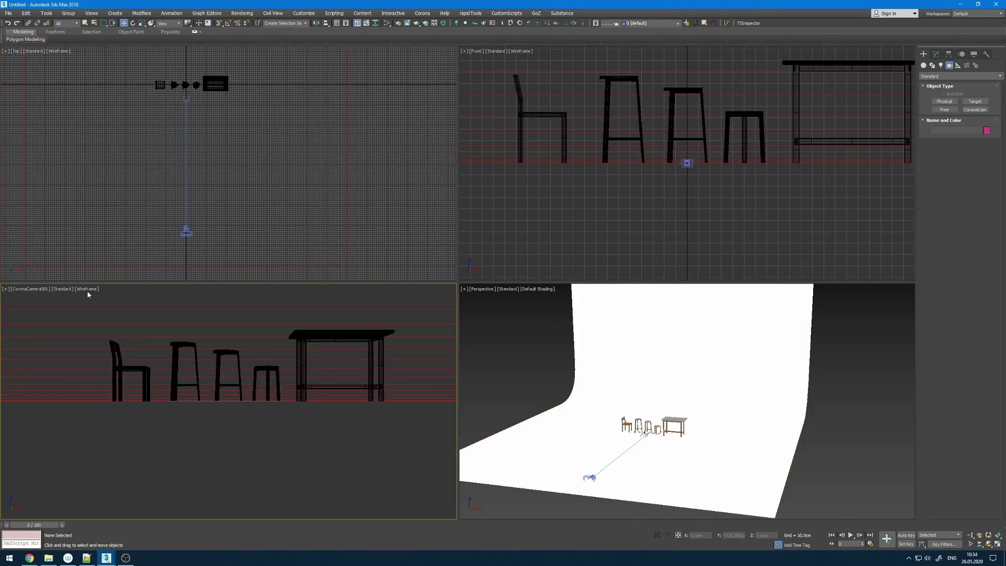
left_click(89, 289)
left_click(122, 297)
- Raise the camera and its target above the floor and show safe frames in the camera view
middle_click_drag(634, 459, 608, 452, "alt")
left_click(594, 441)
left_click_drag(580, 424, 581, 408)
right_click(249, 375)
key("shift+f")
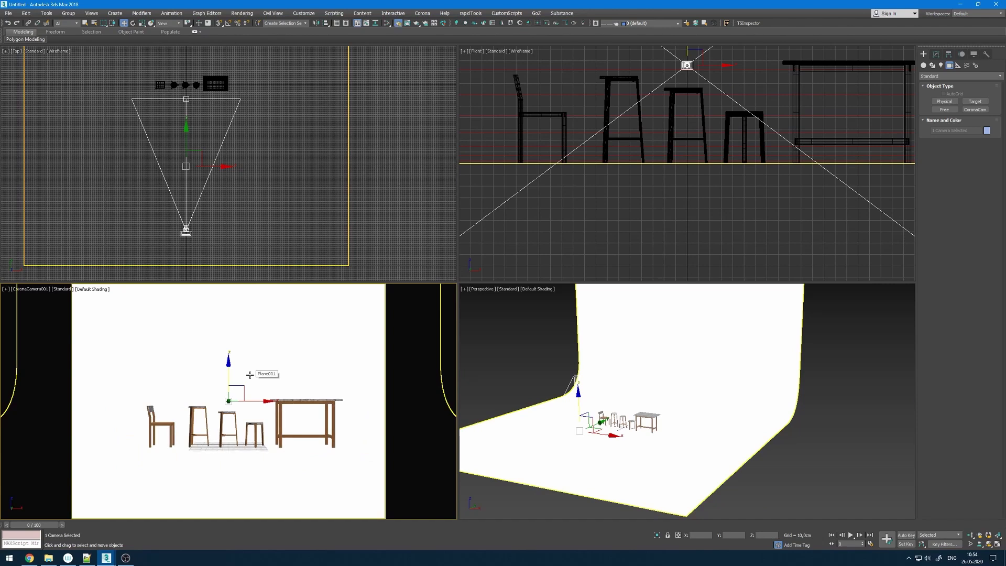
- Set the render output size to 2048 by 2048
key("F10")
left_click(69, 158)
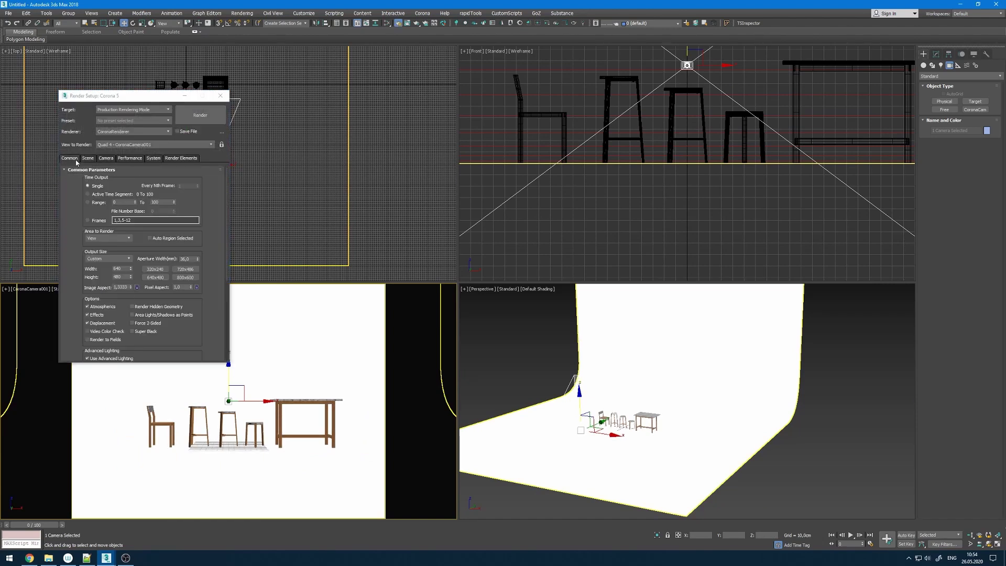
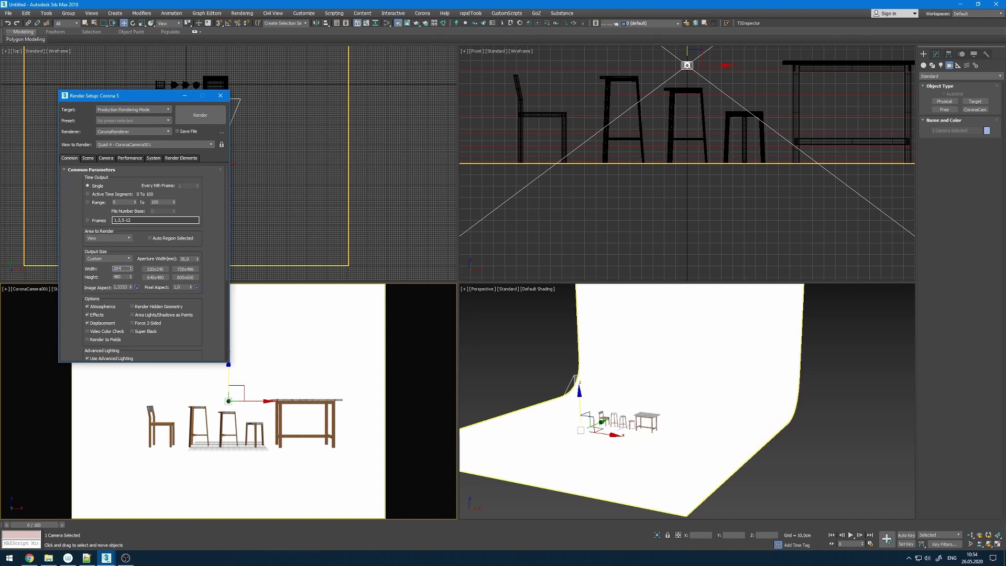
key("Tab")
type("2048")
key("Return")
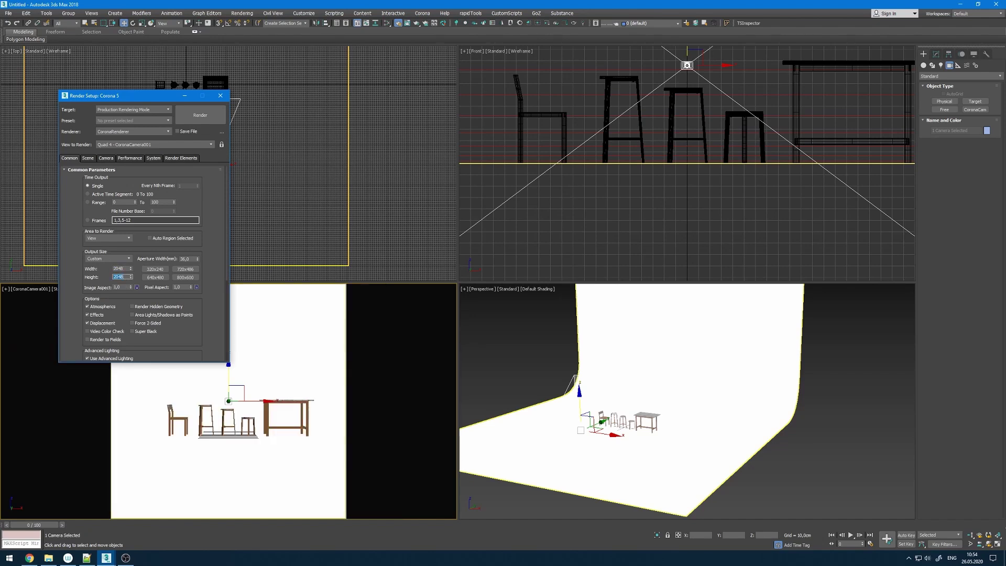
key("F10")
- Move the camera closer to the furniture and raise it with its target to a height of about 117 cm
left_click_drag(189, 146, 203, 123)
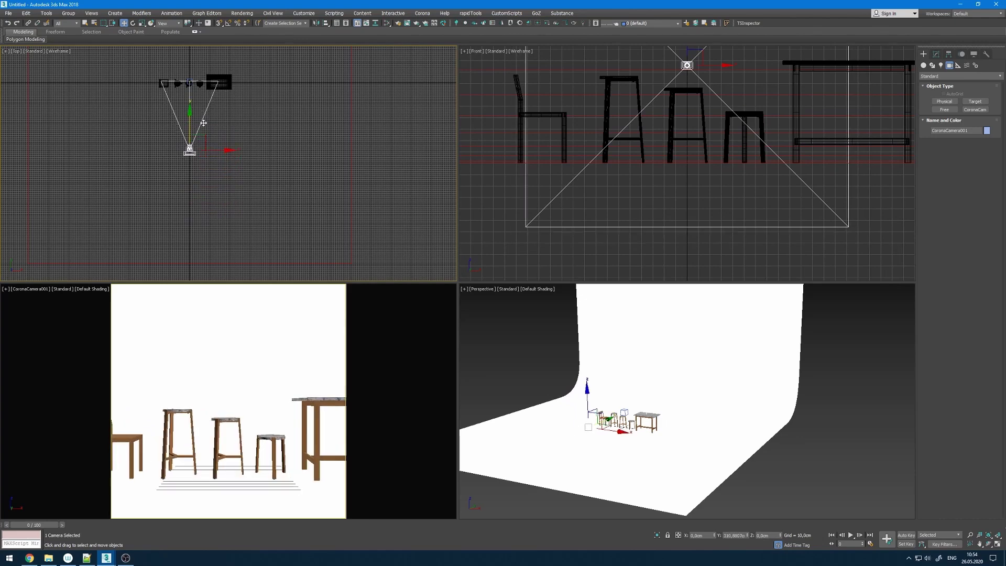
left_click(695, 147)
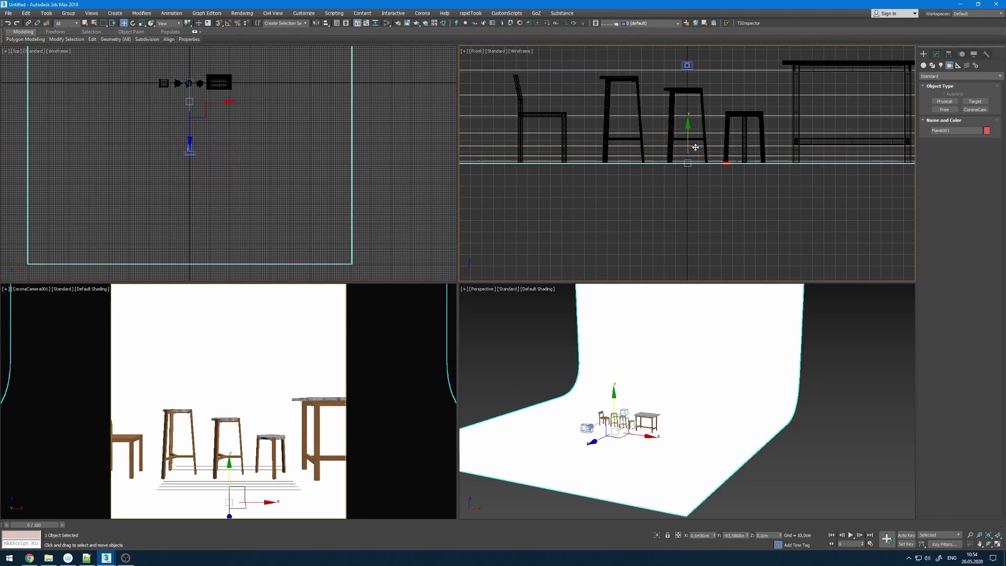
left_click(687, 65)
middle_click_drag(704, 206, 696, 259)
middle_click_drag(655, 335, 612, 405, "alt")
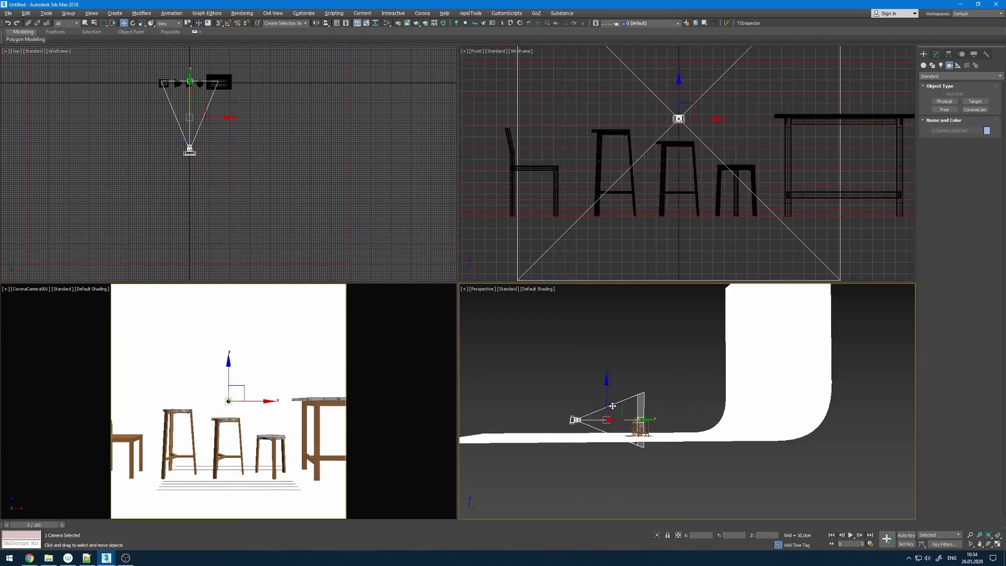
left_click_drag(612, 392, 619, 385)
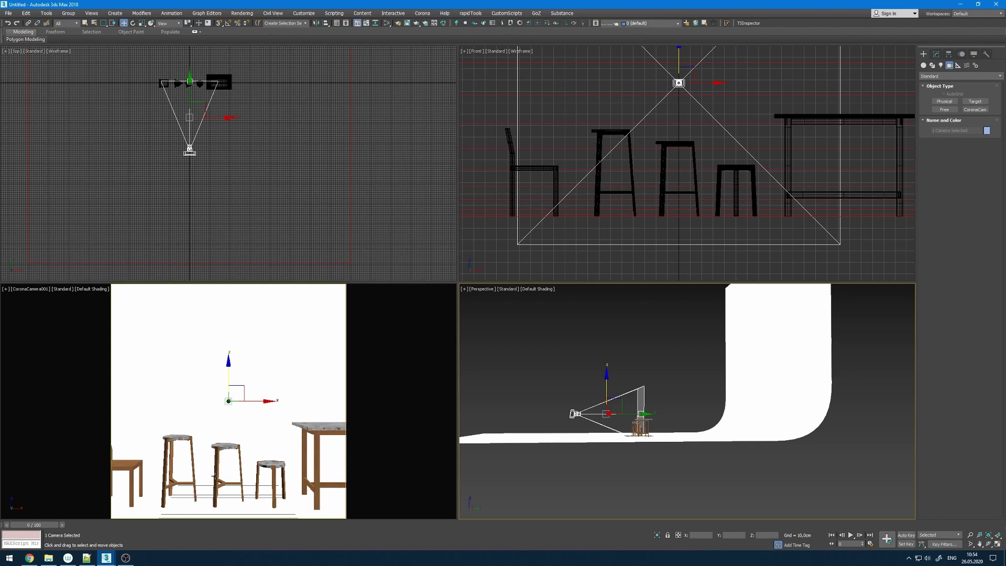
- Increase the Corona camera's vertical shift to about 0.2
left_click(224, 166)
left_click(190, 151)
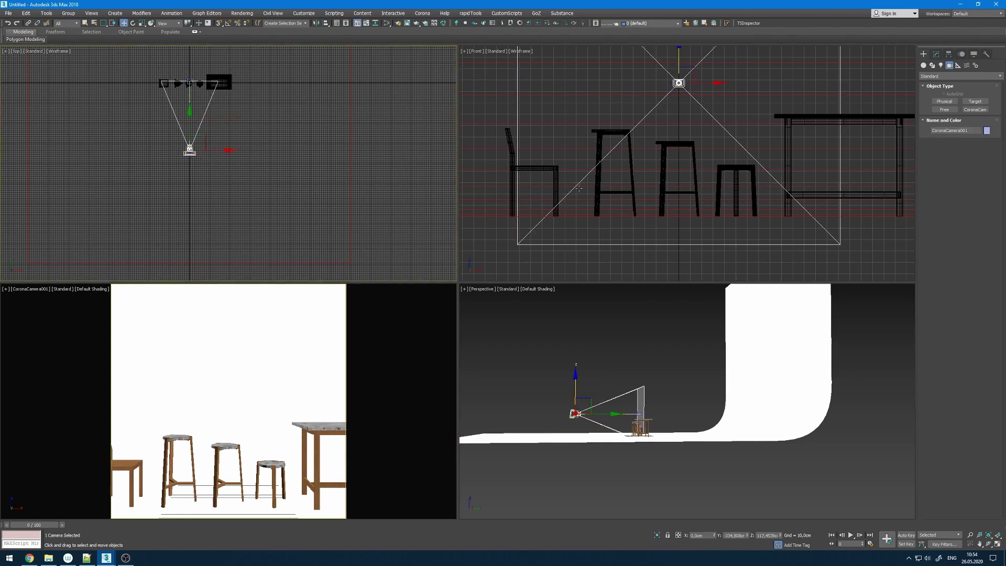
left_click(938, 55)
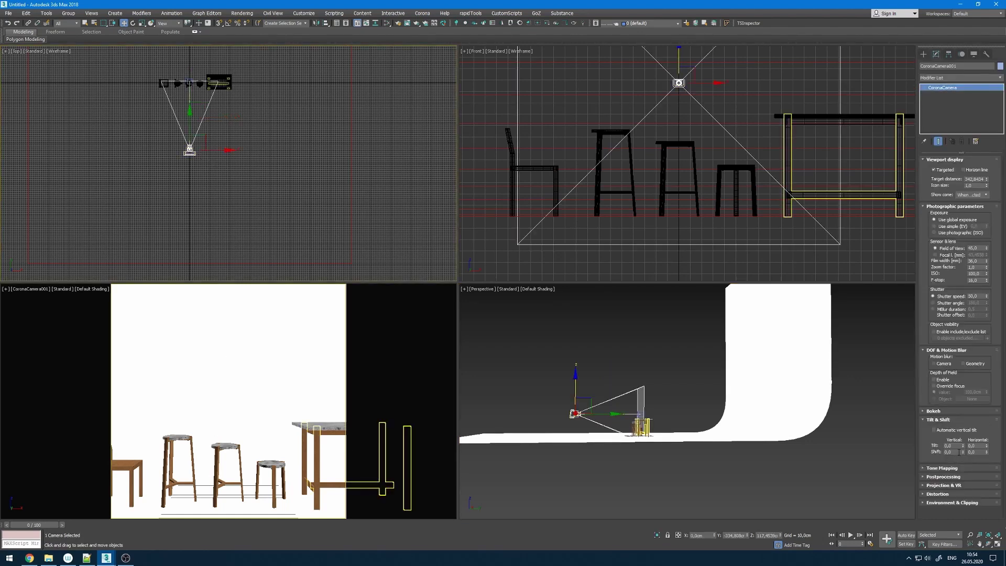
left_click_drag(962, 454, 965, 444)
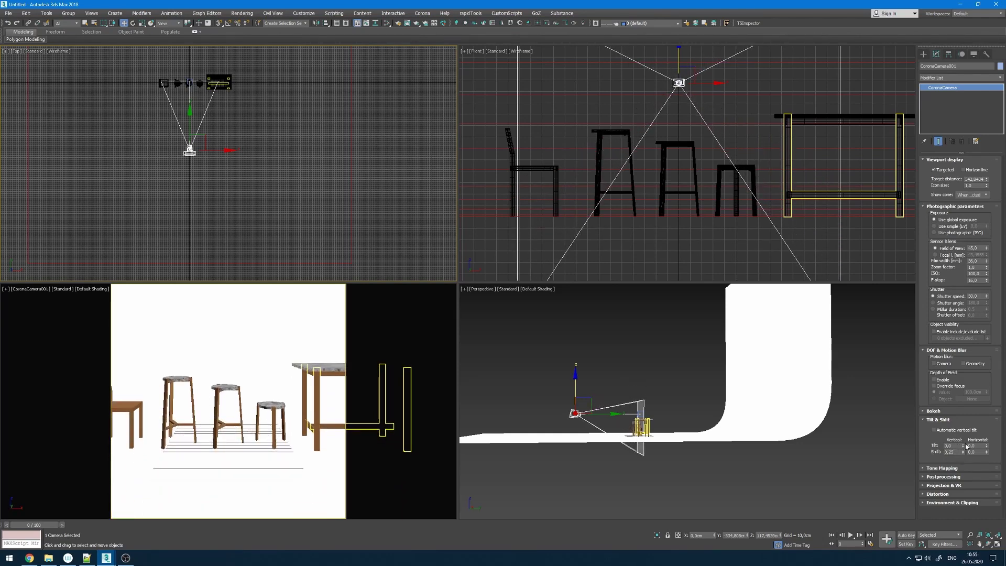
- Select the curved backdrop plane and freeze it
left_click(340, 371)
scroll(291, 180, "down", 3)
scroll(247, 159, "up", 6)
scroll(262, 161, "down", 10)
left_click(338, 160)
left_click_drag(338, 160, 302, 225)
right_click(325, 128)
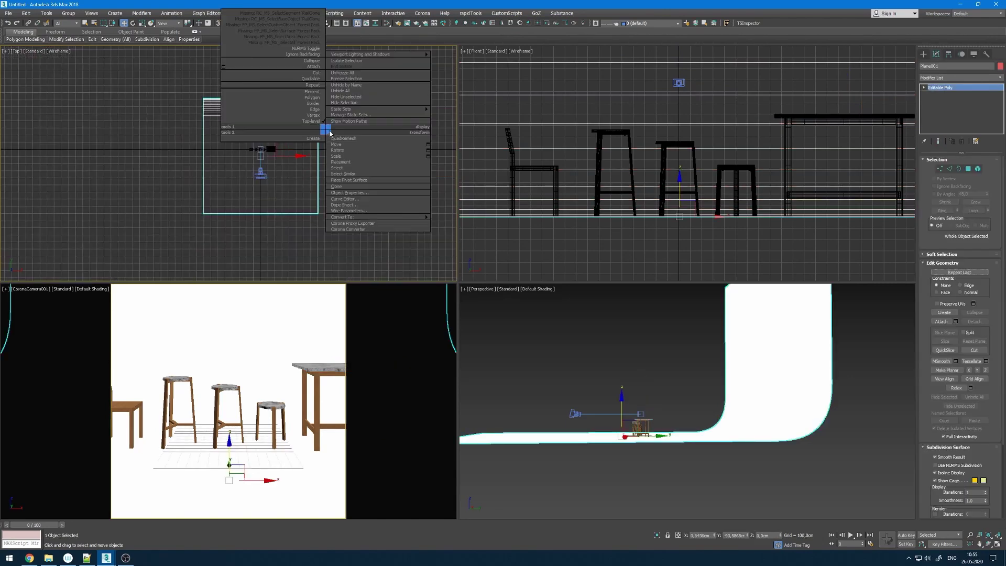
left_click(365, 79)
scroll(280, 152, "up", 5)
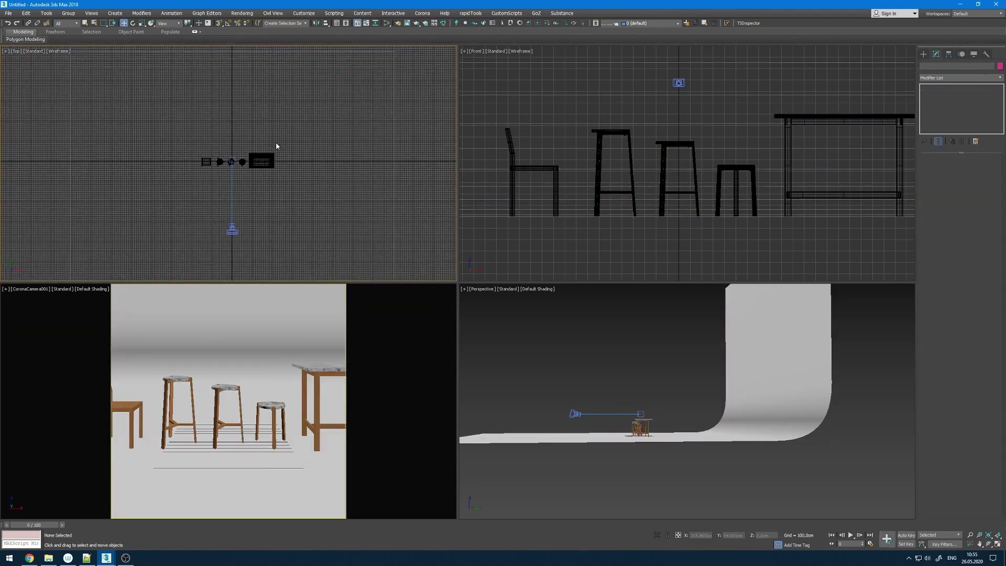
- Restrict the selection filter to geometry and group all parts of the table
left_click(66, 23)
left_click(64, 36)
scroll(317, 183, "up", 6)
scroll(289, 164, "down", 2)
left_click_drag(270, 153, 413, 255)
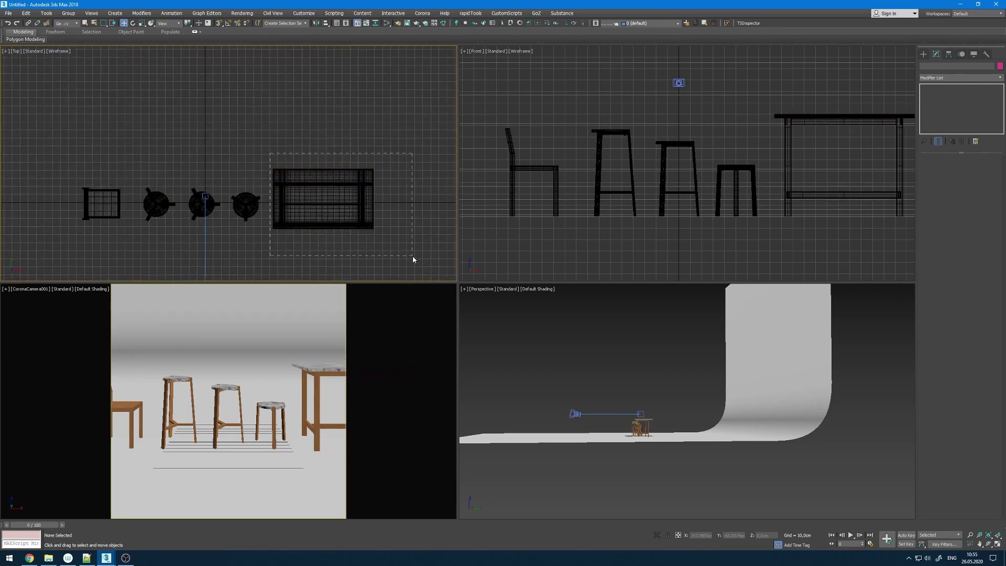
left_click(69, 13)
left_click(74, 22)
left_click(508, 293)
- Group the parts of each stool and of the chair as separate furniture groups
left_click_drag(265, 206, 184, 222)
left_click(69, 14)
left_click(73, 22)
left_click(509, 293)
left_click(69, 14)
left_click(73, 22)
left_click(519, 294)
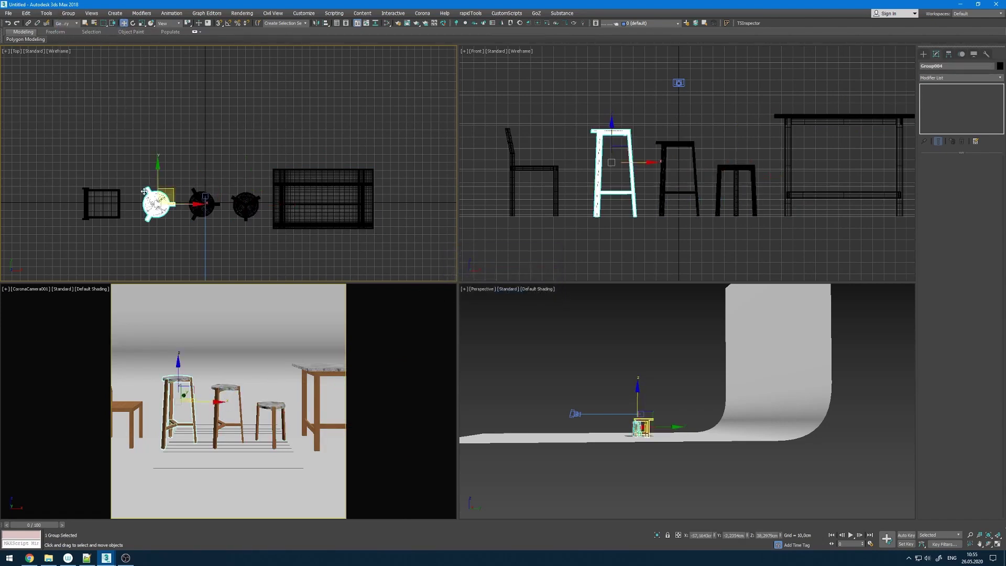
left_click_drag(128, 235, 130, 237)
left_click(69, 13)
left_click(73, 23)
left_click(511, 293)
- Move the chair in front of the row of furniture and rotate it diagonally towards the camera
left_click(237, 153)
middle_click_drag(178, 202, 157, 147)
left_click(134, 149)
scroll(159, 182, "down", 3)
left_click_drag(147, 137, 205, 178)
key("e")
- Centre the table in the camera view and place the low stool in front of it beside the chair
left_click(263, 130)
key("w")
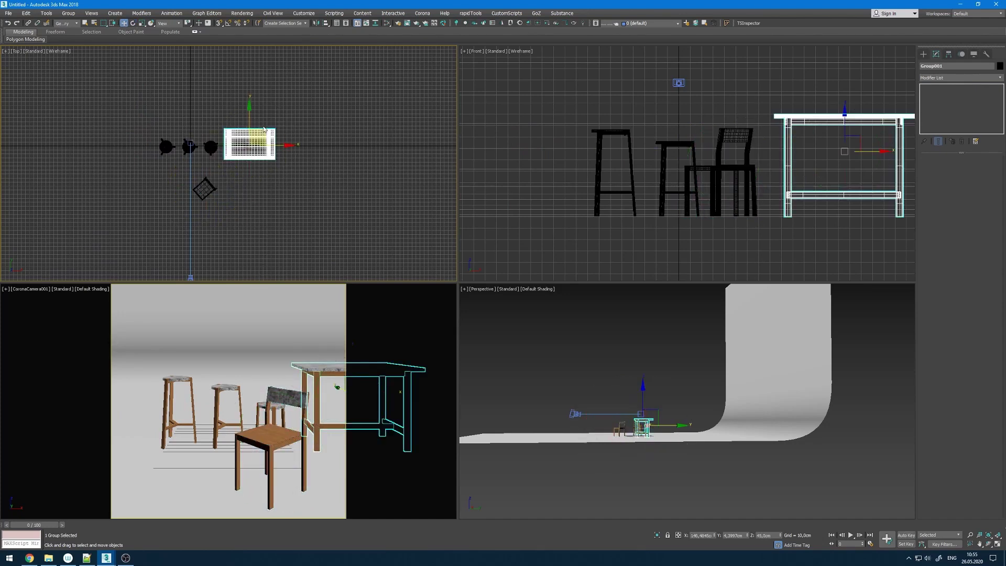
left_click_drag(254, 132, 188, 139)
scroll(213, 150, "up", 5)
left_click(215, 151)
middle_click_drag(218, 146, 244, 135)
left_click_drag(252, 125, 168, 258)
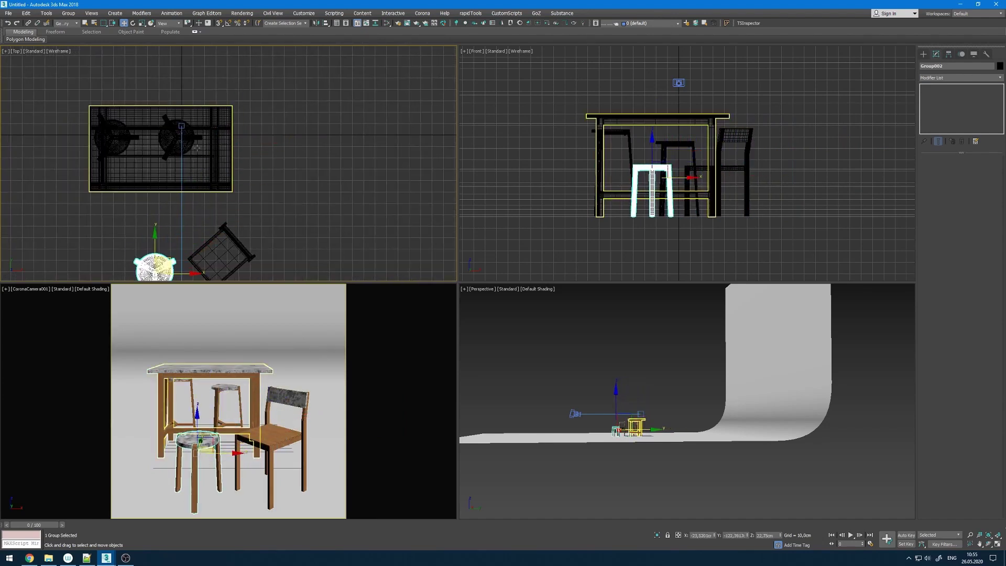
- Reposition and turn the two taller stools, with the tallest at the table's left end and the medium one behind it
left_click(235, 406)
left_click_drag(250, 406, 272, 416)
key("e")
key("w")
left_click(187, 383)
left_click_drag(312, 407, 284, 419)
key("e")
left_click(153, 408)
middle_click_drag(104, 158, 120, 151)
key("w")
left_click_drag(105, 133, 192, 226)
- Fine-tune the sideways positions of the table and stools to balance the group in the camera view
left_click(176, 249)
left_click(261, 370)
left_click_drag(234, 407, 243, 397)
left_click(321, 394)
left_click_drag(339, 403, 243, 402)
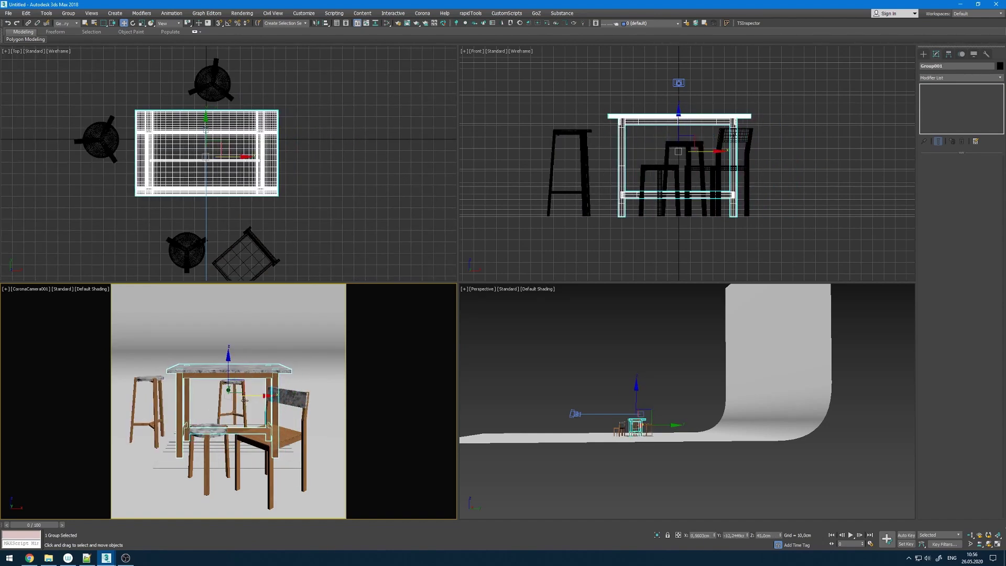
left_click(245, 401)
middle_click_drag(241, 135, 245, 184)
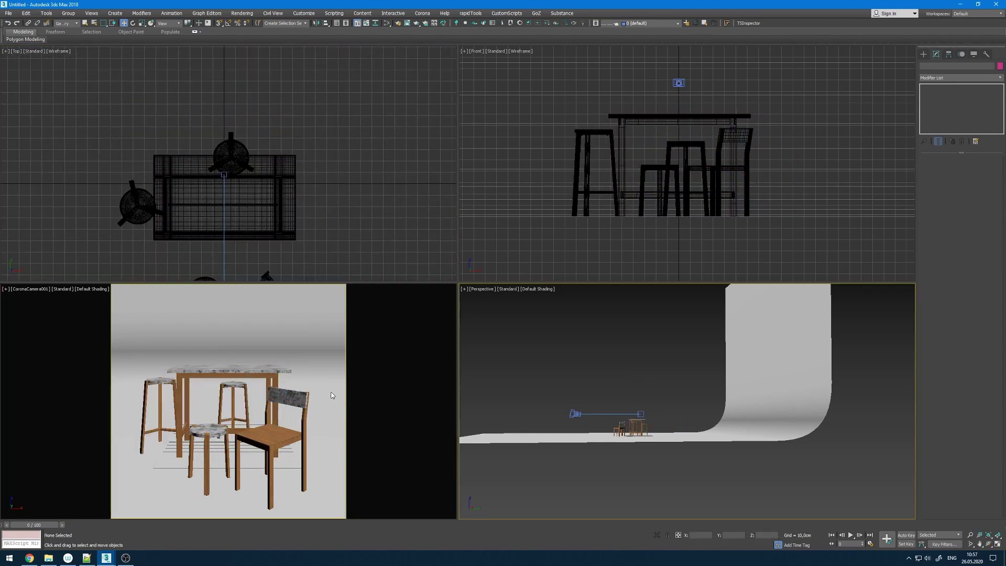
- Rotate the tallest stool and shift the table slightly to the right so the two stand apart
left_click(169, 382)
key("e")
left_click_drag(152, 414, 126, 412)
left_click(249, 376)
key("w")
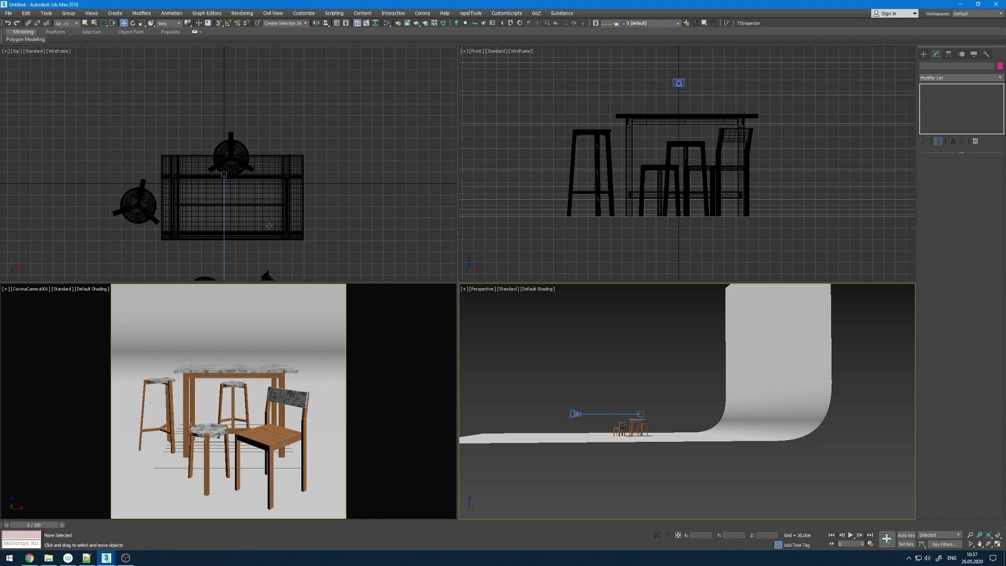
scroll(316, 97, "down", 3)
left_click(281, 134)
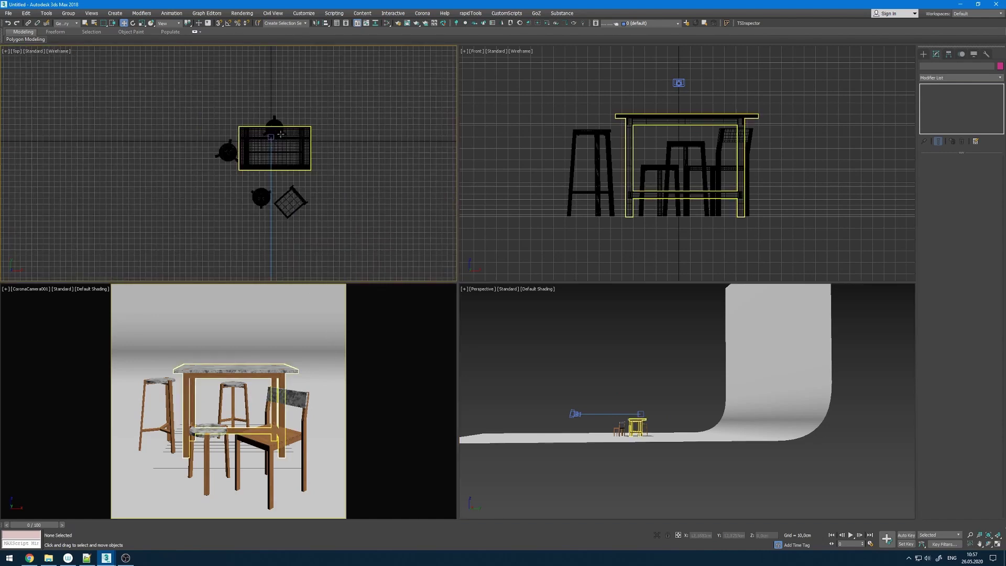
key("ctrl+d")
- Allow all object types in the selection filter and lower the camera target to a height of about 103 cm
middle_click_drag(290, 196, 303, 131)
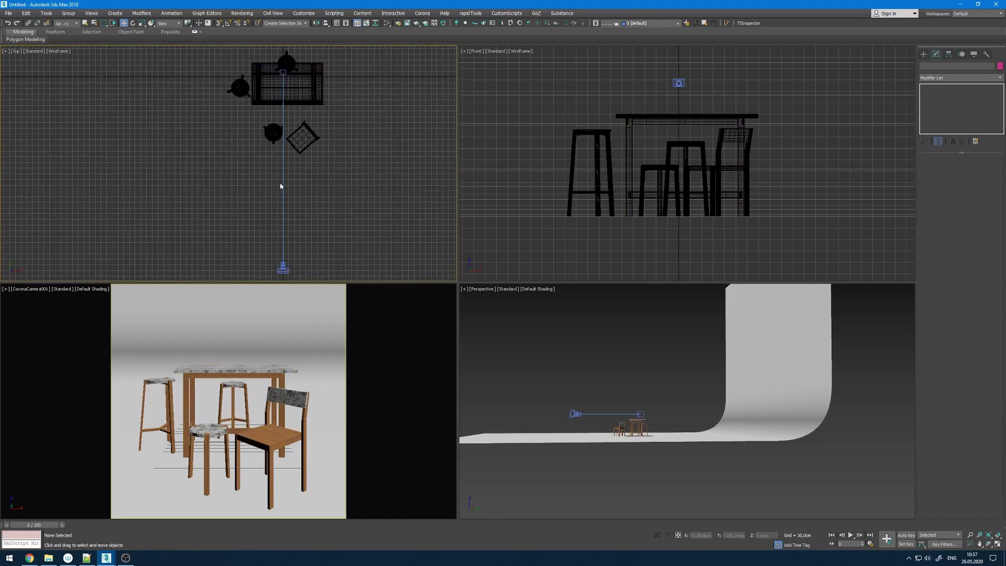
middle_click_drag(285, 275, 295, 239)
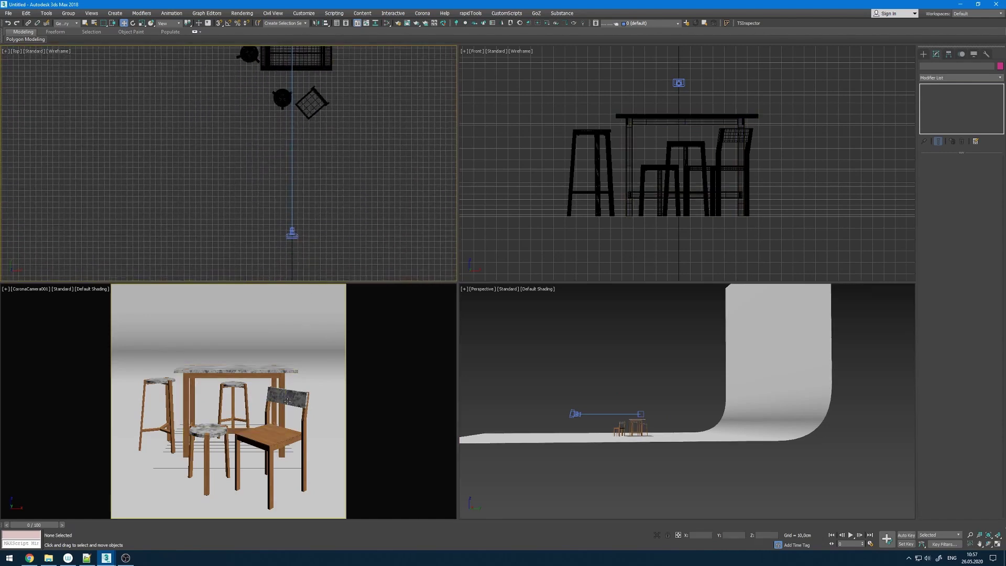
middle_click_drag(520, 342, 573, 393, "alt")
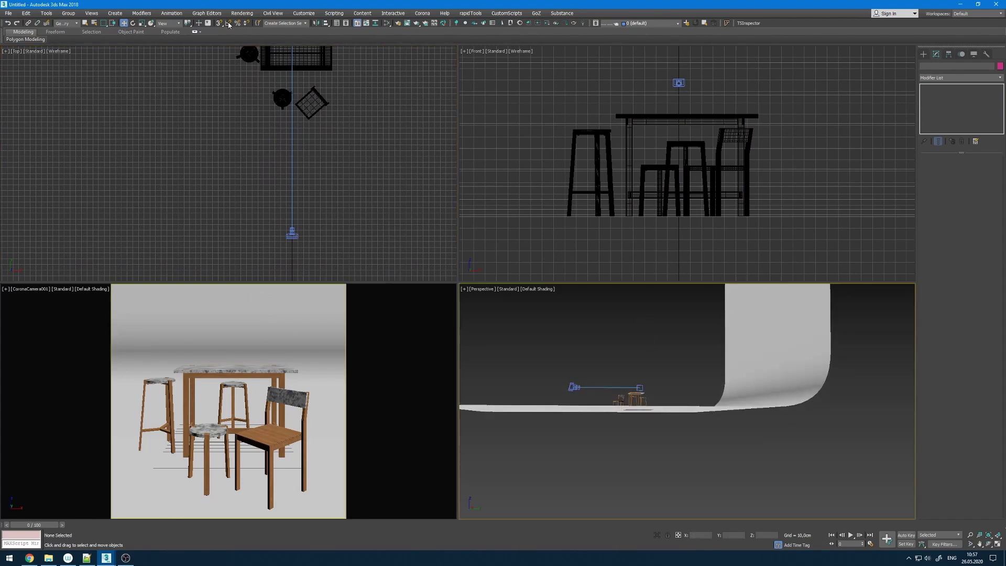
left_click(66, 23)
left_click(62, 30)
left_click(640, 387)
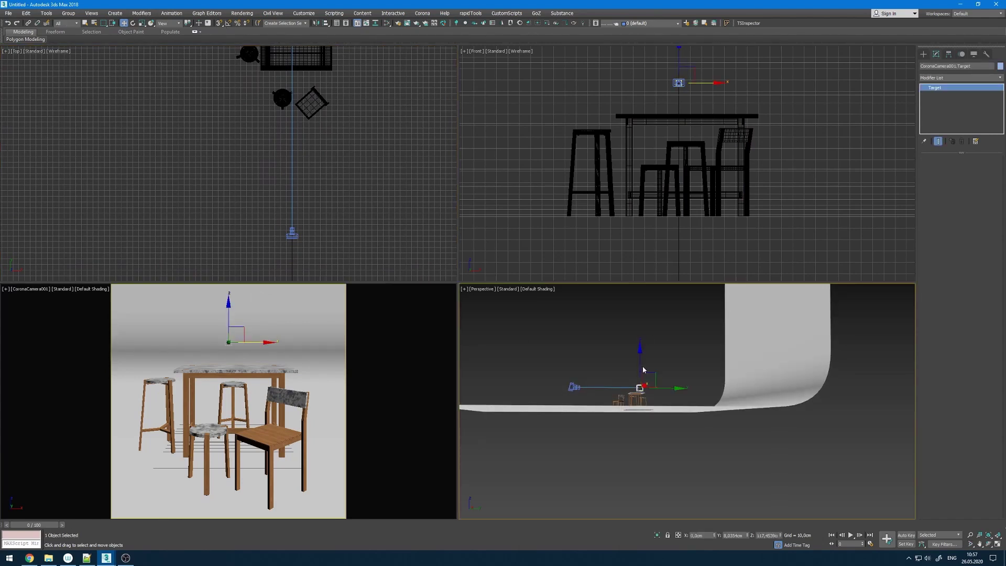
left_click_drag(641, 365, 643, 369)
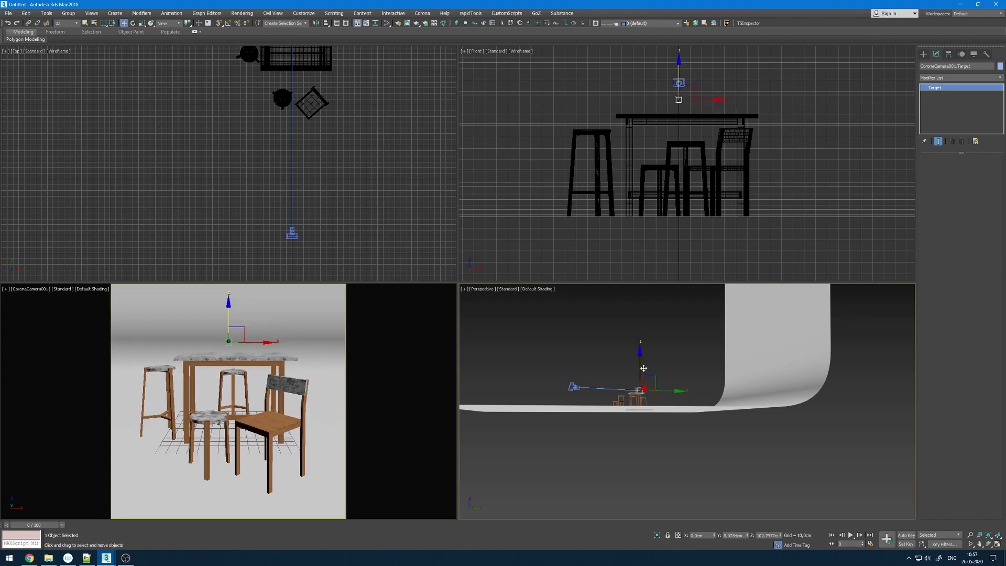
- Start a Corona interactive render of the camera view and turn off Emit Light in the CoronaLightMtl material
left_click(547, 23)
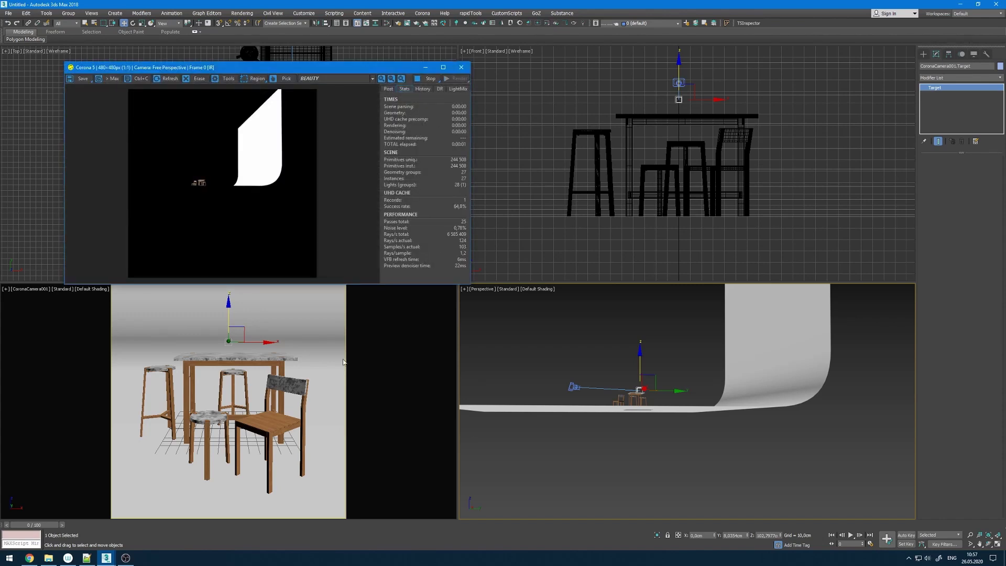
left_click(343, 363)
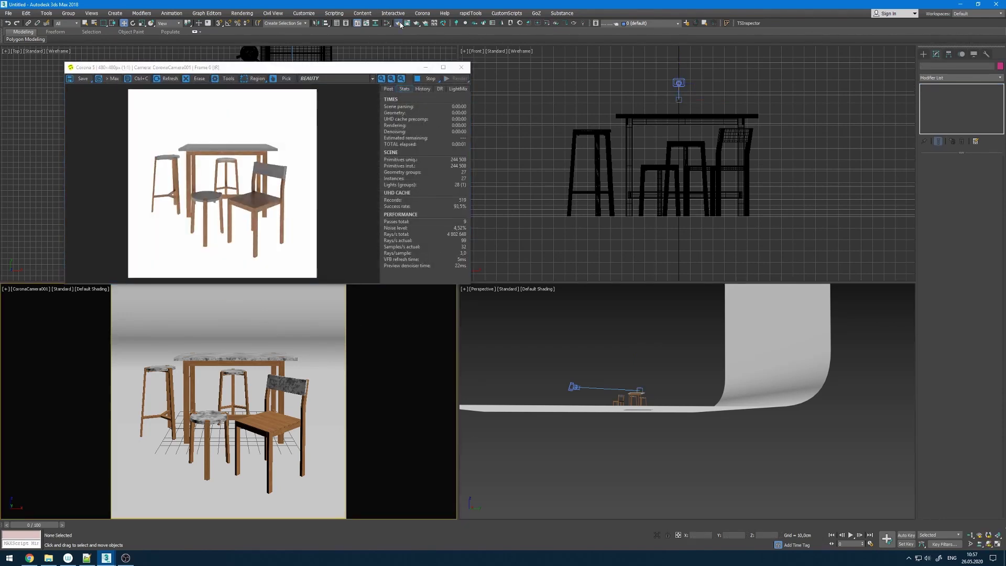
left_click(222, 97)
key("m")
left_click(727, 211)
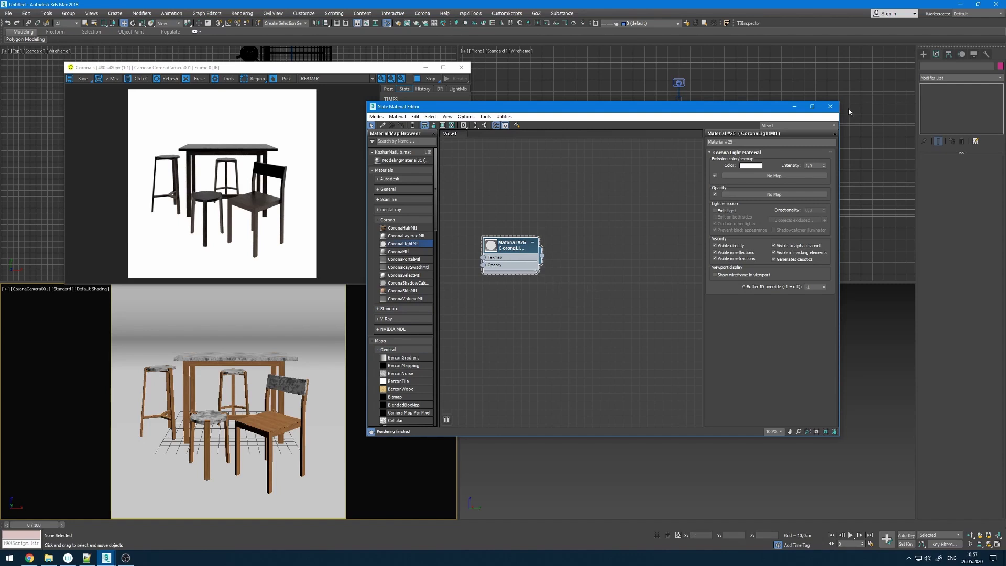
left_click(830, 107)
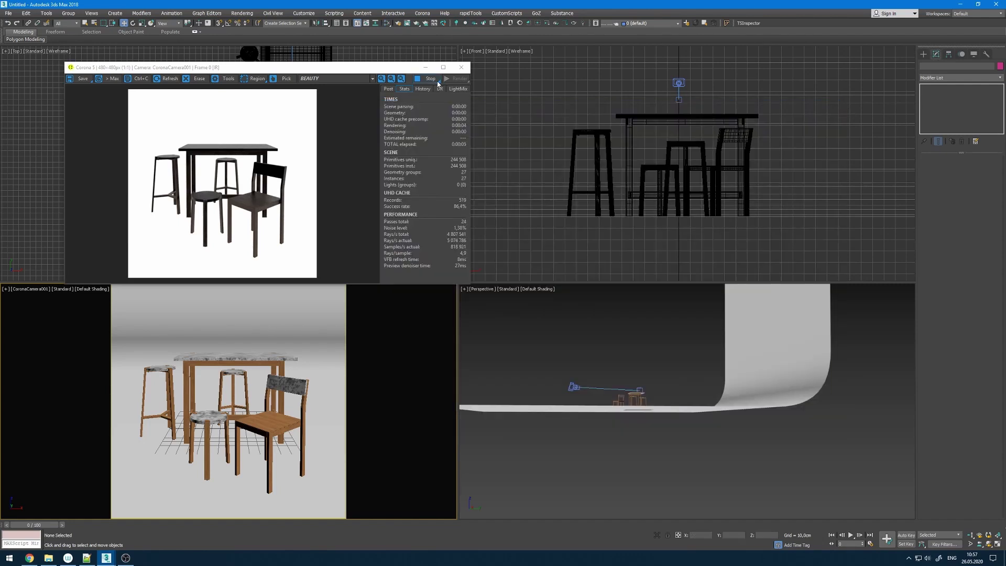
- Set the CoronaLightMtl intensity to zero, then close the material editor and the render window
key("m")
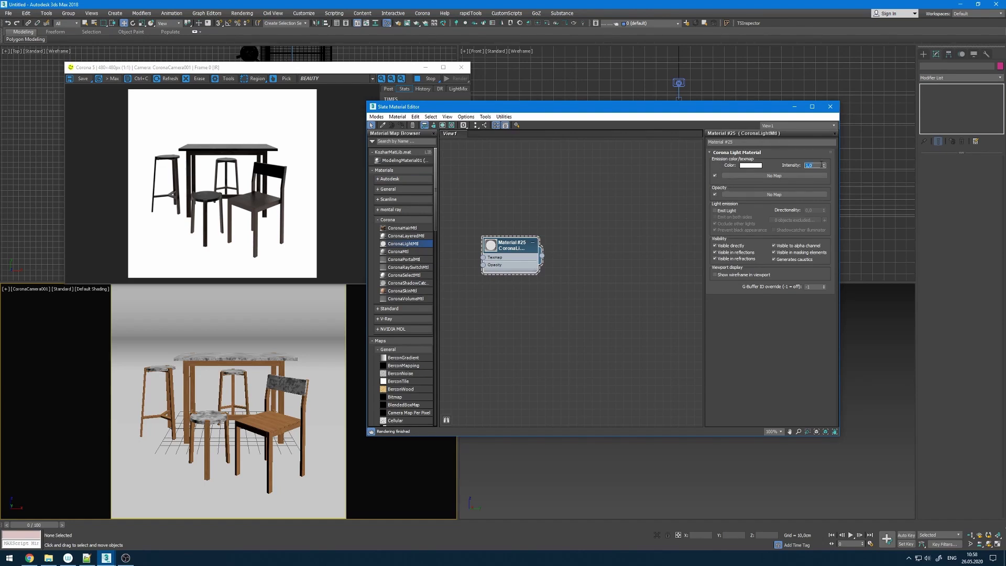
right_click(823, 165)
left_click(830, 107)
left_click(461, 67)
- Save the scene under the file name StudioSet03
left_click(8, 13)
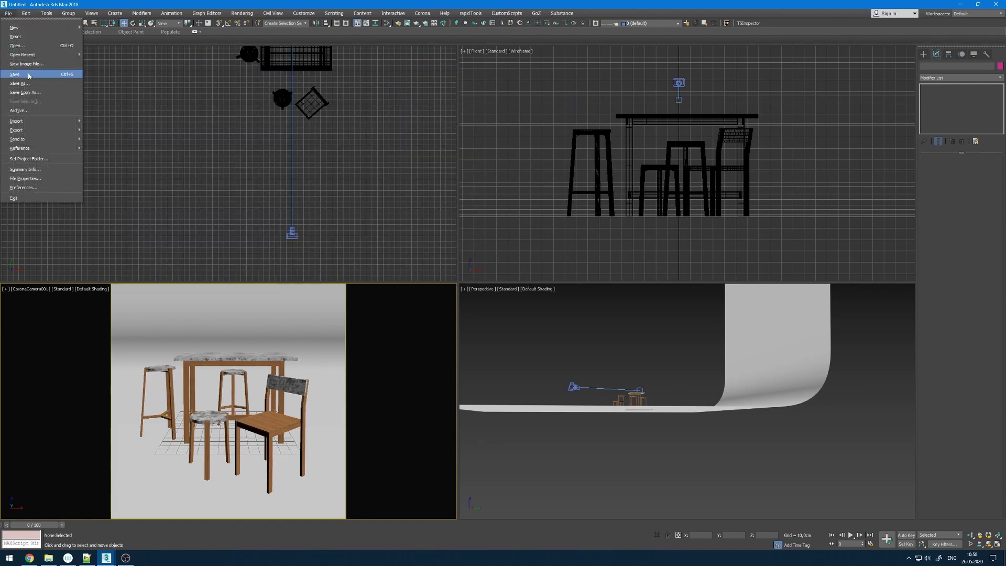
left_click(17, 83)
left_click(259, 124)
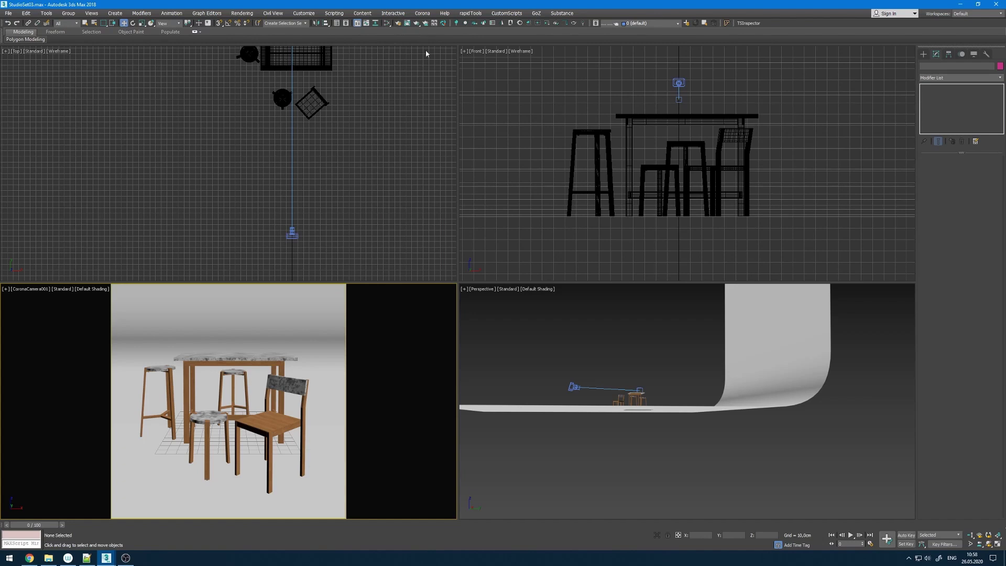
- Create a sphere-shaped Corona light about 119 cm in radius at the front left of the furniture
left_click(457, 23)
left_click(969, 210)
left_click(959, 225)
middle_click_drag(351, 132, 332, 201)
scroll(332, 201, "down", 2)
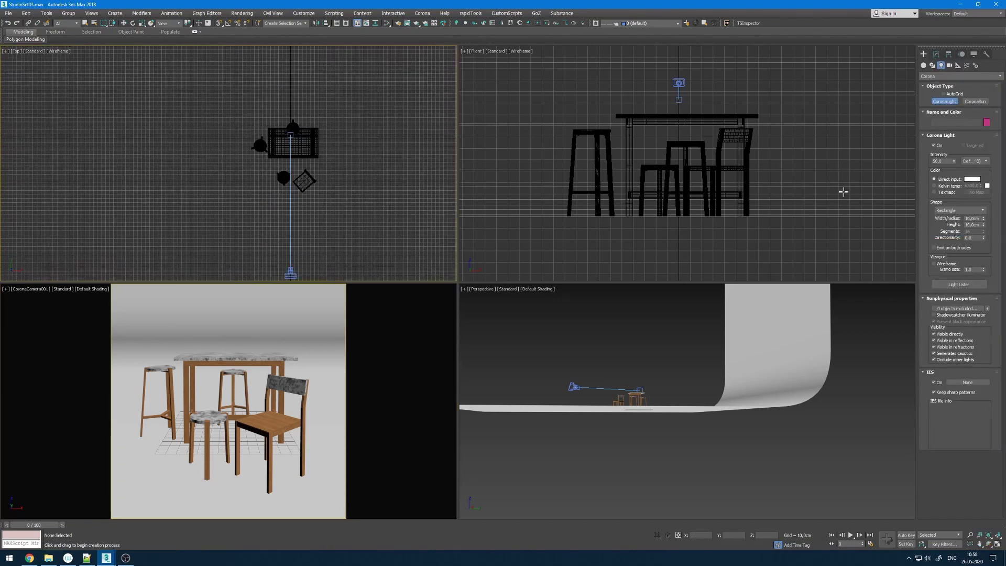
left_click(969, 210)
left_click(959, 217)
middle_click_drag(252, 238, 257, 196)
left_click_drag(161, 192, 194, 226)
- Raise the sphere light to a height of about 249 cm and move it further to the front left of the furniture
key("w")
middle_click_drag(605, 335, 583, 373, "alt")
left_click_drag(588, 371, 588, 335)
middle_click_drag(176, 180, 190, 179)
left_click_drag(190, 180, 173, 205)
middle_click_drag(618, 369, 688, 354, "alt")
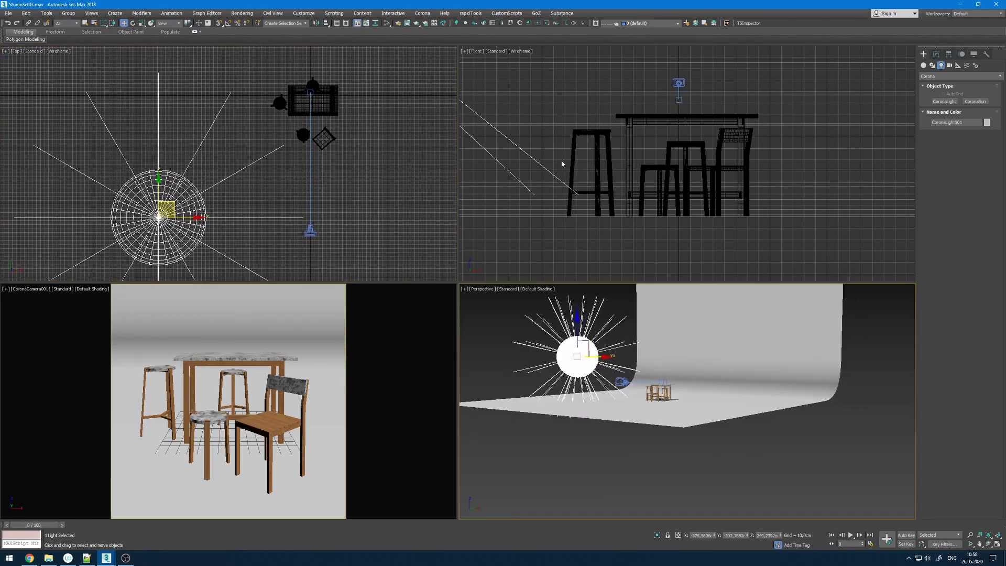
- Restart the interactive render, switch the sphere light's intensity unit to candela and adjust its brightness against the rendered chair
left_click(547, 23)
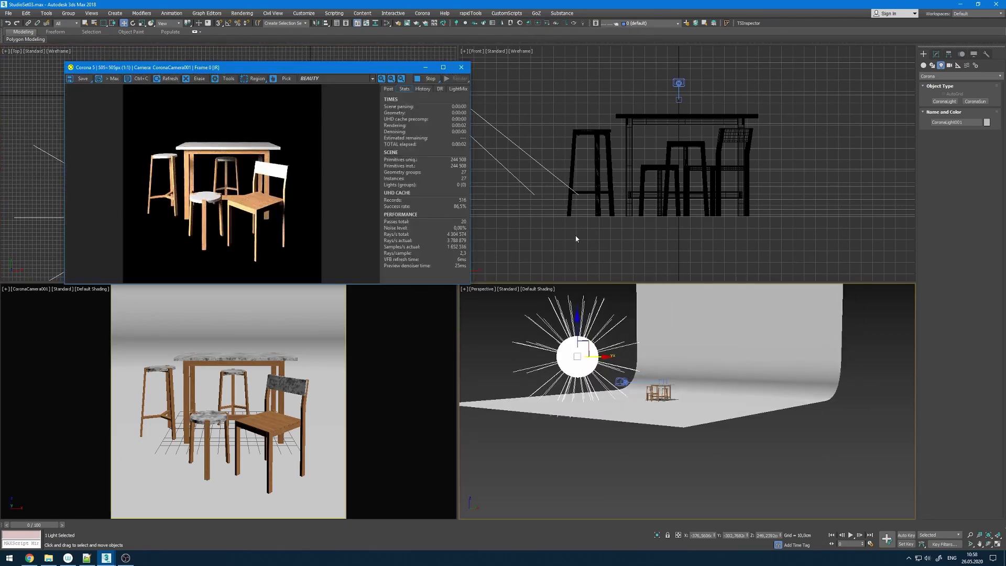
left_click(936, 54)
left_click(975, 185)
left_click(980, 197)
left_click_drag(965, 212, 965, 202)
right_click(278, 170)
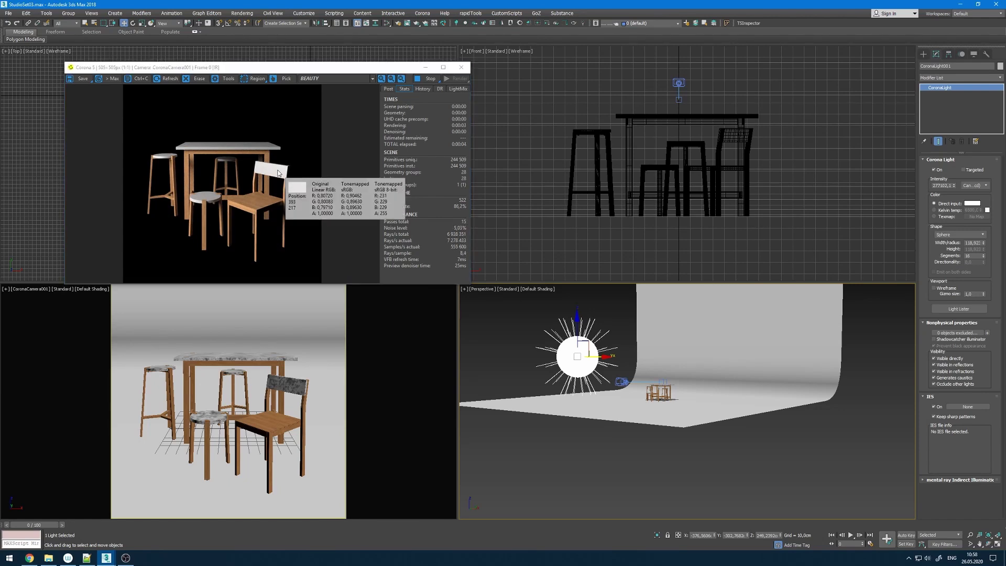
- Clone the sphere light to the opposite side of the furniture
middle_click_drag(636, 334, 684, 368, "alt")
left_click_drag(612, 358, 720, 358, "shift")
left_click(491, 300)
left_click(532, 312)
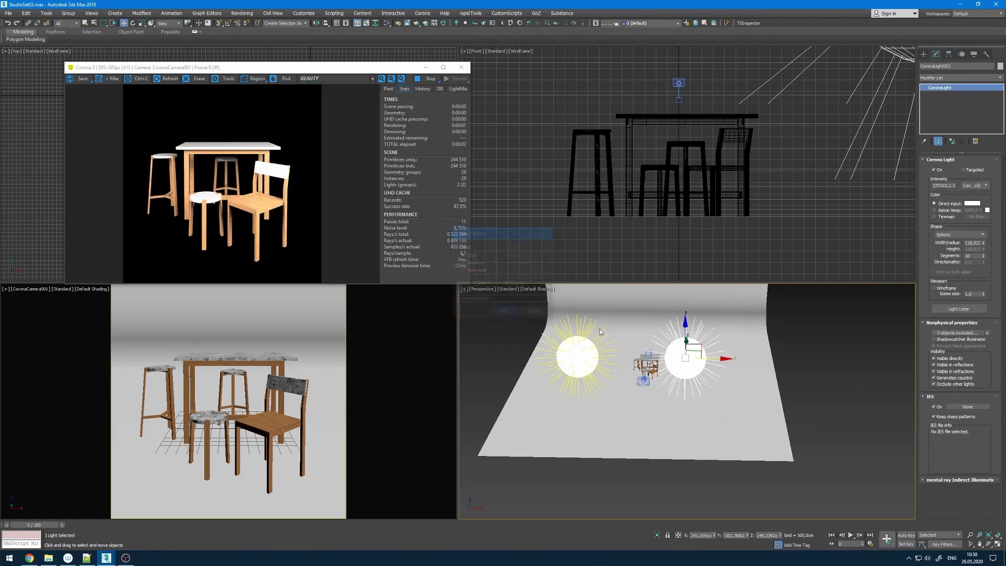
- Reduce the second sphere light's intensity to about 17,900 cd while checking the render
left_click_drag(961, 216, 962, 226)
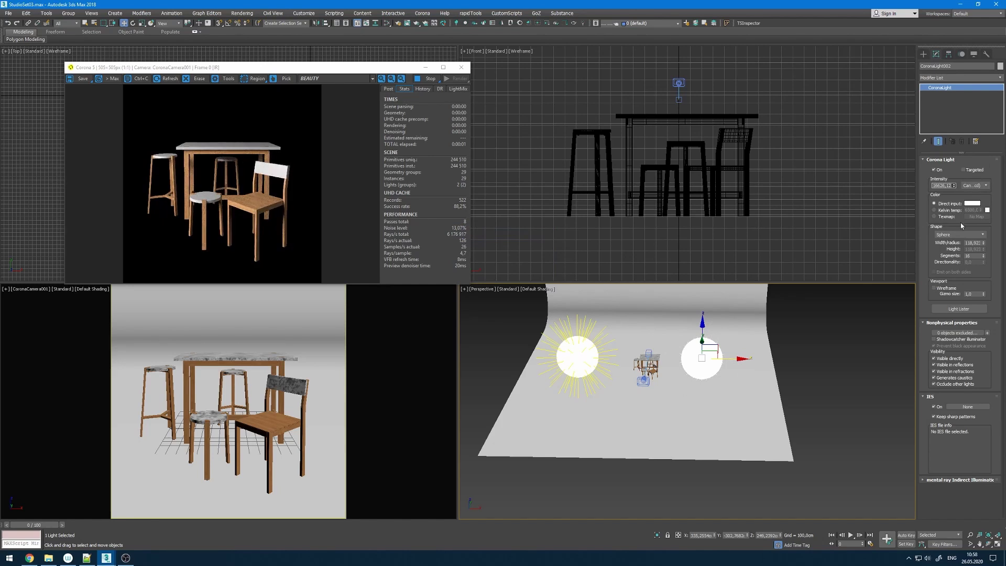
right_click(287, 189)
left_click_drag(954, 184, 954, 173)
left_click_drag(322, 68, 608, 124)
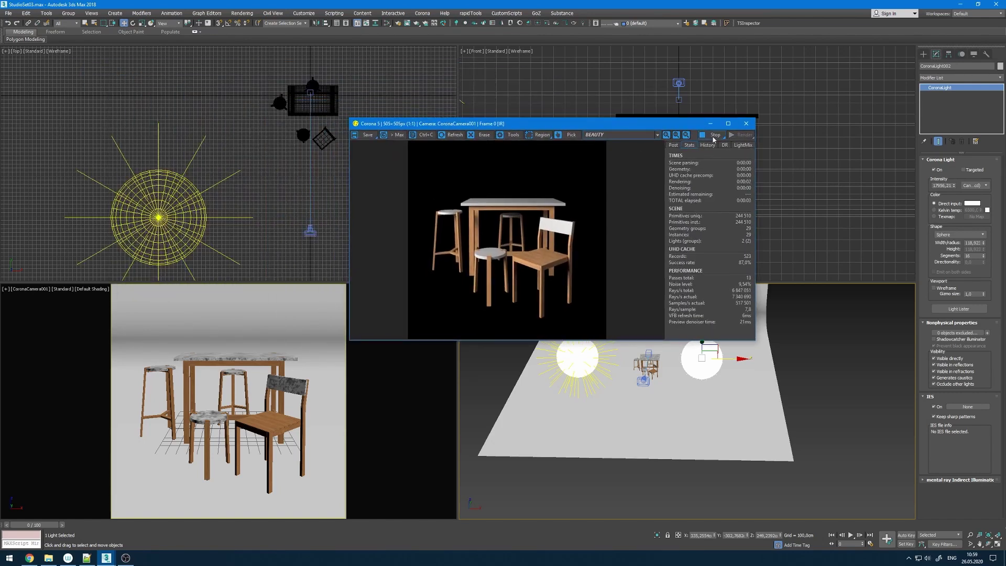
- Clone the second light as a third one at a height of about 595 cm and move it back over the furniture
middle_click_drag(691, 409, 697, 388, "alt")
left_click_drag(743, 418, 678, 357, "shift")
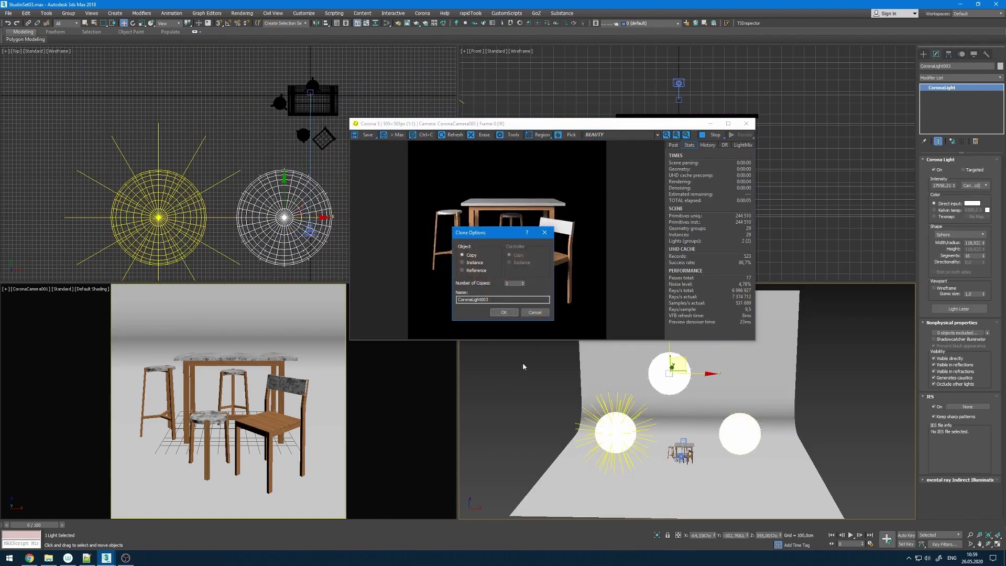
left_click(535, 307)
middle_click_drag(536, 370, 686, 373, "alt")
left_click_drag(695, 371, 743, 372)
- Change the overhead light to a rectangle of about 402 by 278 cm and centre it above the furniture
left_click(962, 234)
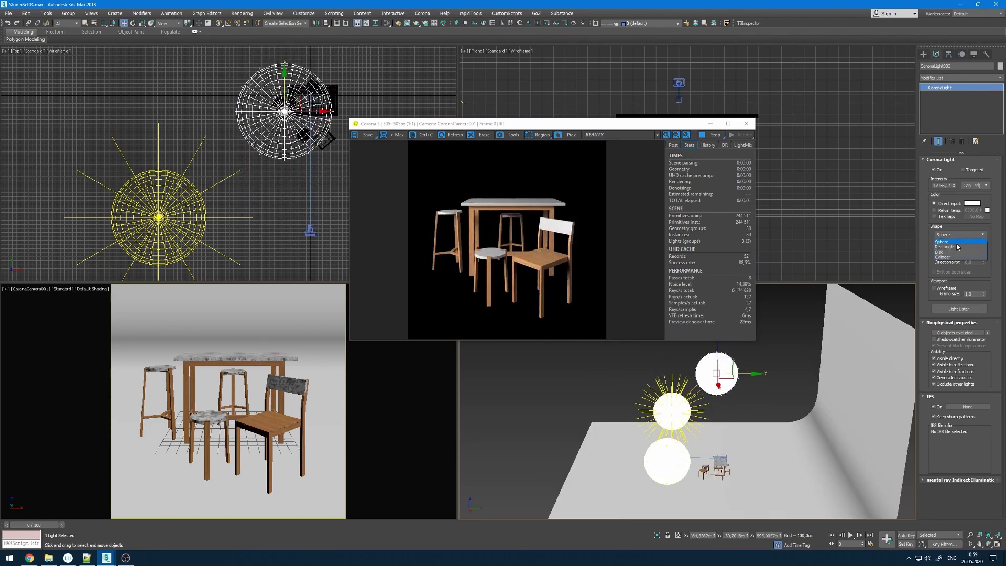
left_click(958, 247)
left_click_drag(984, 243, 951, 158)
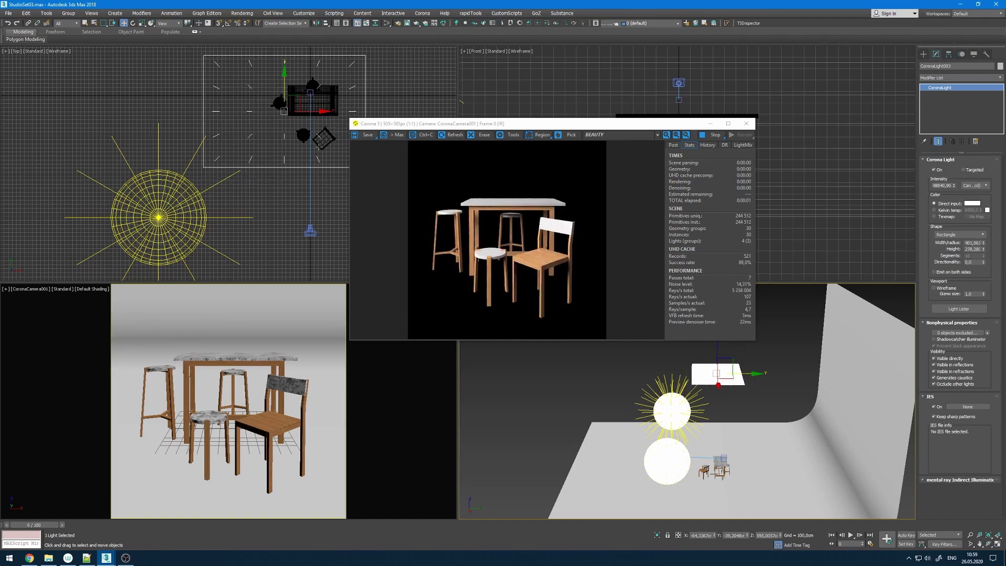
middle_click_drag(315, 144, 260, 173)
left_click_drag(238, 131, 258, 129)
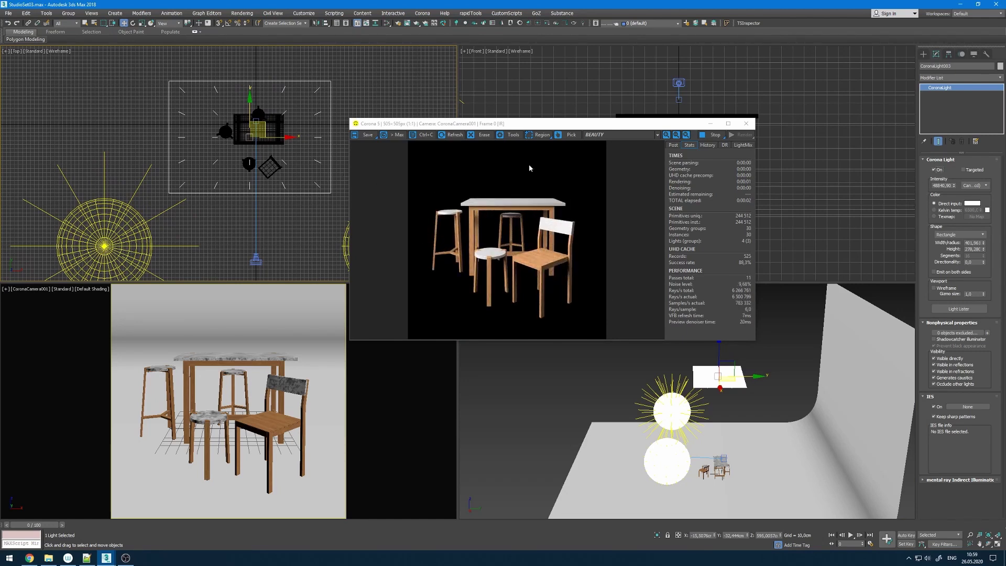
- Set the backdrop's Corona light material intensity to 1.0 and stop the interactive render
middle_click_drag(304, 164, 256, 158)
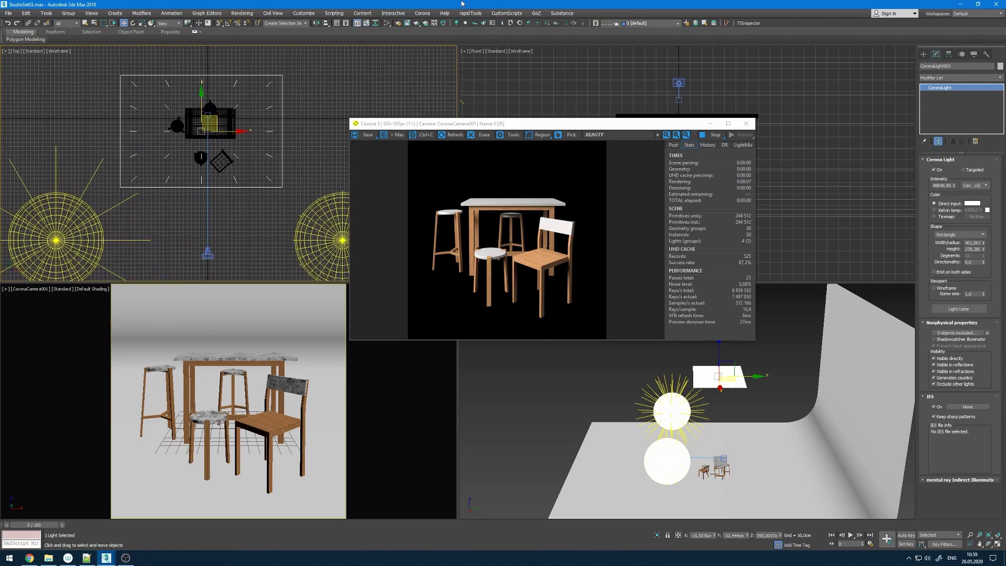
key("m")
left_click(814, 165)
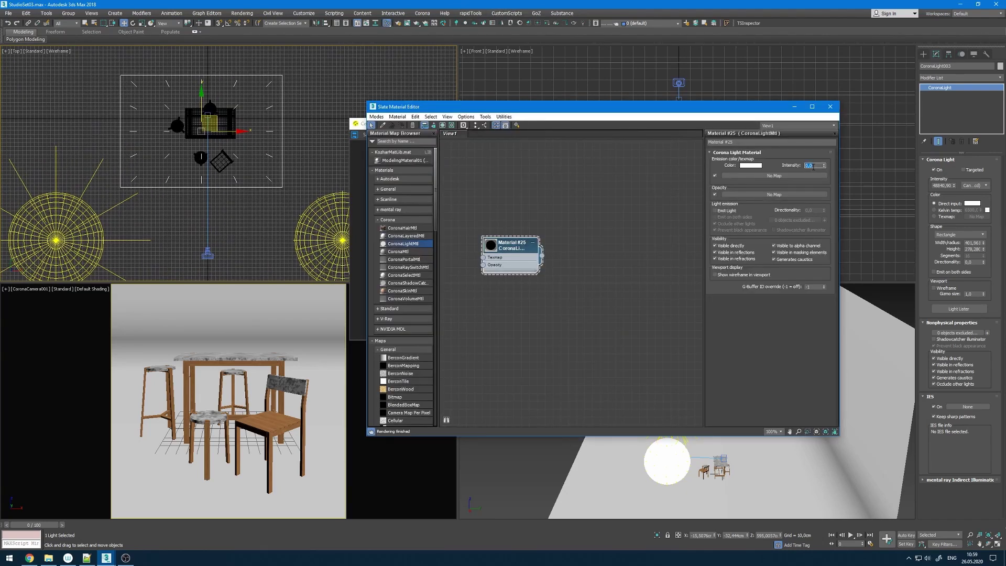
left_click(830, 107)
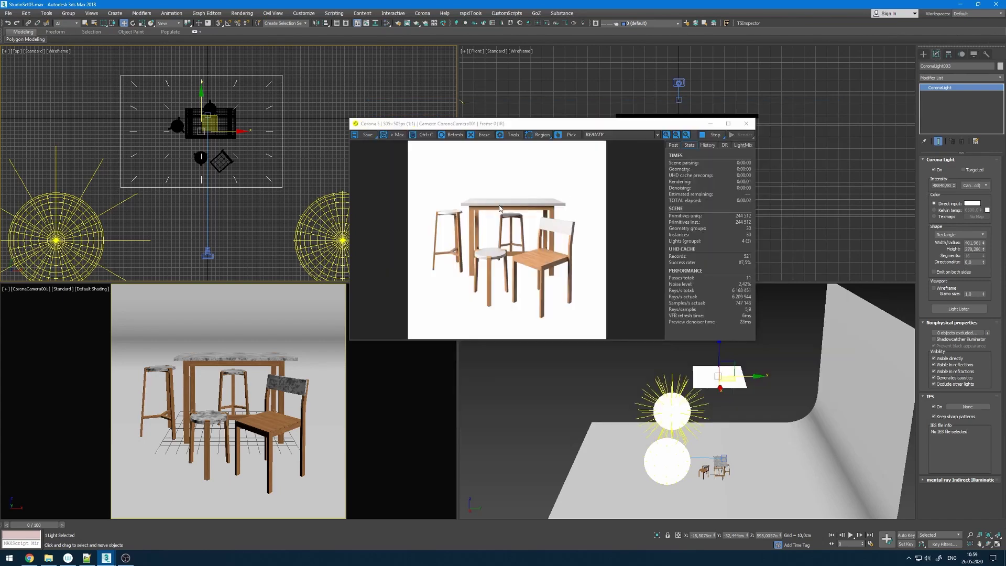
left_click(712, 135)
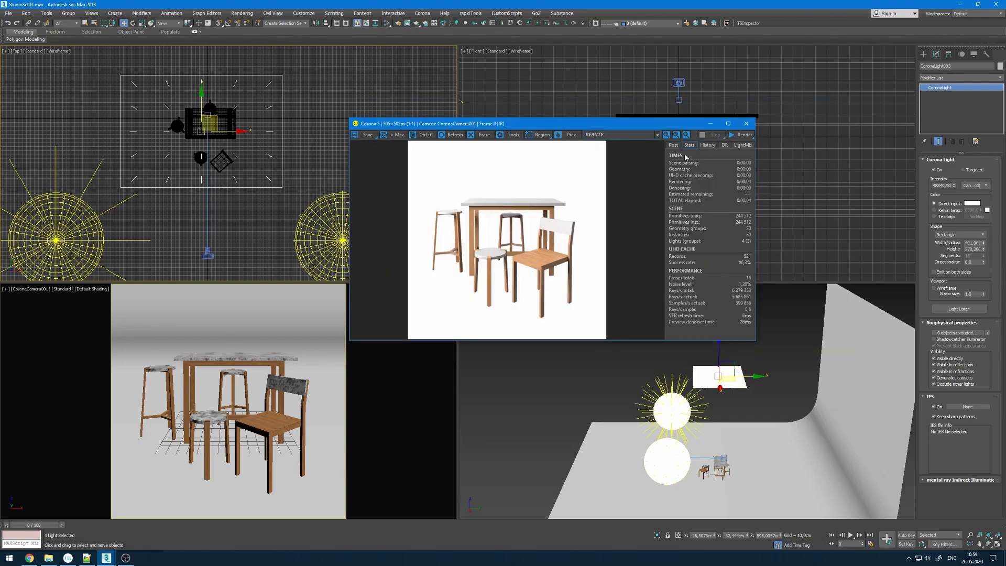
- Configure the render with Corona High Quality denoising and a noise level limit of 3.0
left_click(398, 24)
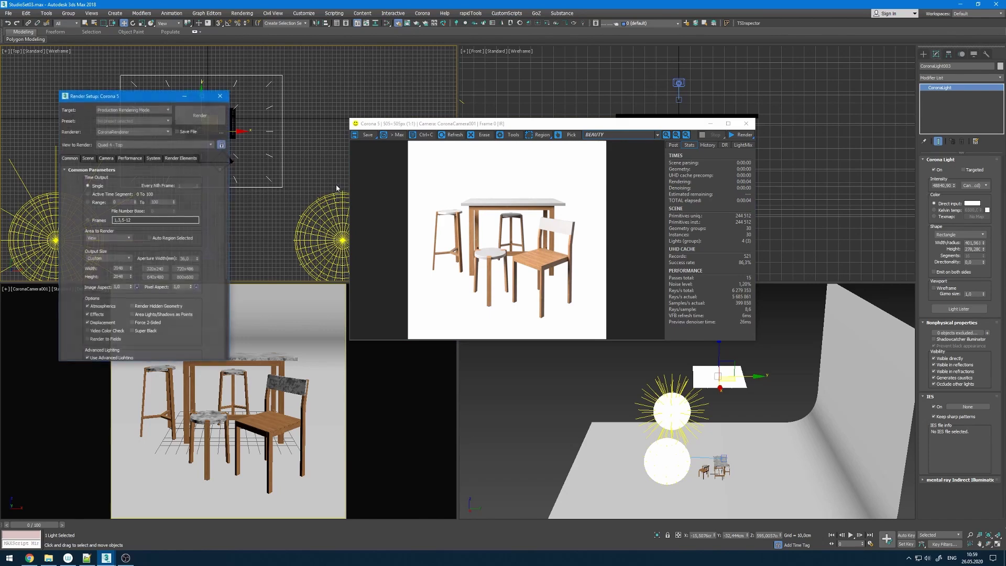
left_click(89, 159)
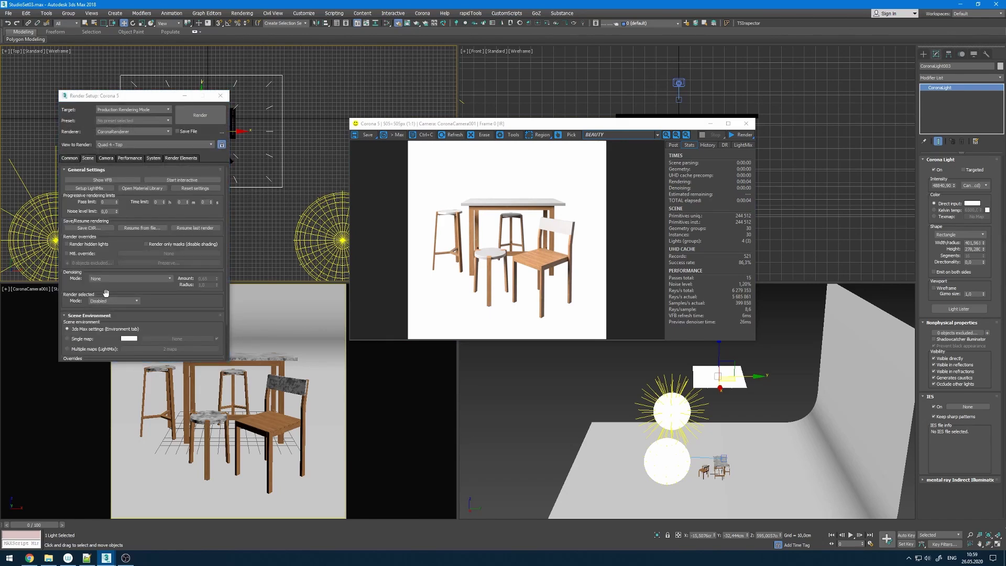
left_click(118, 279)
left_click(120, 296)
left_click(107, 211)
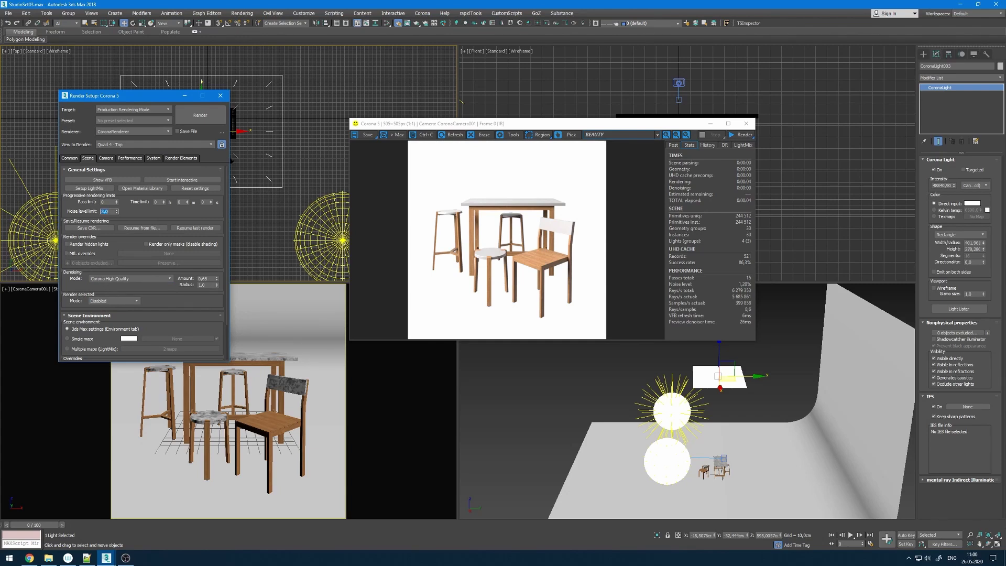
left_click(314, 5)
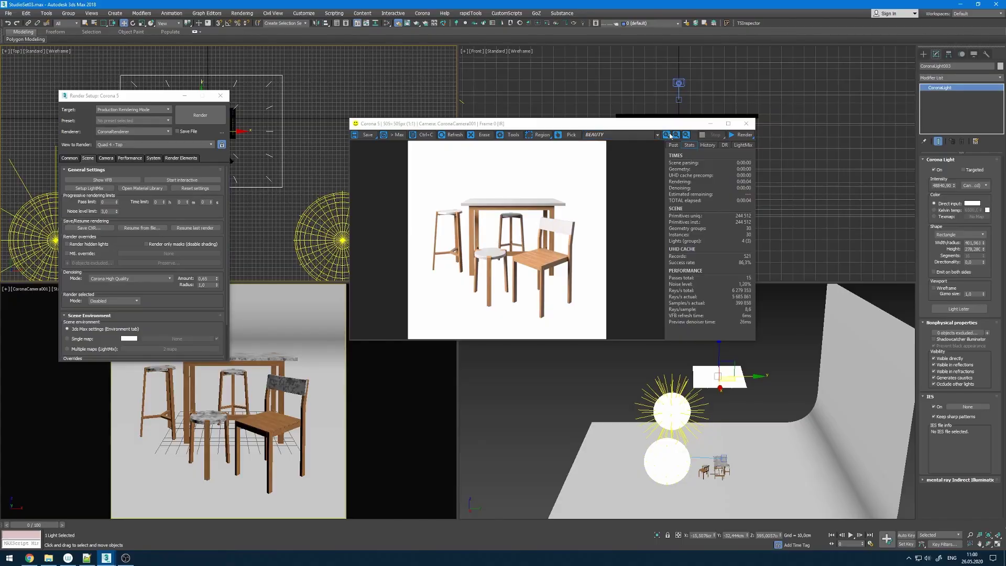
- Render the camera view at 2048 by 2048 pixels and examine the chair's wood detail up close
left_click(739, 135)
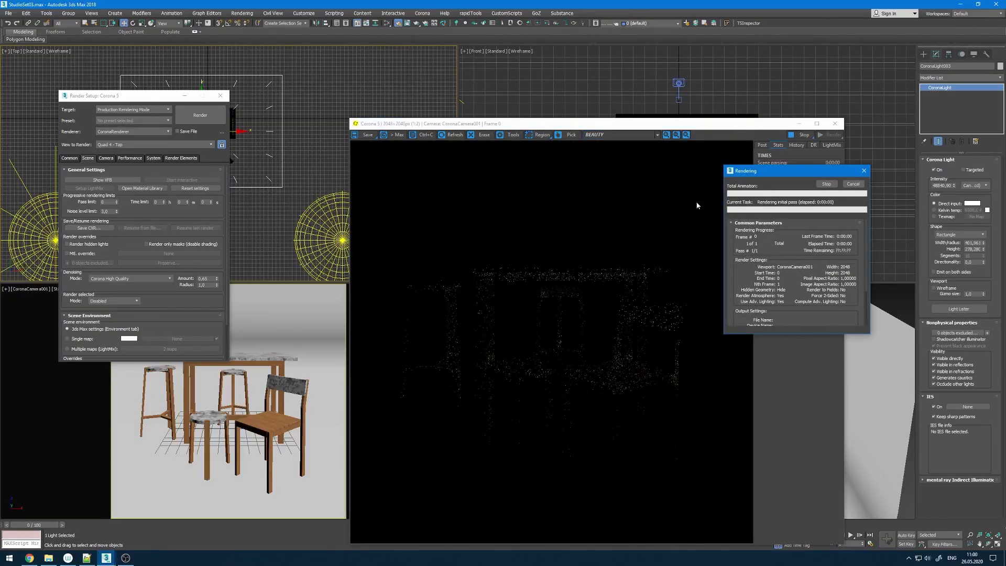
left_click_drag(650, 128, 538, 54)
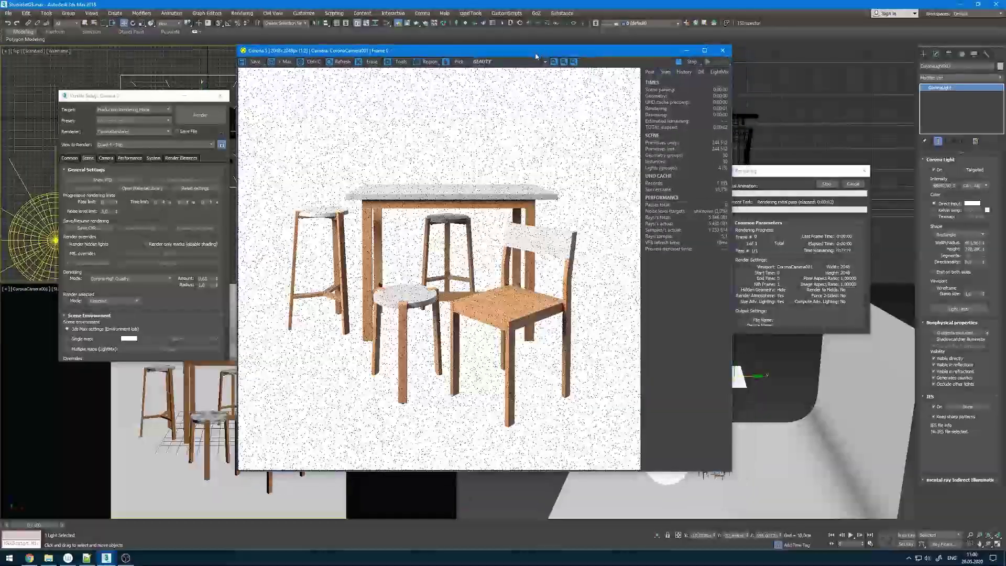
left_click_drag(797, 176, 813, 151)
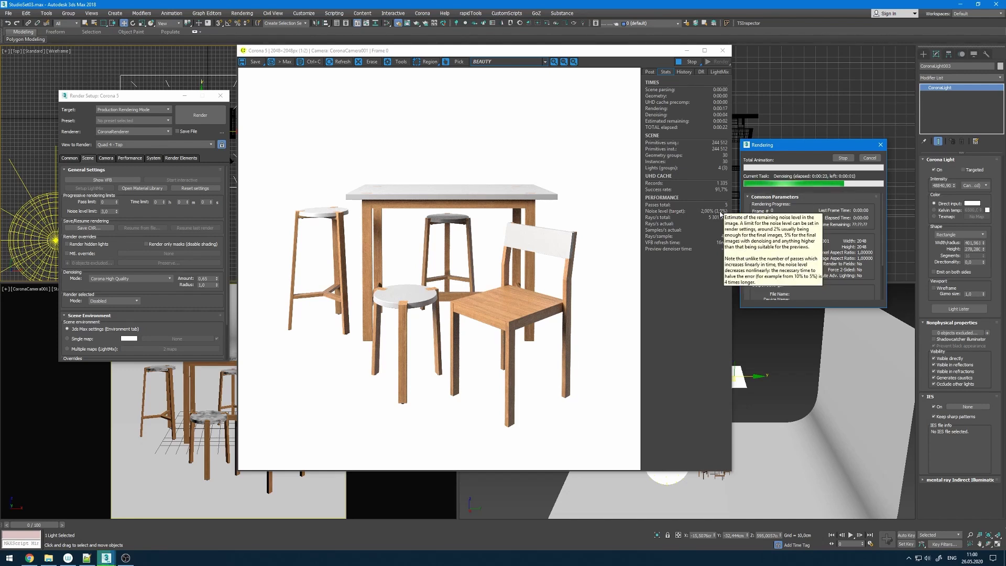
scroll(517, 345, "up", 3)
scroll(473, 384, "down", 4)
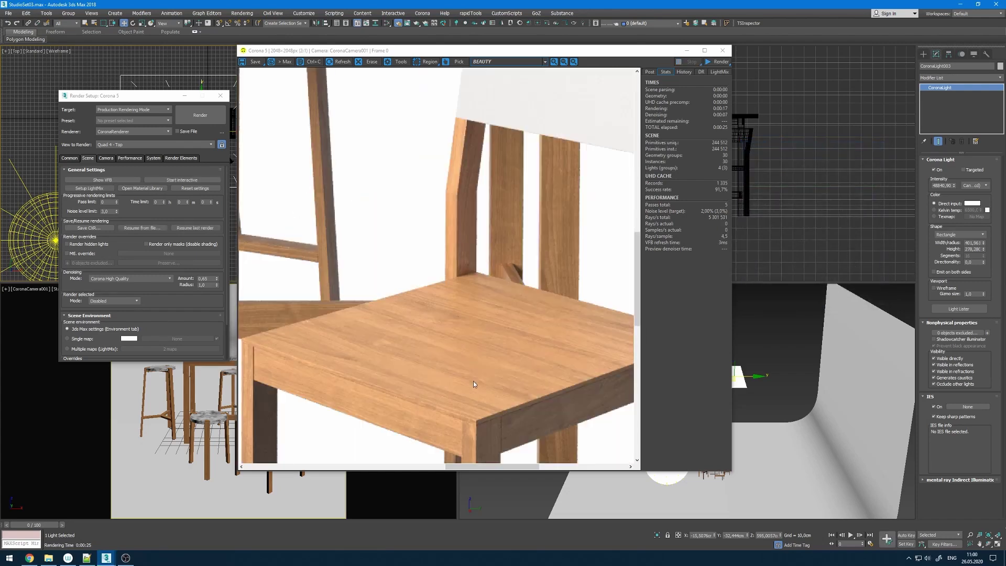
scroll(486, 373, "up", 1)
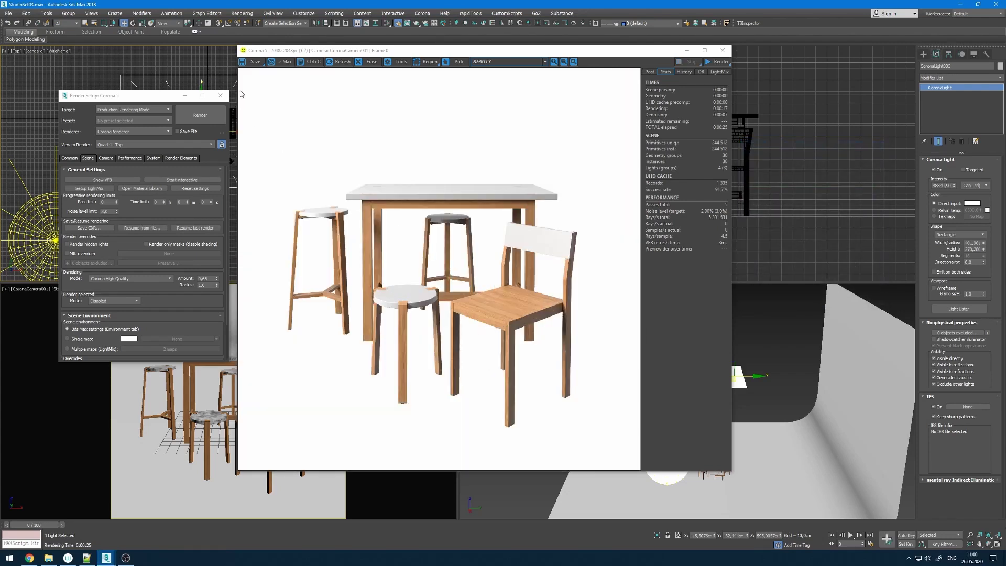
- Open the save function for the finished render and close the frame buffer
left_click(256, 61)
left_click(440, 16)
left_click(722, 51)
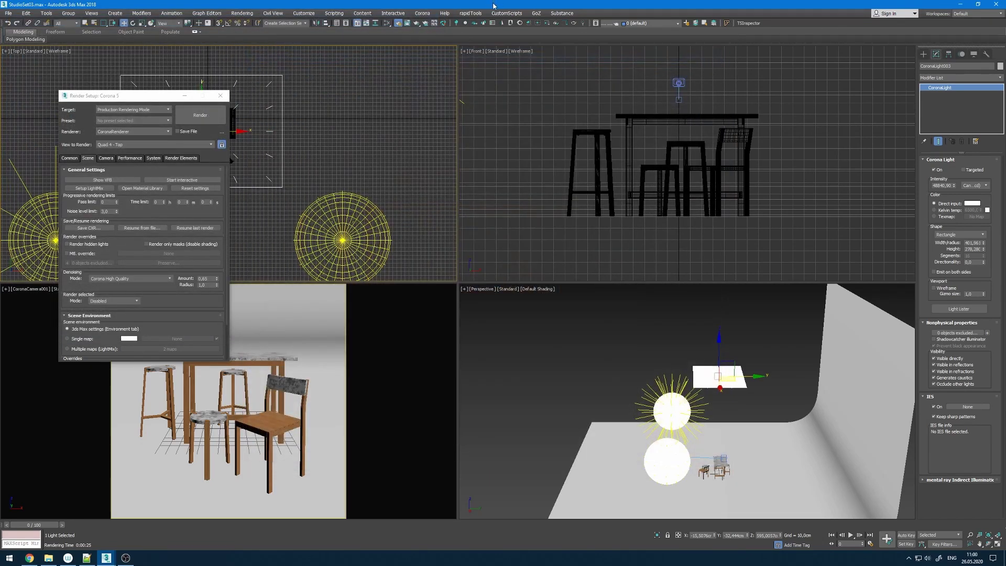
- Create a CoronaMtl with a CoronaWire map connected to its diffuse color
key("m")
left_click_drag(400, 251, 553, 319)
scroll(400, 351, "down", 10)
scroll(400, 351, "down", 10)
left_click_drag(400, 393, 548, 325)
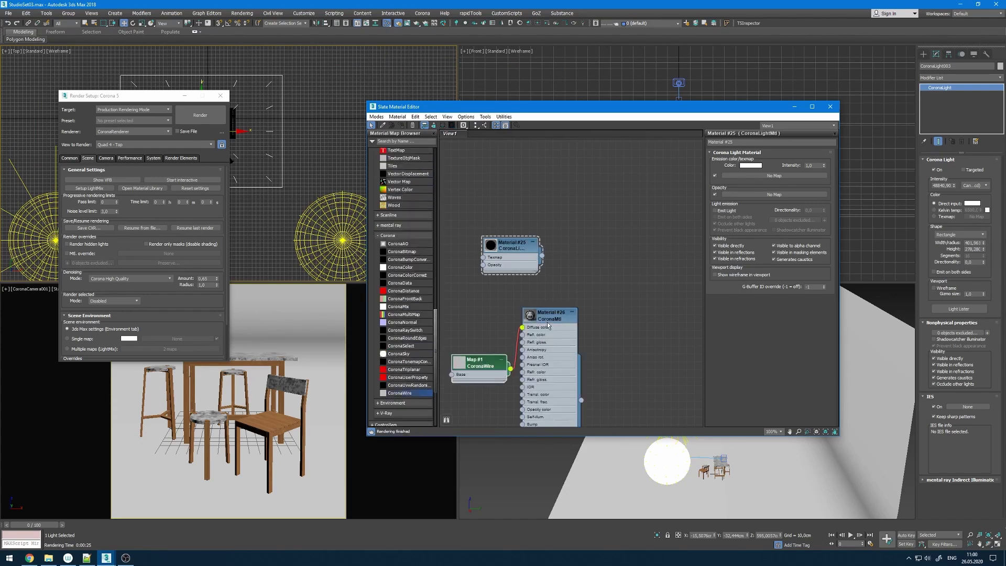
- Enable the render's material override and assign the new wireframe CoronaMtl to it
left_click(95, 255)
left_click_drag(580, 400, 169, 254)
left_click(116, 250)
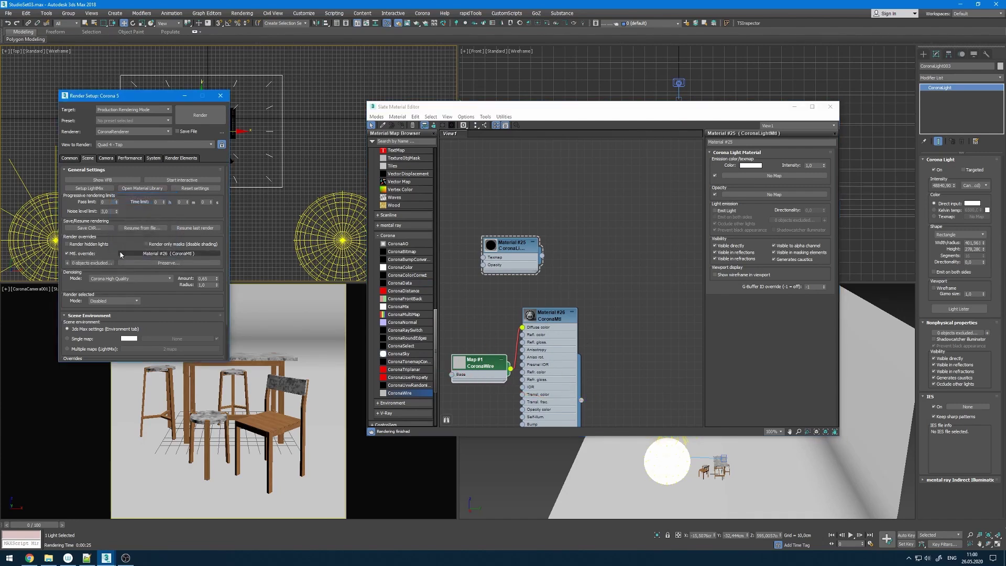
- Exclude the backdrop plane from the material override and start the wireframe render
right_click(322, 358)
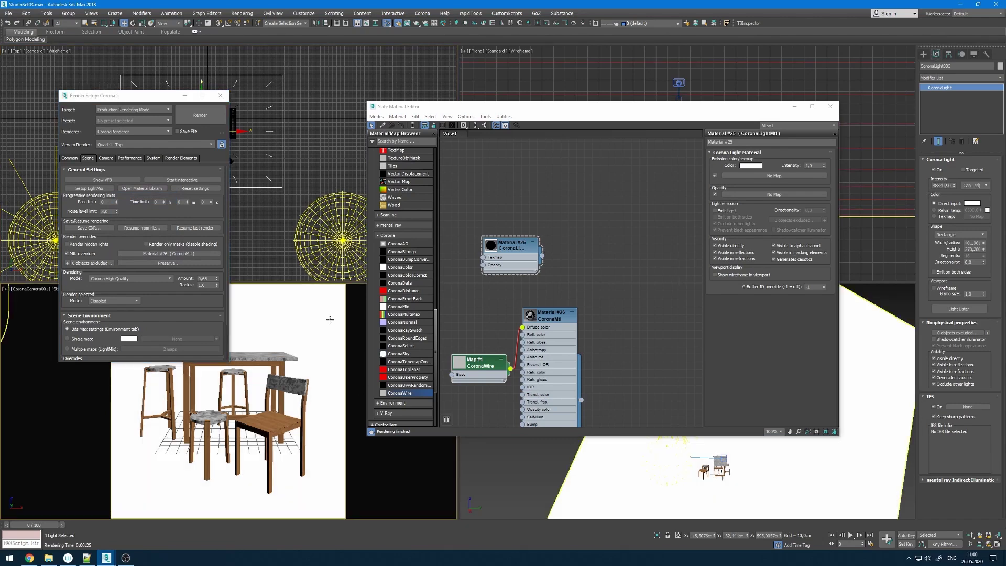
left_click(330, 319)
left_click(69, 265)
left_click(68, 265)
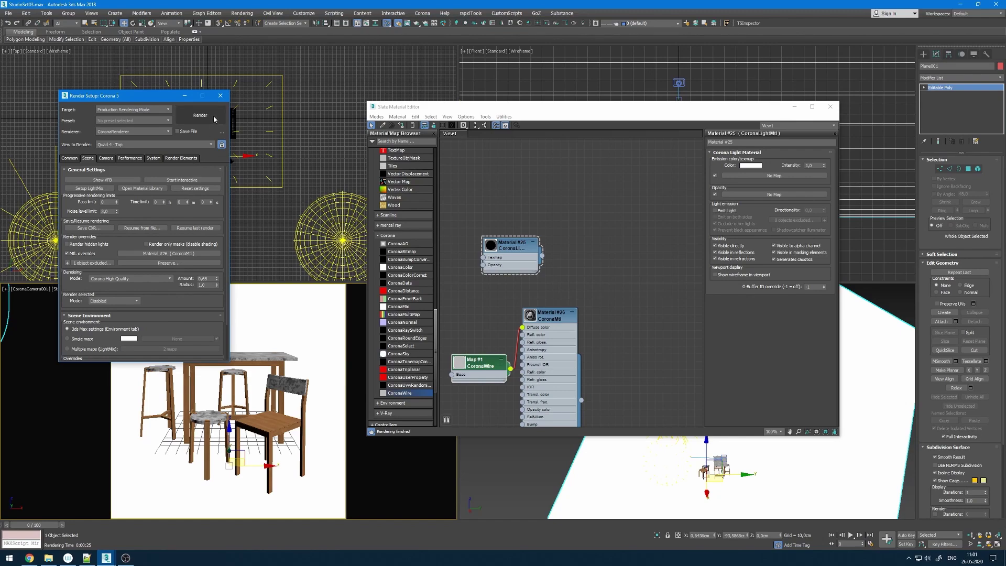
left_click(200, 115)
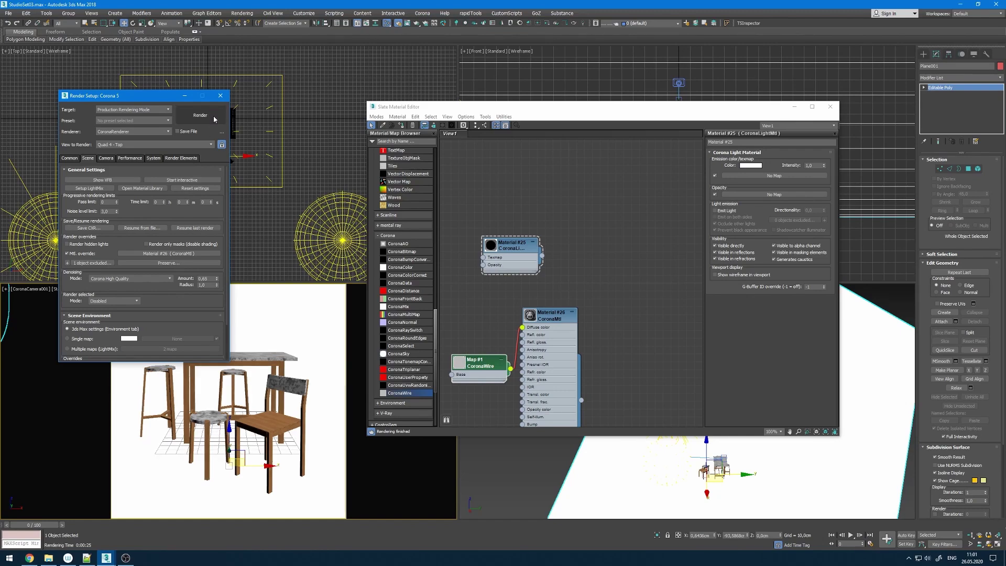